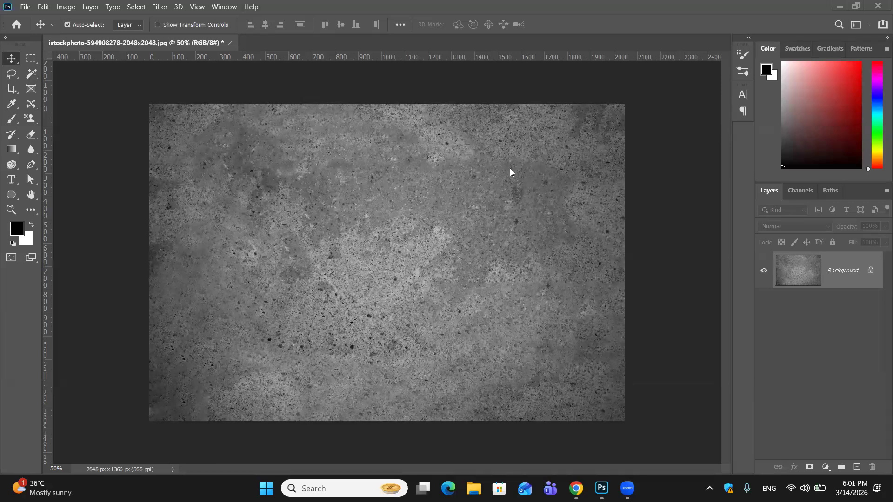
Examine the concrete texture's surface detail up close and across the whole image
click(640, 298)
key(ctrl)
key(ctrl+plus)
key(ctrl+plus)
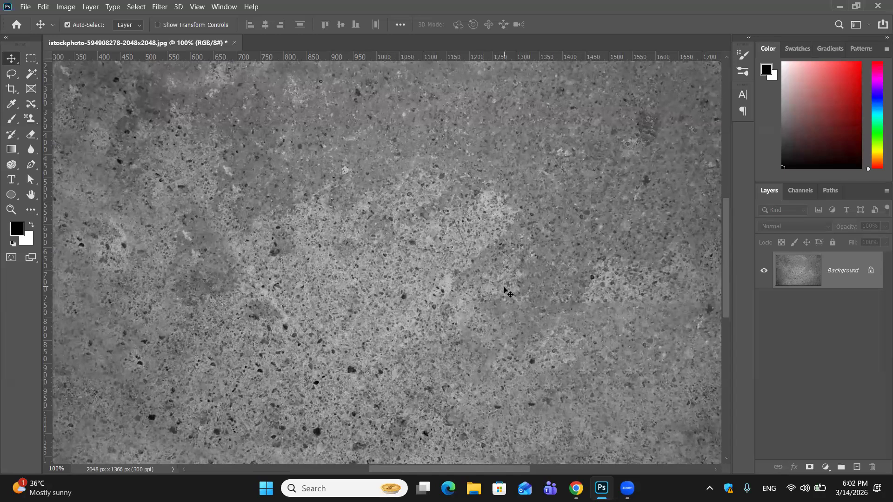
key(ctrl+plus)
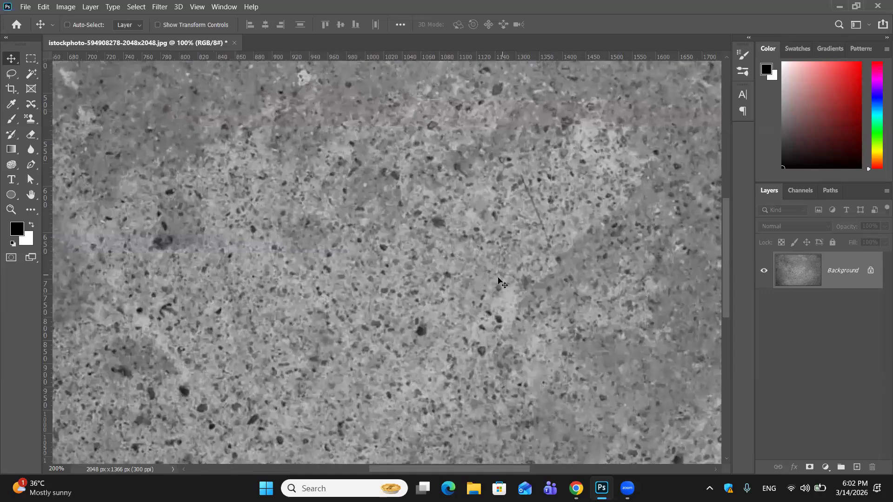
key(ctrl+minus)
key(ctrl+minus)
key(ctrl+minus)
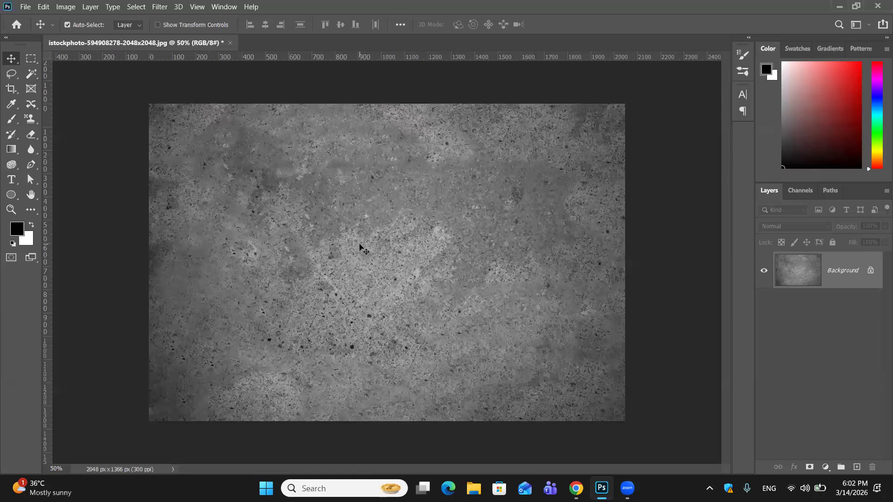
key(ctrl+plus)
key(ctrl+plus)
key(ctrl+plus)
key(ctrl+plus)
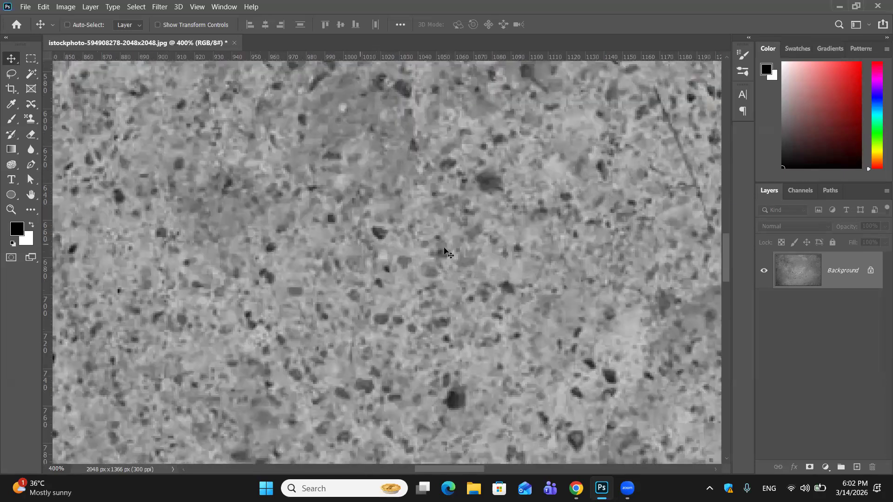
key(ctrl+minus)
key(ctrl+minus)
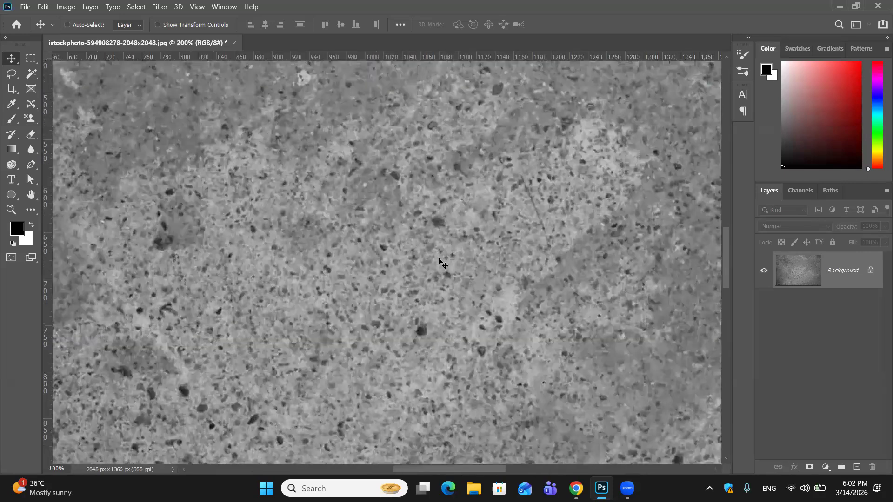
key(ctrl+minus)
key(ctrl+minus)
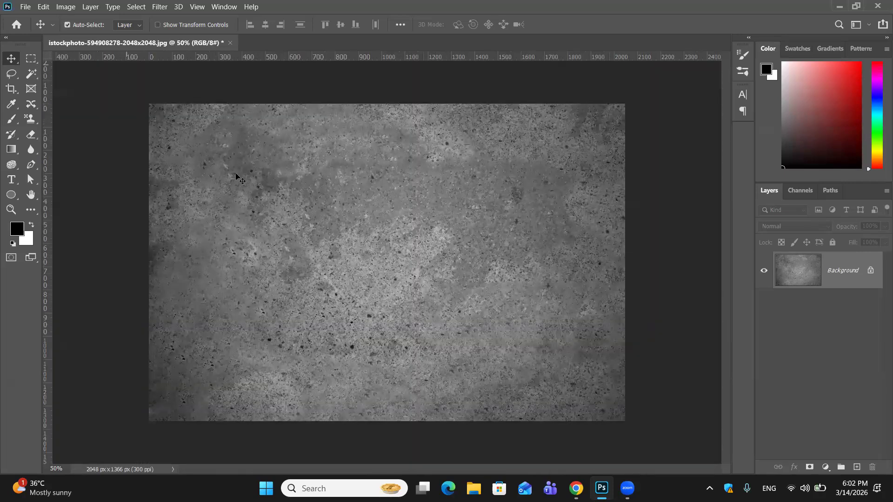
Check the concrete image's dimensions and resolution in Image Size, leaving the values as they are
click(66, 7)
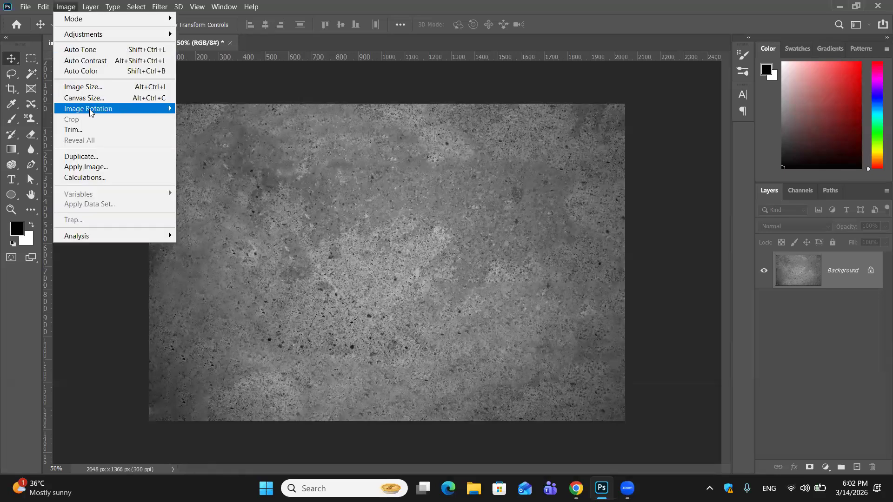
click(91, 87)
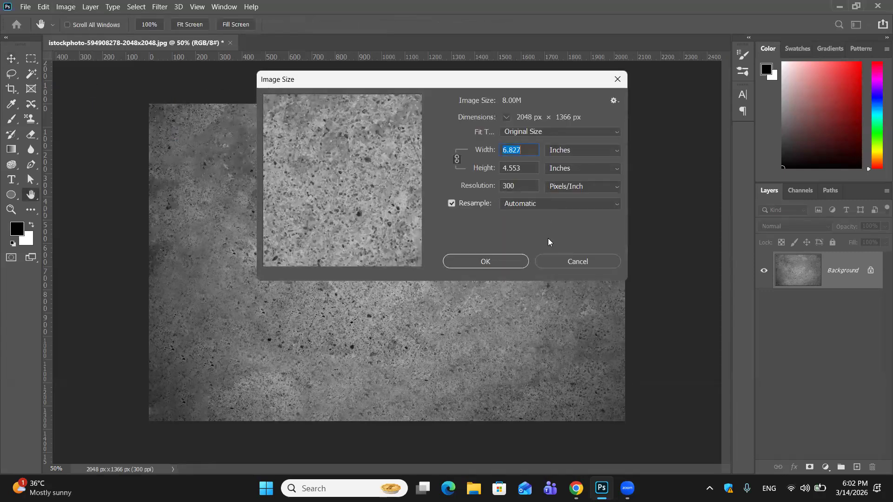
click(489, 263)
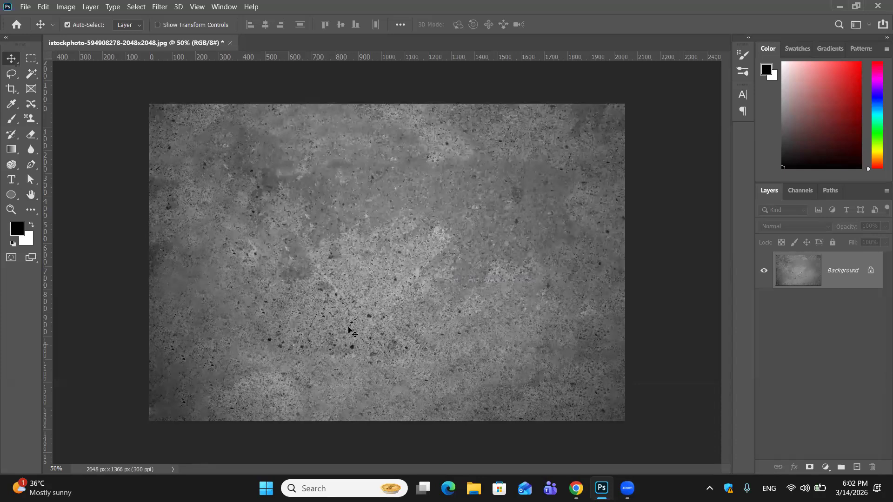
Select a fixed-size 1000 × 1000 px square around the middle of the concrete texture with the Rectangular Marquee
click(34, 58)
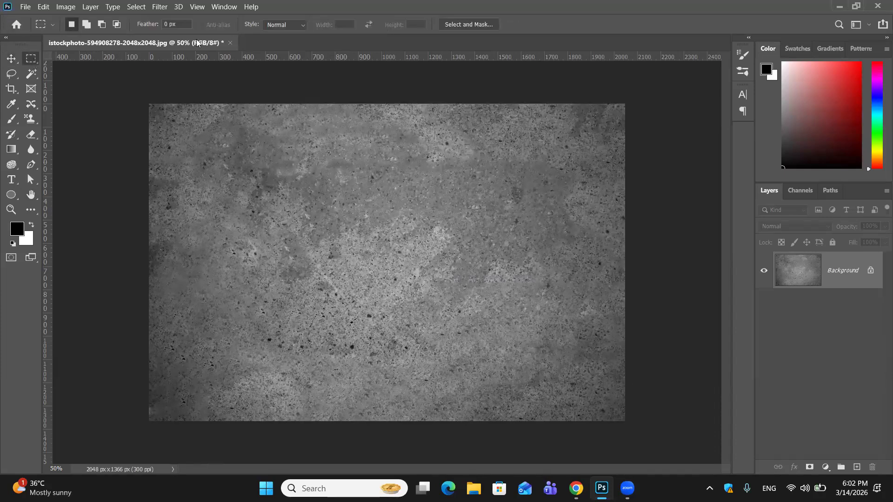
click(304, 25)
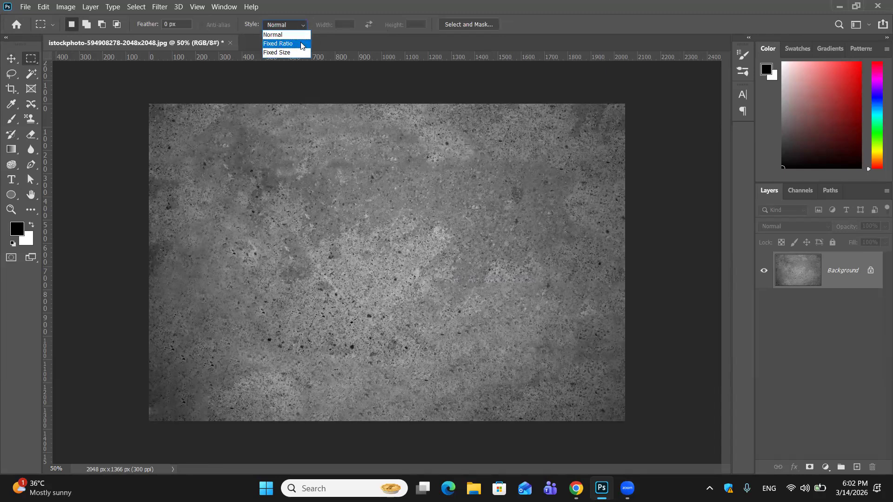
click(298, 52)
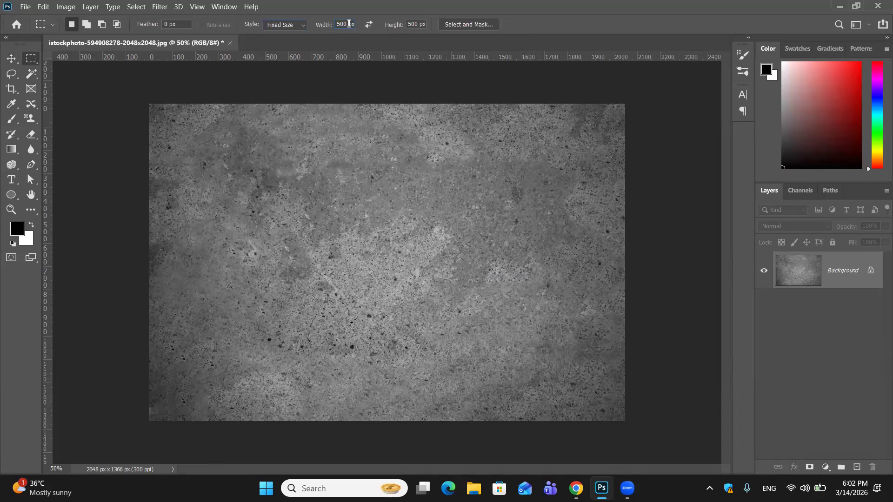
double_click(349, 24)
key(BackSpace)
text(1000)
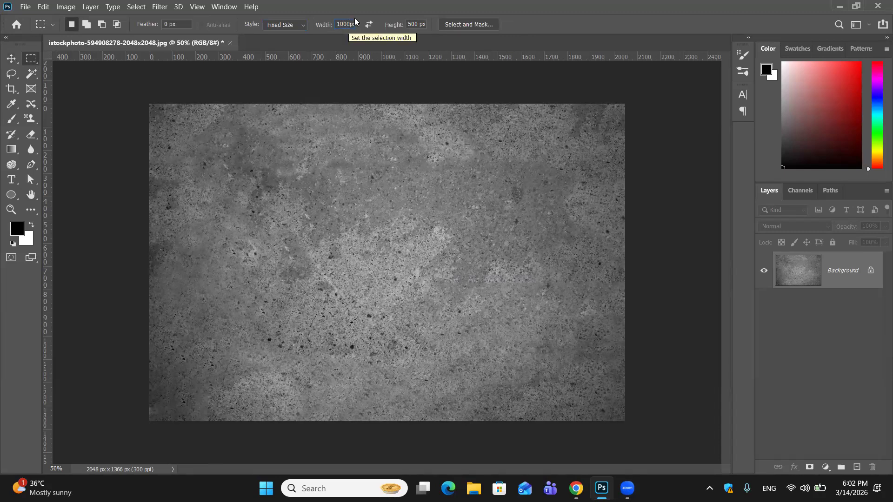
double_click(420, 25)
key(BackSpace)
text(10)
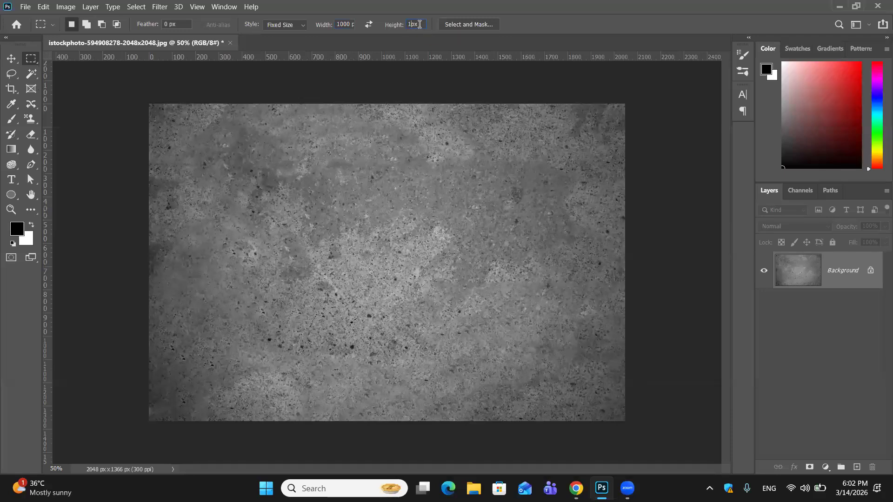
text(00)
drag(308, 173, 260, 156)
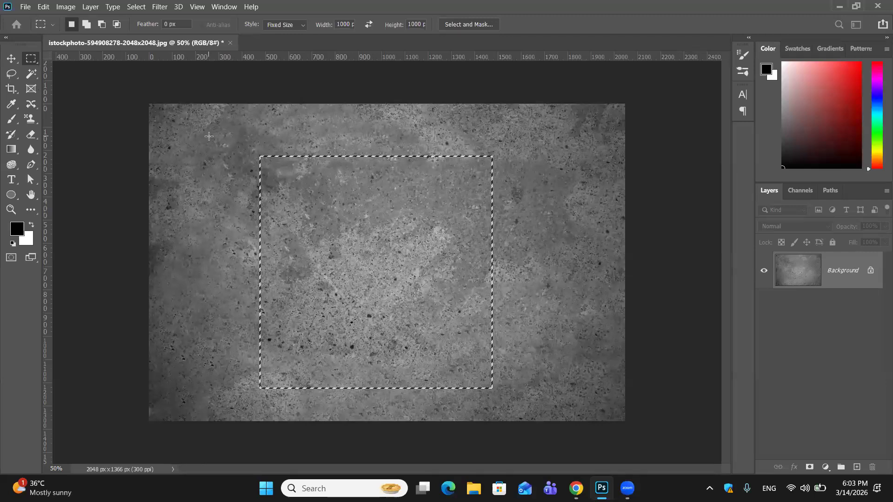
Create a 1000 × 1000 px document at 300 ppi from the clipboard size and paste the copied concrete square into it
key(ctrl+n)
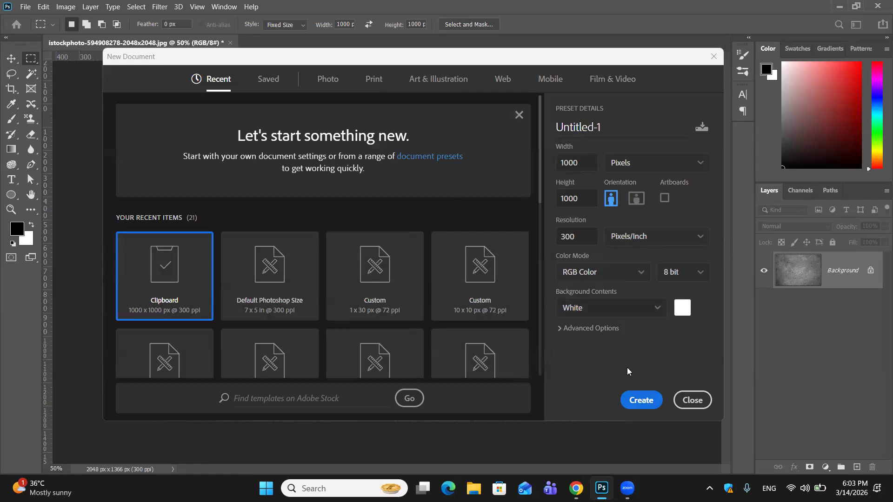
click(639, 408)
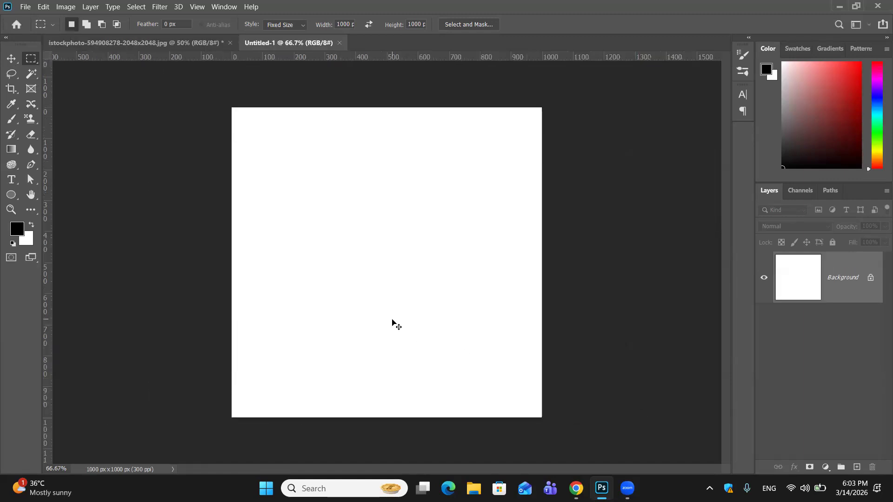
key(ctrl+v)
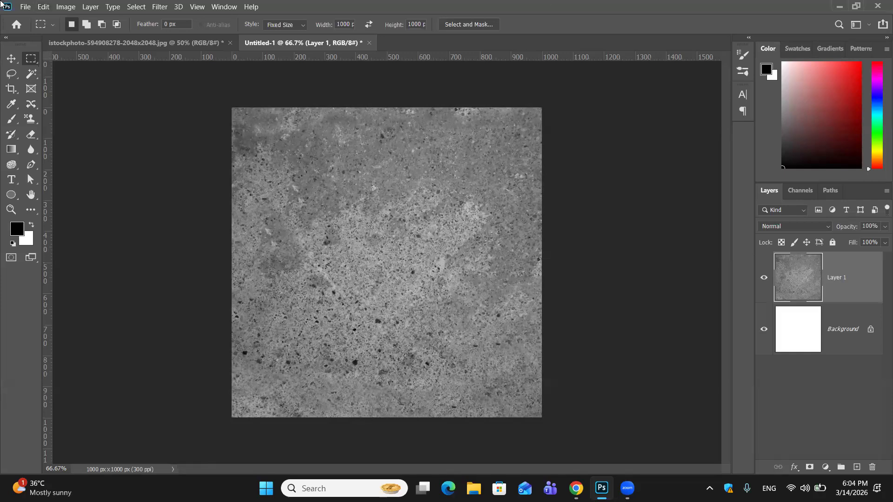
Define the pasted concrete square as a pattern, keeping the suggested name
click(11, 58)
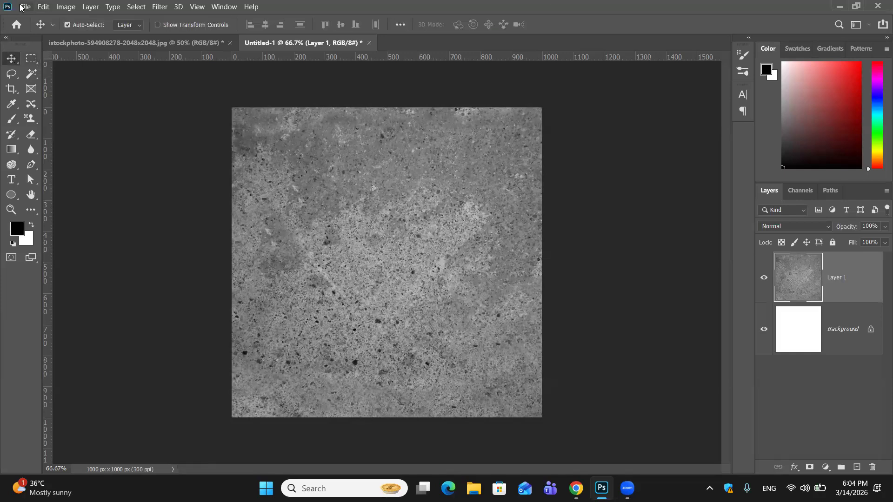
click(42, 7)
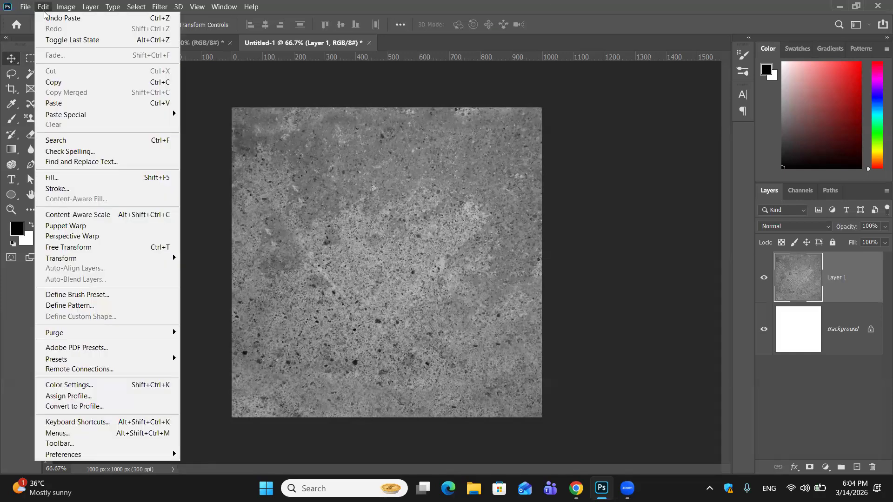
click(107, 305)
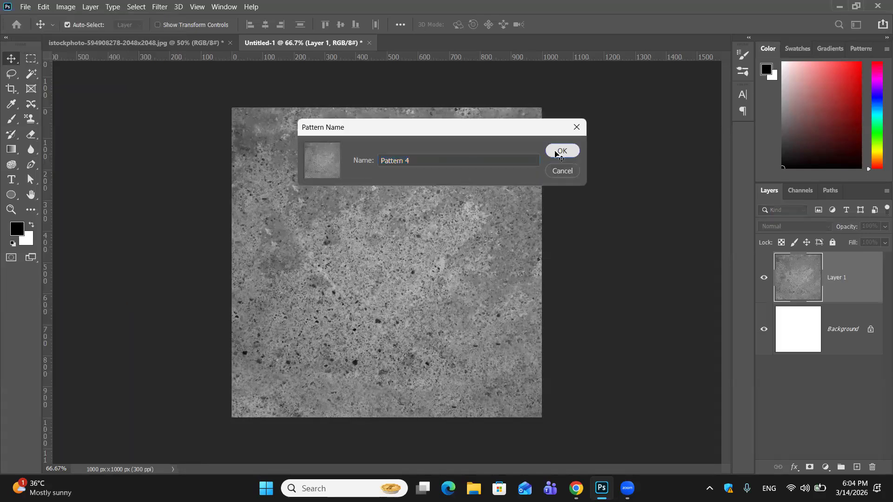
click(560, 151)
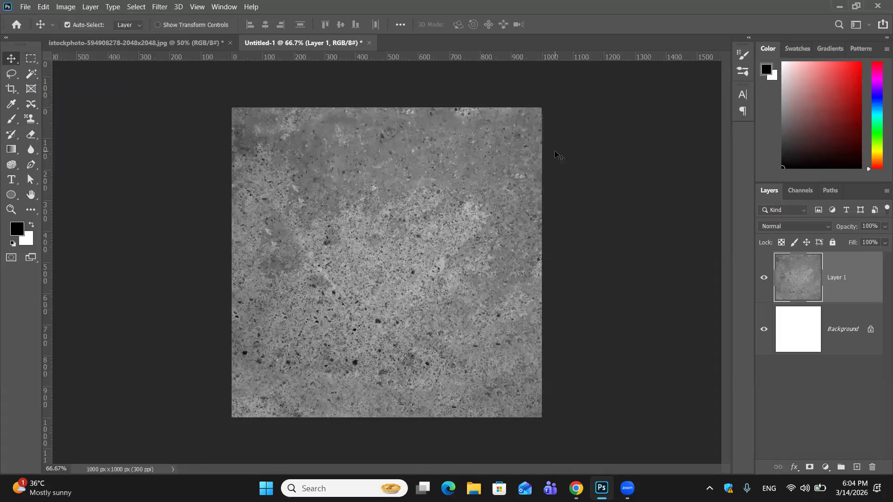
Create another document from the Default Photoshop Size preset, 7 × 5 in at 300 ppi with a white background
click(25, 7)
click(40, 20)
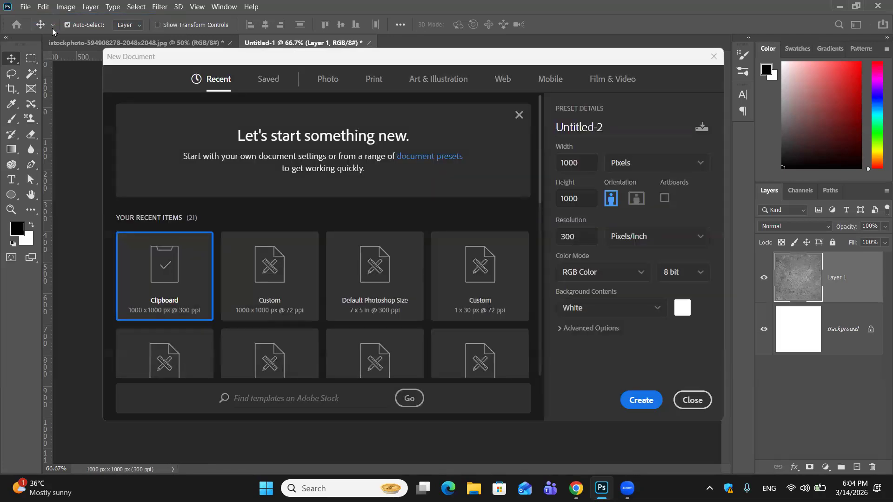
click(377, 304)
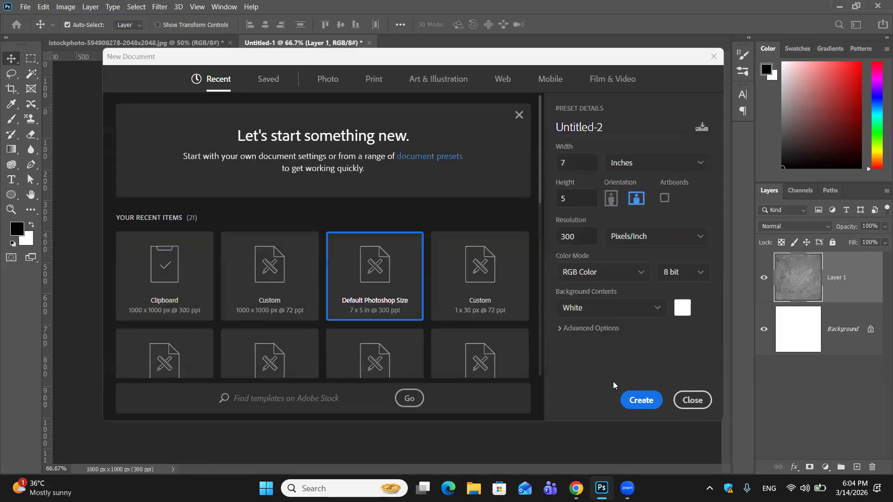
click(627, 396)
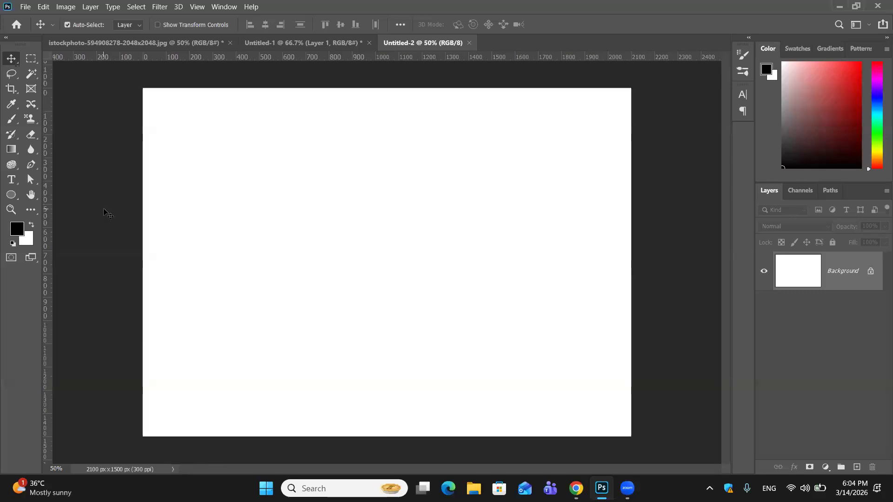
Fill the blank background with the custom concrete pattern in Normal mode at 100% opacity
key(shift+BackSpace)
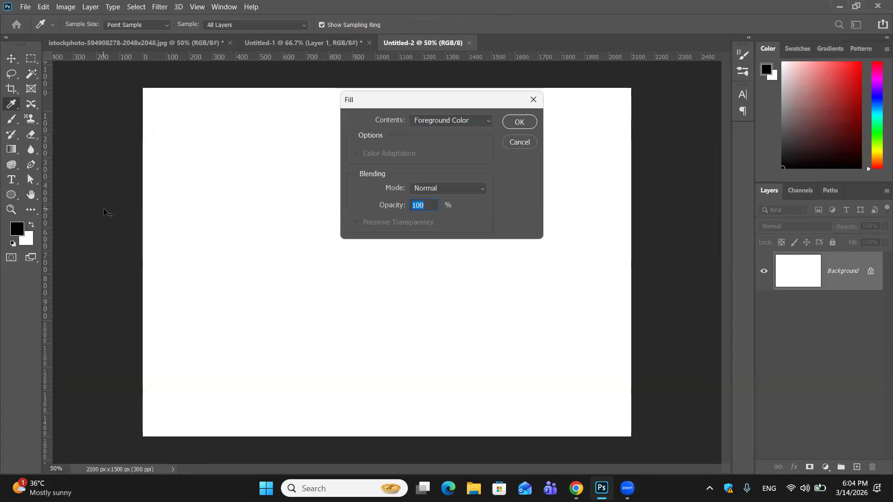
click(487, 119)
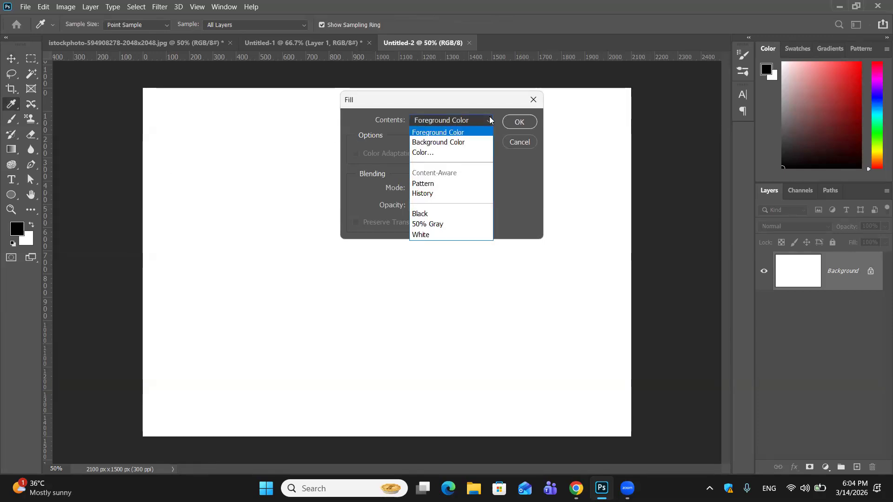
click(456, 183)
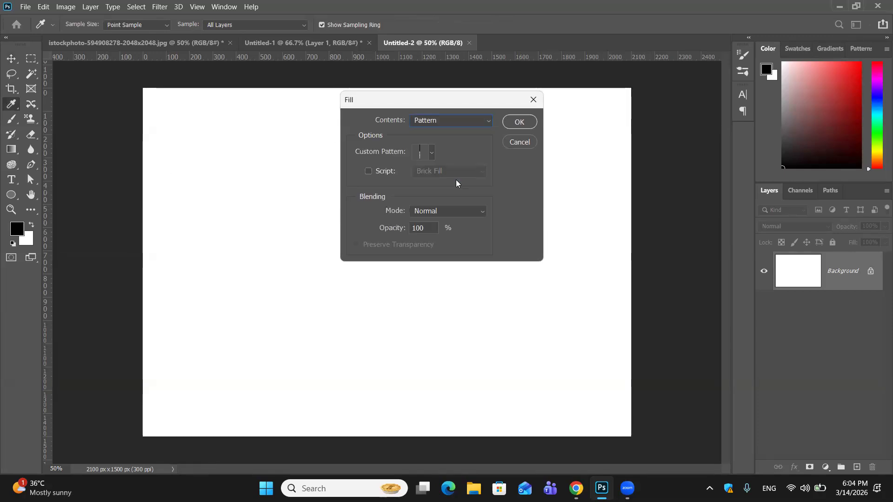
click(431, 152)
click(419, 228)
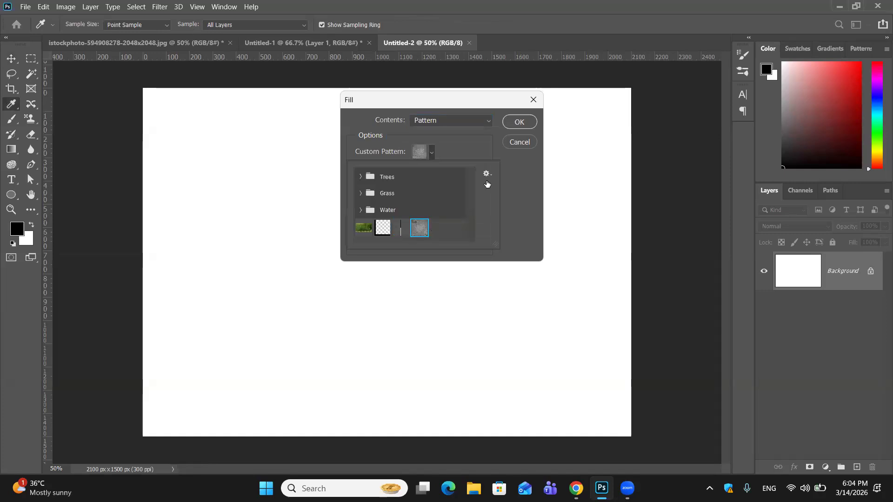
click(521, 122)
click(520, 122)
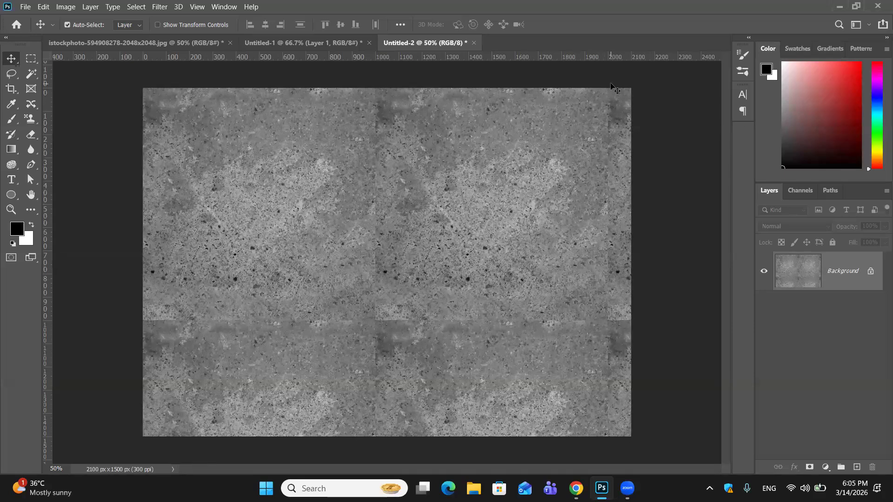
Inspect the pattern-filled canvas for seams where the concrete tiles meet
key(ctrl)
key(ctrl+plus)
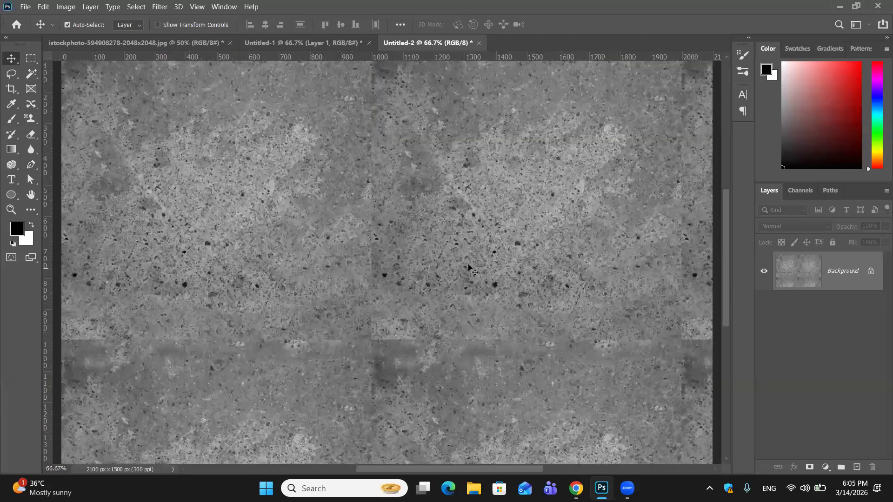
scroll(469, 272, down, 2)
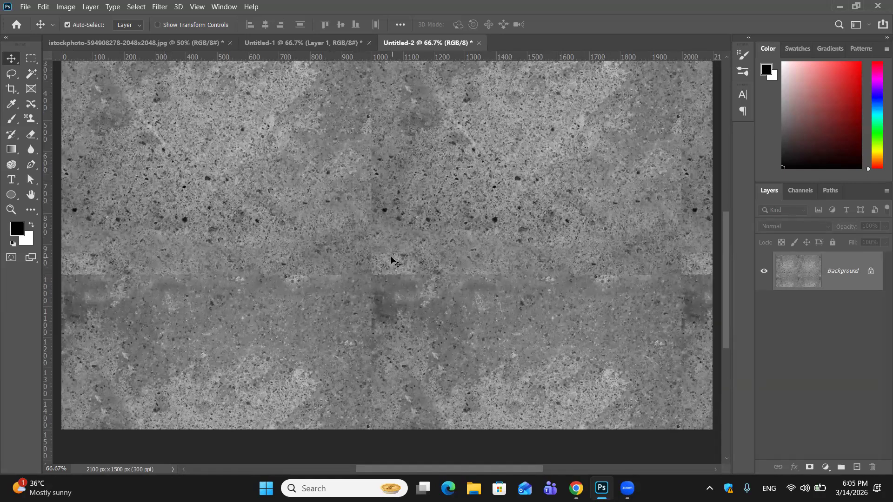
scroll(431, 205, up, 3)
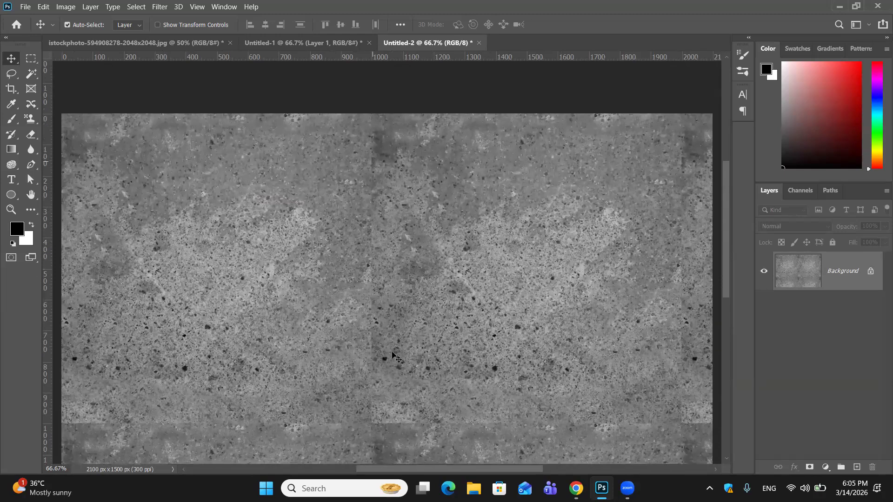
scroll(468, 330, down, 2)
scroll(469, 330, down, 3)
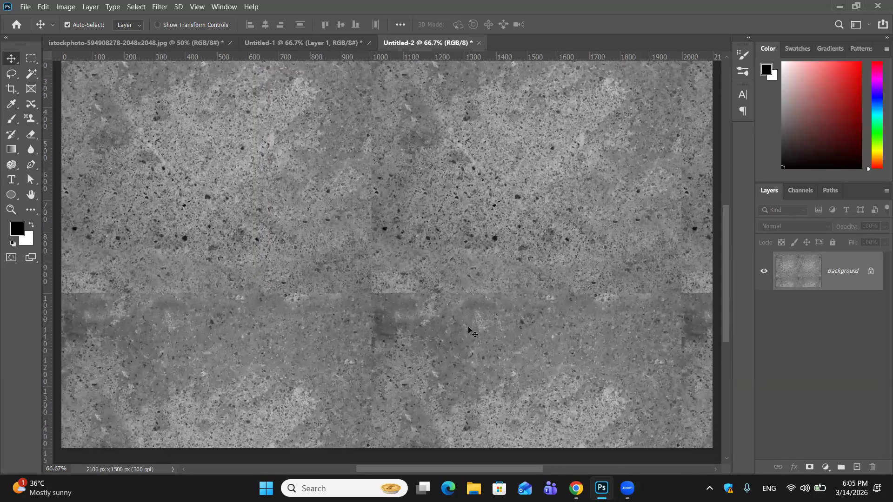
key(ctrl+minus)
key(ctrl+minus)
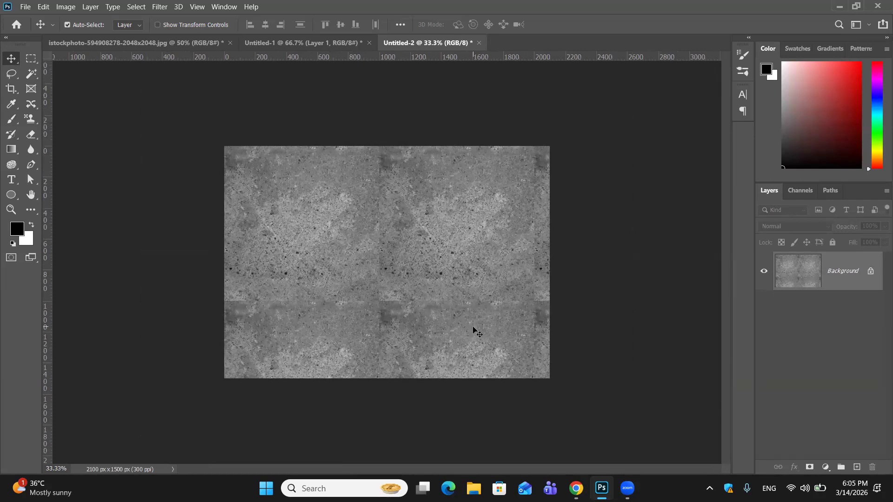
Return to the square Untitled-1 document and duplicate the concrete layer, Layer 1, twice
click(202, 41)
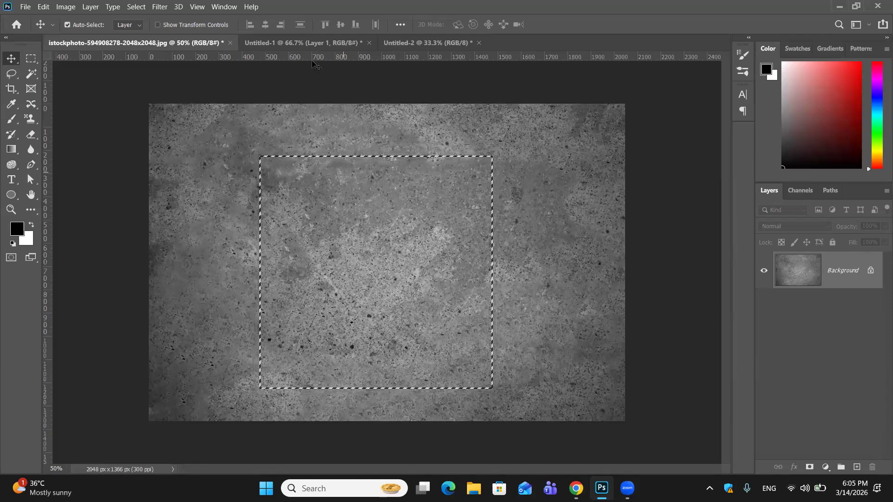
click(321, 44)
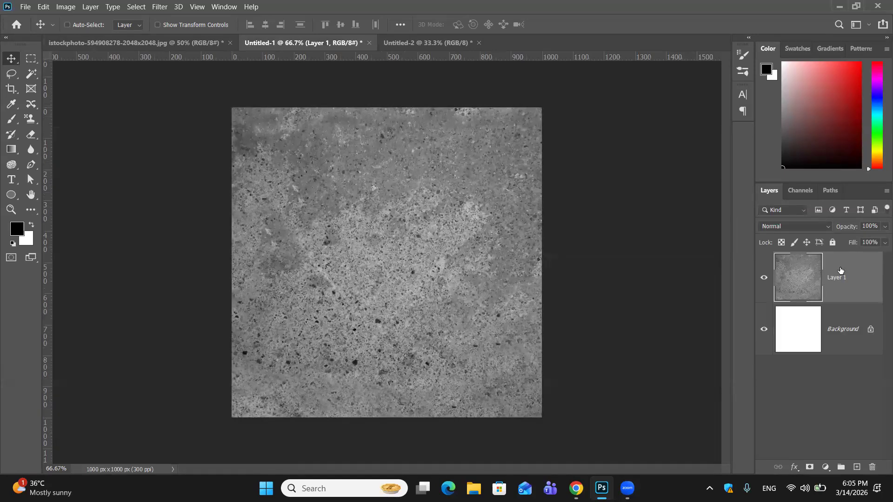
key(ctrl+j)
key(ctrl+j)
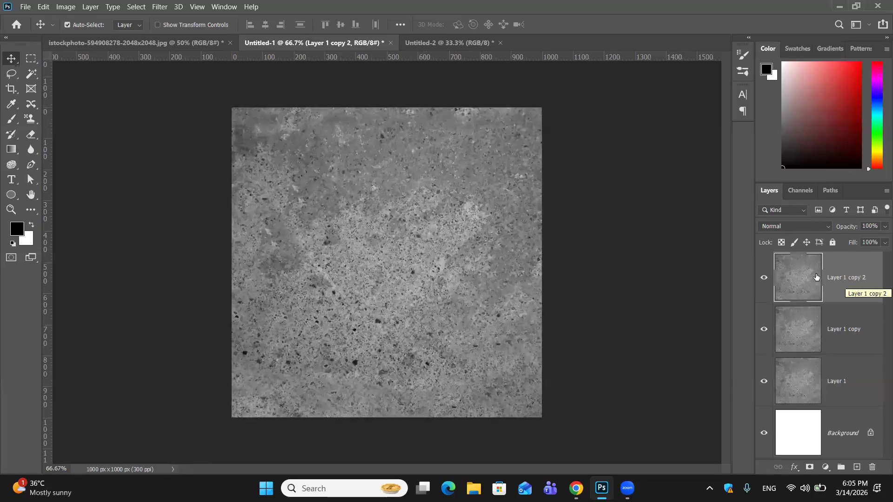
Hide Layer 1 copy 2 and apply the Average blur filter to Layer 1 copy beneath it
click(764, 277)
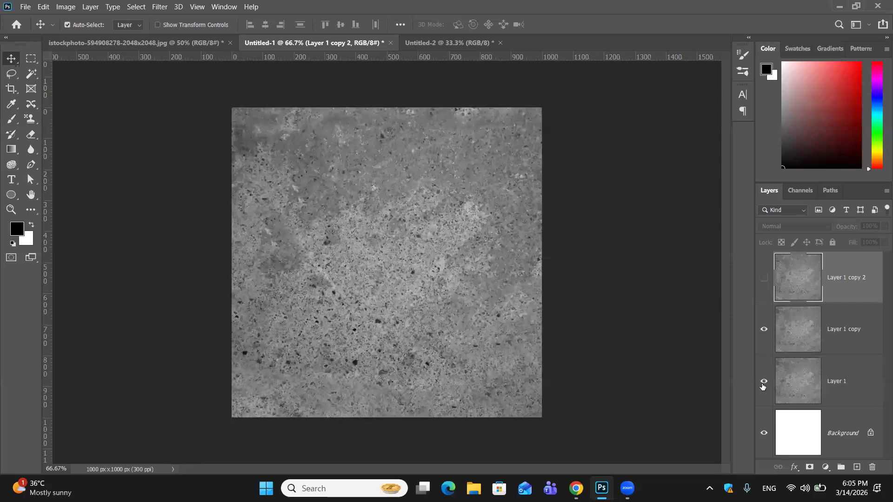
click(855, 341)
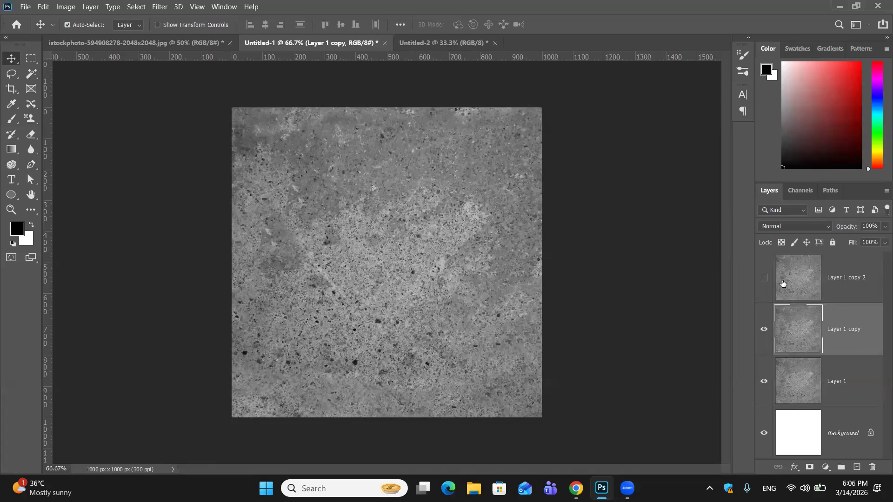
click(818, 388)
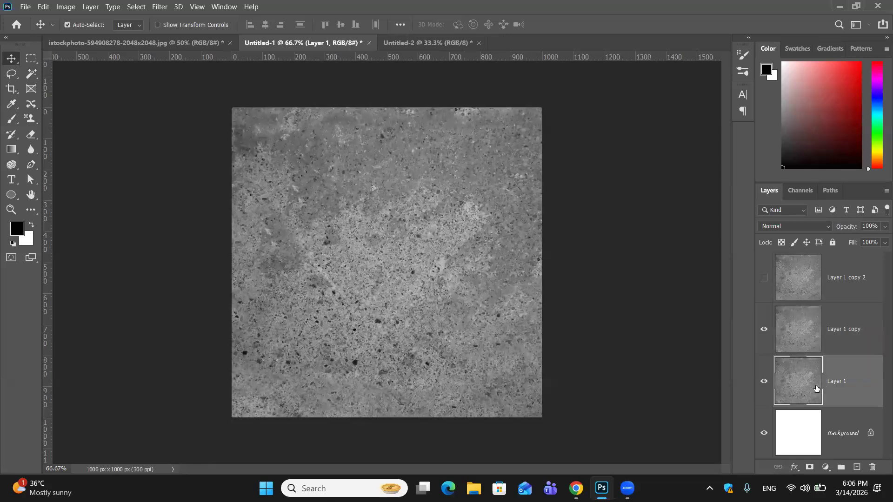
click(824, 338)
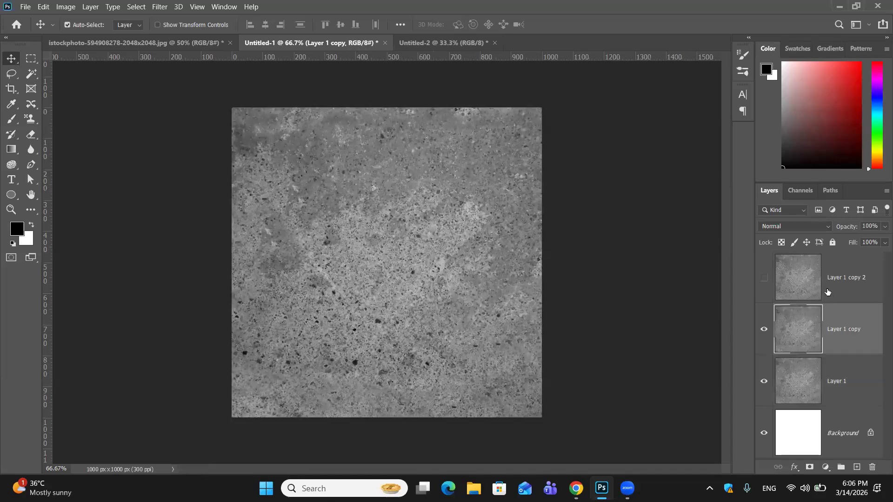
click(786, 279)
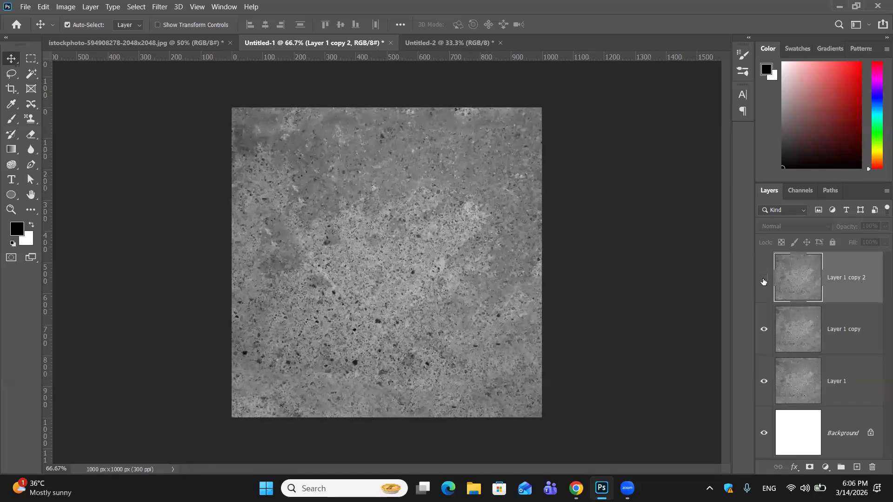
click(840, 340)
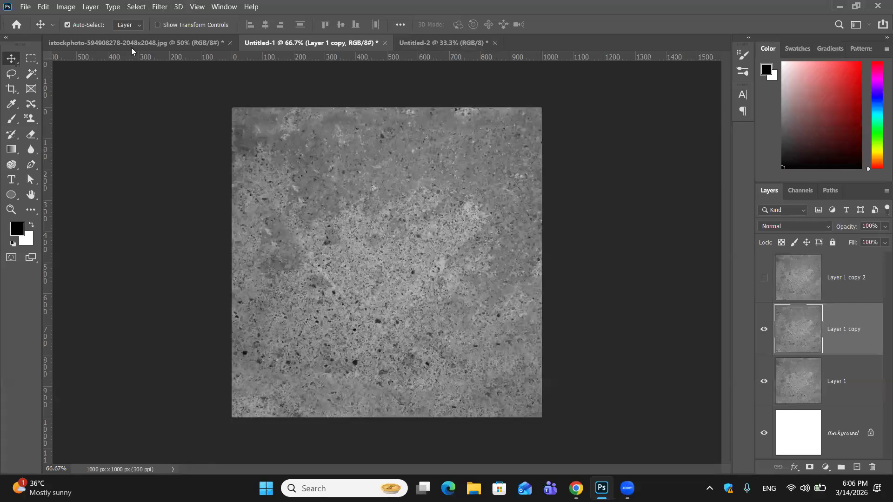
click(157, 7)
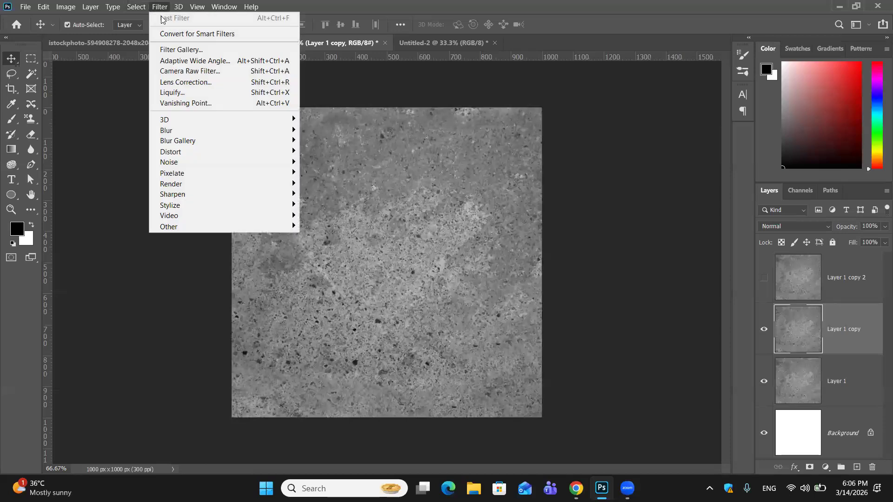
mouse_move(186, 132)
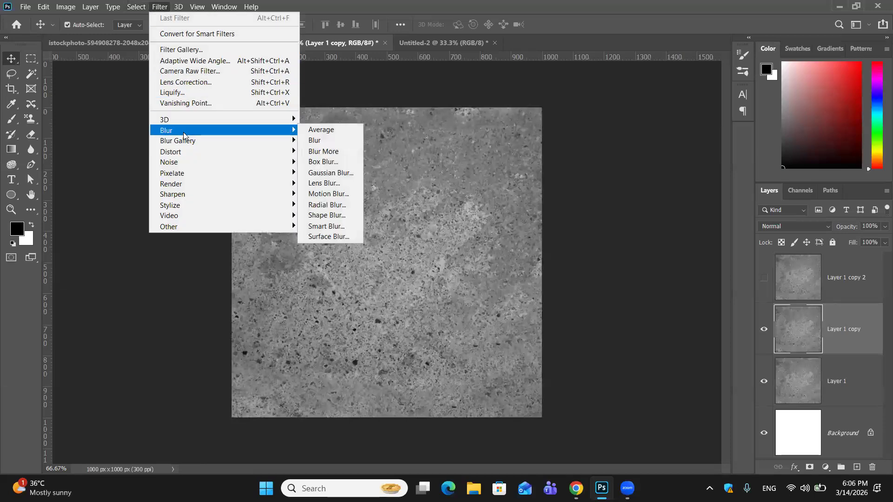
click(313, 130)
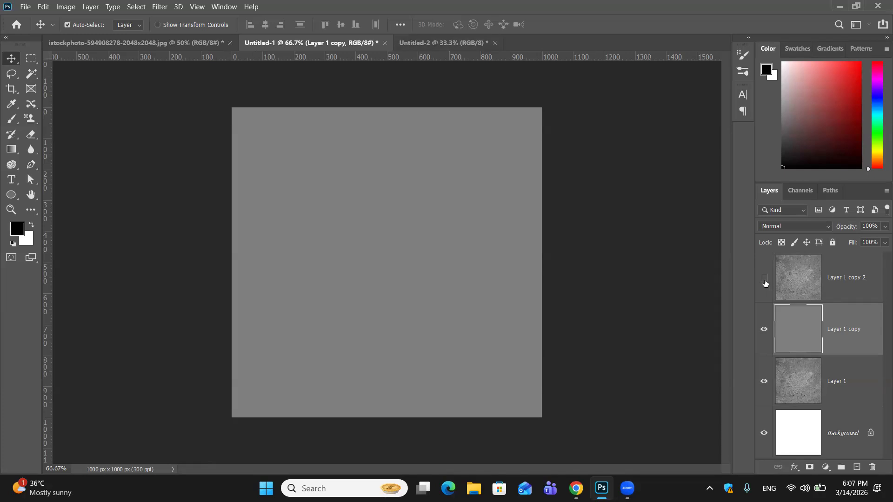
Show Layer 1 copy 2 again, try the Linear Light blend mode on it, and settle on Hard Light
click(833, 284)
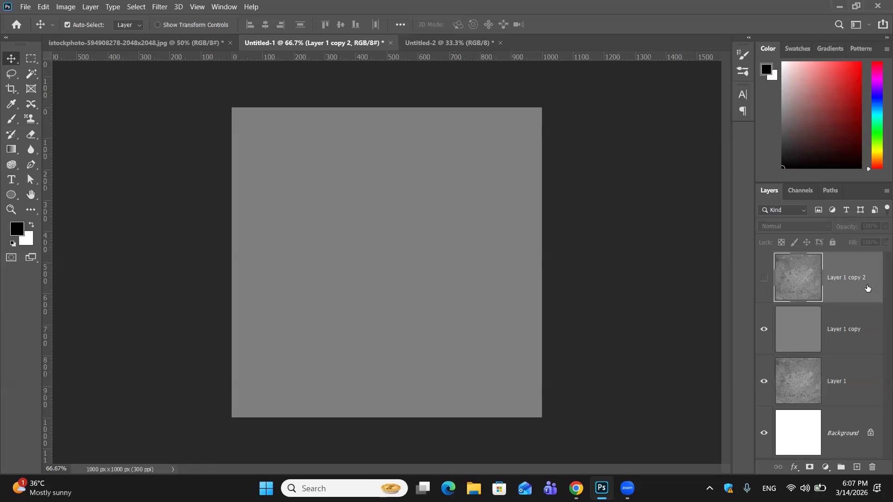
click(765, 279)
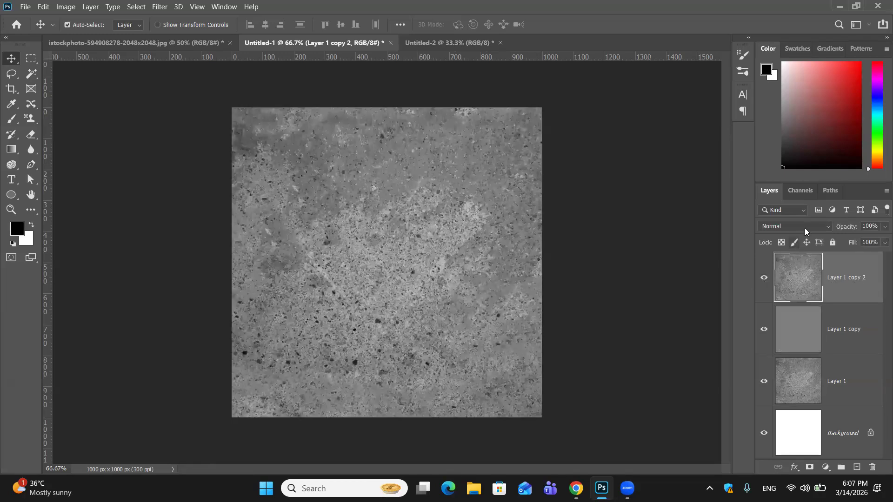
click(827, 226)
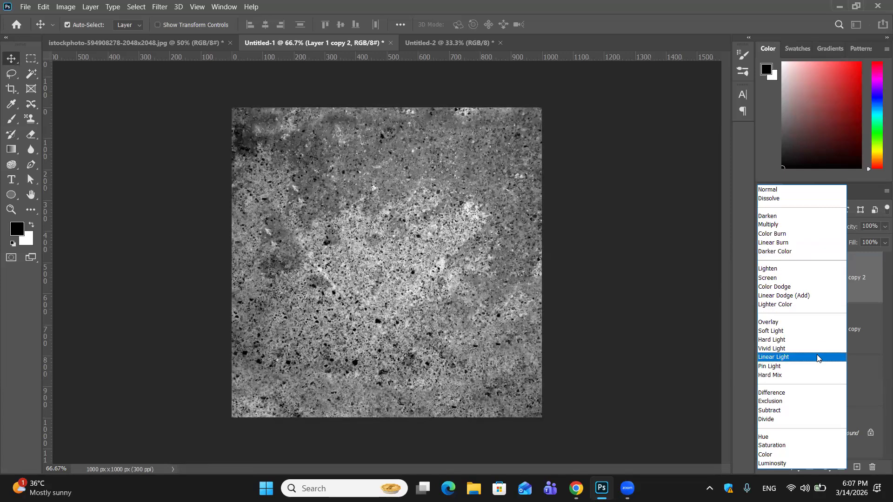
click(816, 355)
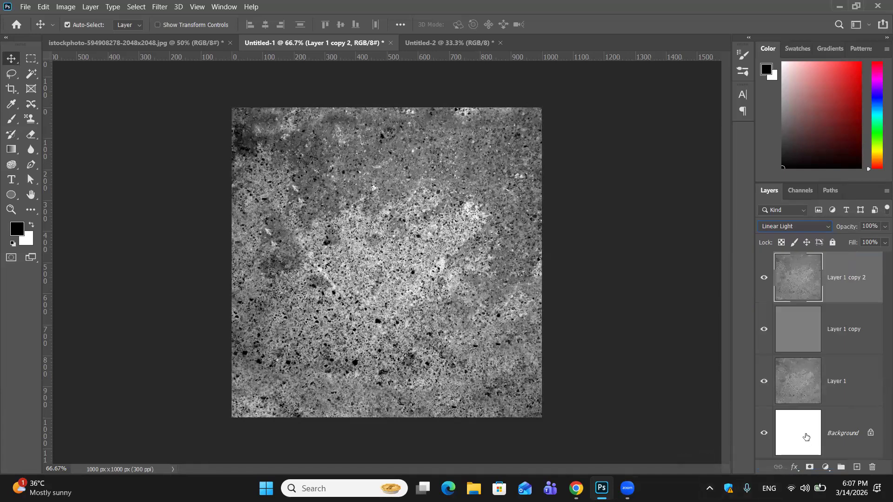
click(828, 226)
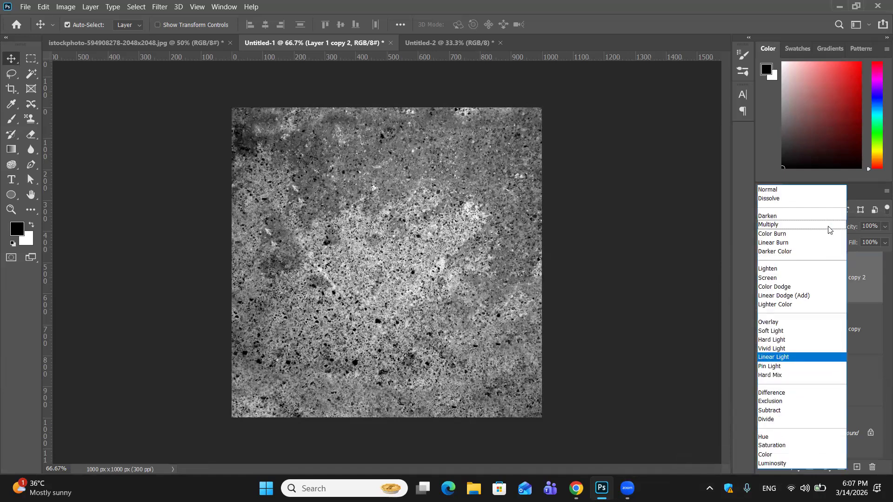
click(784, 341)
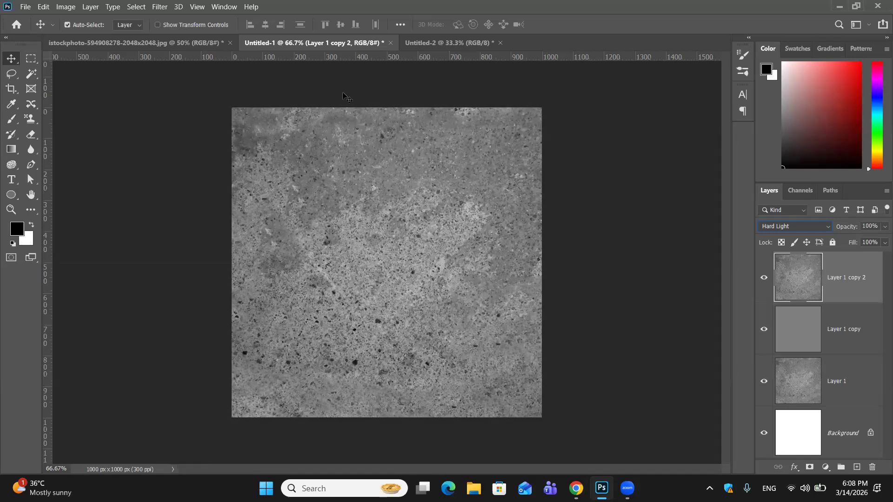
Apply a High Pass filter with a small radius to Layer 1 copy 2, comparing low and high radius settings first
click(158, 7)
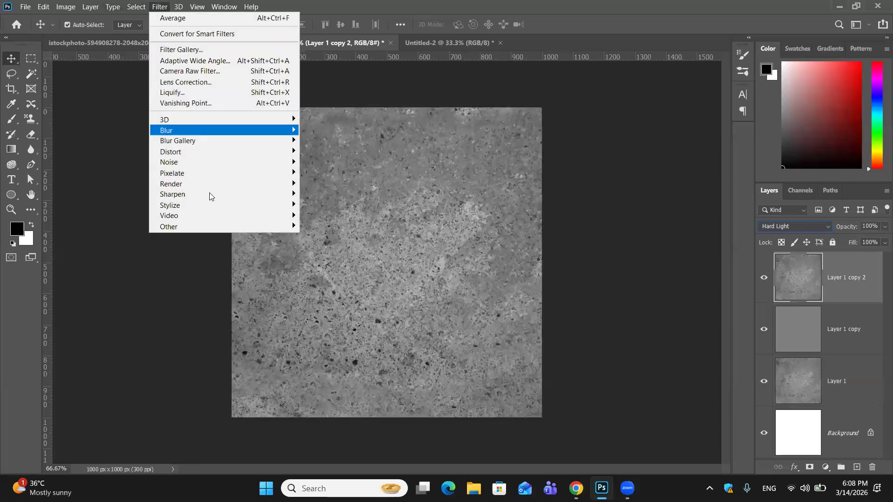
mouse_move(210, 226)
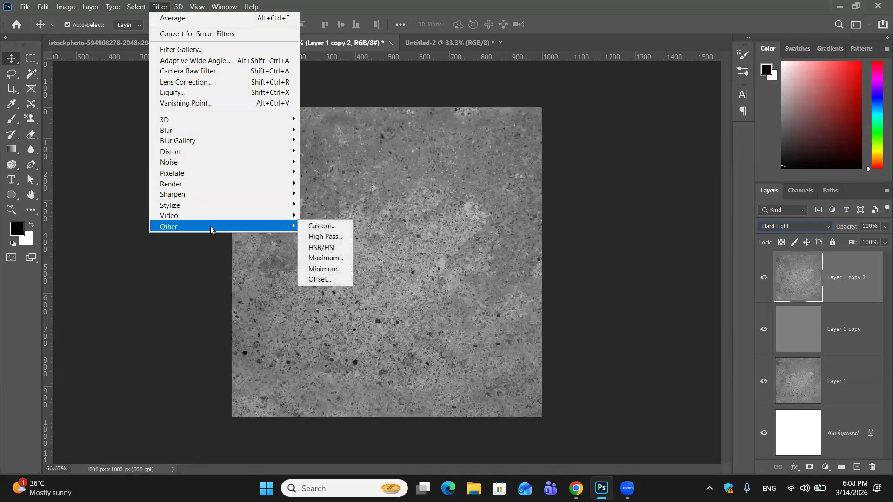
click(325, 236)
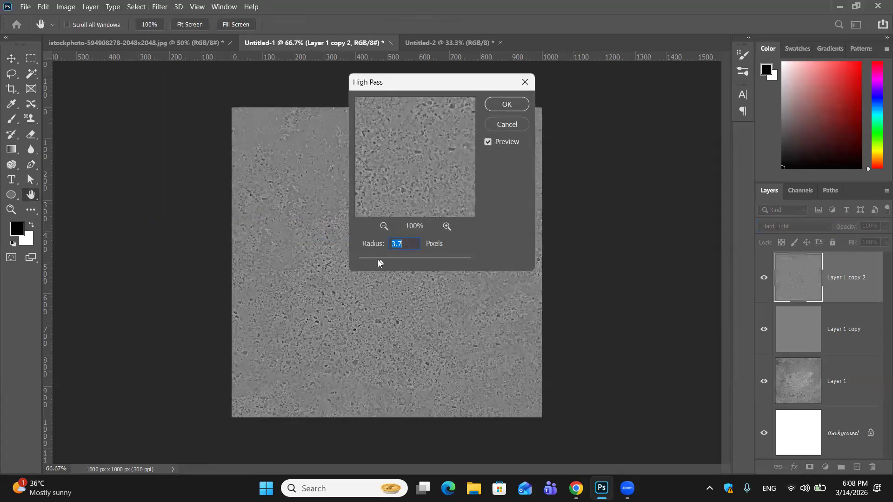
drag(379, 262, 357, 261)
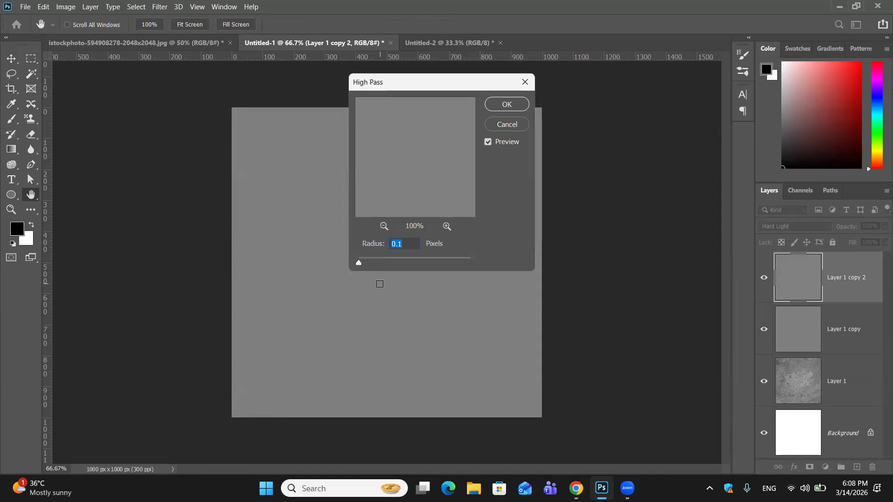
drag(358, 264, 367, 264)
drag(367, 263, 371, 262)
drag(369, 263, 471, 268)
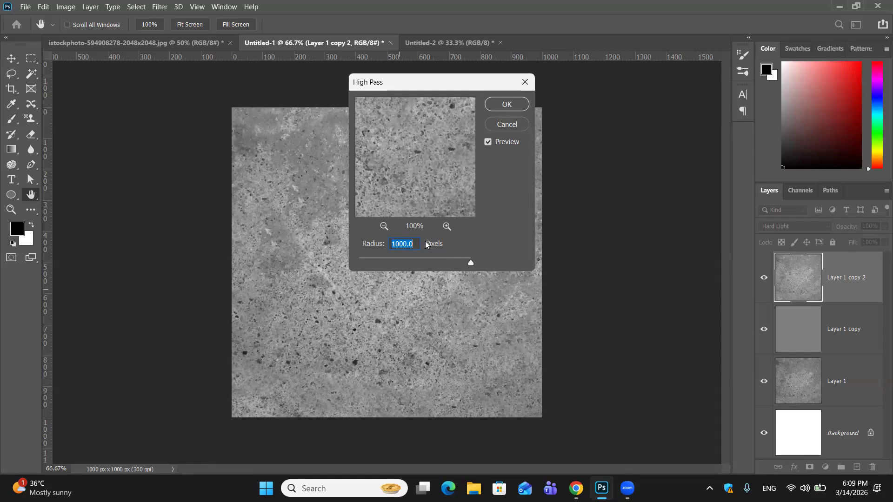
drag(465, 263, 445, 263)
drag(387, 257, 377, 254)
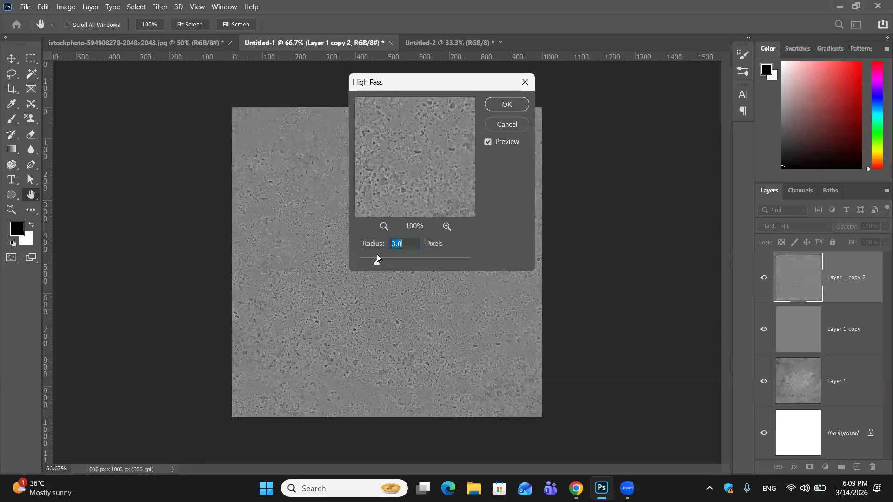
drag(372, 260, 368, 260)
click(366, 264)
drag(366, 263, 369, 263)
click(370, 263)
click(500, 104)
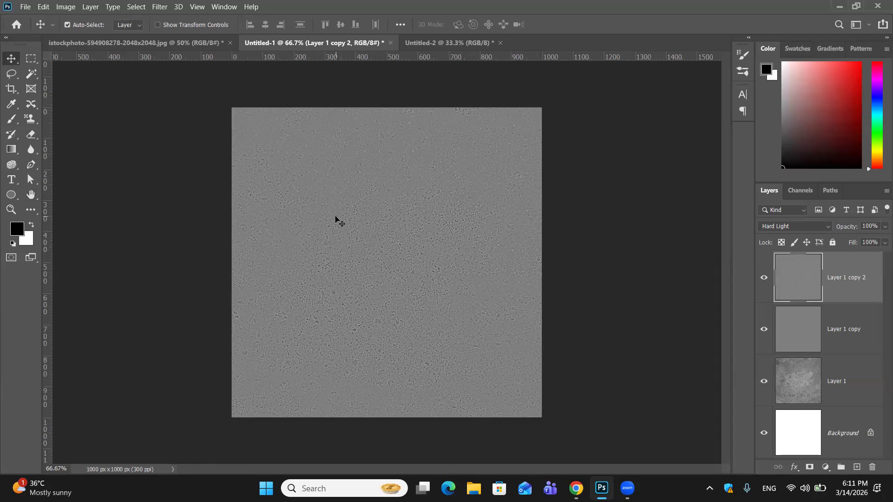
Inspect the evened-out concrete texture at 300% magnification, from the middle up to the upper edge of the canvas
key(ctrl+plus)
key(ctrl+plus)
key(ctrl+plus)
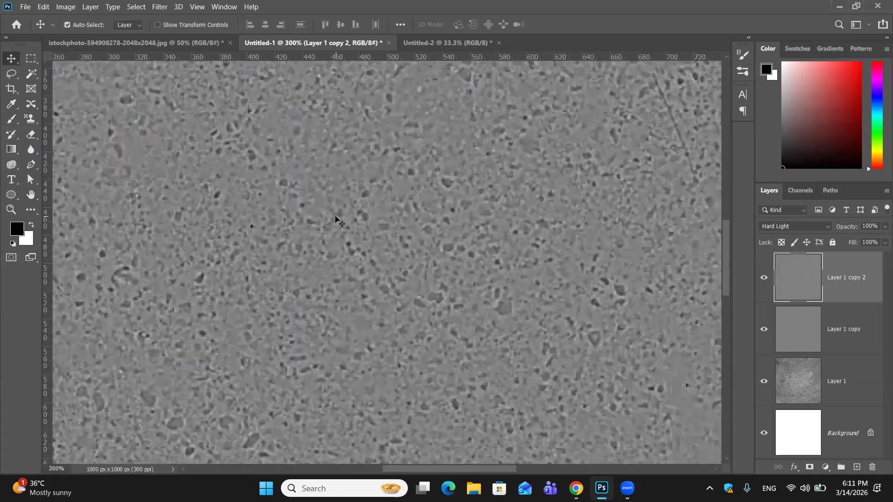
scroll(727, 291, up, 3)
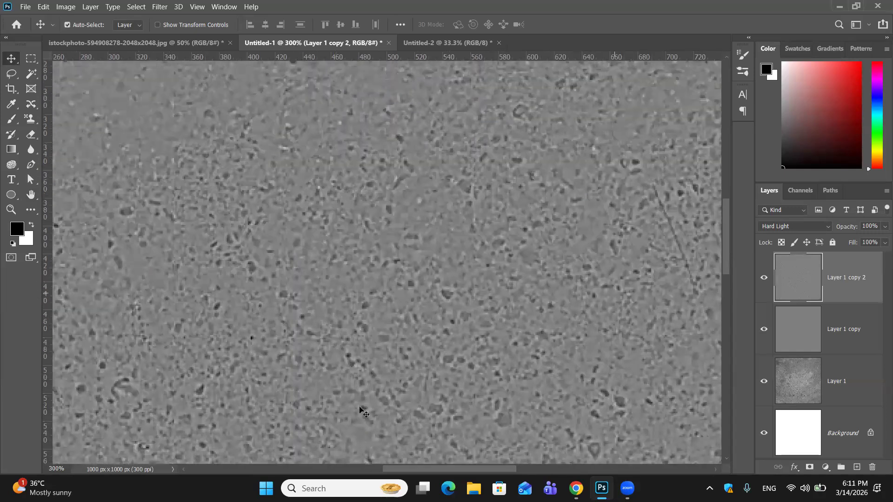
scroll(346, 125, up, 5)
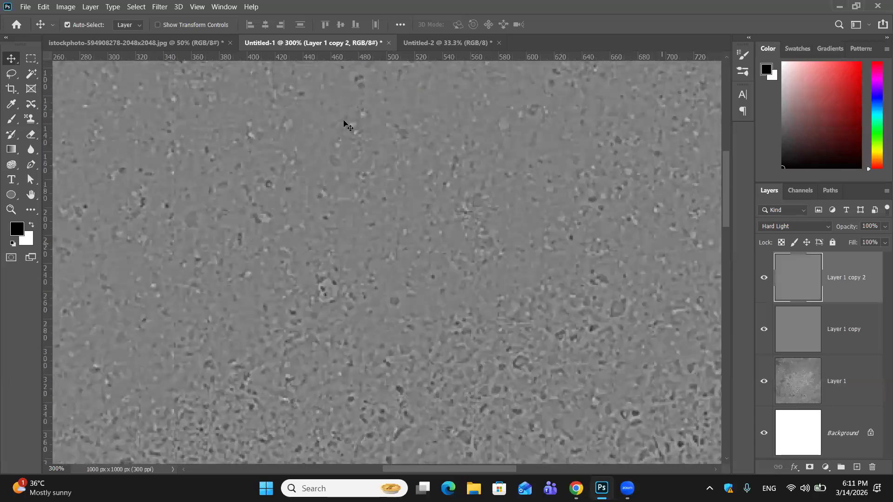
scroll(421, 167, up, 3)
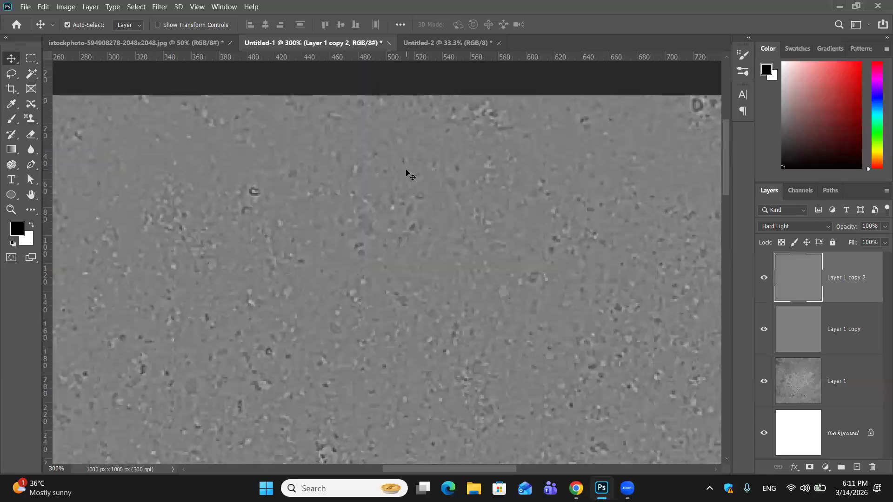
key(ctrl+minus)
key(ctrl+minus)
key(ctrl+minus)
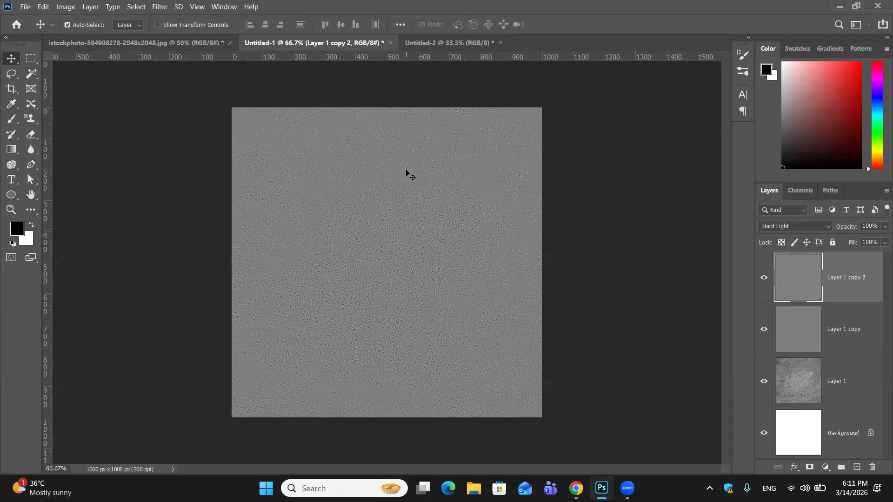
Define the High Pass-filtered concrete square as a new pattern
click(44, 6)
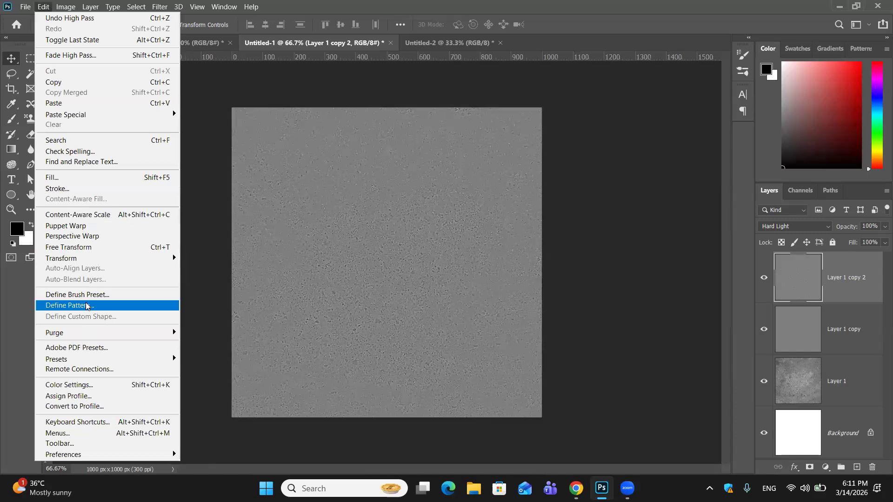
click(86, 305)
click(555, 150)
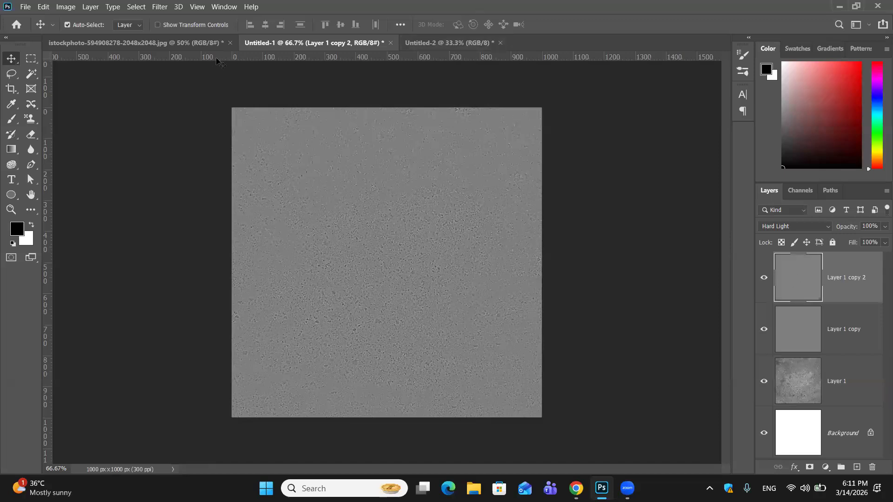
Return to the Untitled-2 document with the first concrete pattern fill
click(207, 41)
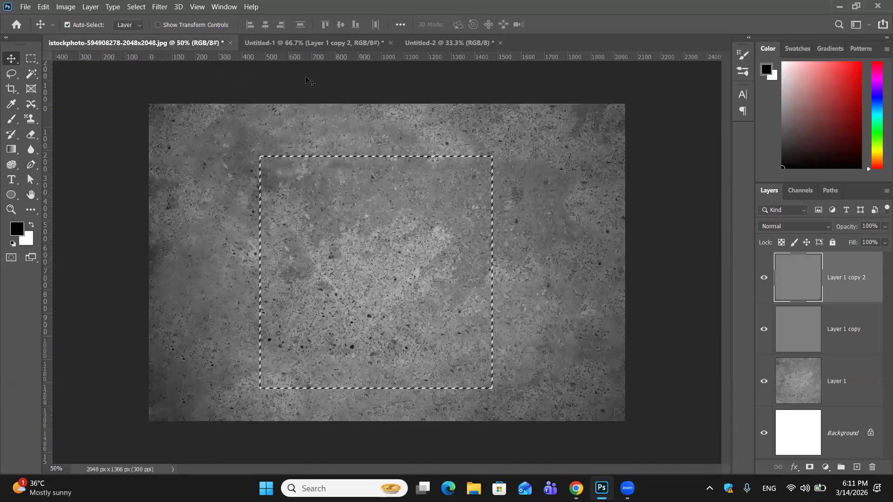
click(318, 46)
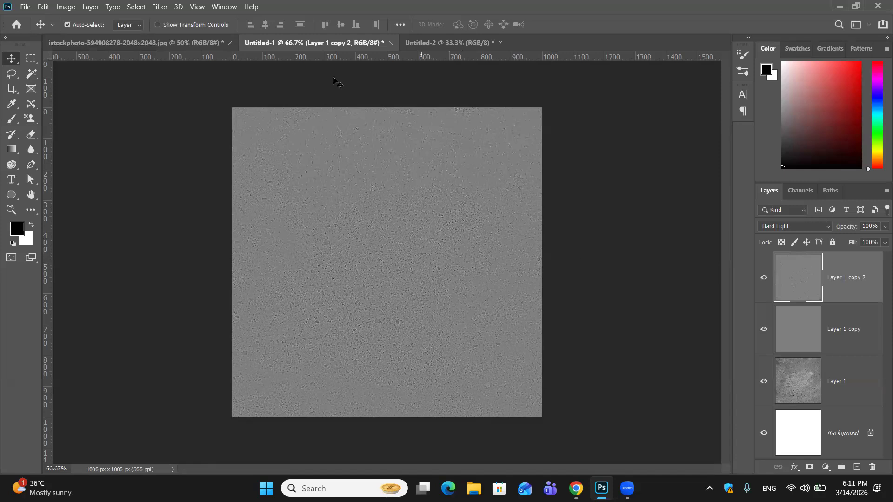
click(442, 42)
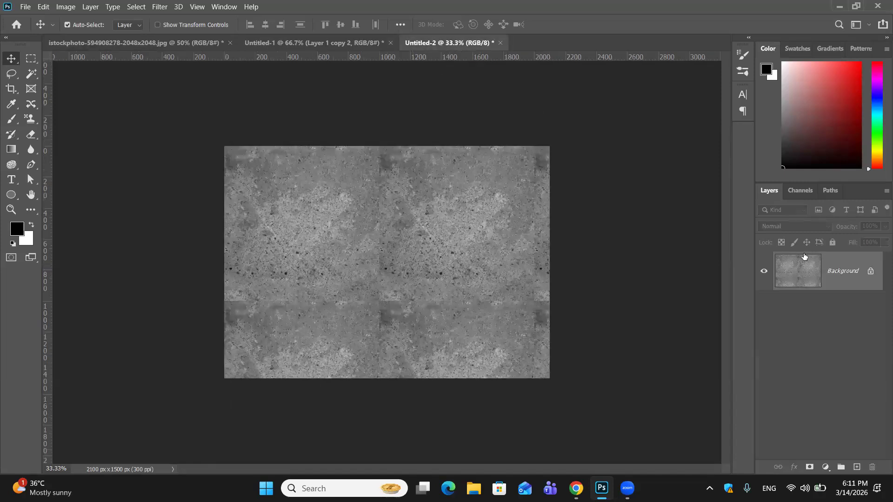
Undo the old pattern fill in Untitled-2 and fill the Background with the newly defined High Pass concrete pattern
key(ctrl+z)
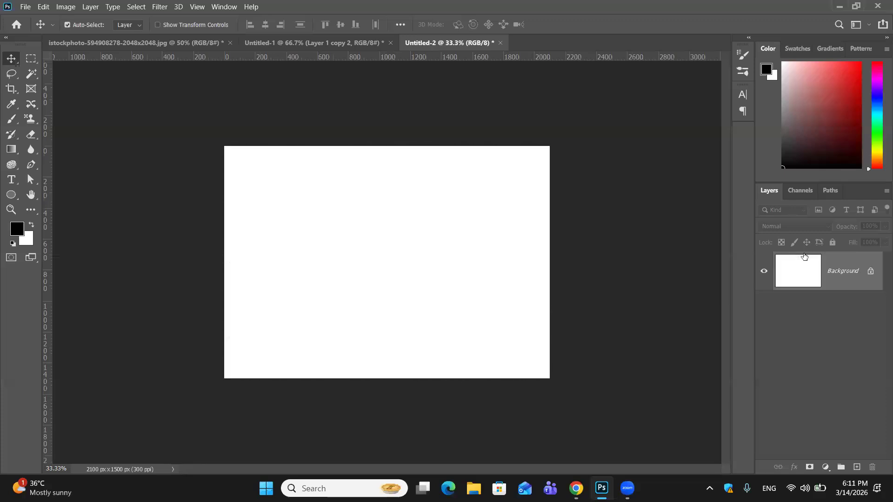
key(shift+F5)
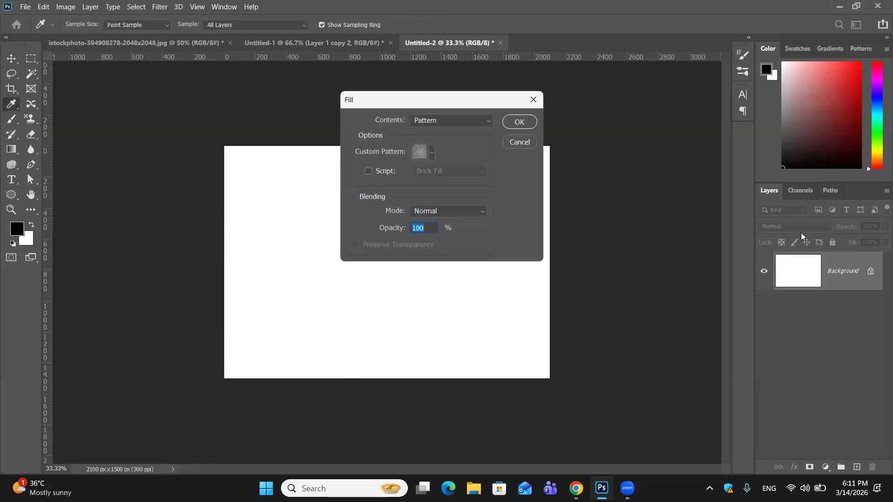
click(432, 151)
click(436, 228)
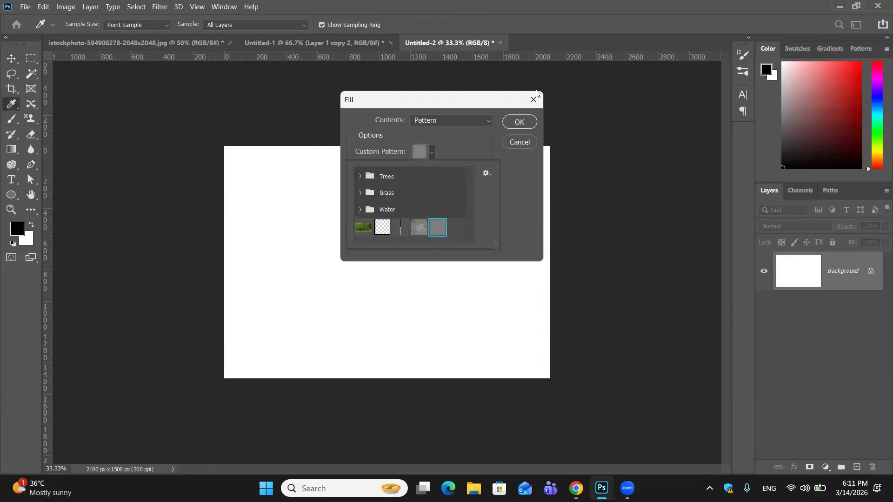
click(524, 127)
click(525, 126)
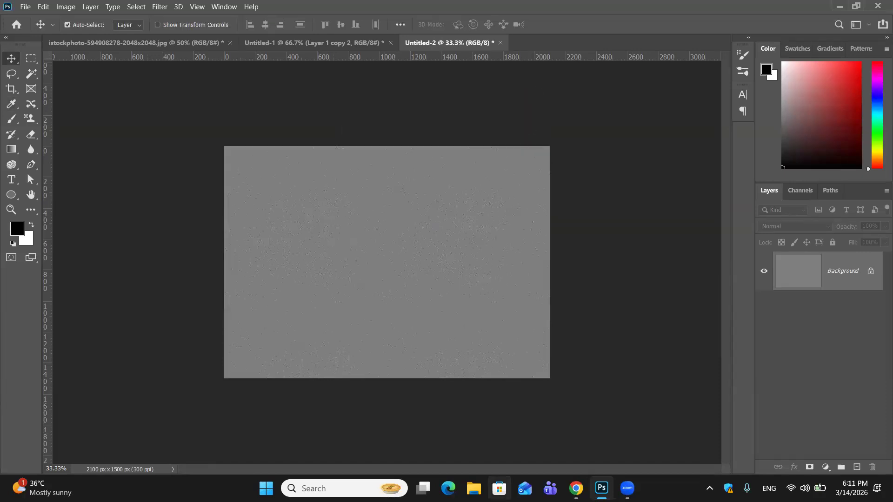
Inspect the tiled concrete fill for visible seams and repetition at magnifications between 50% and 100%
key(ctrl+plus)
key(ctrl+plus)
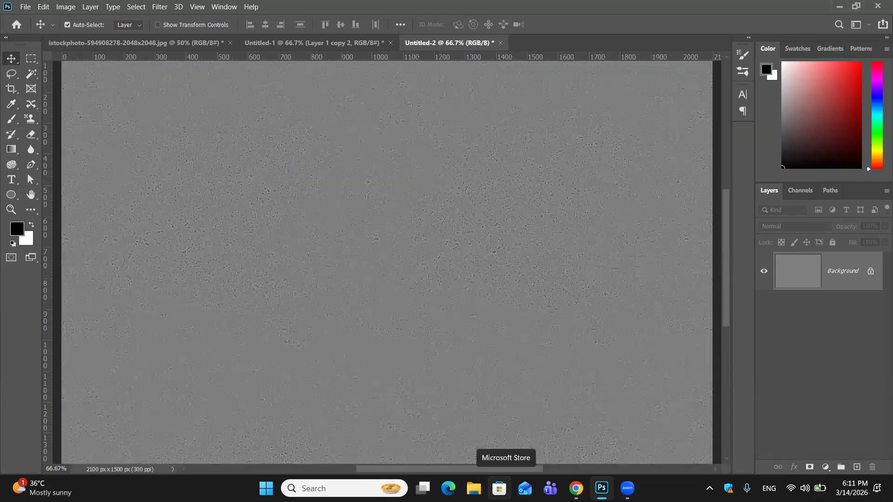
key(ctrl+plus)
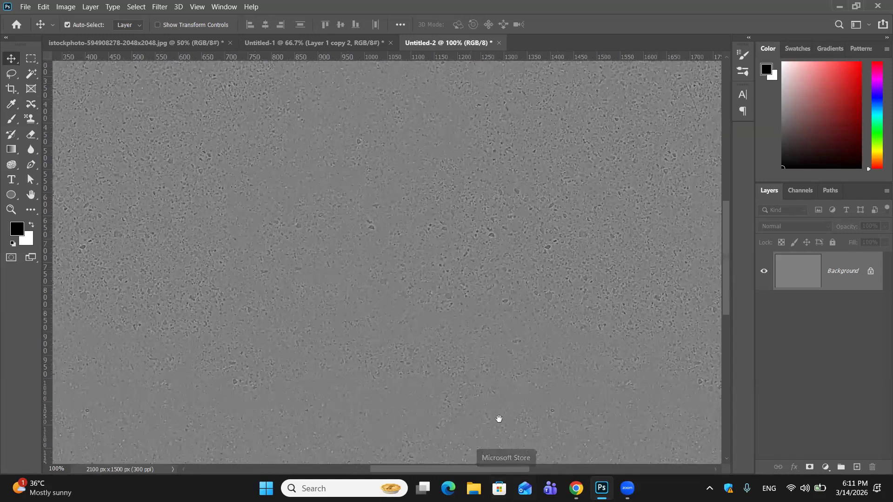
scroll(476, 370, up, 3)
drag(477, 356, 548, 99)
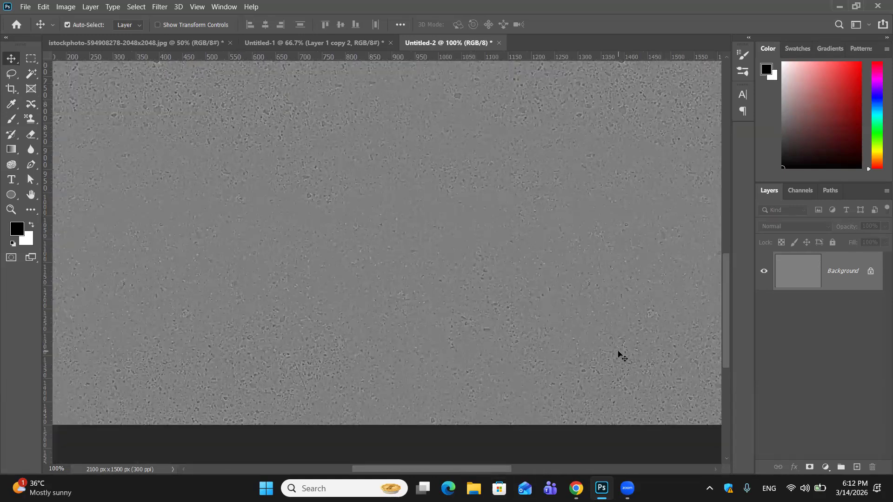
drag(622, 356, 433, 336)
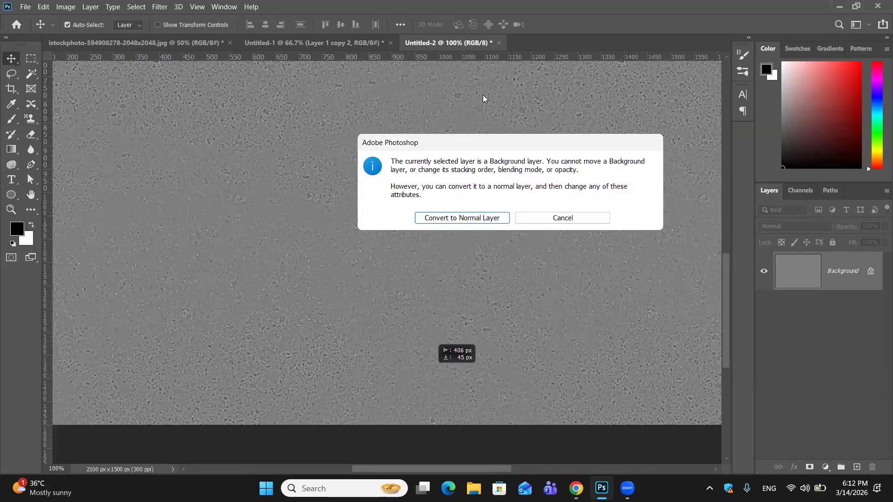
click(572, 223)
drag(568, 279, 298, 280)
drag(299, 327, 327, 439)
drag(535, 419, 731, 398)
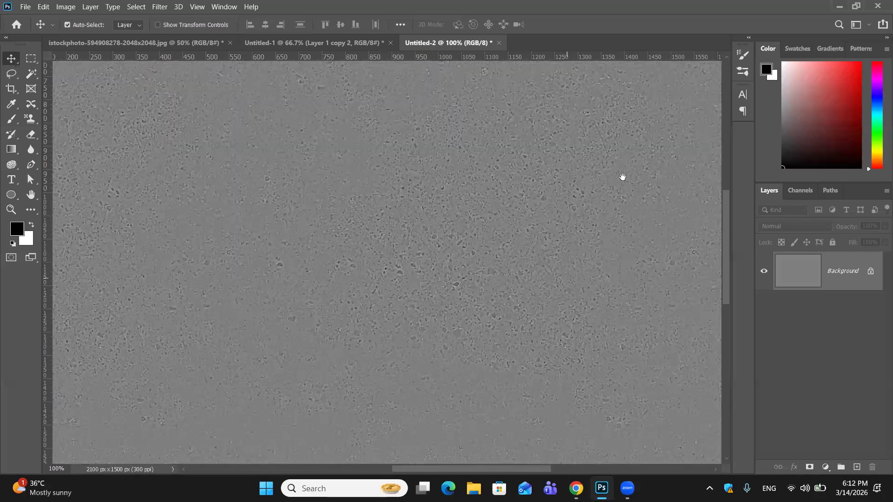
drag(622, 177, 620, 177)
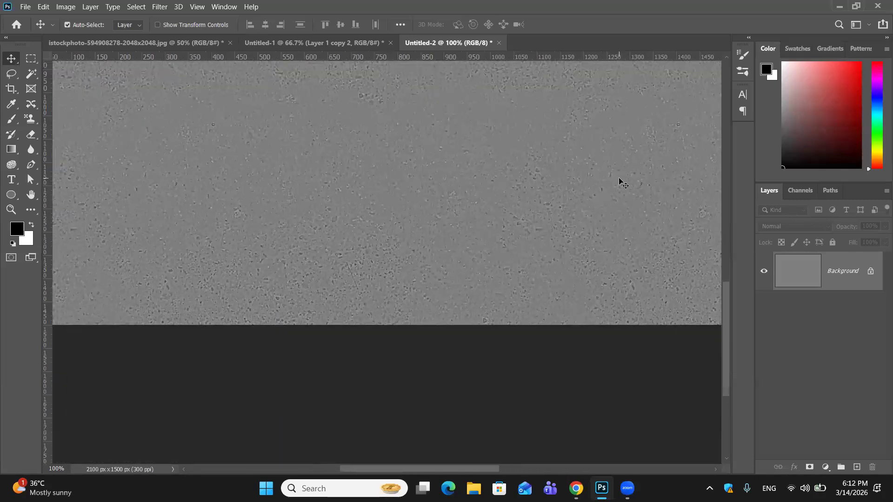
key(ctrl+minus)
key(ctrl+minus)
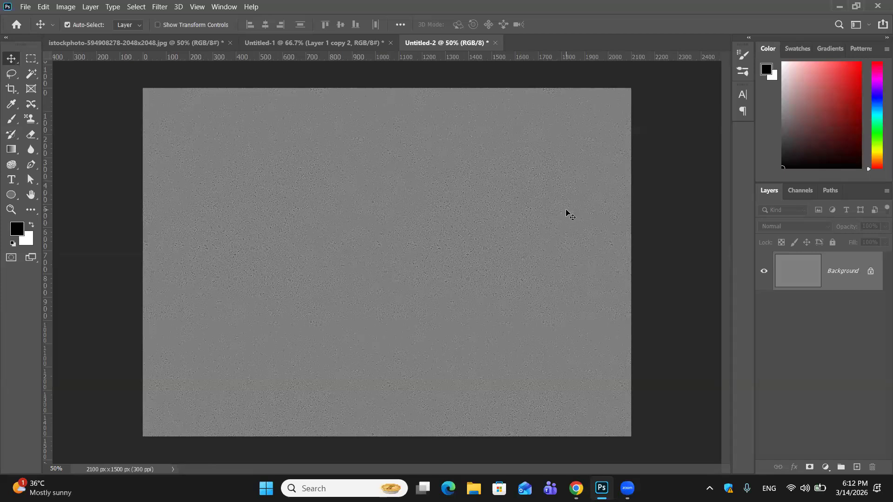
key(ctrl)
key(ctrl+plus)
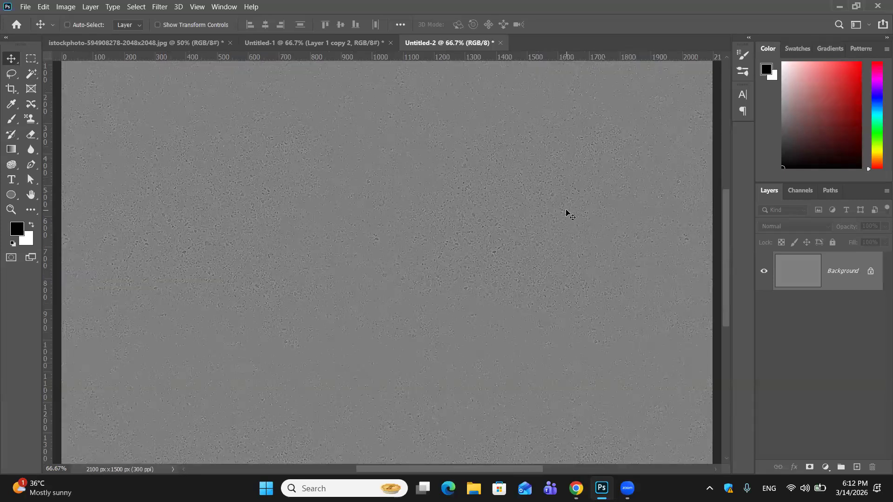
key(ctrl+minus)
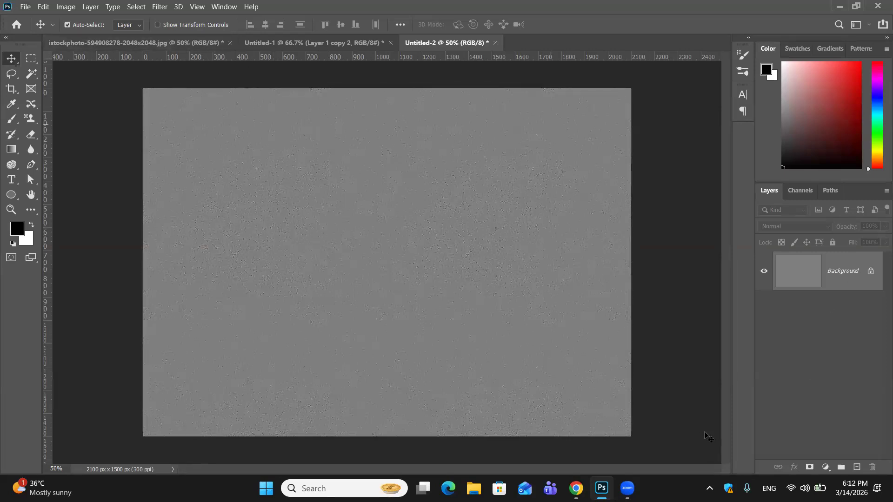
Switch to Untitled-1 and compare the texture with Layer 1 copy hidden and shown
click(246, 41)
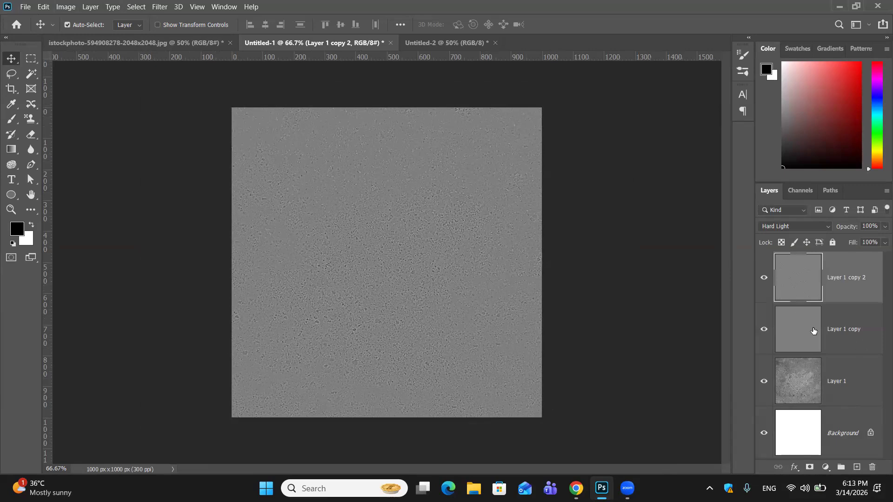
click(764, 330)
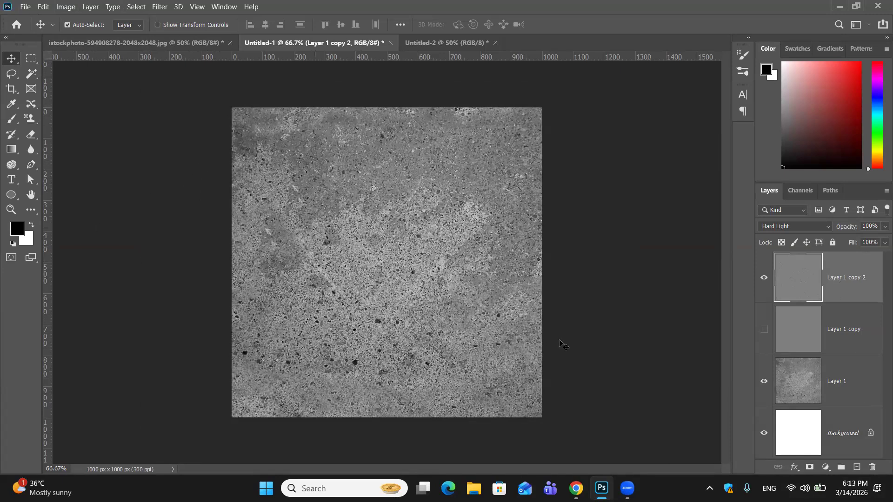
click(764, 329)
click(764, 329)
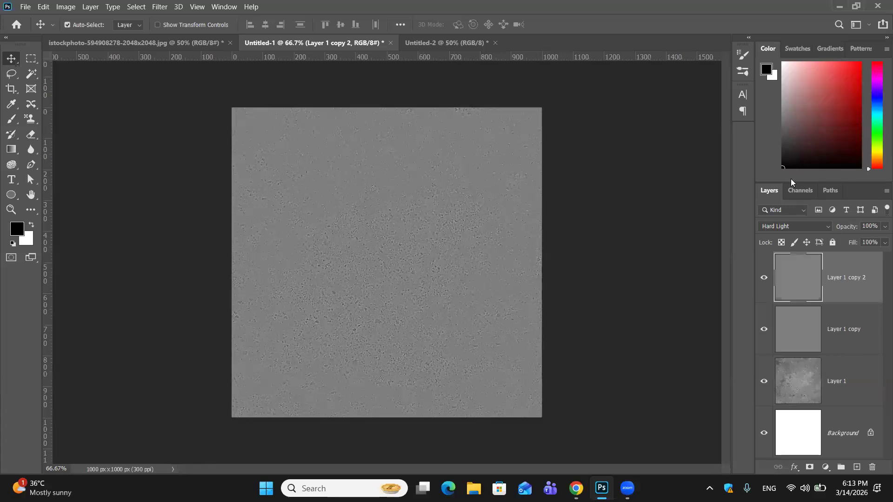
Try merging all visible layers of Untitled-1 into a single Background layer
key(ctrl)
key(ctrl+shift+e)
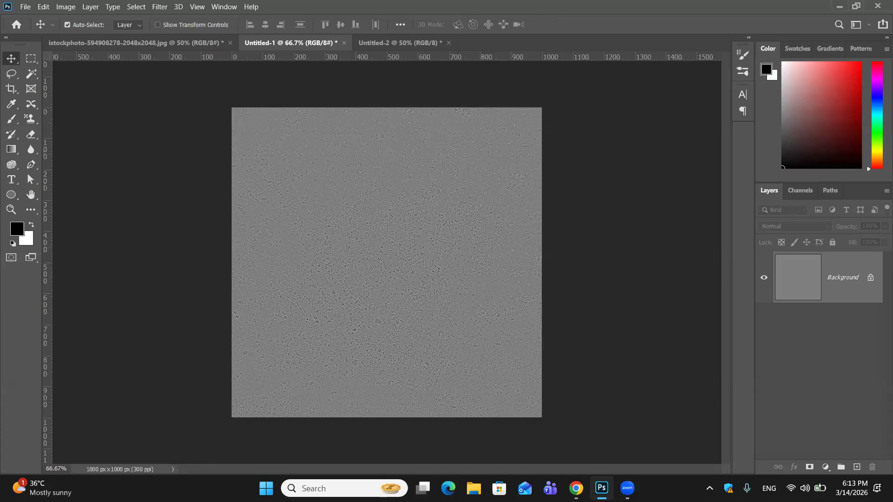
key(ctrl+z)
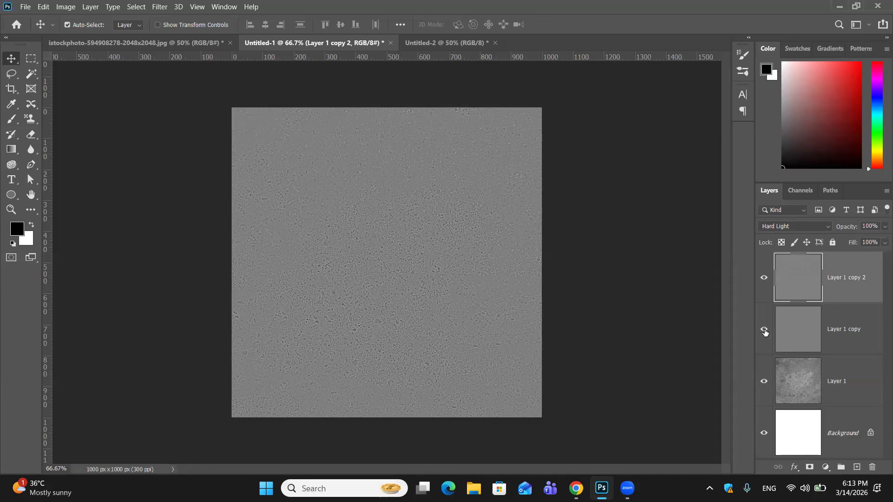
key(ctrl)
key(ctrl+shift+e)
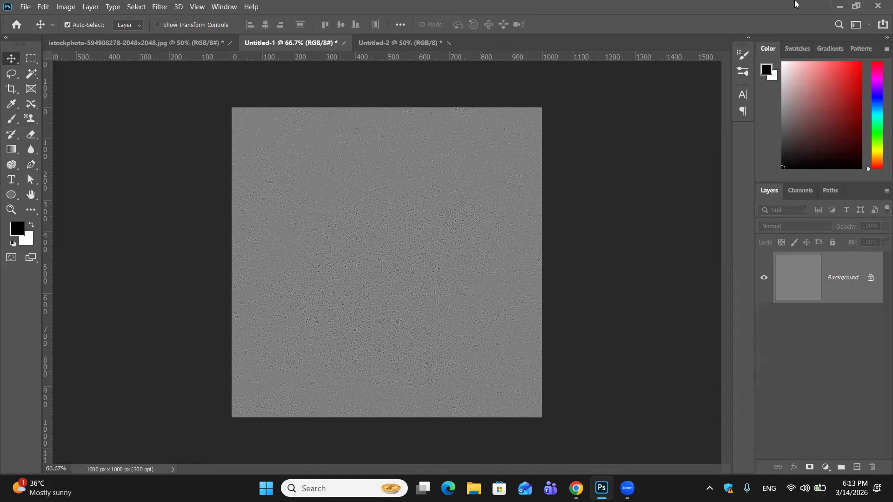
Look through the other open documents, then compare Untitled-1 with Layer 1 copy 2 hidden and shown
click(185, 42)
click(380, 41)
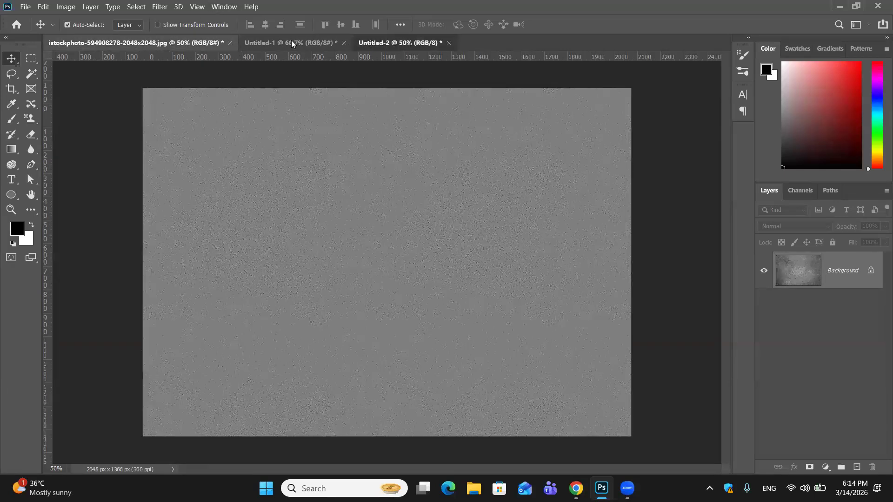
click(279, 40)
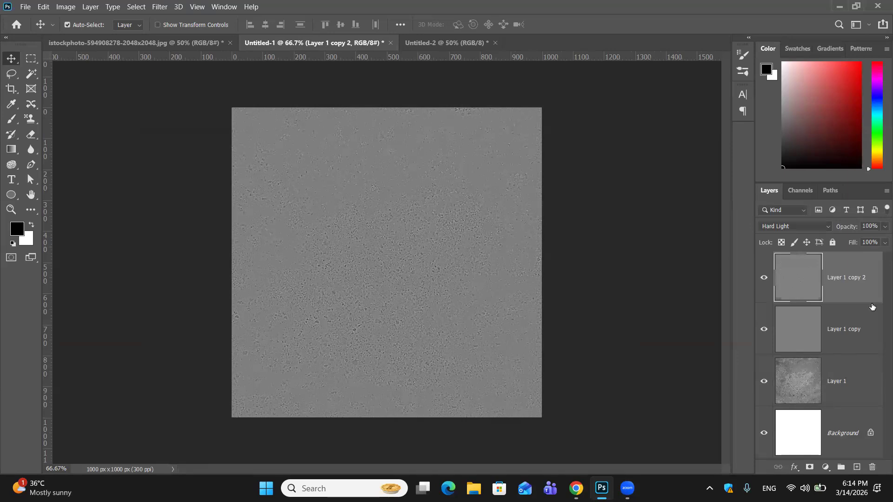
click(763, 277)
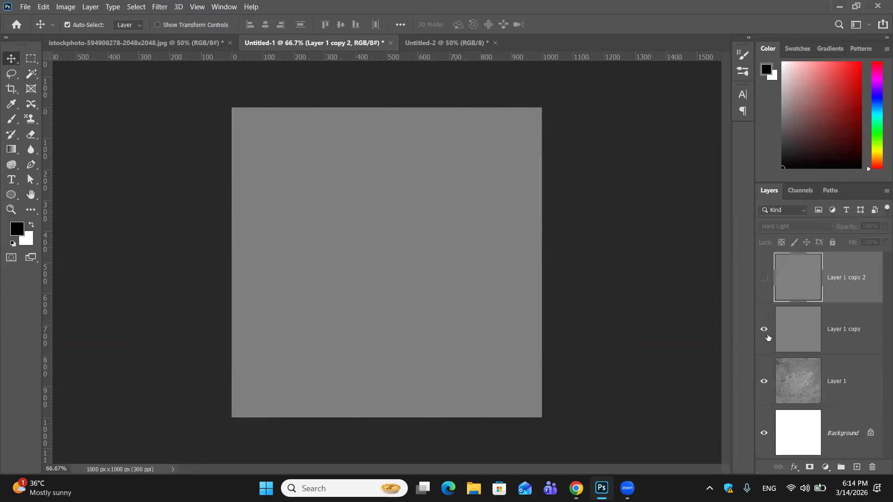
click(764, 278)
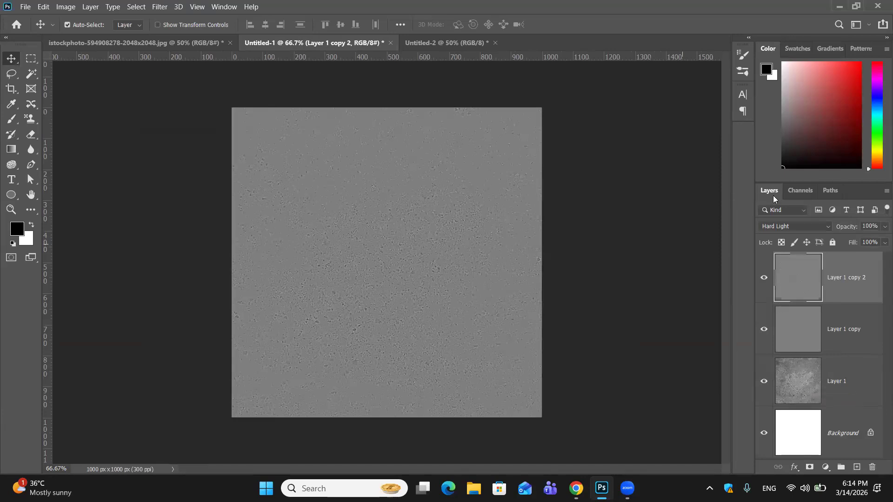
Merge all visible layers of Untitled-1 into the Background and duplicate the merged texture onto a new layer
key(ctrl)
key(ctrl+shift+e)
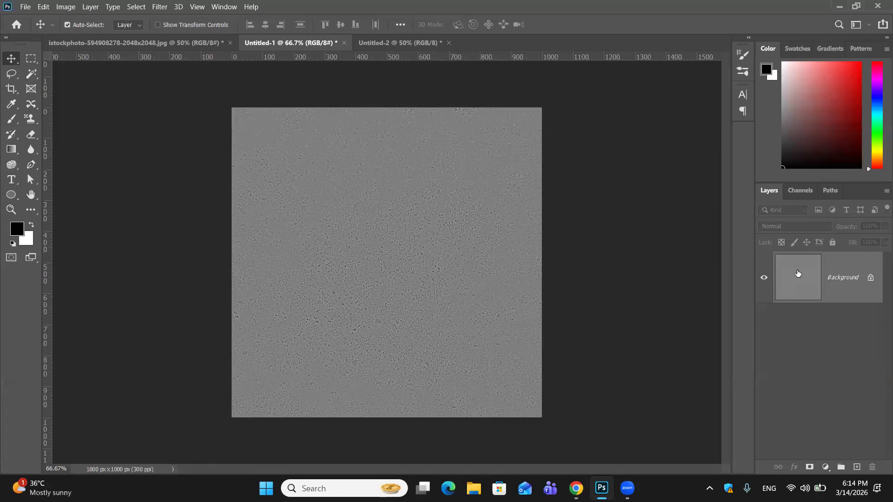
key(ctrl+j)
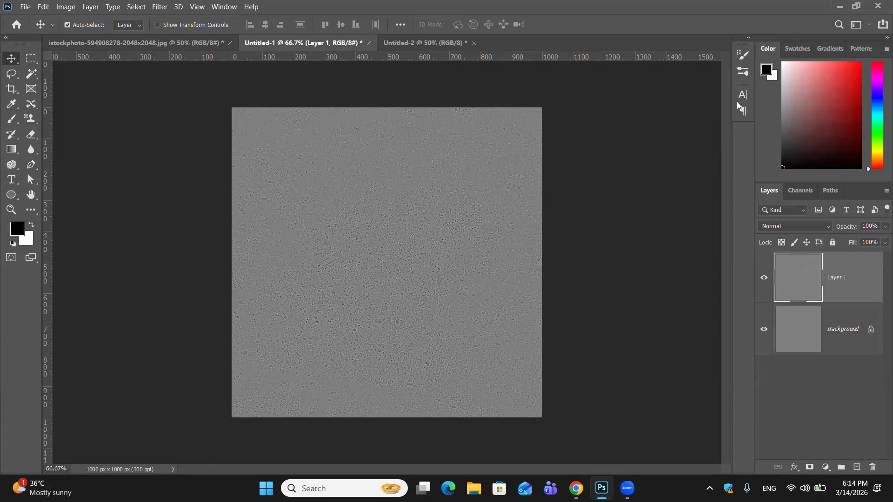
Apply an Offset filter to Layer 1 with +300 pixels horizontal, +300 pixels vertical and Wrap Around, trying other shifts first
mouse_move(601, 488)
click(160, 7)
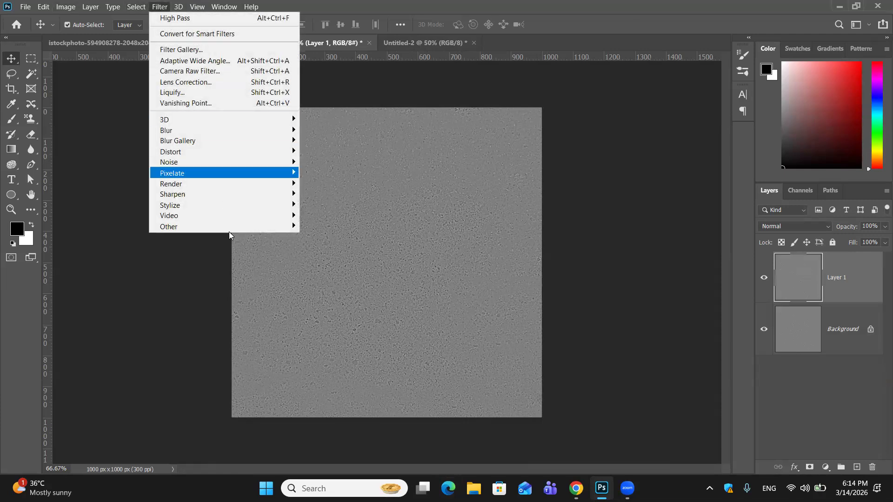
mouse_move(229, 227)
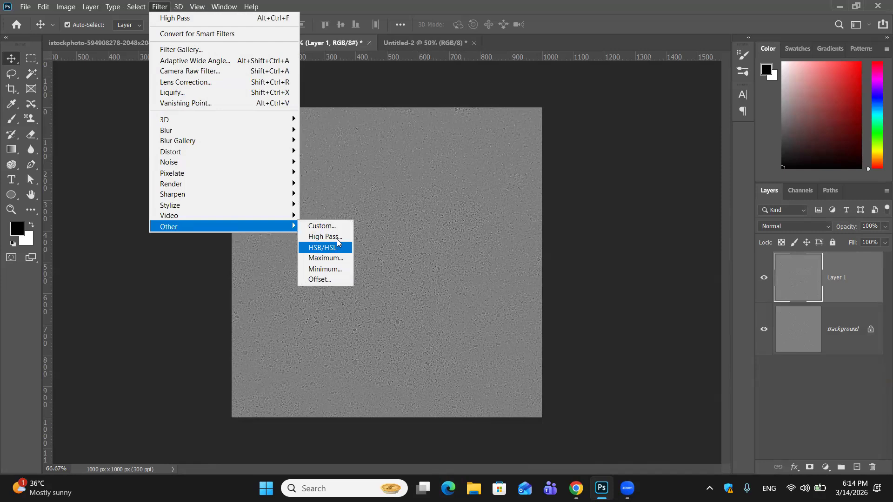
click(334, 279)
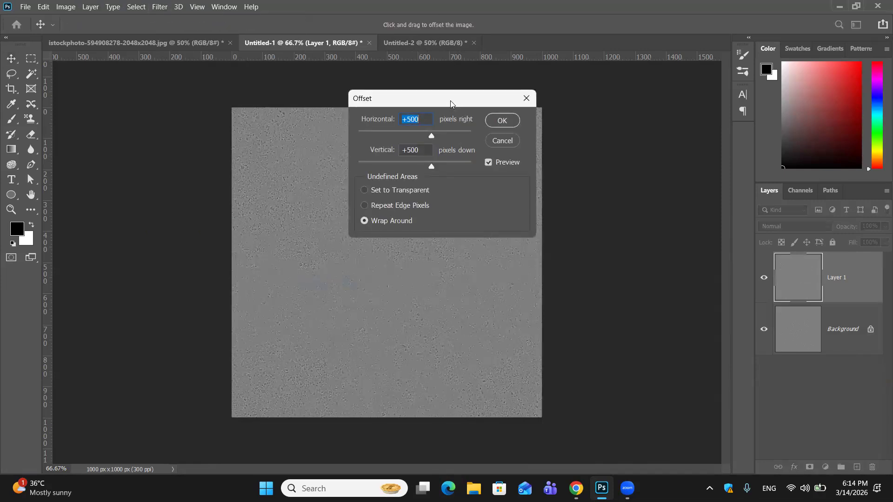
drag(450, 100, 605, 120)
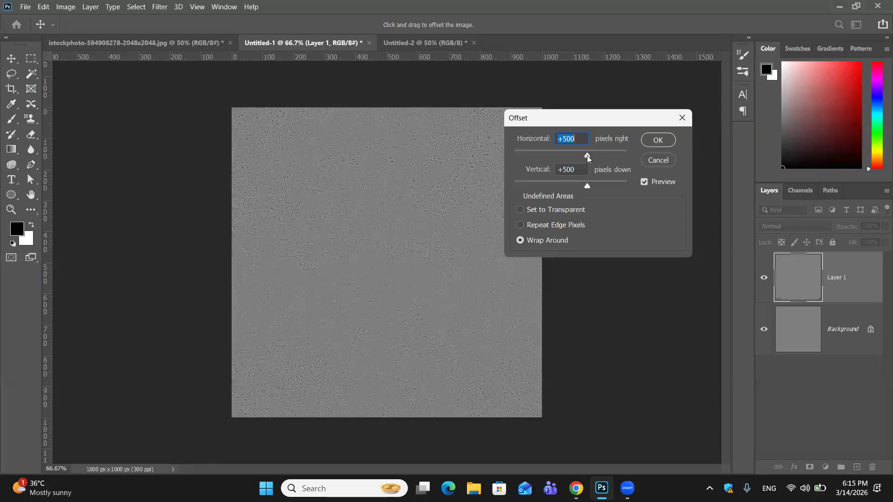
drag(586, 155, 576, 154)
drag(580, 185, 576, 185)
key(Tab)
click(582, 139)
key(BackSpace)
key(BackSpace)
key(BackSpace)
text(200)
key(BackSpace)
key(BackSpace)
key(BackSpace)
text(300)
key(BackSpace)
key(BackSpace)
key(BackSpace)
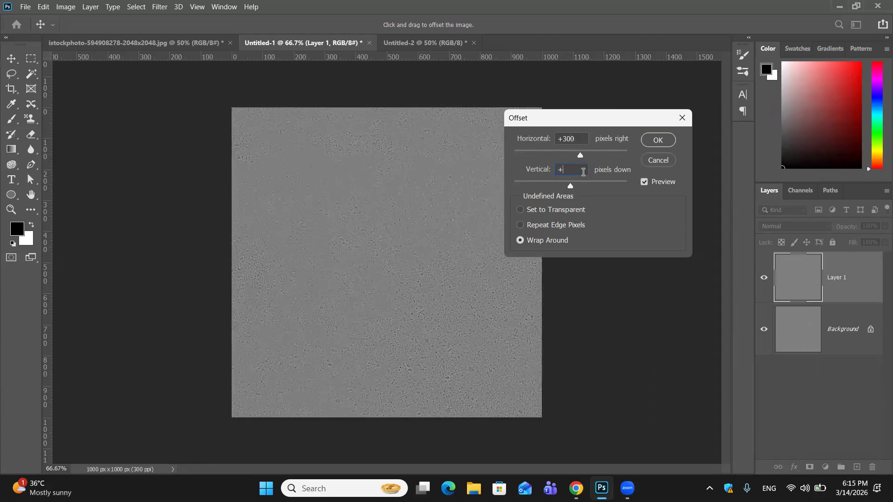
text(300)
click(658, 140)
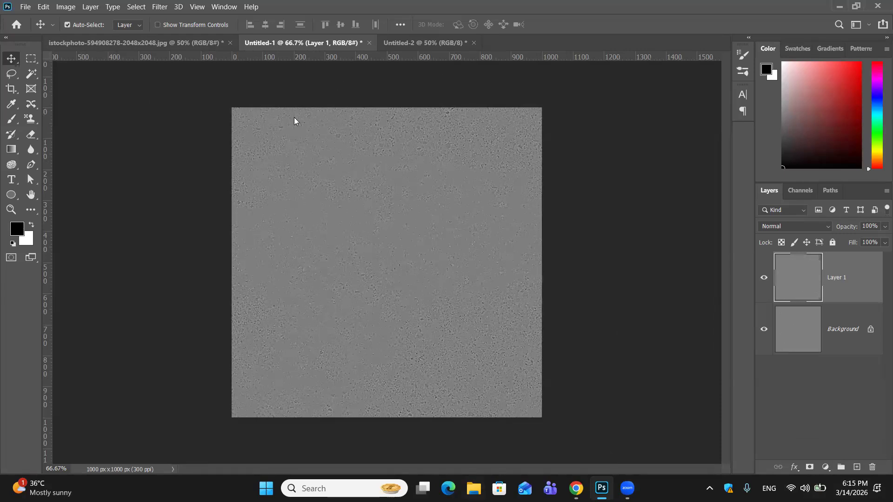
Undo the High Pass concrete pattern fill in the Untitled-2 document
click(388, 44)
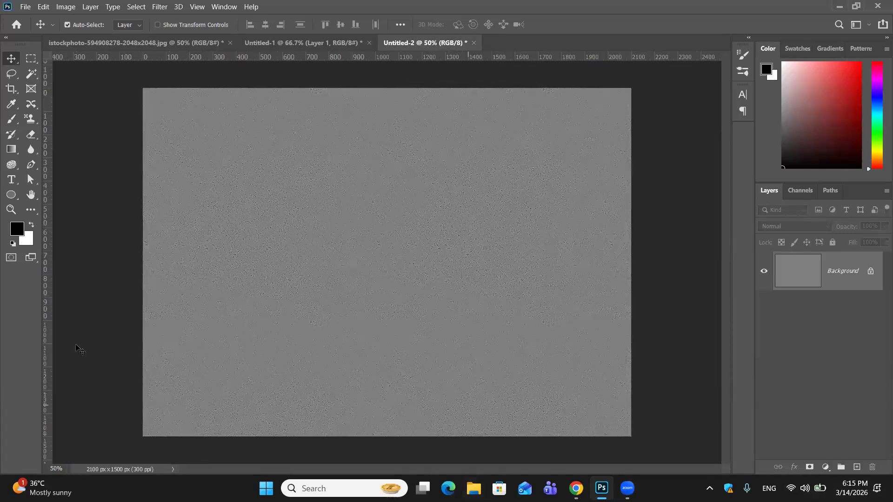
key(ctrl)
key(ctrl+z)
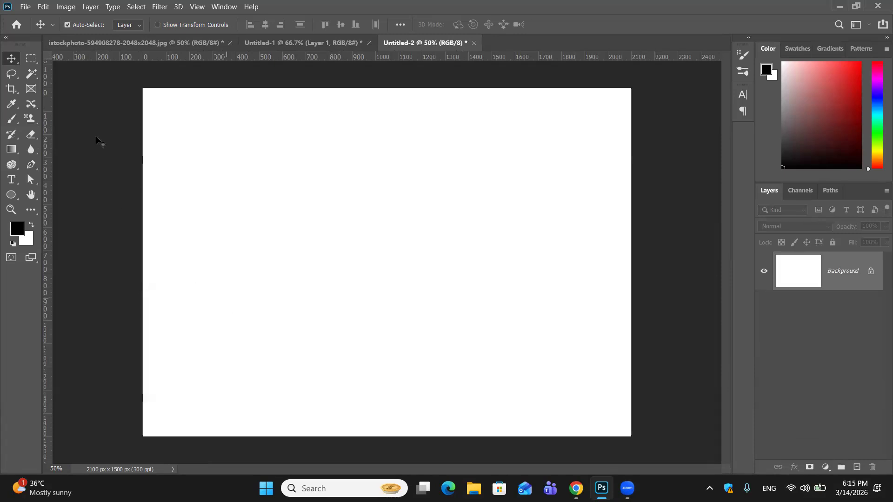
Define the offset concrete texture of Untitled-1 as a new pattern
click(296, 41)
click(25, 6)
click(56, 8)
click(49, 7)
click(48, 7)
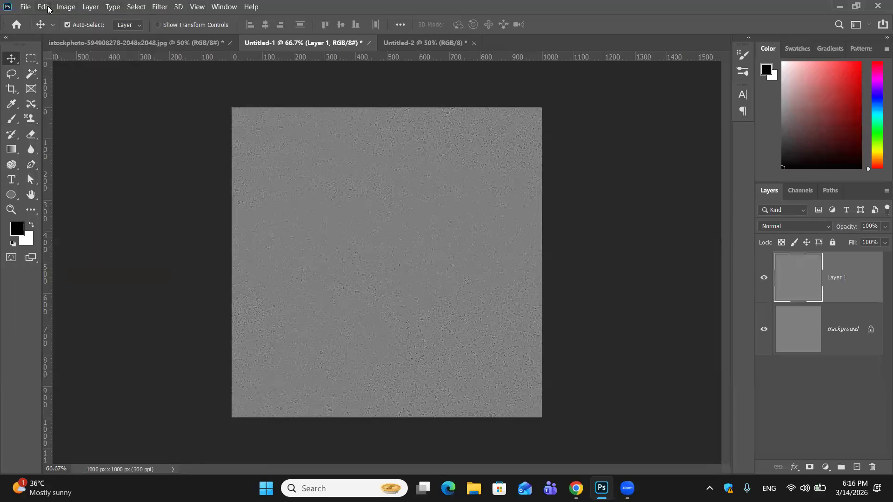
click(44, 7)
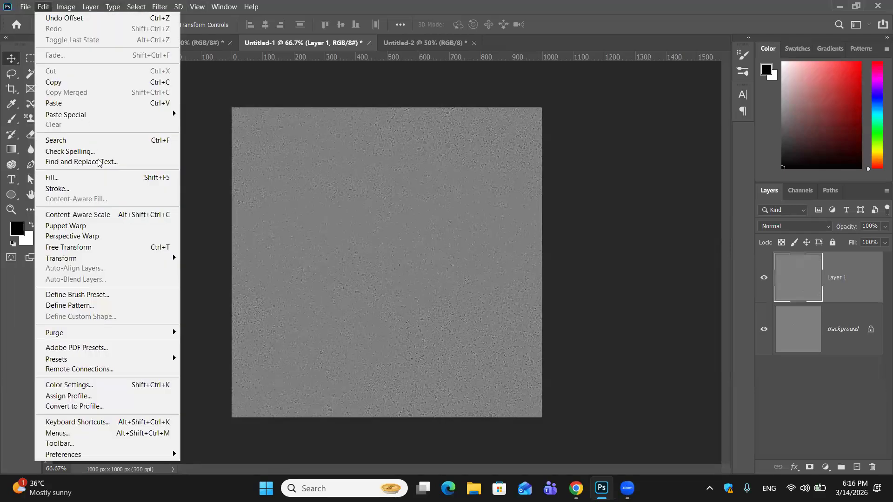
click(110, 305)
click(564, 150)
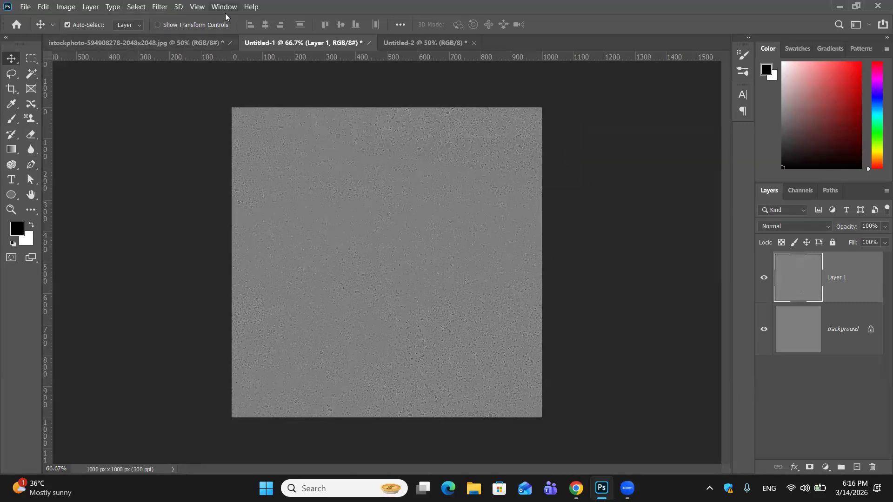
Fill the Untitled-2 background with the newly defined concrete pattern at 100% opacity in Normal mode and check its tiling
click(427, 39)
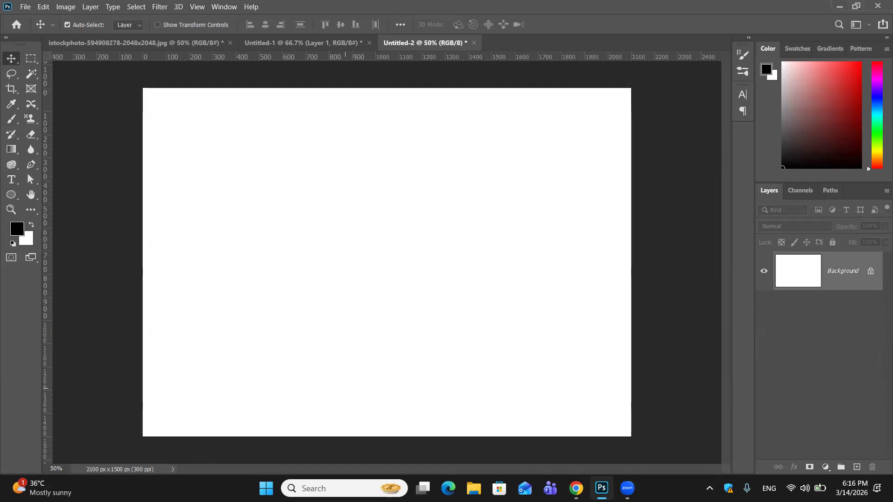
key(shift+F5)
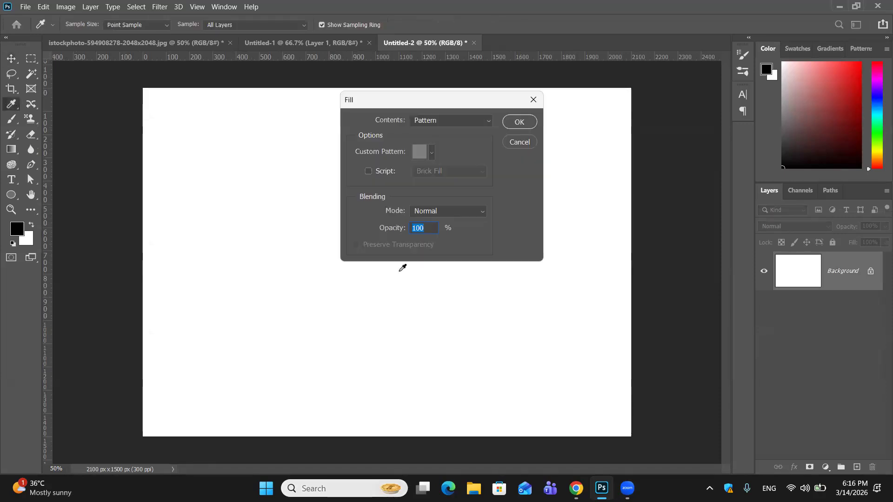
click(432, 153)
click(461, 226)
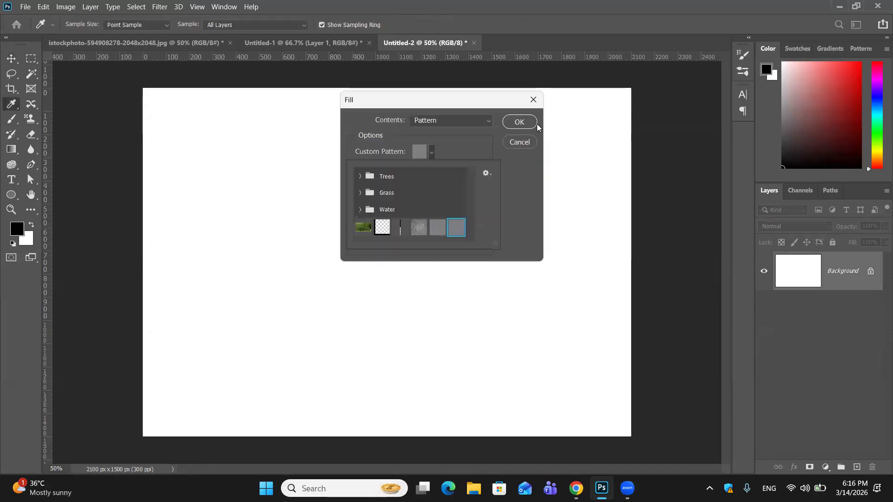
click(519, 122)
key(v)
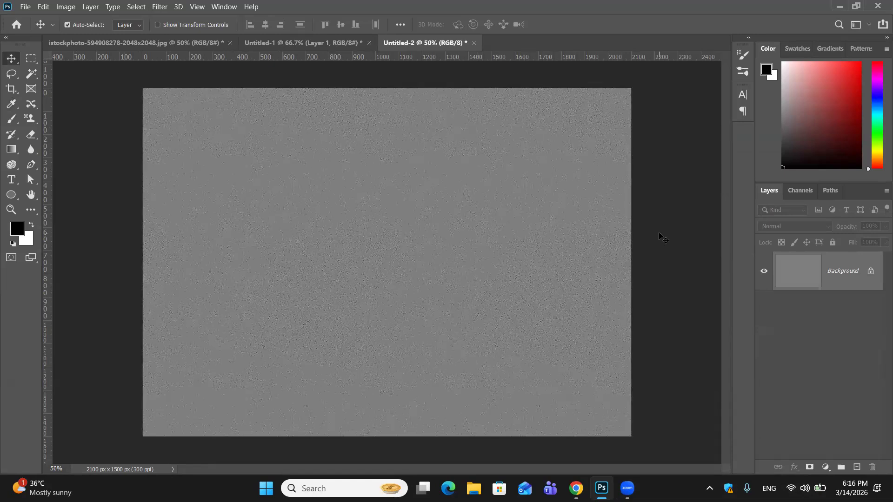
key(ctrl)
key(ctrl+1)
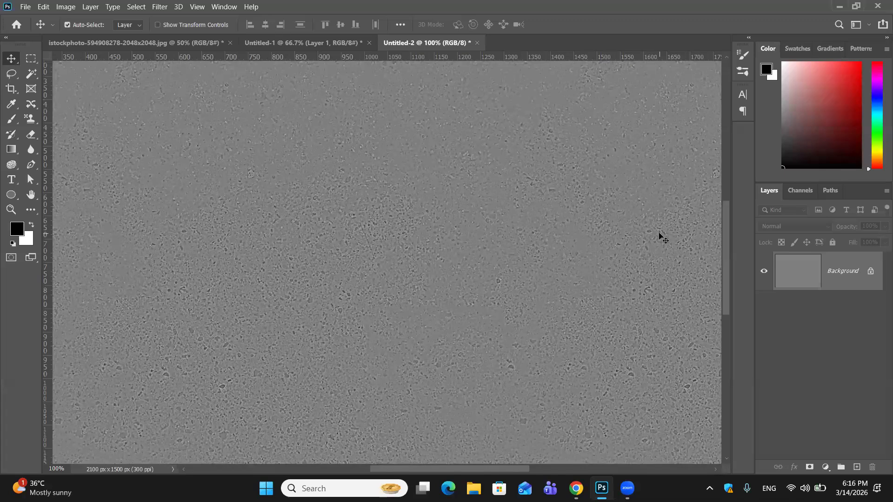
key(ctrl+minus)
key(ctrl+minus)
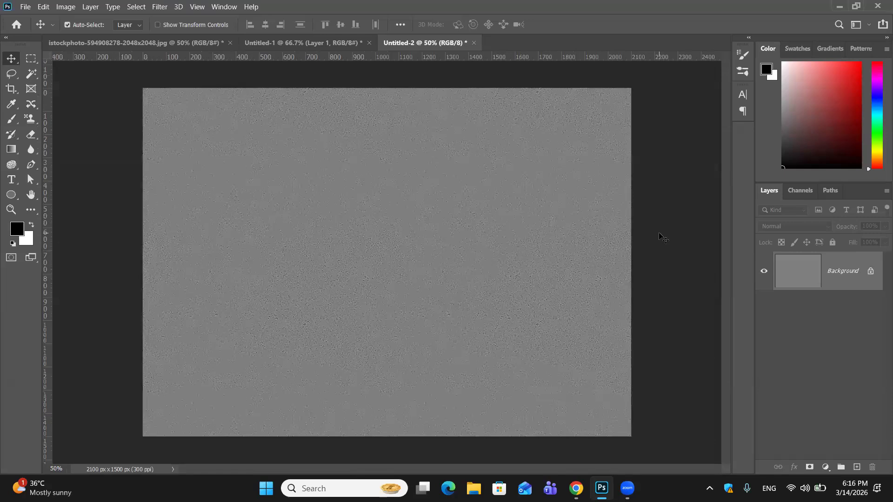
Clear the square selection in the istockphoto concrete image
click(213, 40)
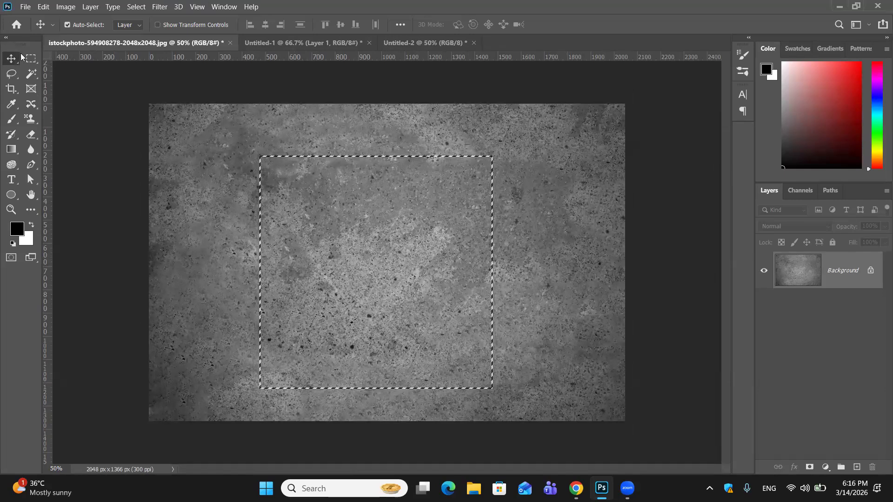
key(m)
key(ctrl+d)
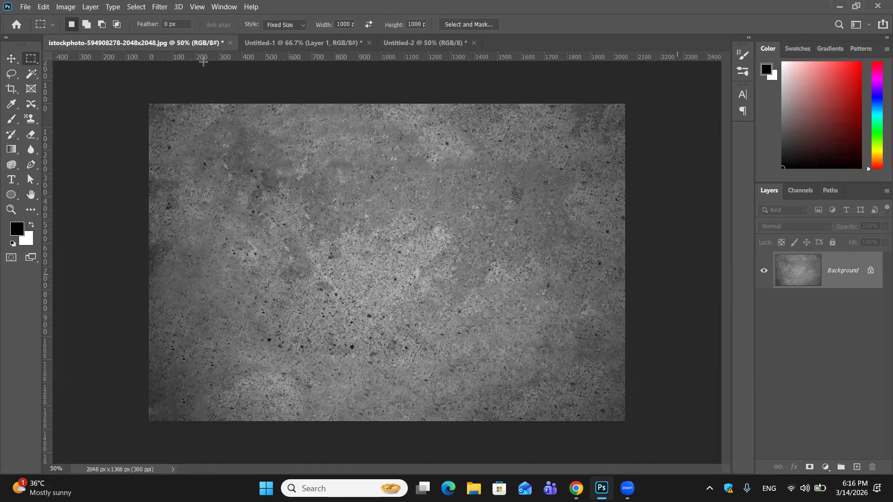
Compare the concrete photo with the tiled result, and undo the pattern fill in Untitled-2
click(403, 42)
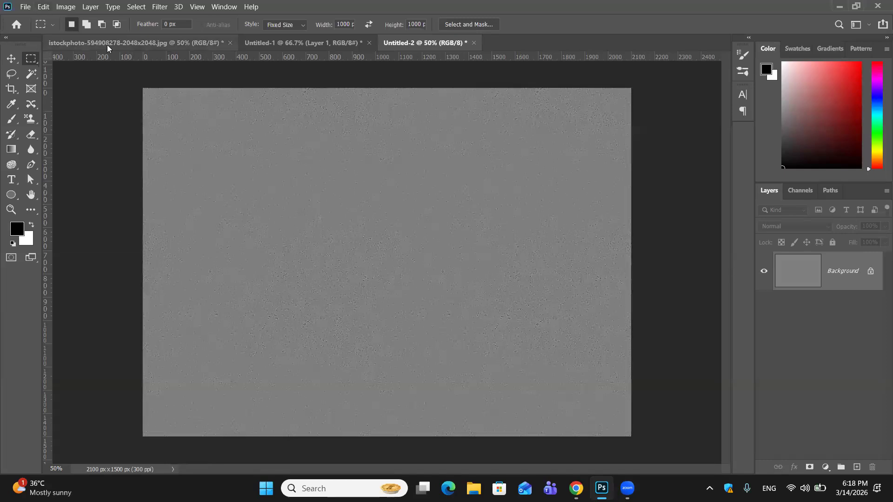
click(131, 43)
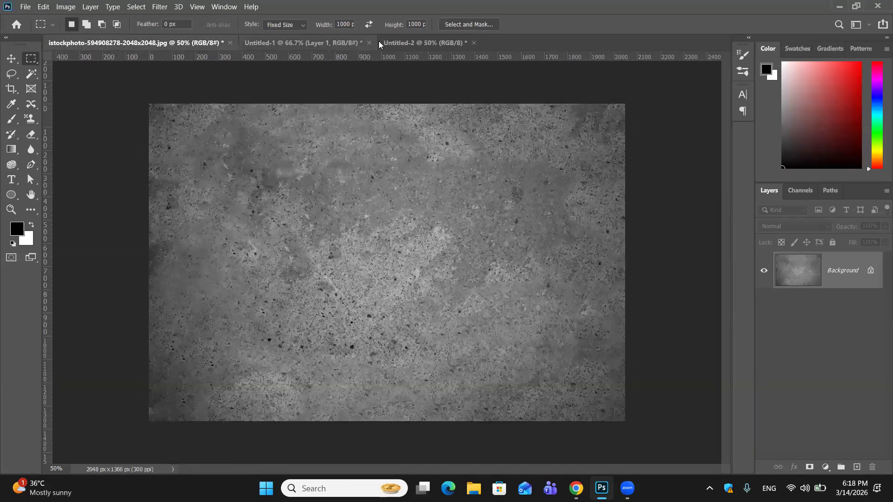
click(402, 43)
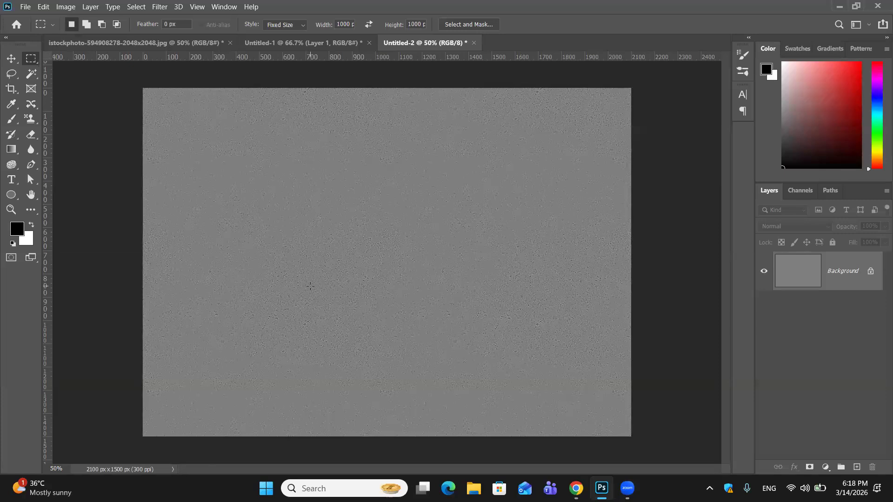
key(ctrl+z)
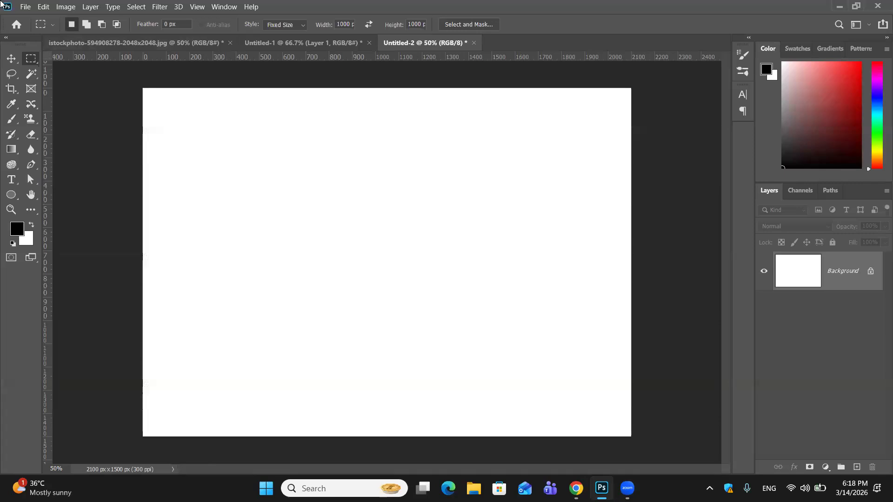
click(11, 59)
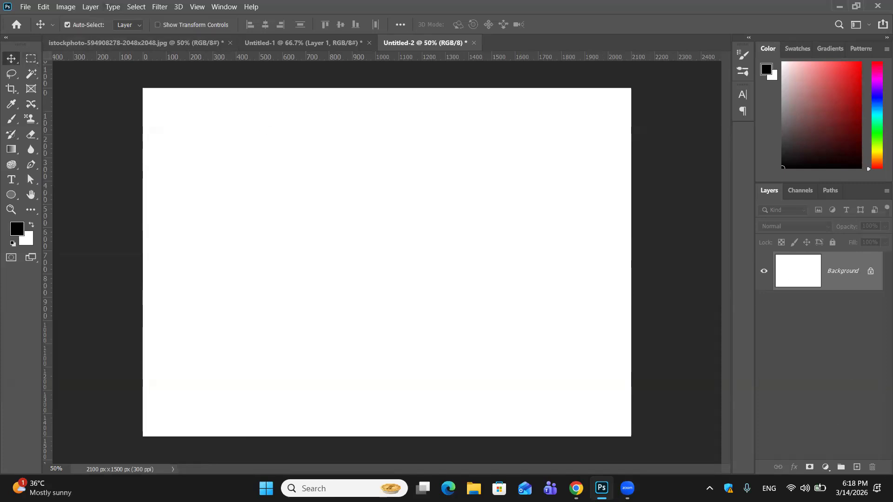
click(857, 466)
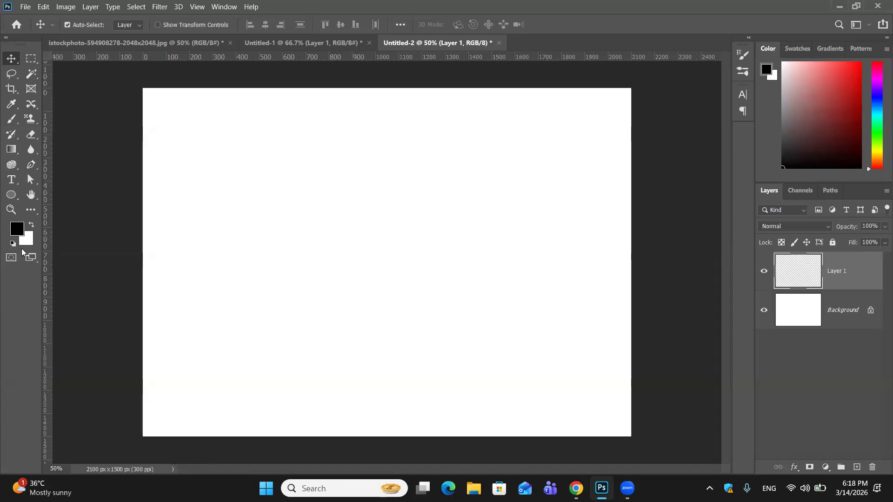
click(12, 180)
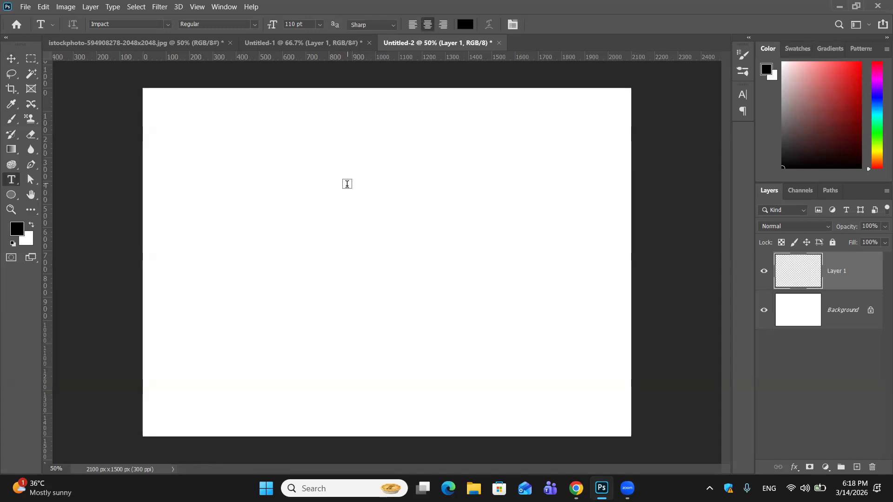
click(345, 183)
click(315, 189)
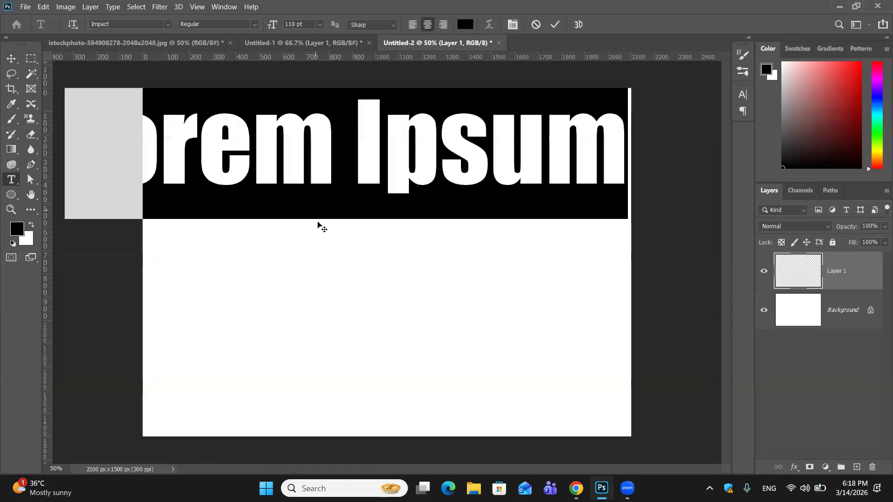
text(g)
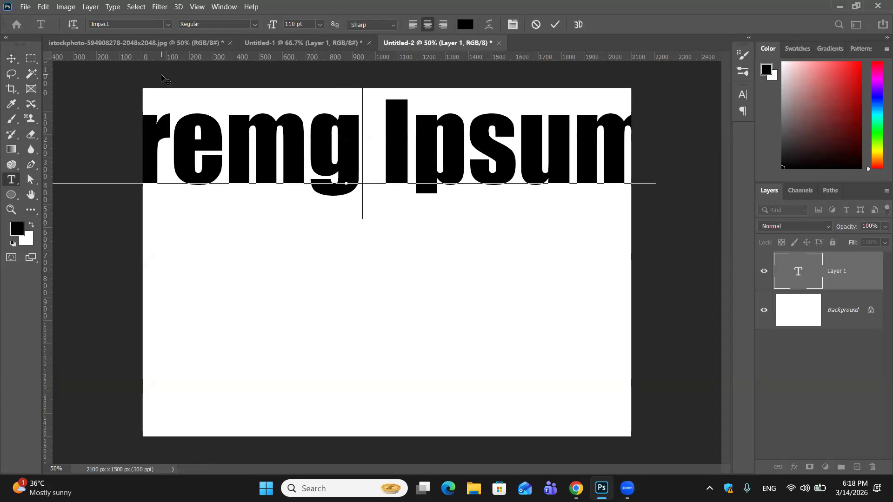
text(g)
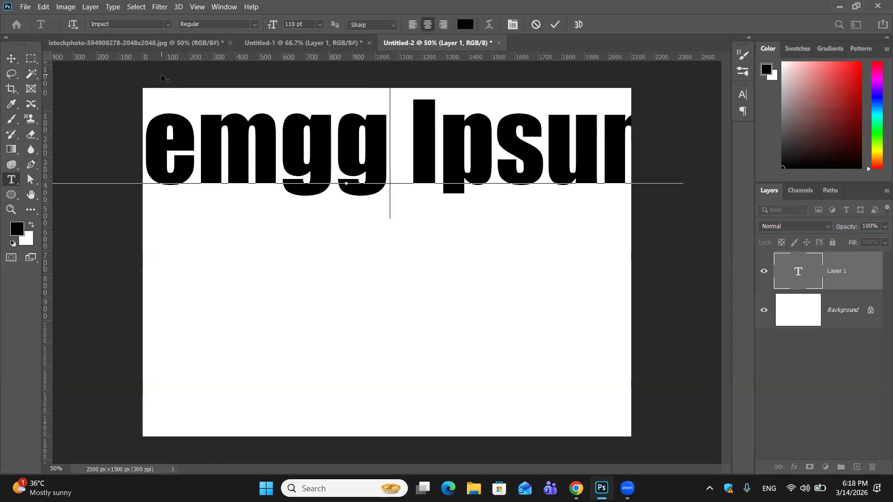
click(12, 59)
key(Delete)
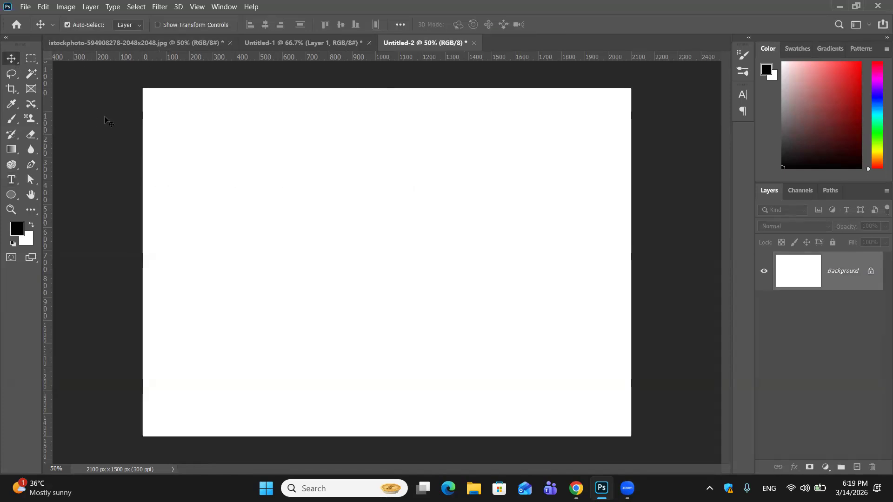
Add a black lowercase "g" as a text layer in the upper middle of Untitled-2, replacing the placeholder text
click(11, 179)
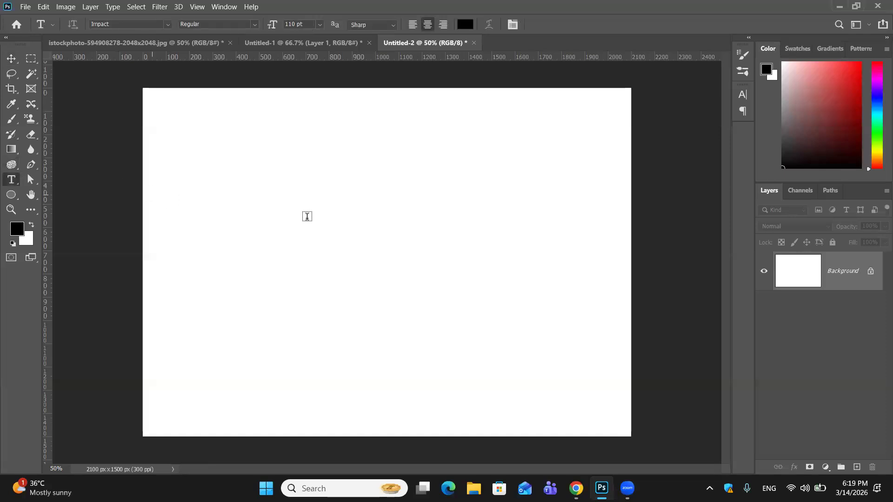
click(311, 215)
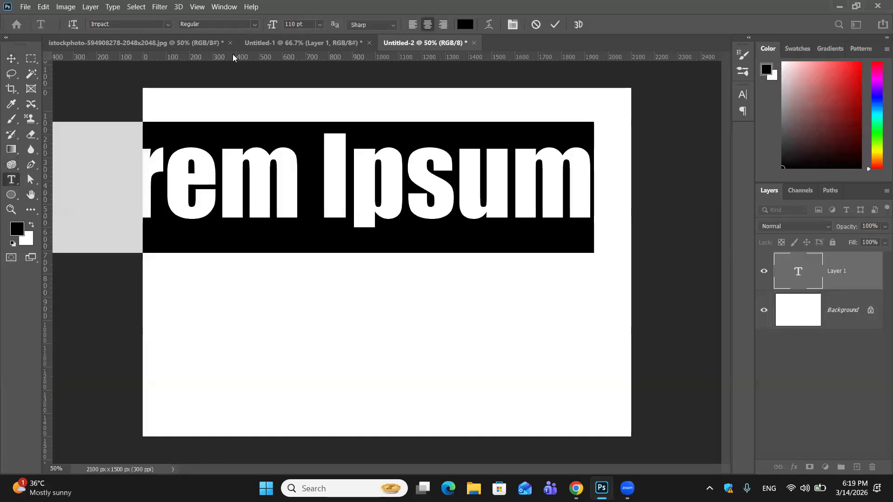
key(BackSpace)
text(g)
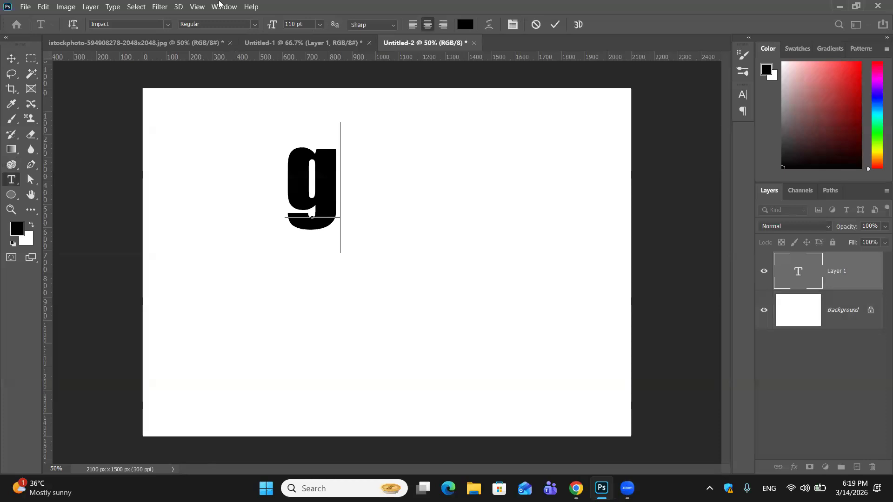
click(168, 24)
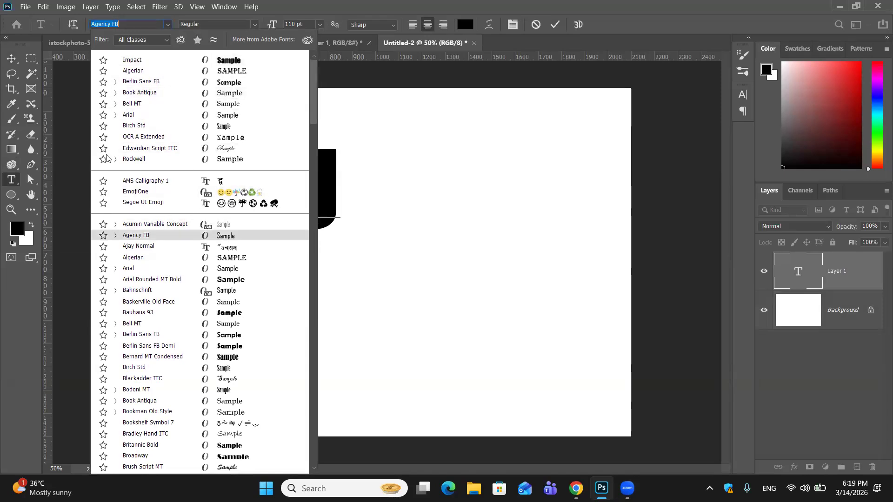
click(11, 58)
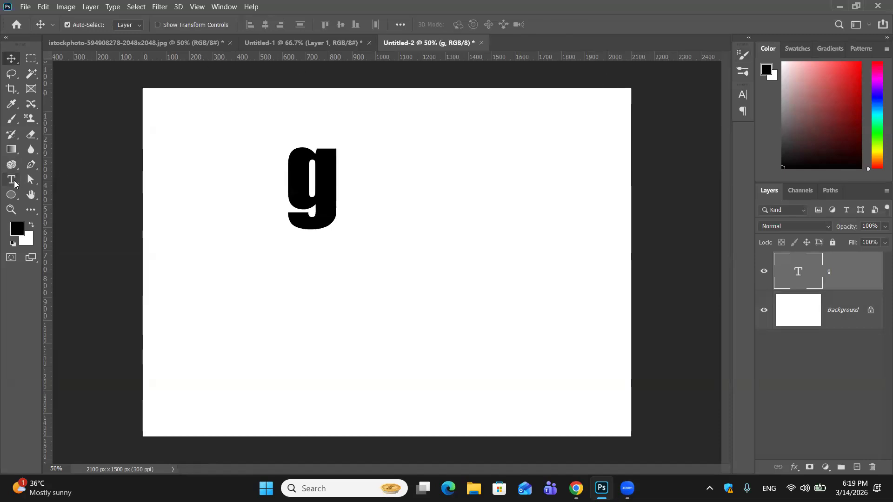
Change the font of the "g" text layer to Book Antiqua, previewing other fonts first
key(ctrl+t)
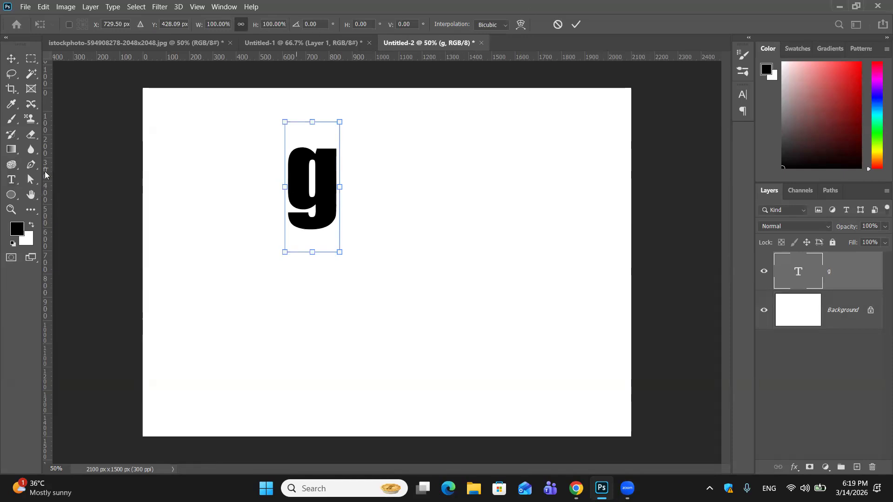
click(11, 179)
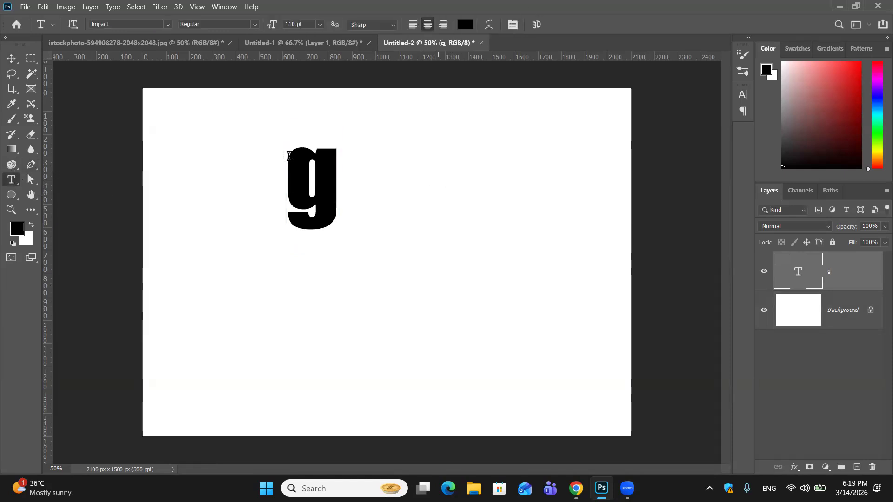
click(513, 24)
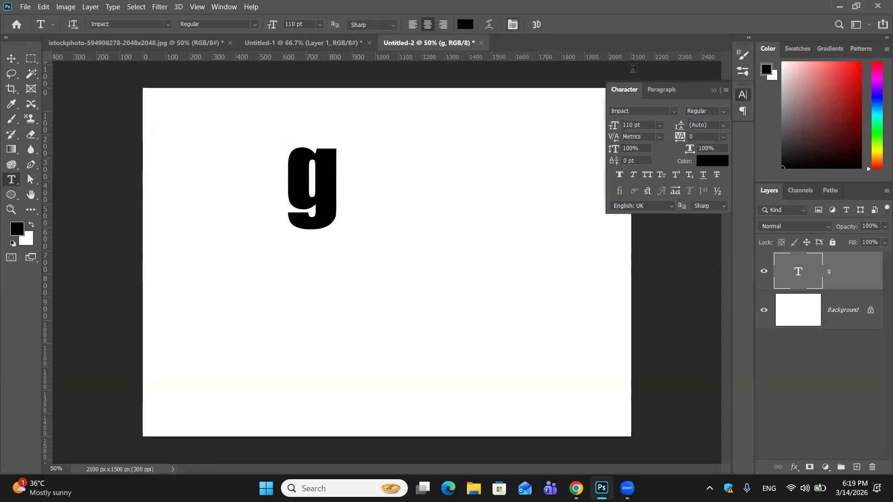
click(674, 111)
key(Down)
key(Down)
key(Down)
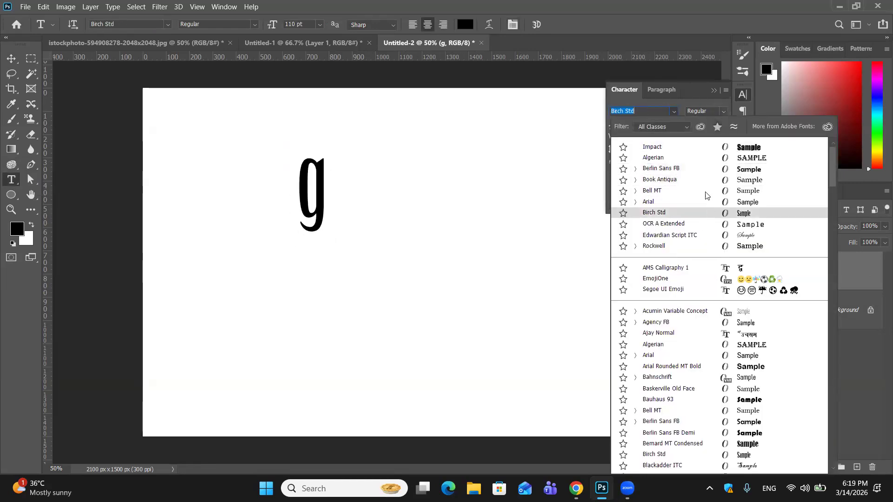
click(705, 180)
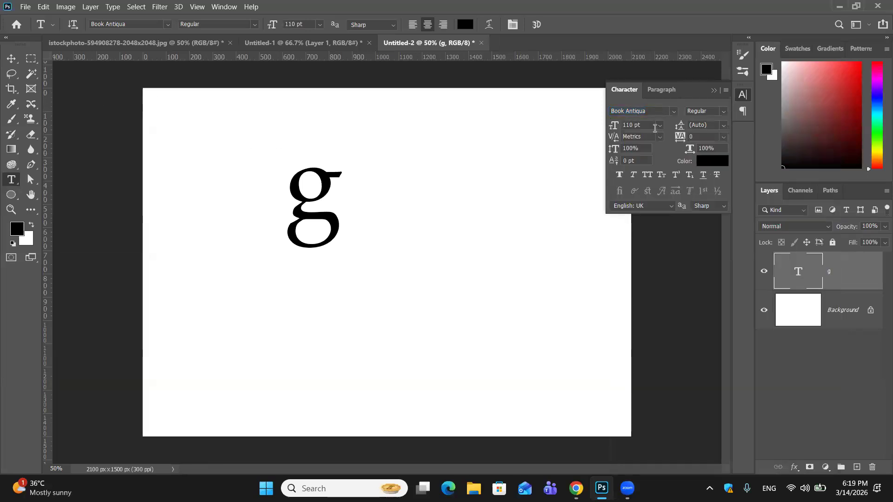
Set the font size of the "g" text layer to 300 pt
click(660, 125)
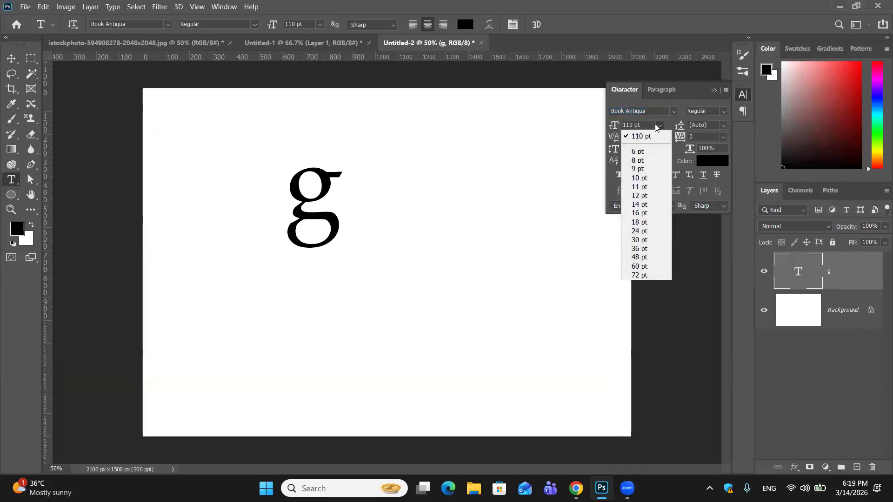
click(632, 124)
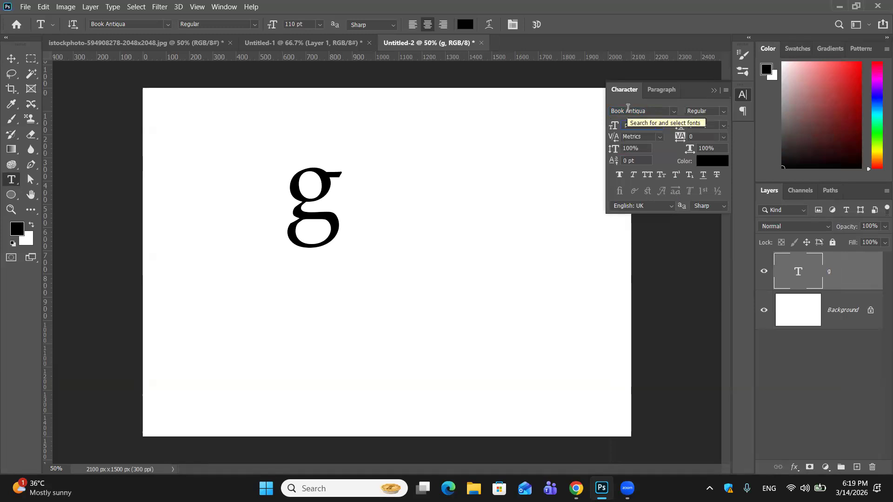
text(300)
key(Return)
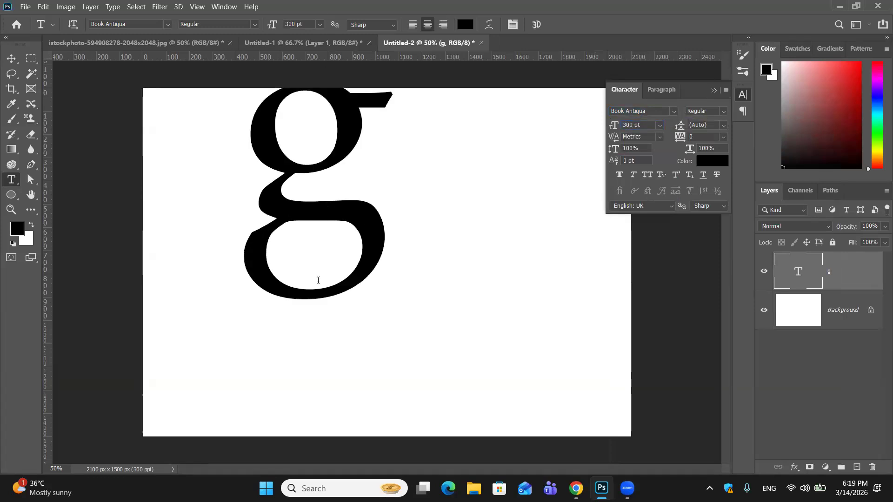
Move the "g" text layer down and right so the whole letter fits near the middle of the canvas, and collapse the character settings
click(342, 288)
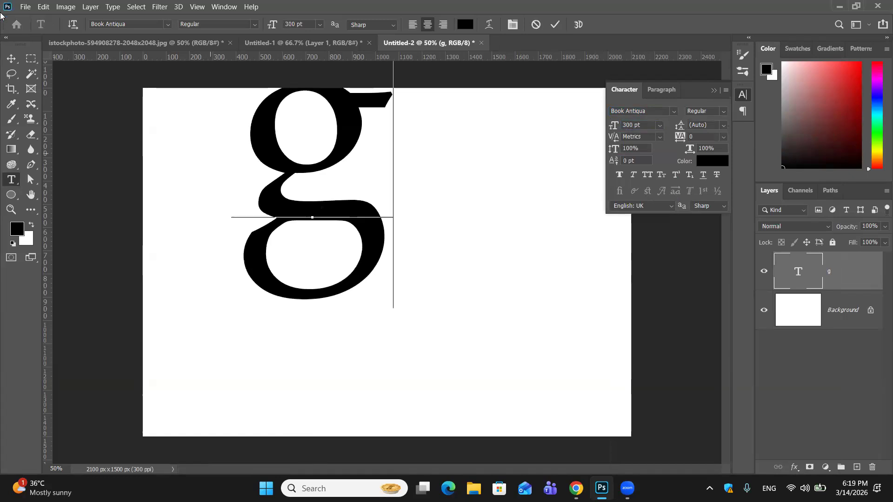
click(12, 58)
drag(383, 234, 435, 295)
click(714, 90)
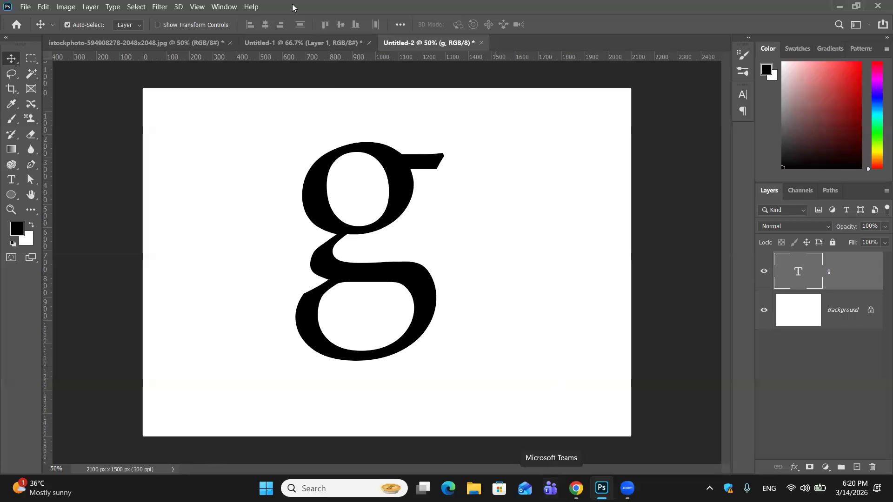
Show the layer style presets beside the letter and delete the loose presets outside the groups, including the orange one
click(217, 6)
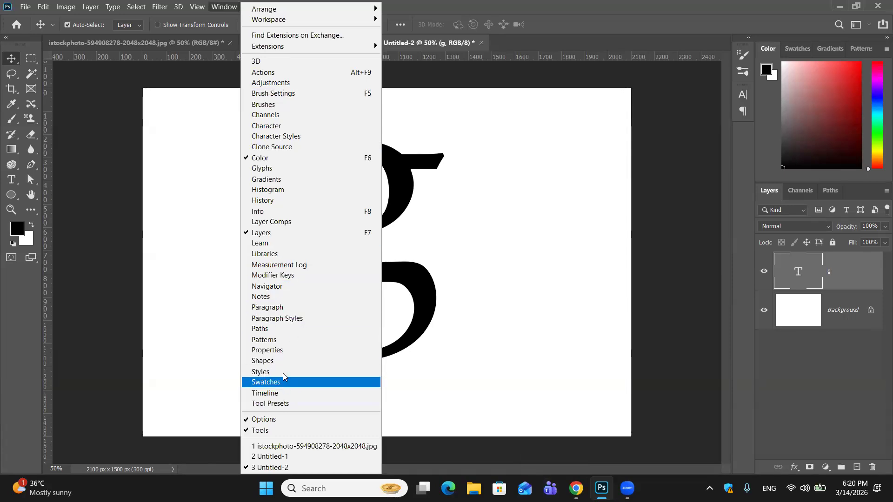
click(284, 372)
drag(651, 89, 532, 85)
drag(536, 201, 590, 226)
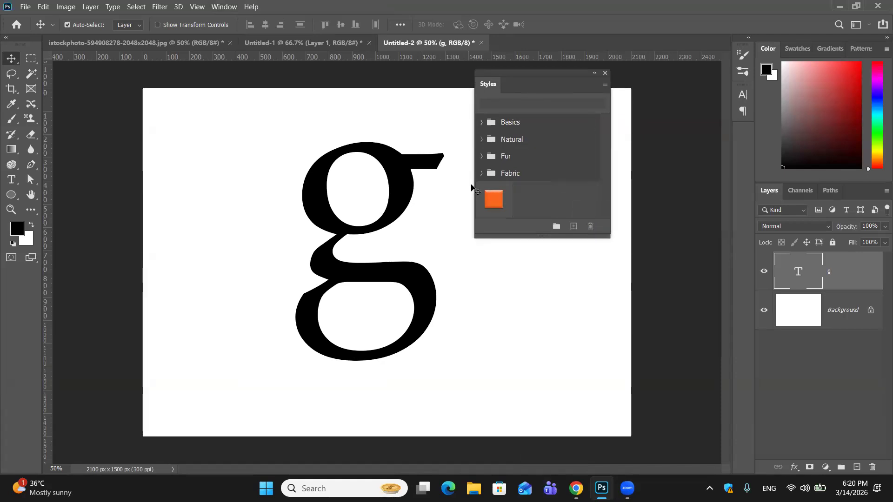
drag(494, 200, 593, 220)
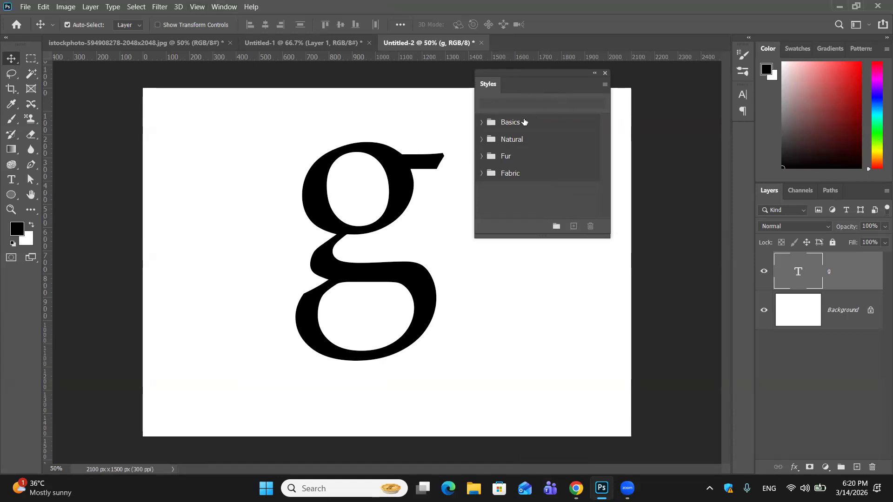
Try the Basics shadow style and each of the Natural styles on the "g" text layer
click(482, 123)
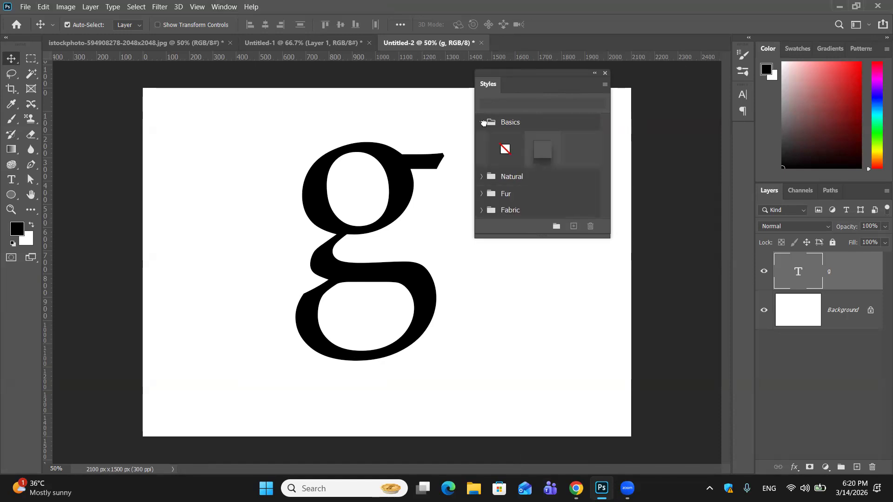
click(547, 153)
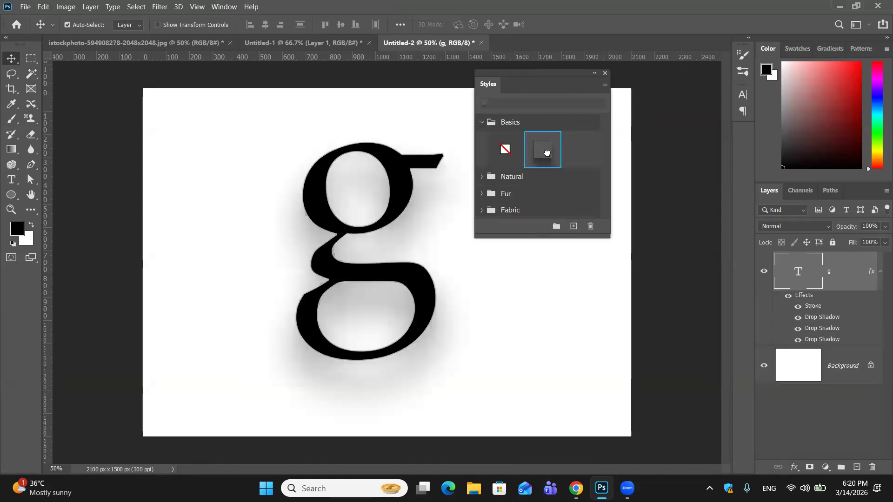
click(482, 177)
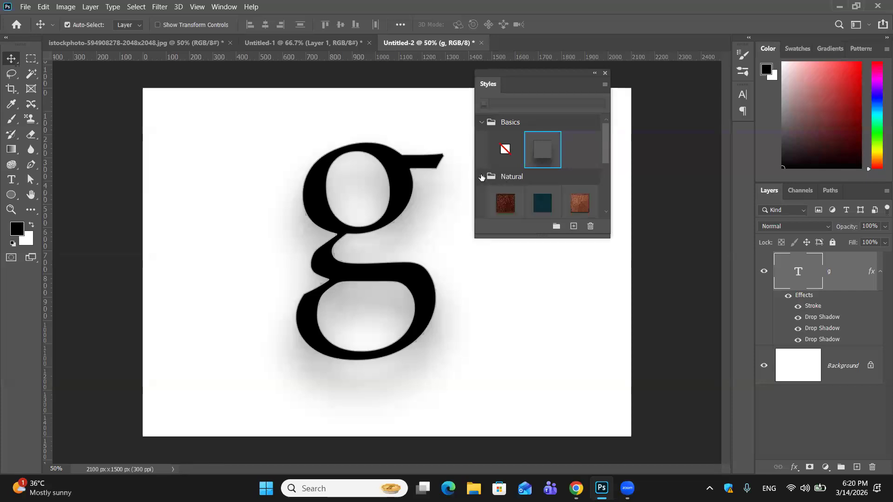
click(504, 199)
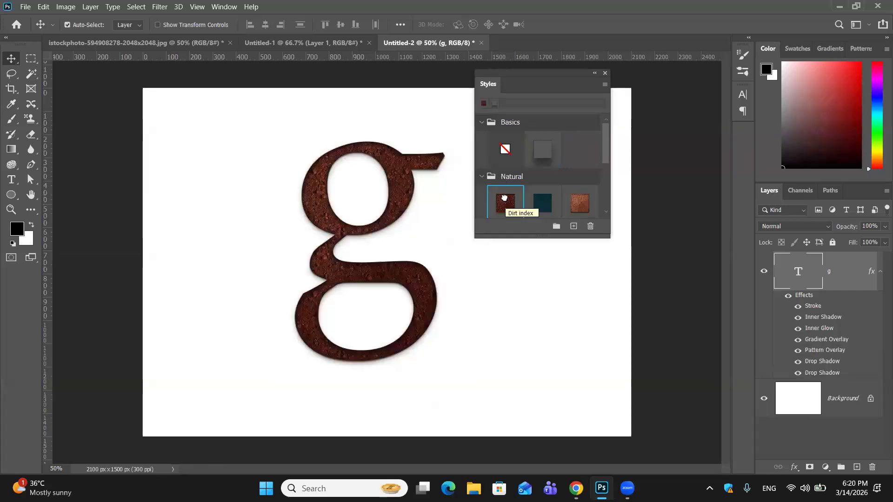
click(536, 206)
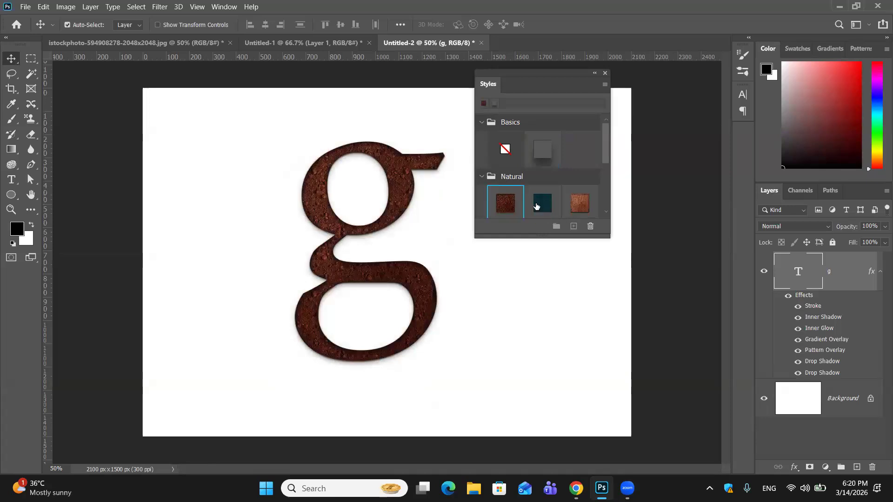
click(579, 203)
scroll(576, 195, down, 2)
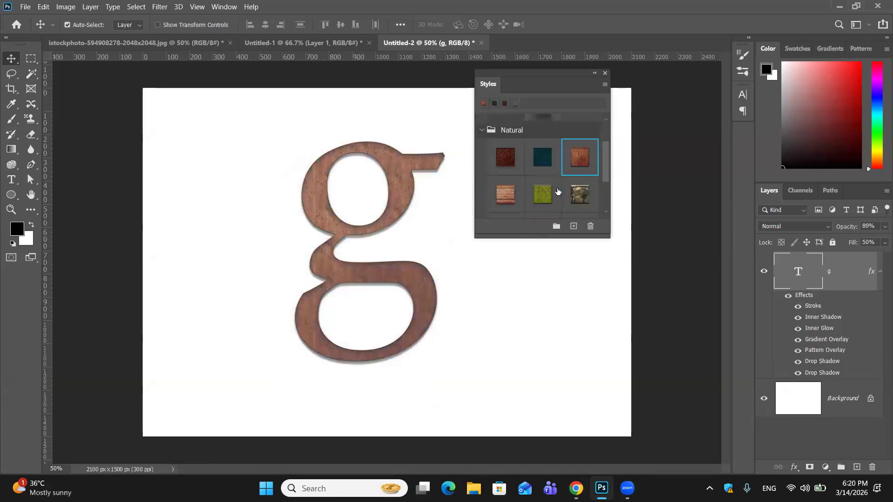
click(515, 196)
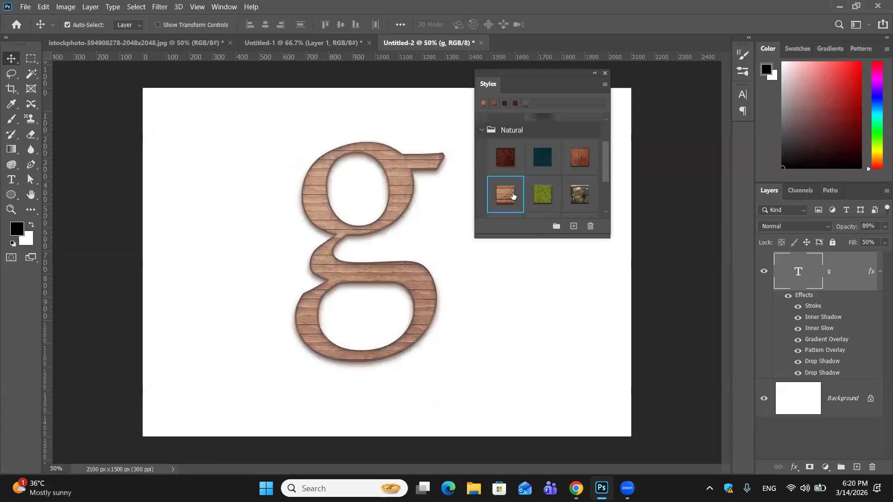
click(542, 198)
click(582, 196)
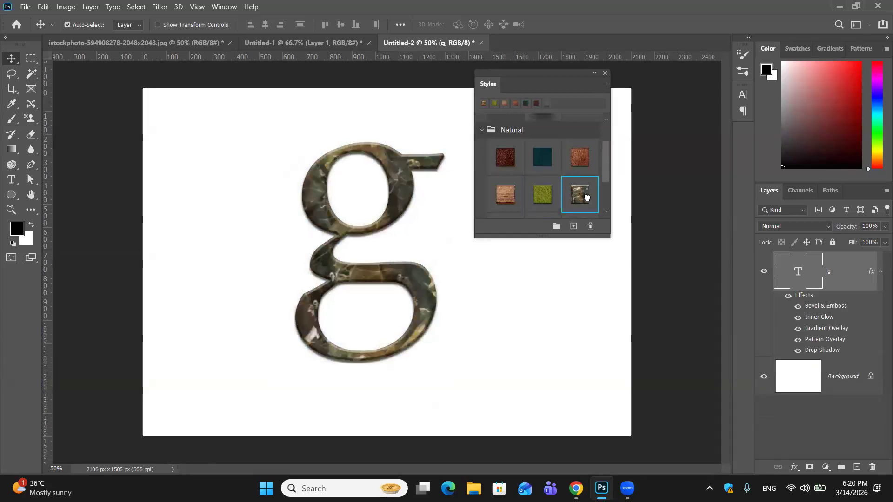
scroll(549, 198, down, 2)
click(507, 198)
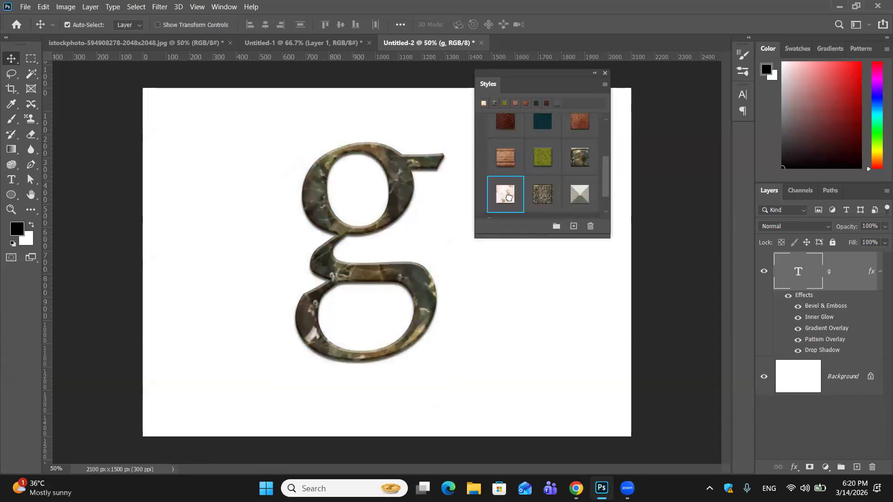
click(542, 196)
click(571, 195)
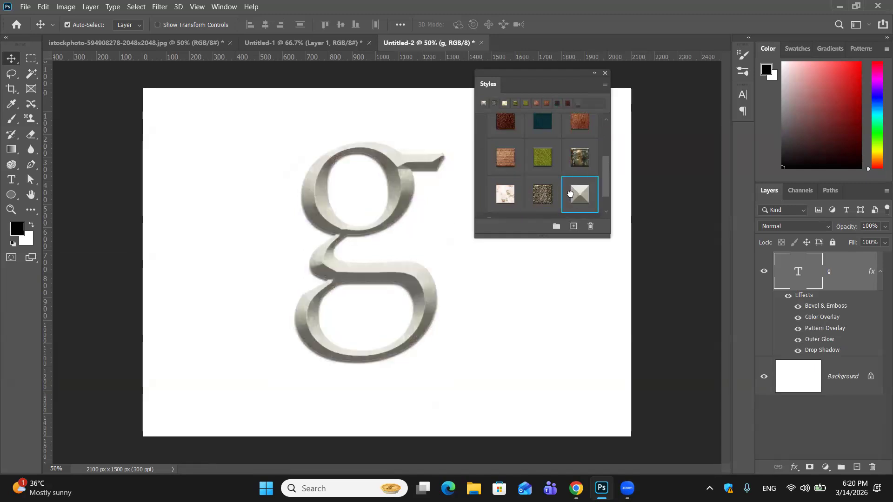
scroll(569, 194, down, 1)
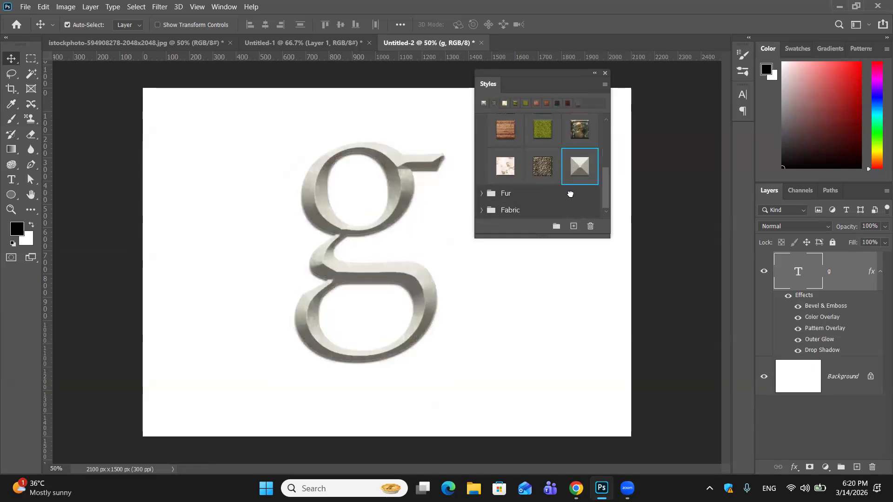
Try all five Fur styles on the "g" text layer, including the zebra, leopard and tiger looks
click(482, 194)
scroll(492, 195, down, 1)
click(505, 184)
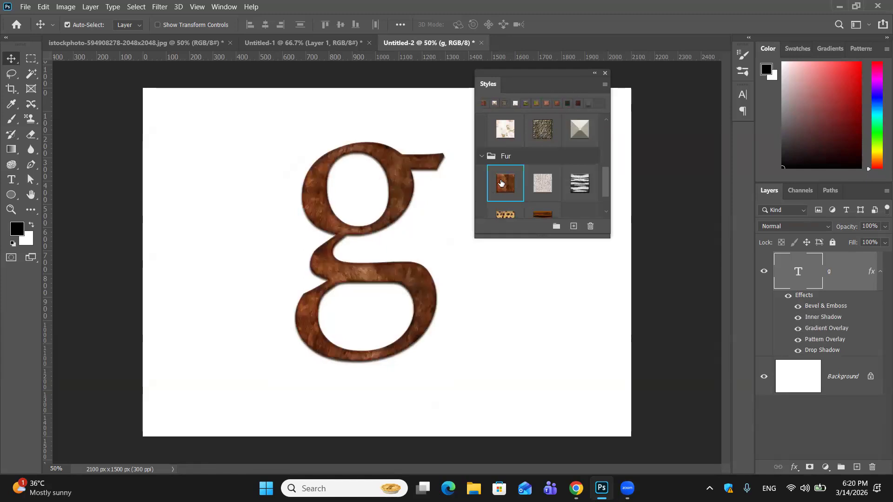
click(541, 184)
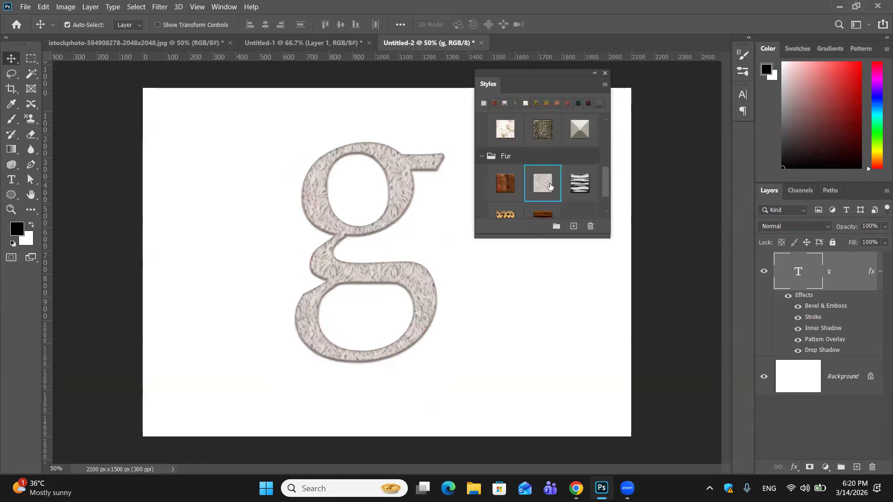
click(576, 185)
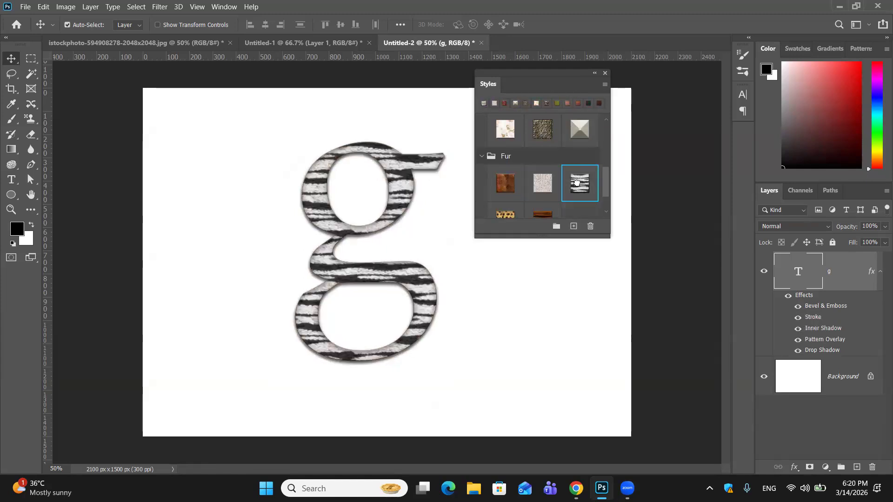
scroll(577, 186, down, 1)
click(504, 200)
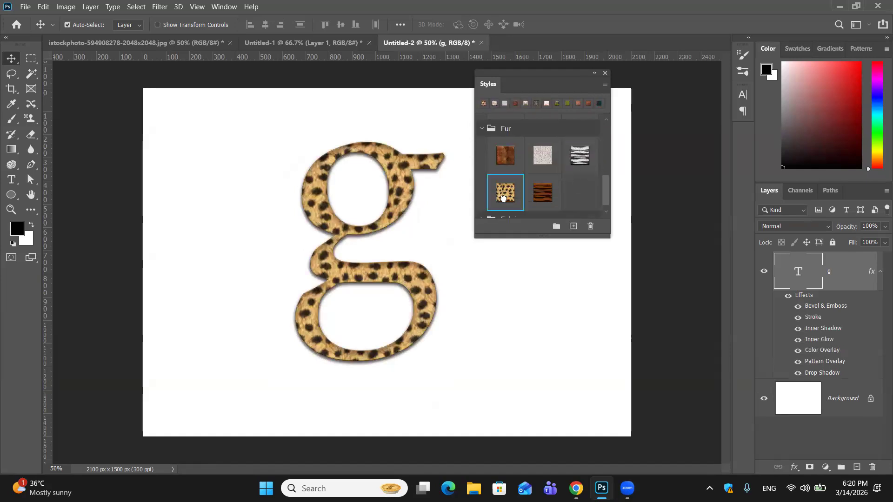
click(543, 192)
scroll(544, 197, down, 1)
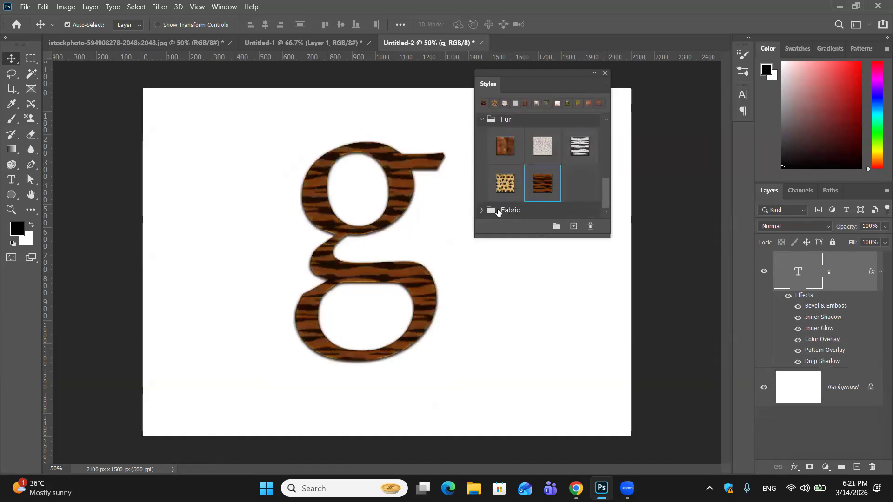
Try the blue, beige and grey Fabric styles on the "g" text layer
click(484, 210)
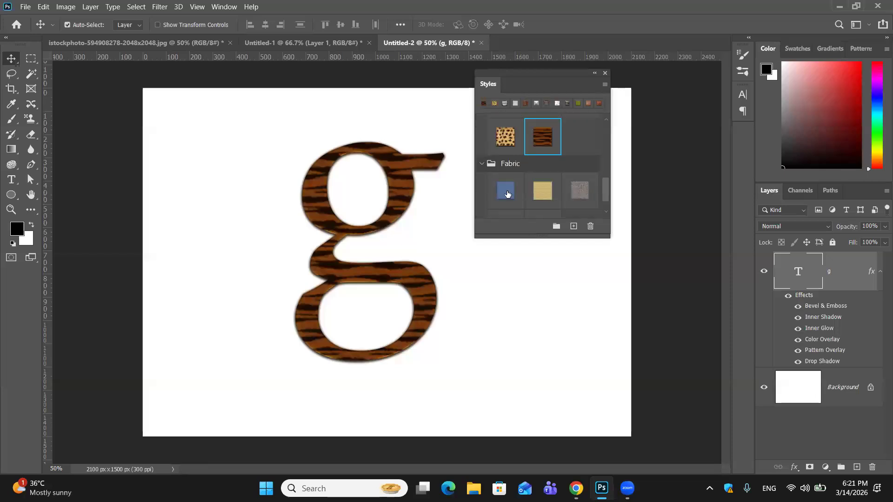
click(505, 191)
click(547, 197)
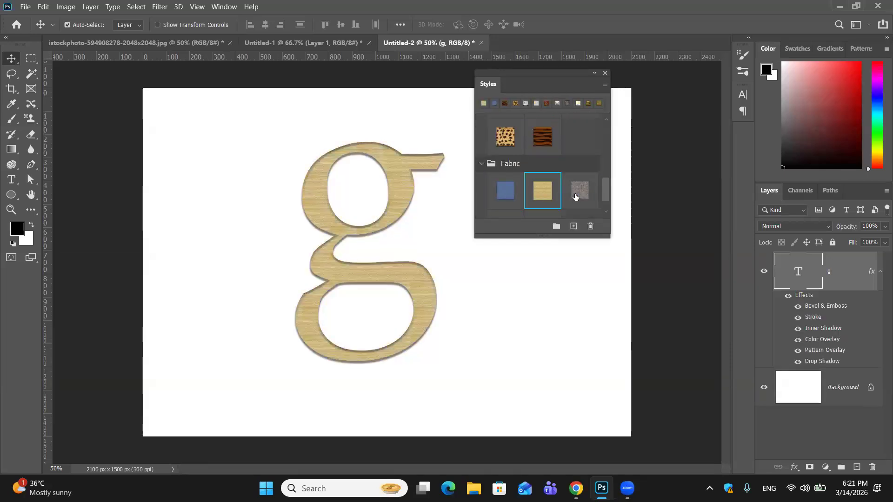
click(578, 197)
Delete all effects from the "g" layer, reapply the Basics shadow style, and clear it with the no-style preset
scroll(533, 166, up, 10)
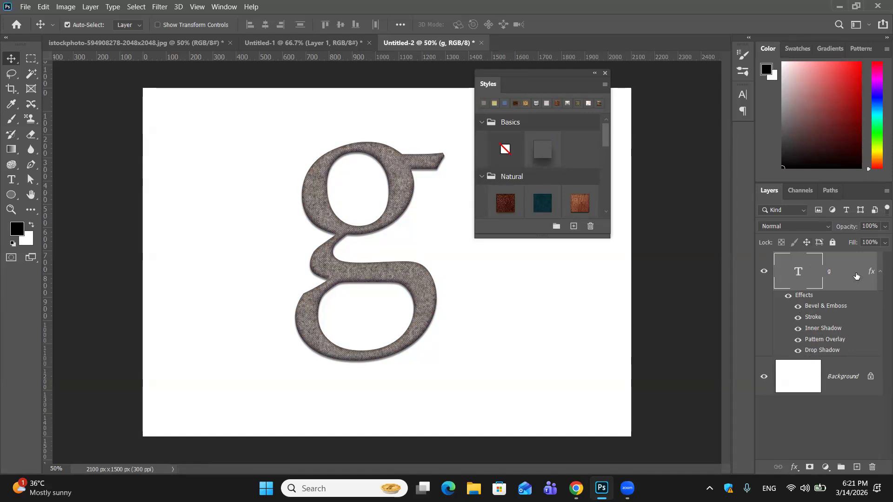
drag(804, 298, 871, 467)
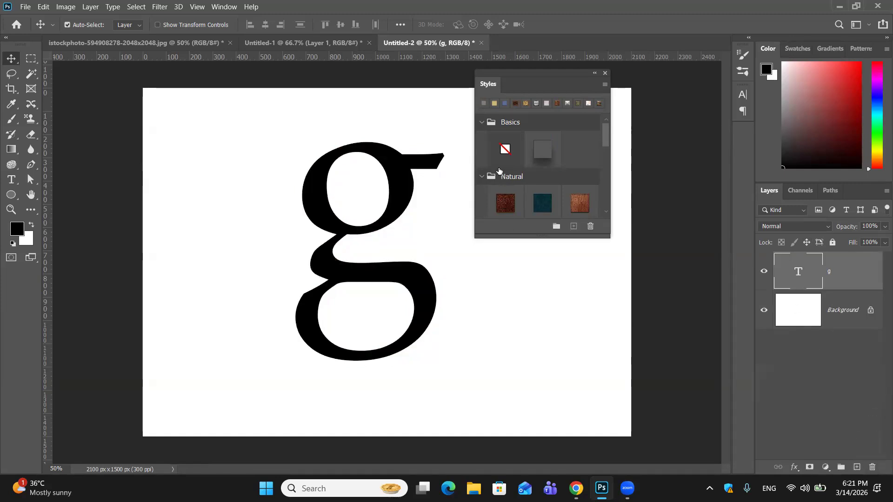
click(548, 154)
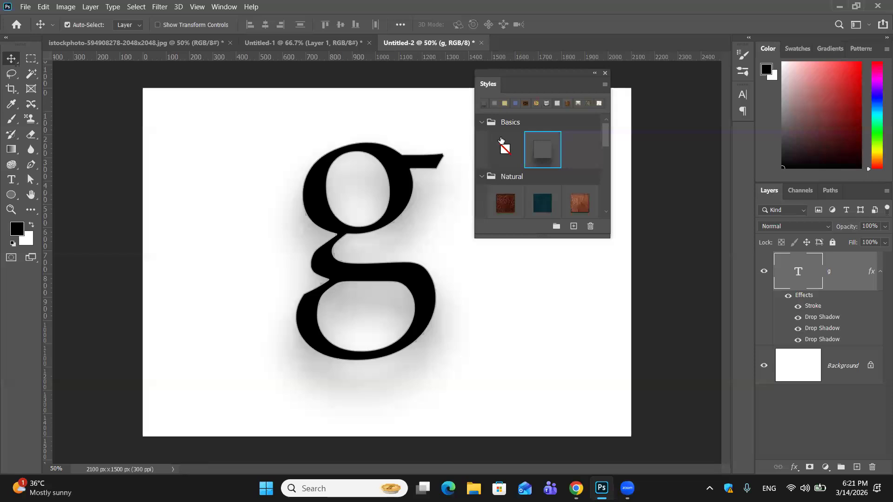
click(505, 151)
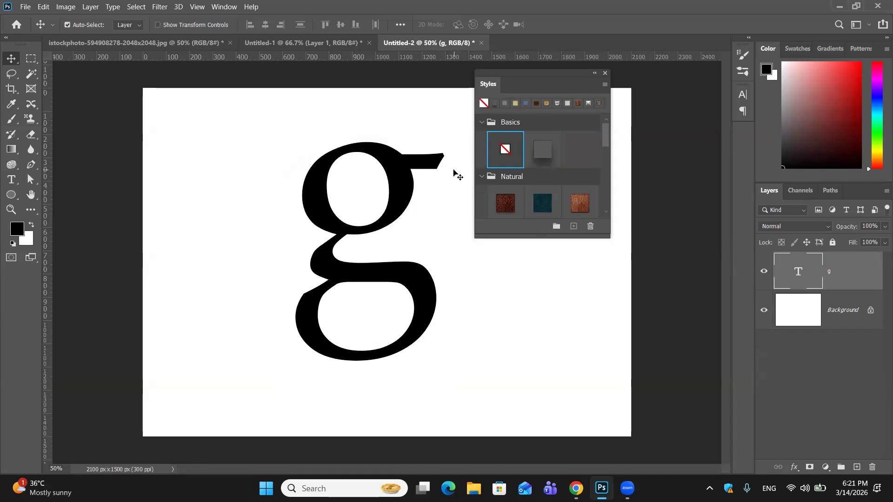
Collapse the Basics style group and view the dialog for a new style group without creating one
click(482, 122)
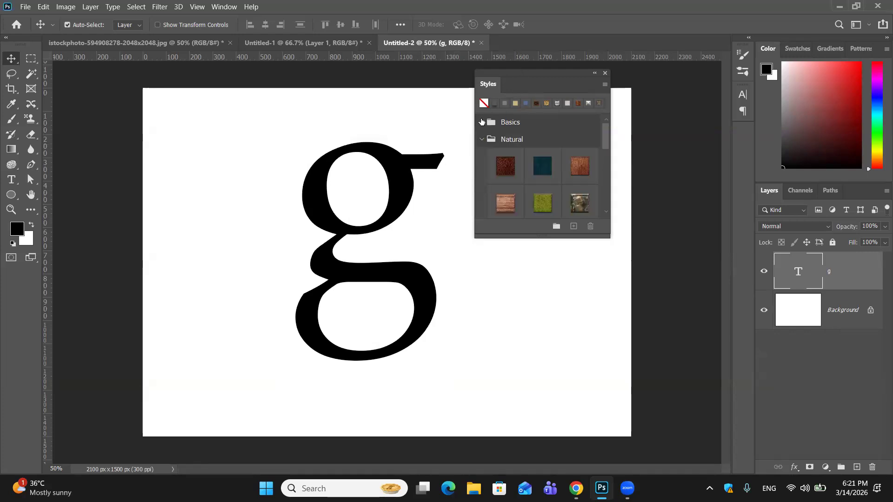
click(554, 226)
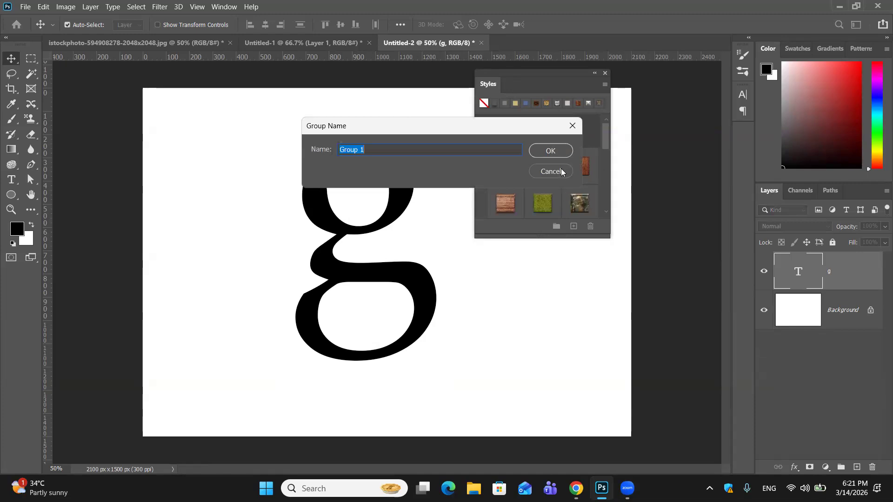
click(561, 172)
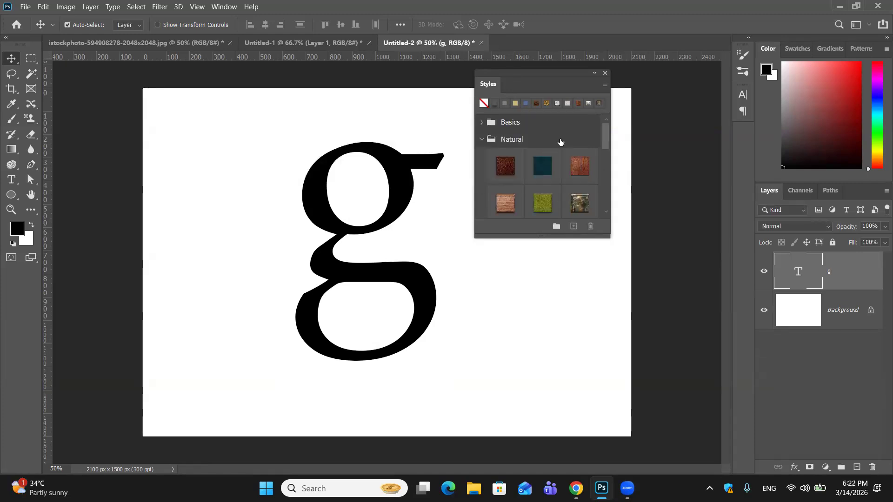
Apply the Dirt index style to the "g" layer and delete that preset from the Natural group
click(509, 164)
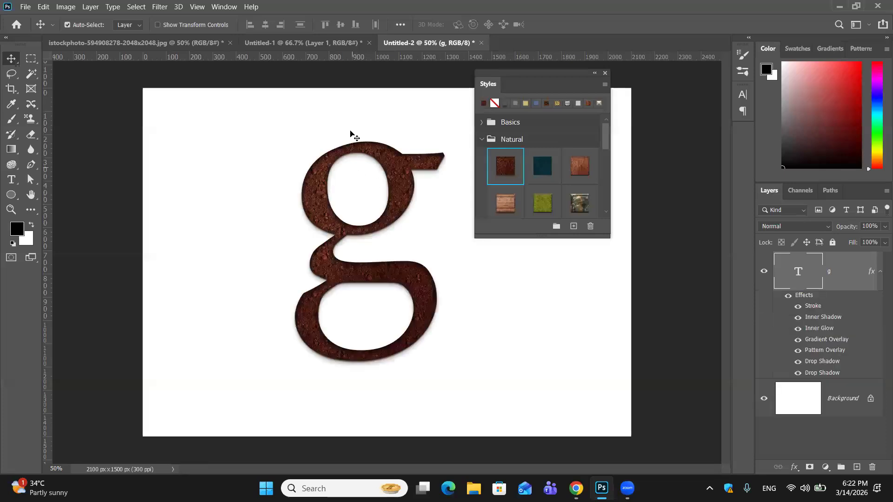
click(590, 226)
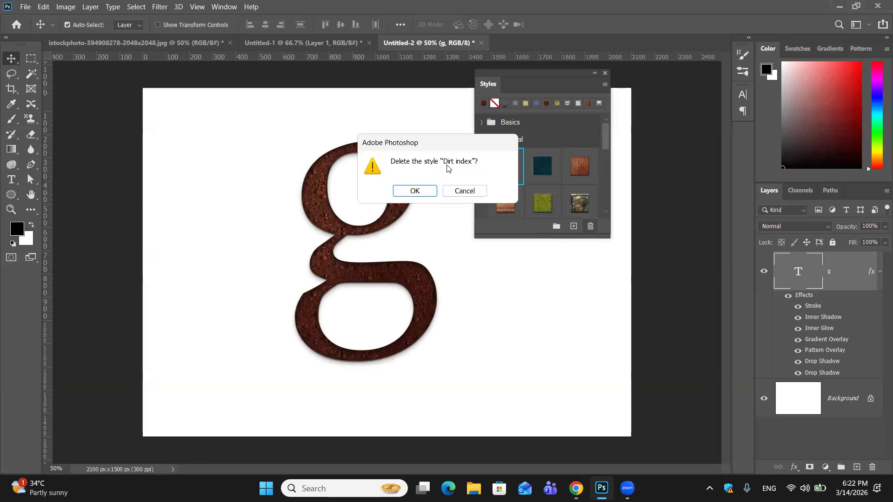
click(412, 192)
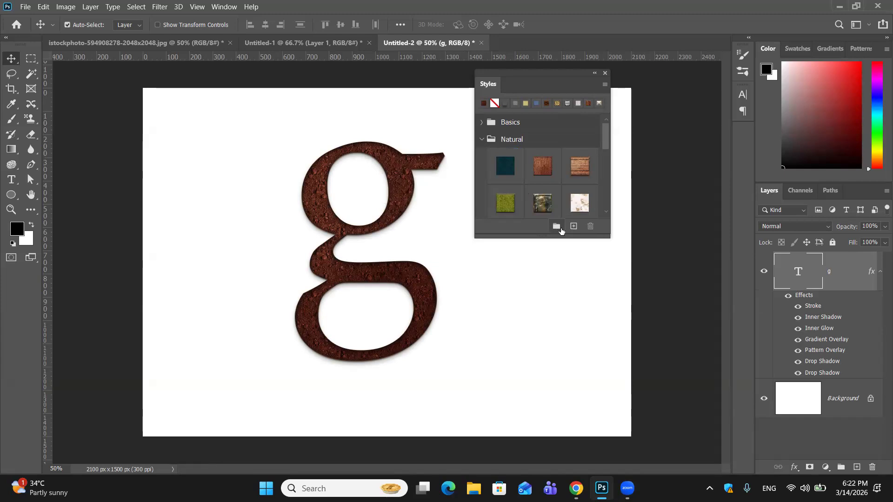
click(573, 227)
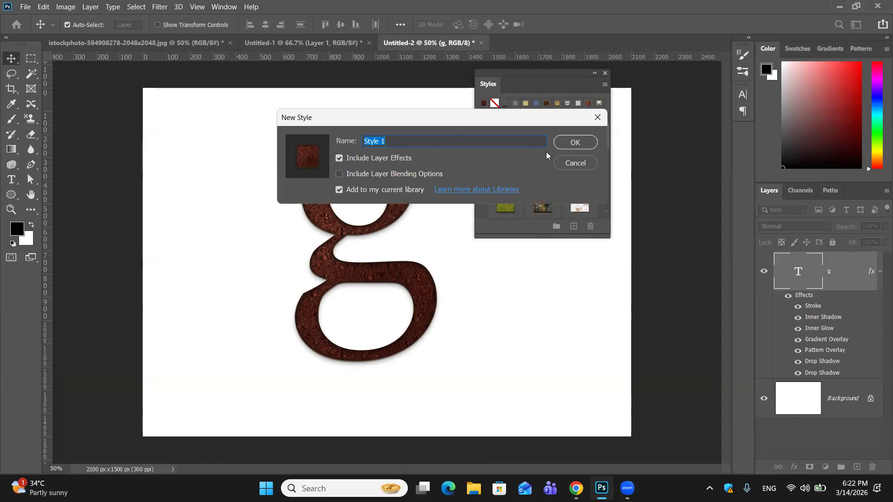
click(573, 163)
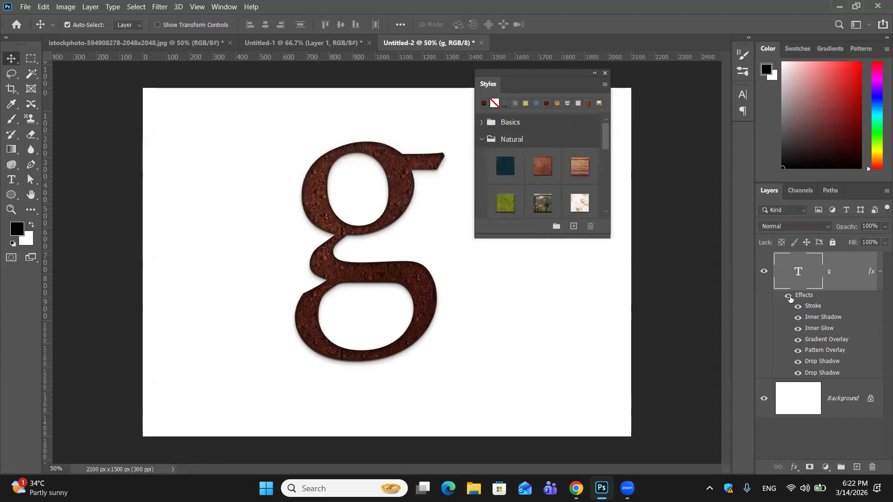
Delete all effects from the "g" text layer and close the Styles panel
drag(801, 295, 872, 467)
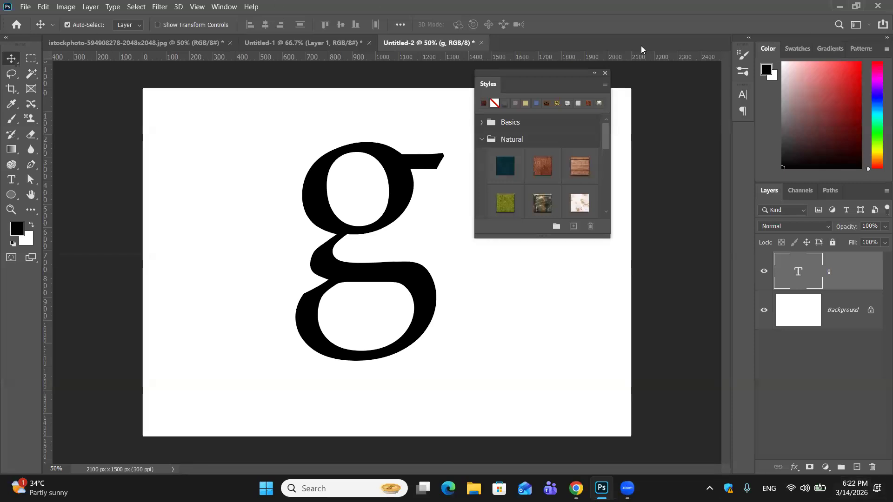
click(605, 73)
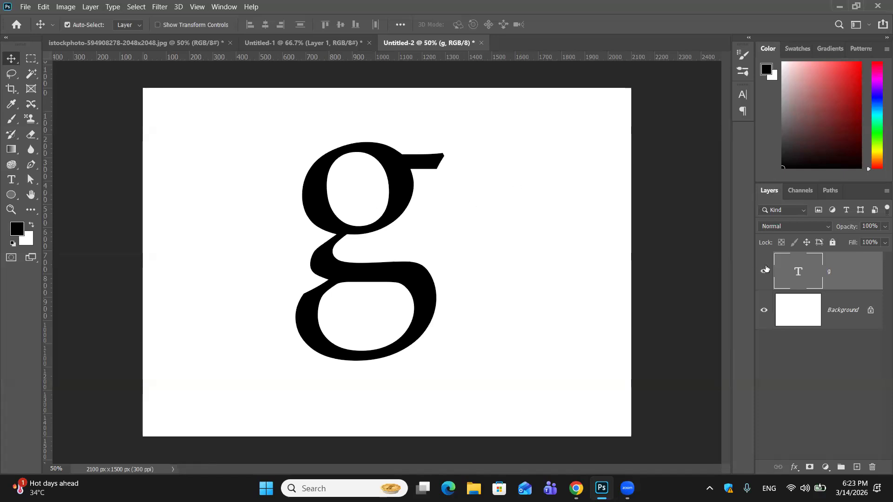
double_click(798, 272)
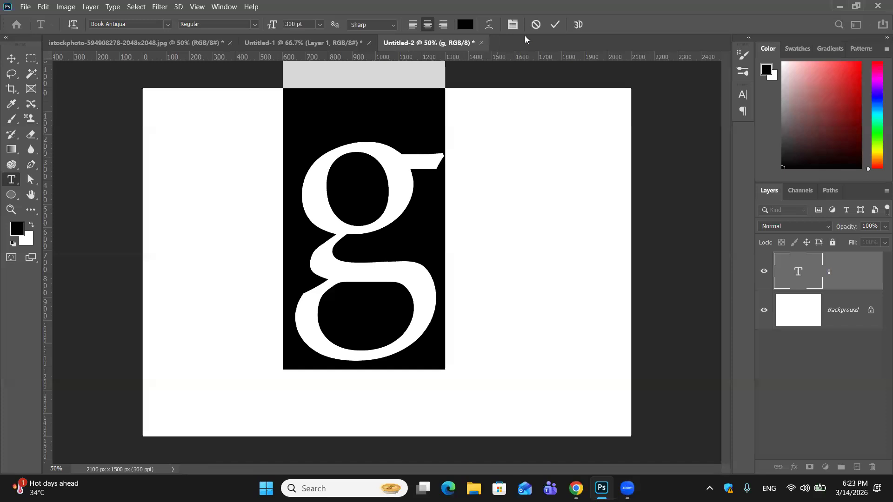
click(556, 25)
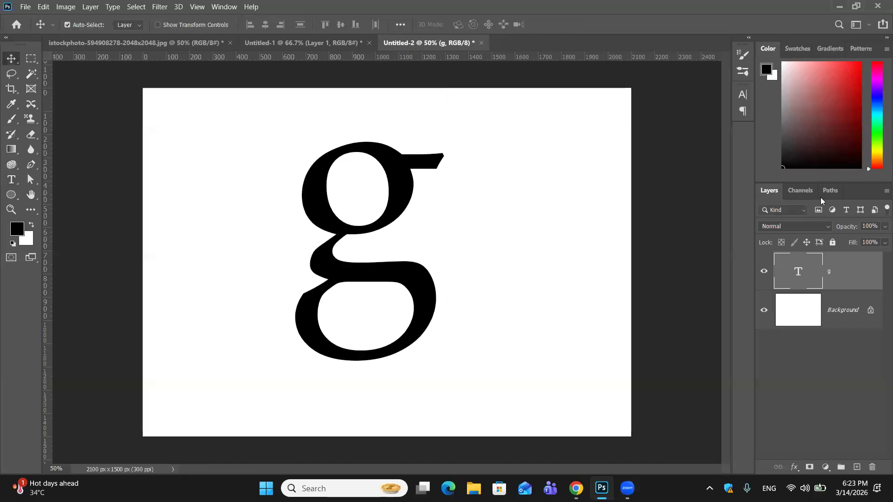
double_click(827, 271)
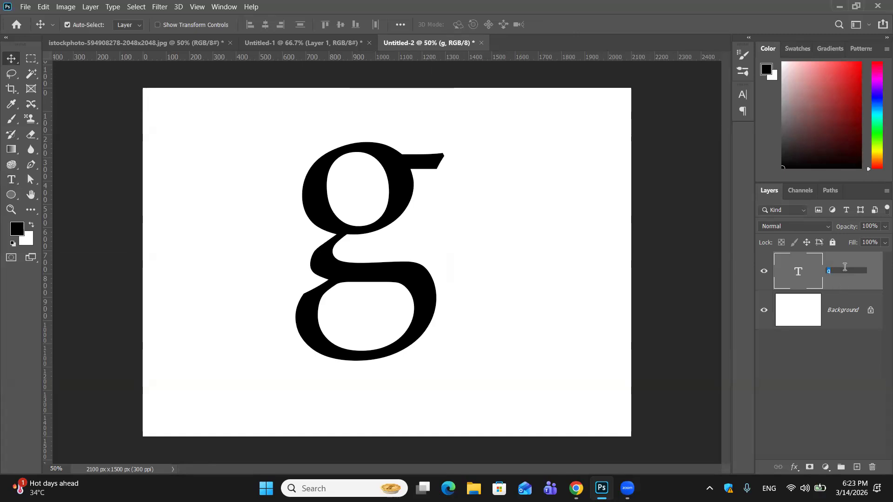
click(840, 284)
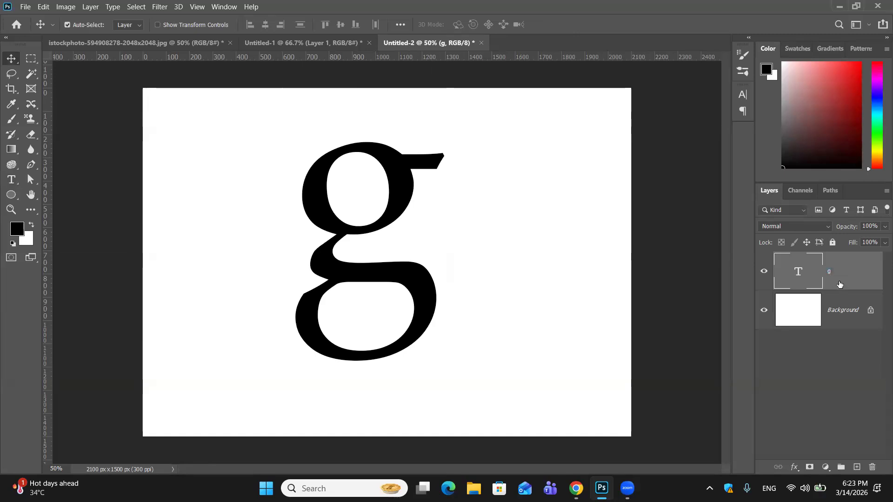
key(h)
Open the layer style settings of the "g" layer, view the style presets, and try Bevel & Emboss and Stroke
double_click(869, 270)
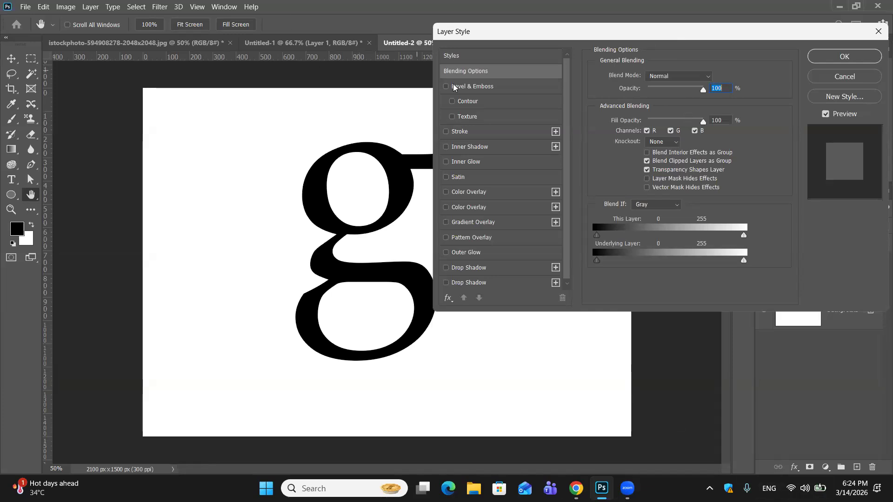
click(448, 55)
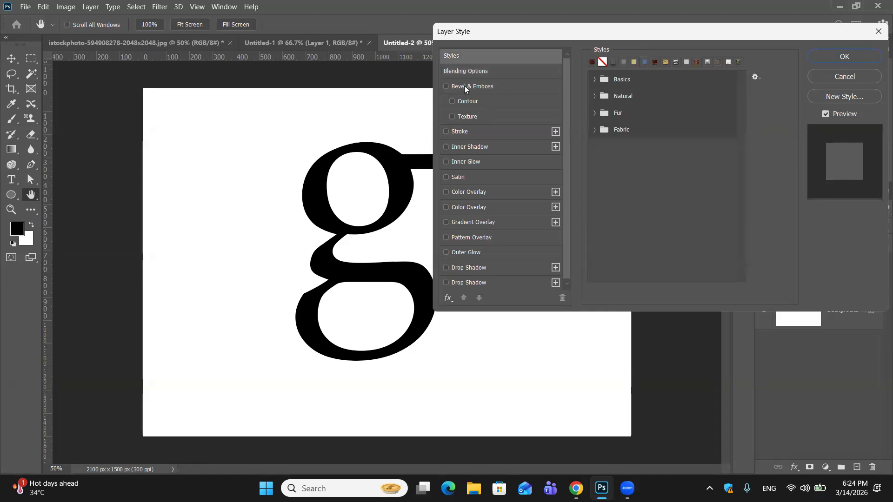
click(511, 87)
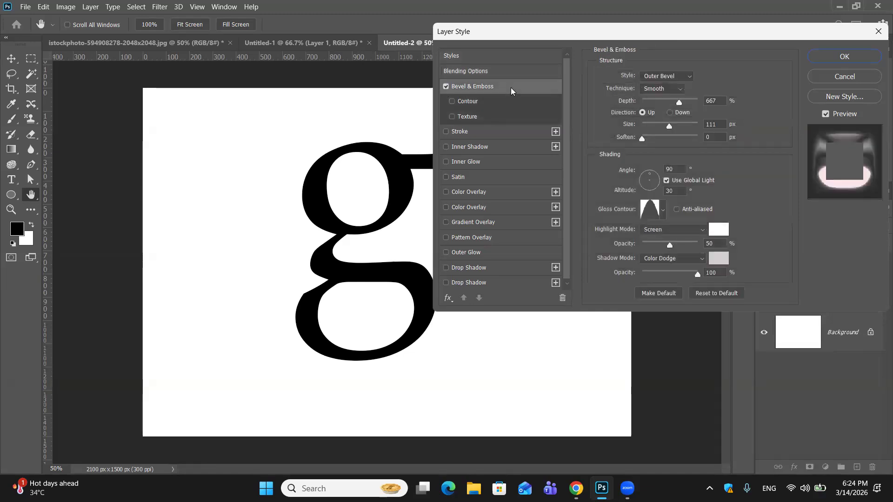
click(445, 87)
click(445, 133)
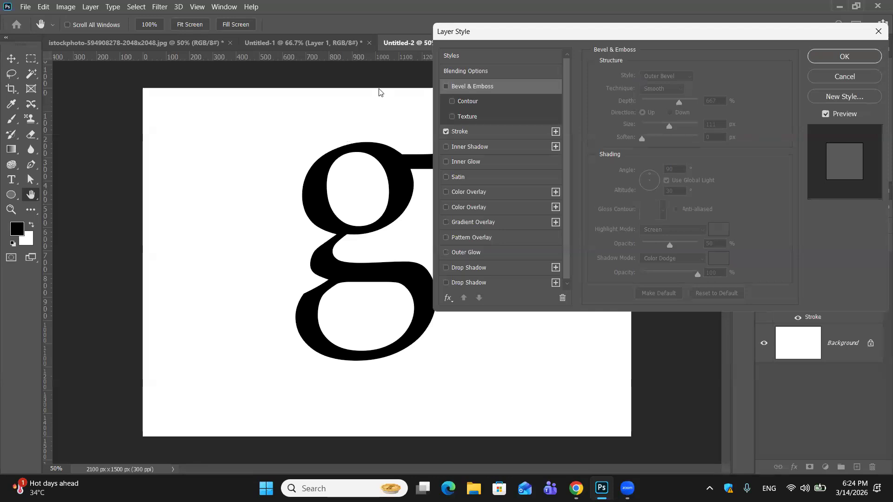
drag(677, 31, 575, 132)
click(344, 188)
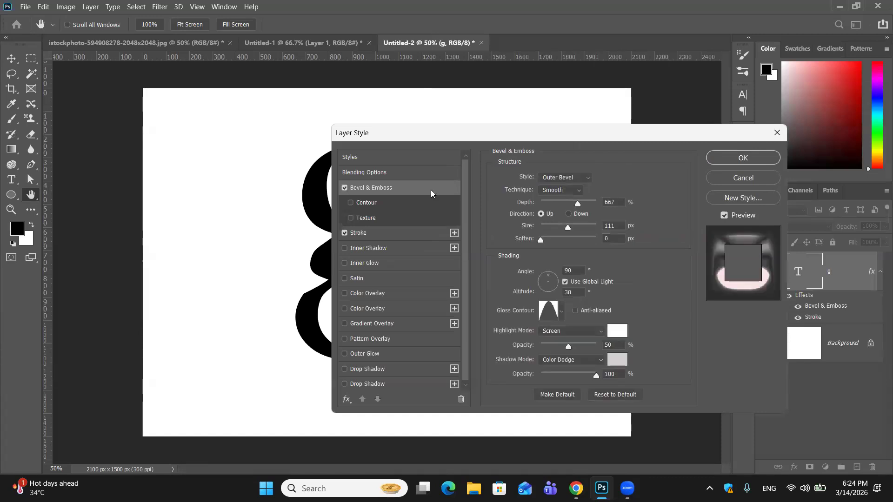
click(344, 188)
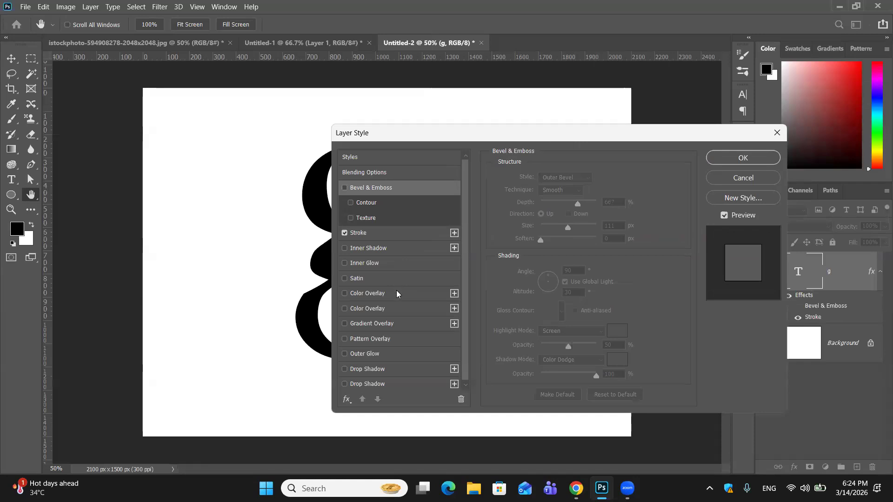
Try both Color Overlays and the Gradient Overlay on the "g" layer, and turn off every enabled effect
click(377, 293)
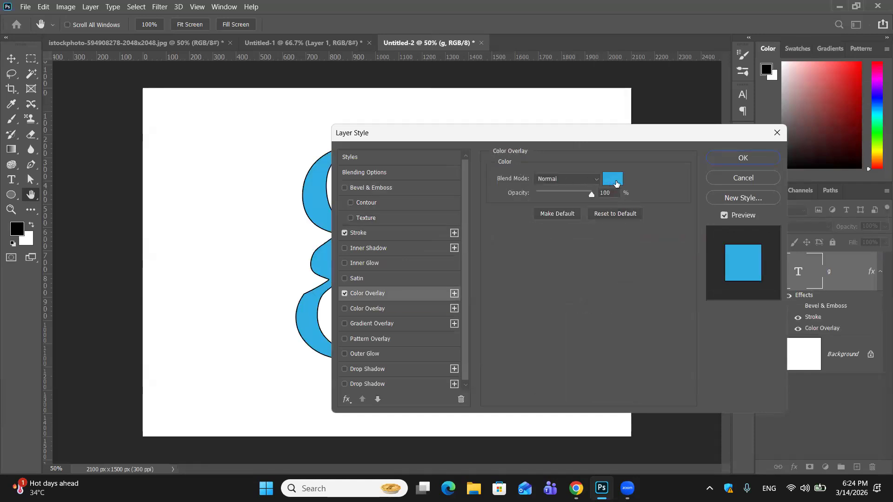
click(370, 309)
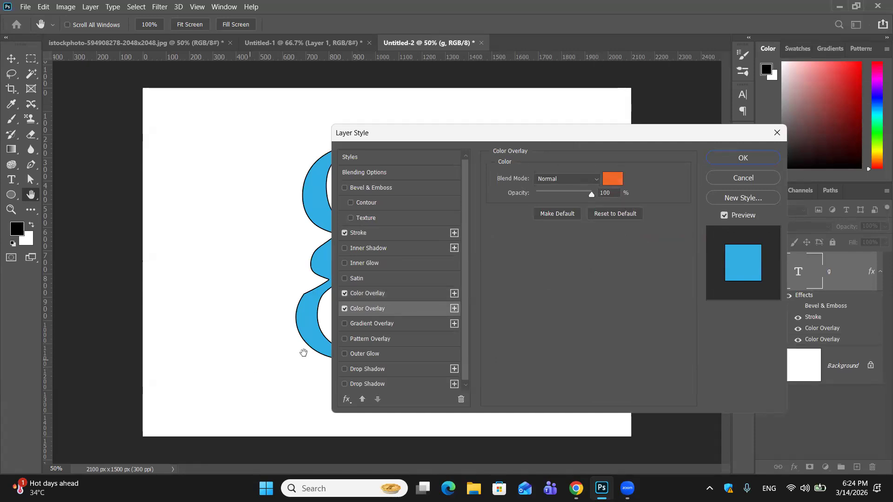
click(428, 327)
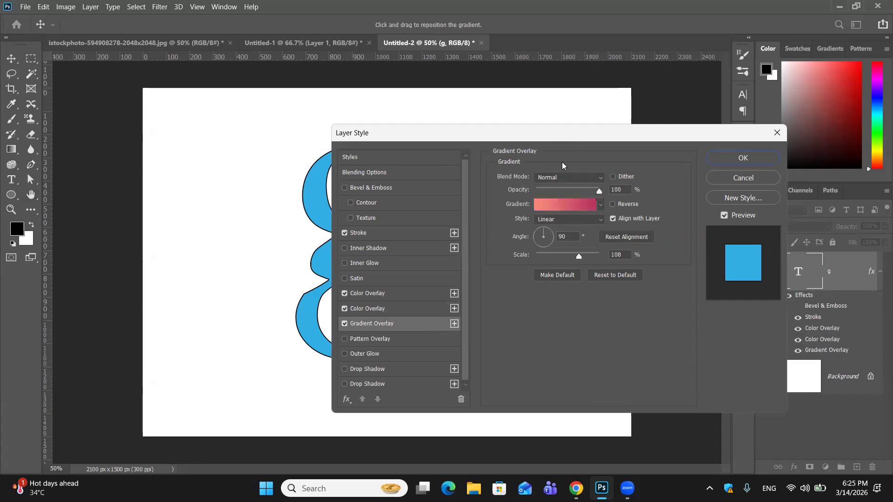
click(345, 323)
click(344, 308)
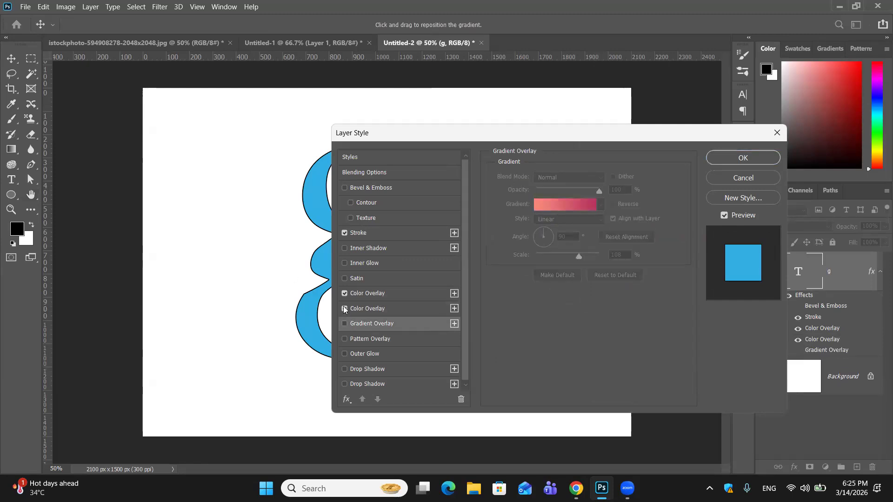
click(345, 293)
click(345, 233)
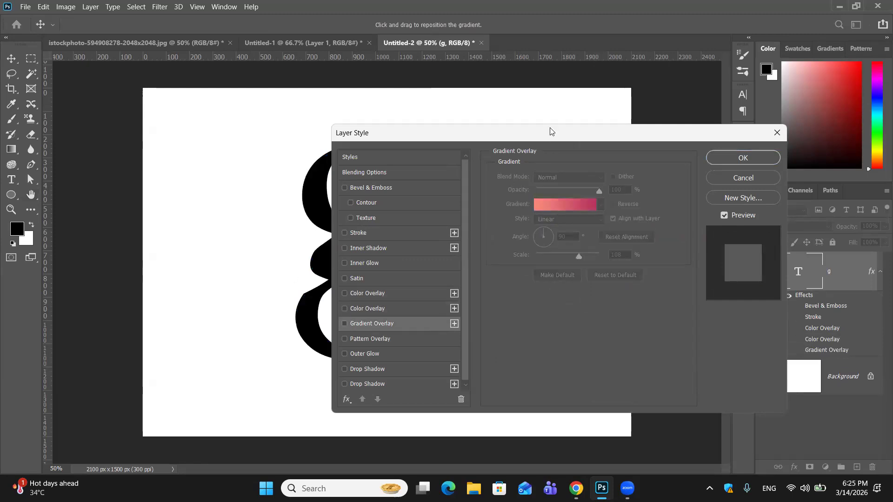
drag(562, 145, 702, 103)
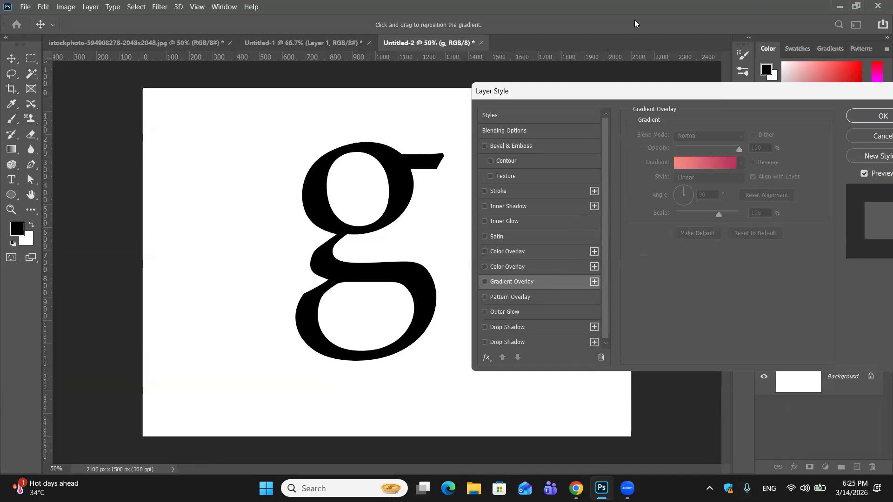
Reset the list of layer effects to its default list, removing the duplicate entries
click(486, 358)
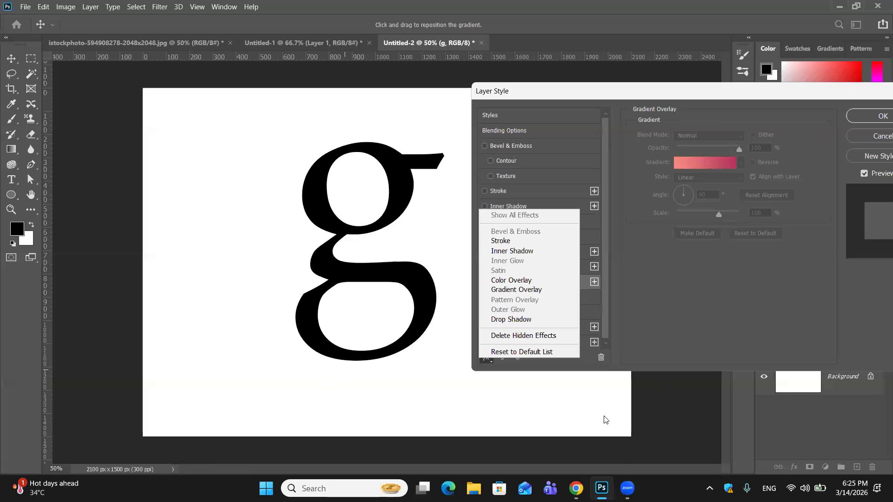
click(453, 393)
click(485, 357)
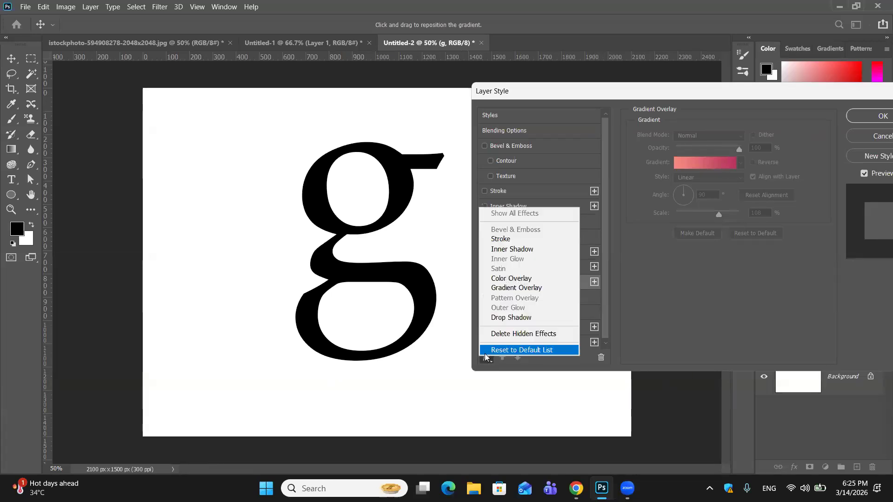
click(551, 351)
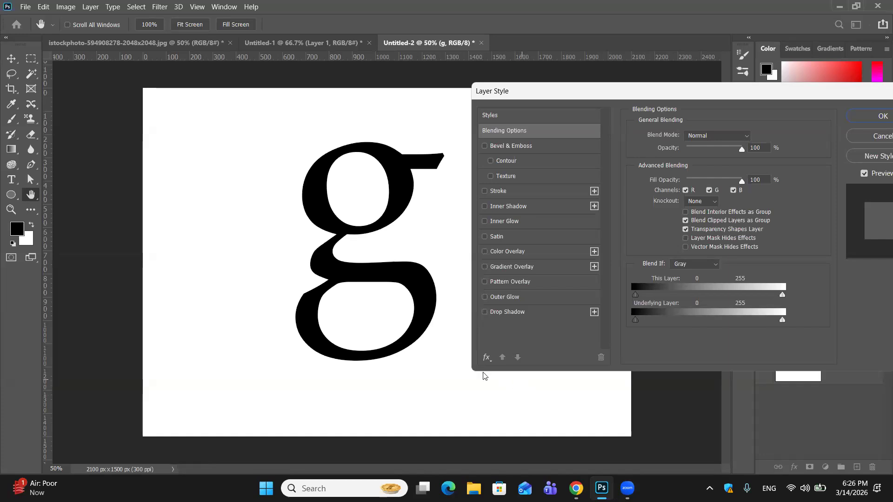
click(487, 357)
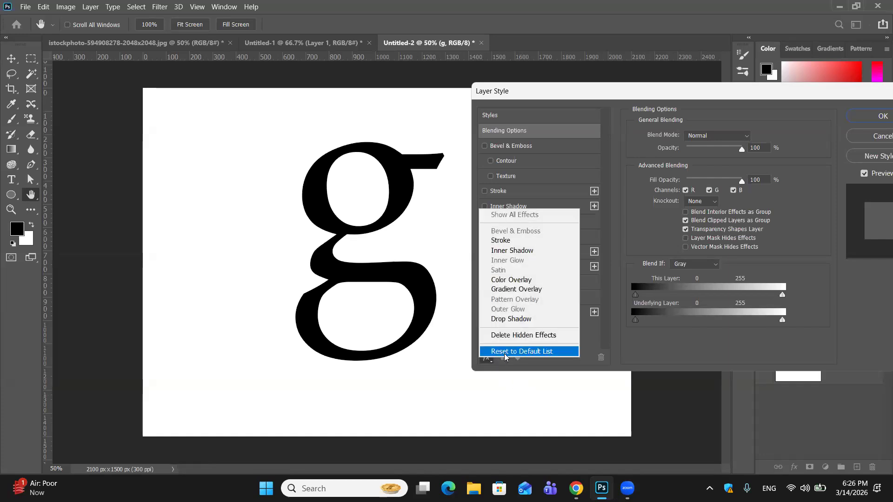
click(520, 351)
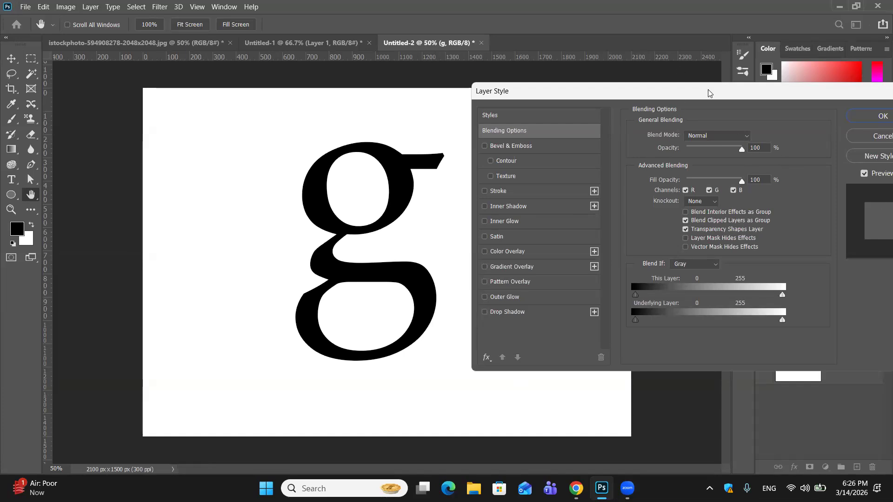
drag(708, 92, 605, 62)
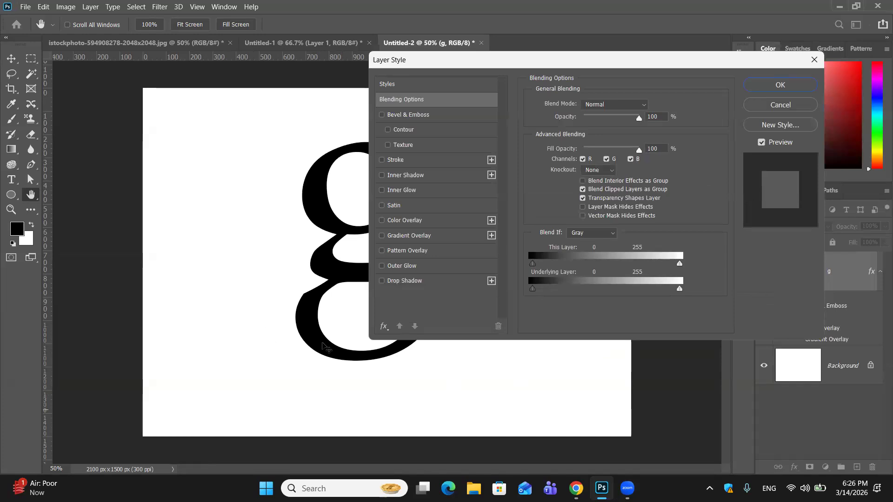
Cancel the layer style settings and move the letter "g" about 472 px left and 72 px up on the canvas
key(Escape)
drag(416, 293, 306, 276)
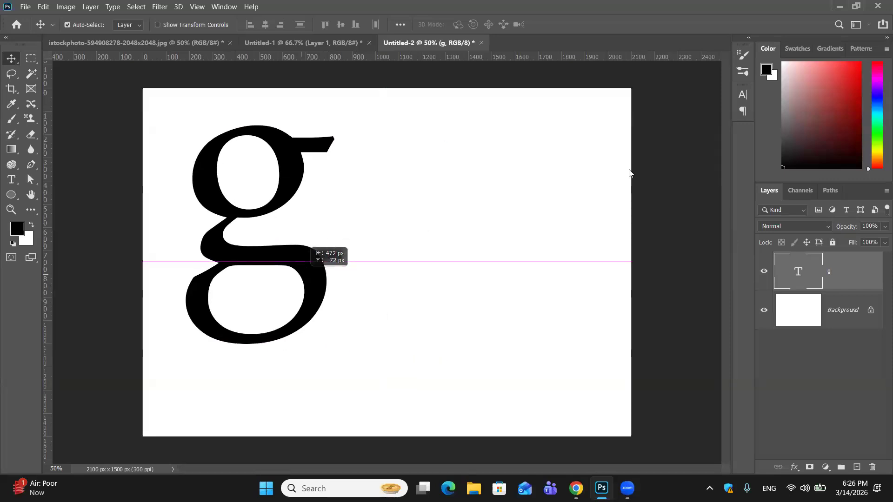
Preview the grey woven fabric style preset on the "g" layer and reset the layer style settings to their original state
double_click(864, 283)
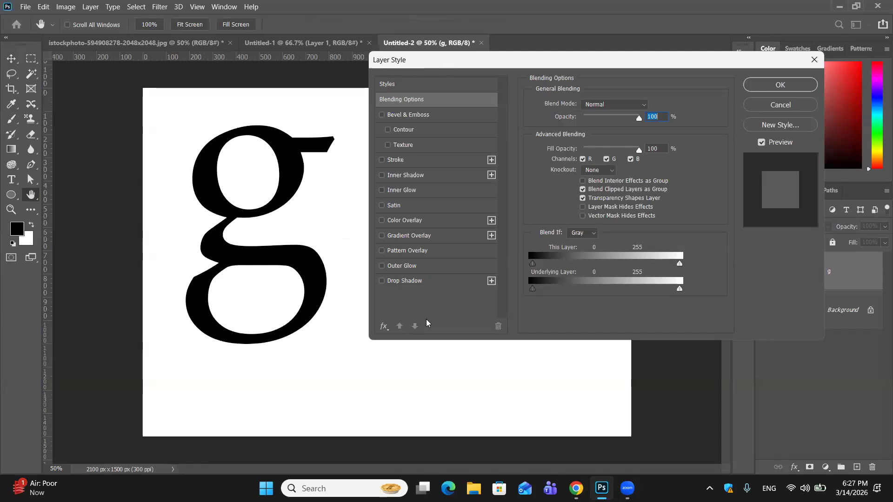
click(387, 83)
click(556, 90)
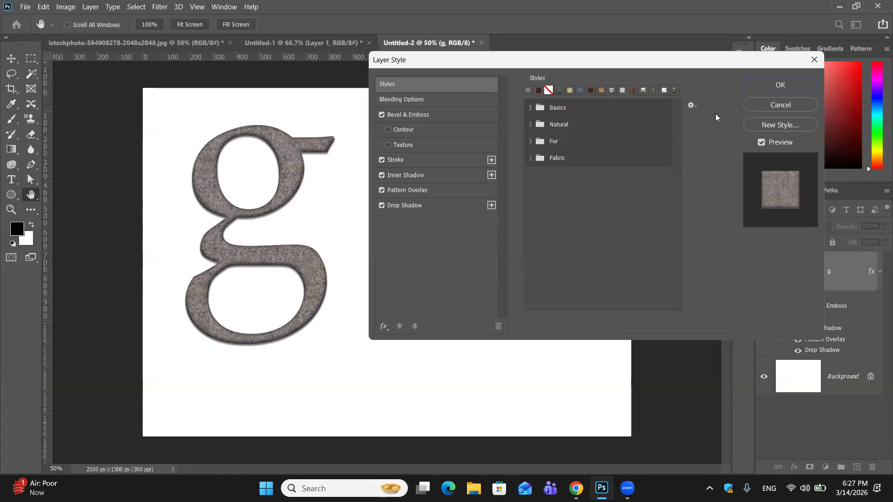
key(alt)
alt+click(768, 104)
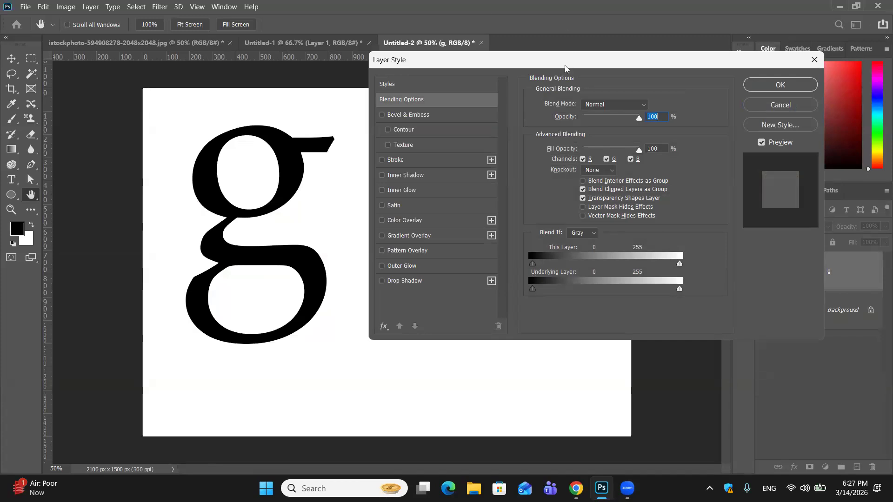
Try Drop Shadow and Inner Shadow one at a time on the "g" layer, turning each off again
drag(565, 67, 509, 66)
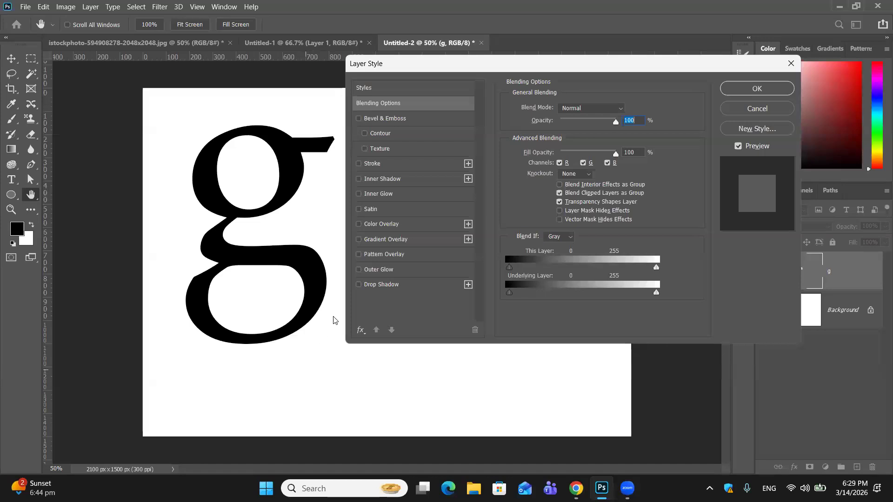
click(358, 285)
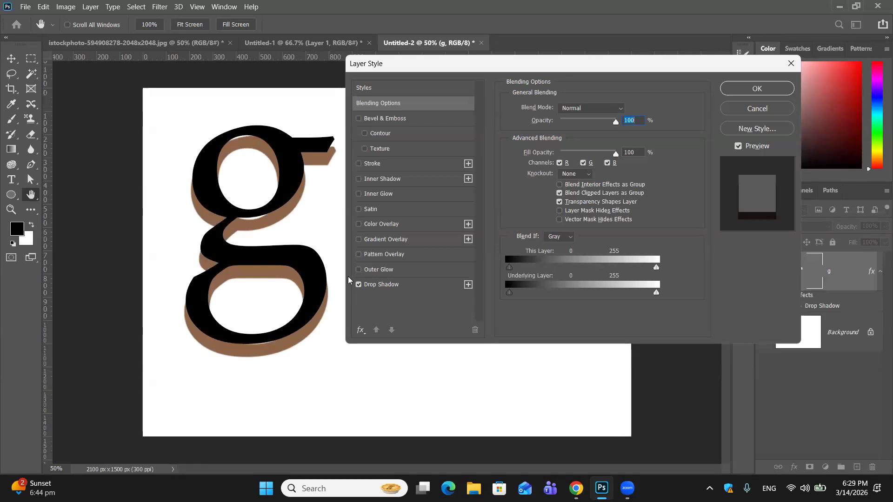
click(358, 284)
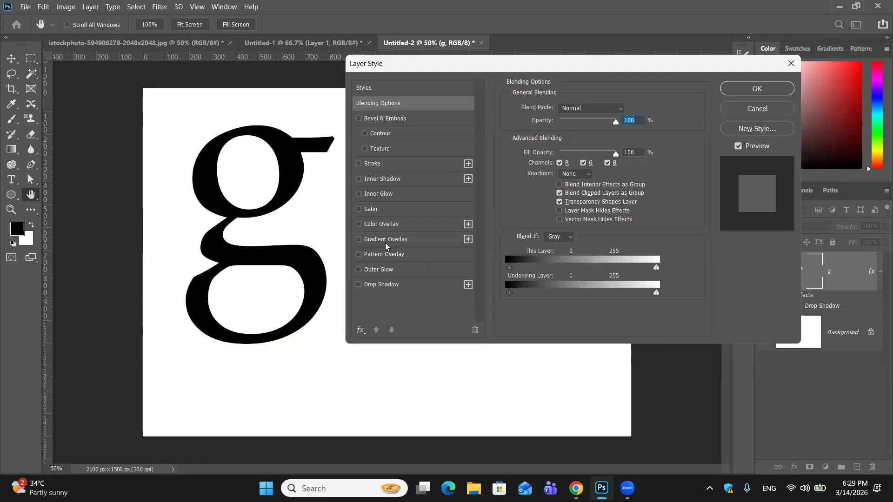
click(358, 181)
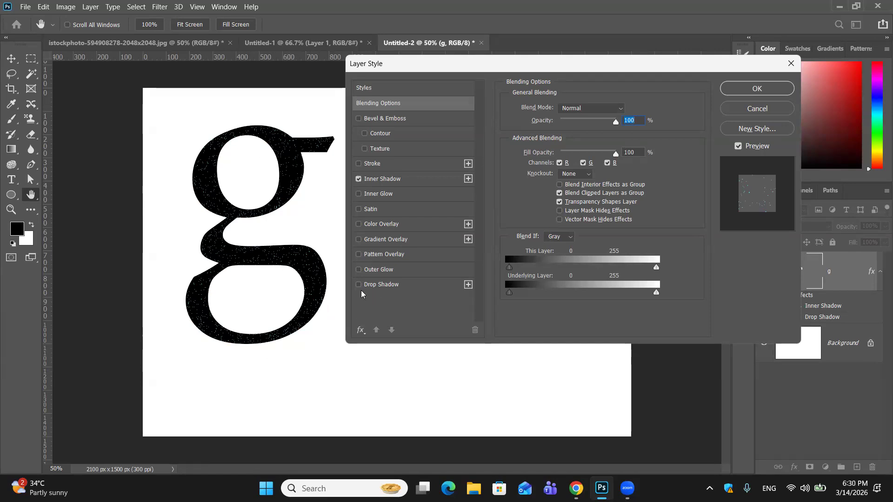
click(359, 180)
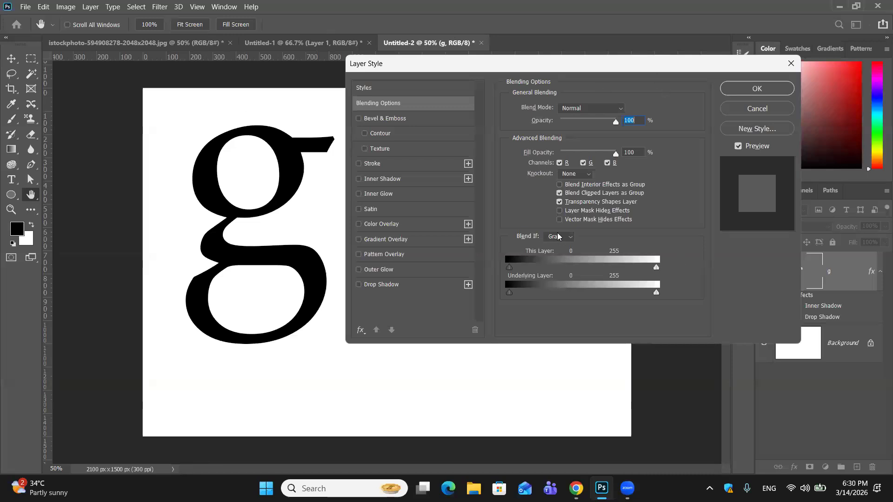
Enable Drop Shadow on the "g" layer and reset its settings to default
click(386, 285)
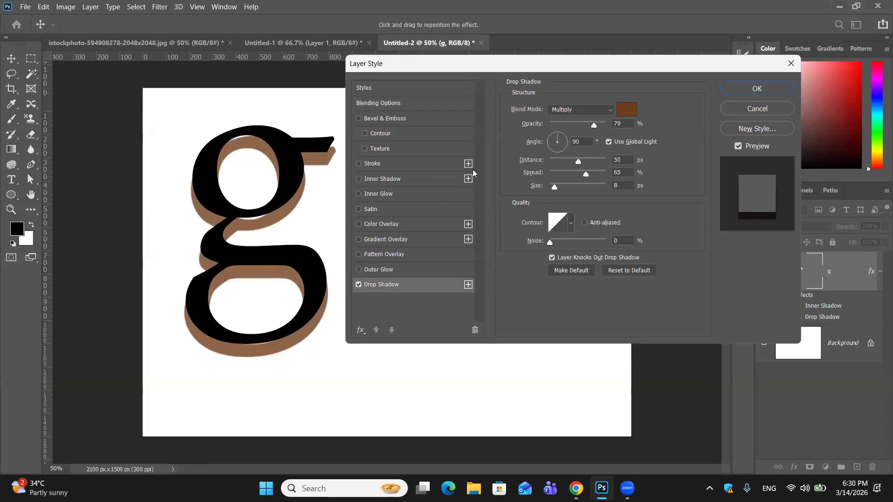
click(626, 272)
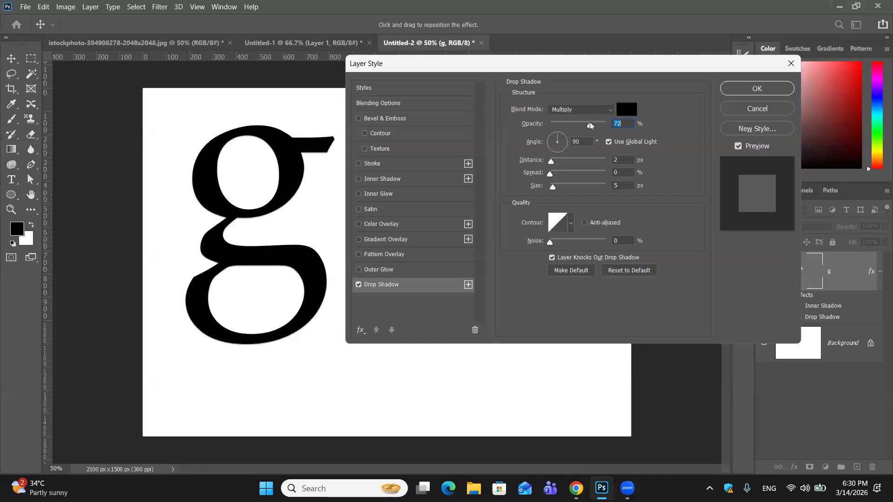
Set the drop shadow's opacity to 48% and its distance to 28 px on the "g" layer
click(575, 124)
drag(575, 125, 588, 125)
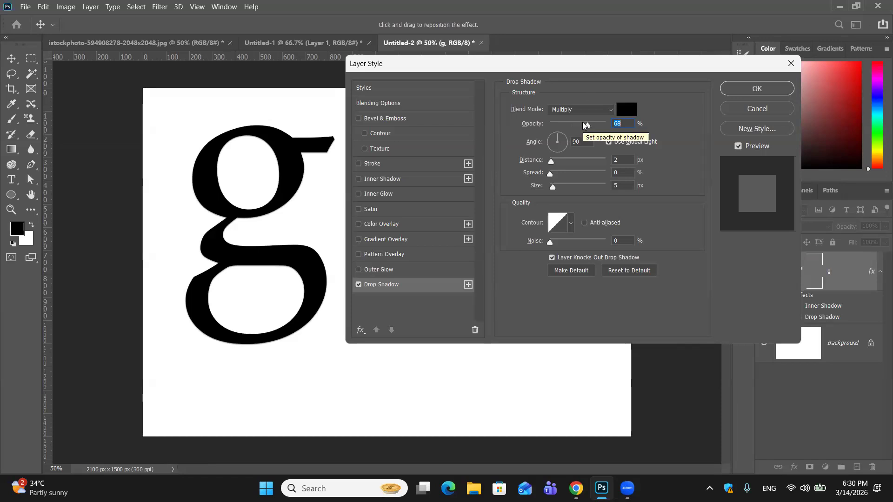
drag(586, 123, 573, 122)
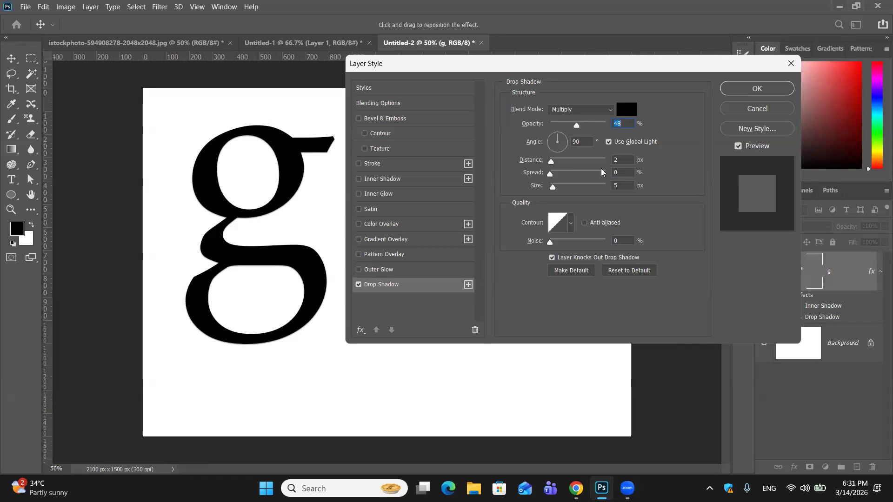
drag(552, 162, 565, 159)
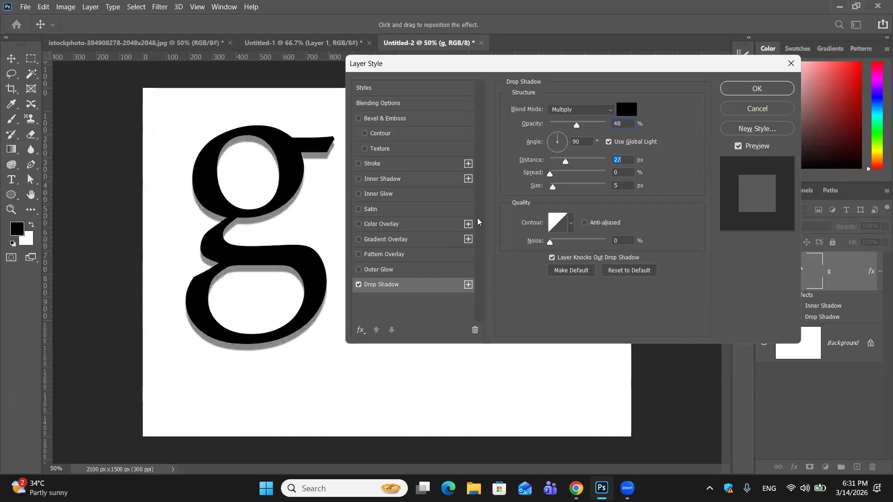
drag(566, 163, 567, 164)
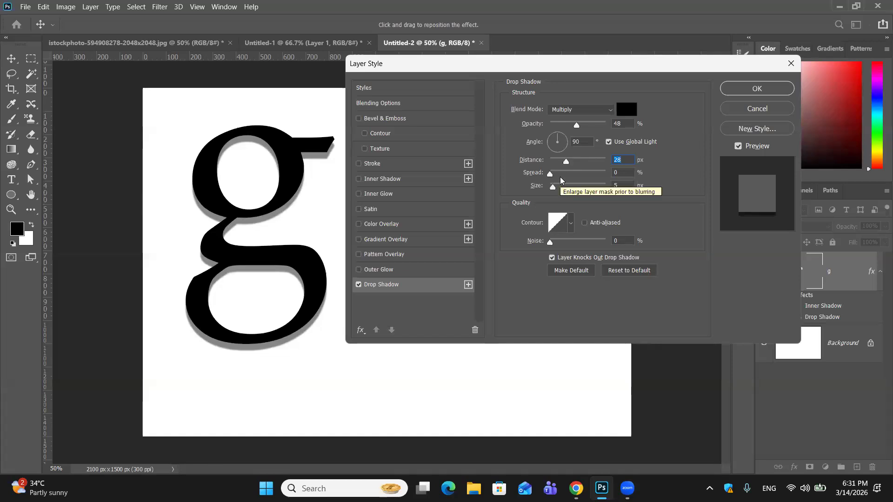
Try Pattern Overlay with default settings on the "g" layer, turn it off and return to the Drop Shadow settings
click(377, 253)
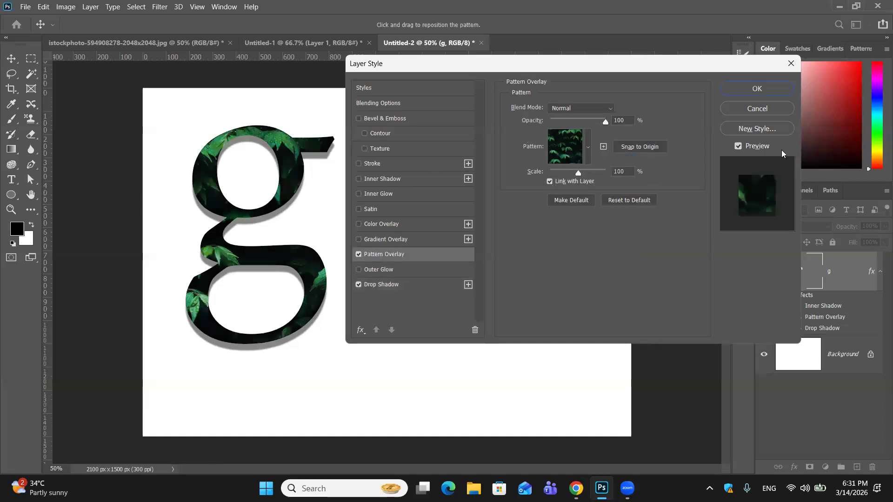
click(636, 197)
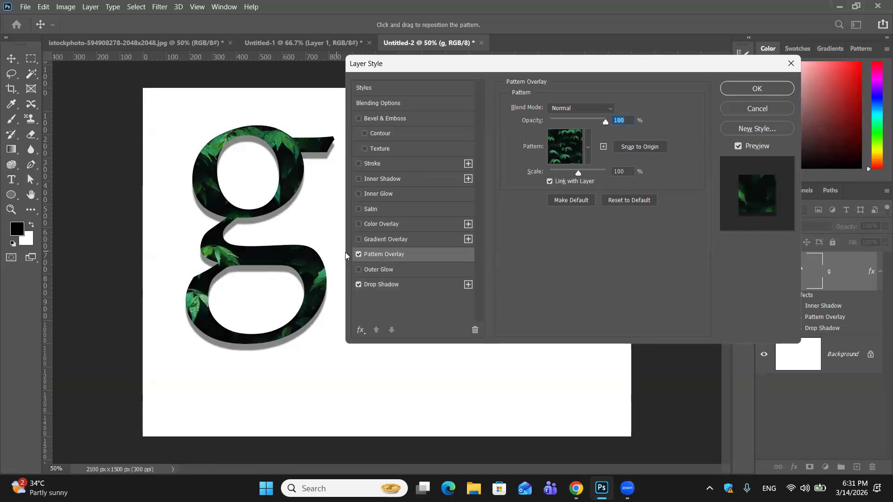
click(359, 255)
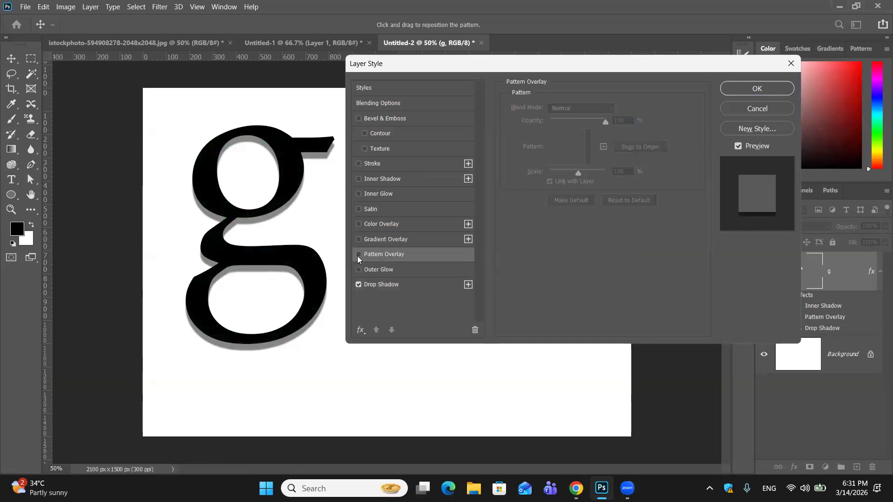
click(380, 284)
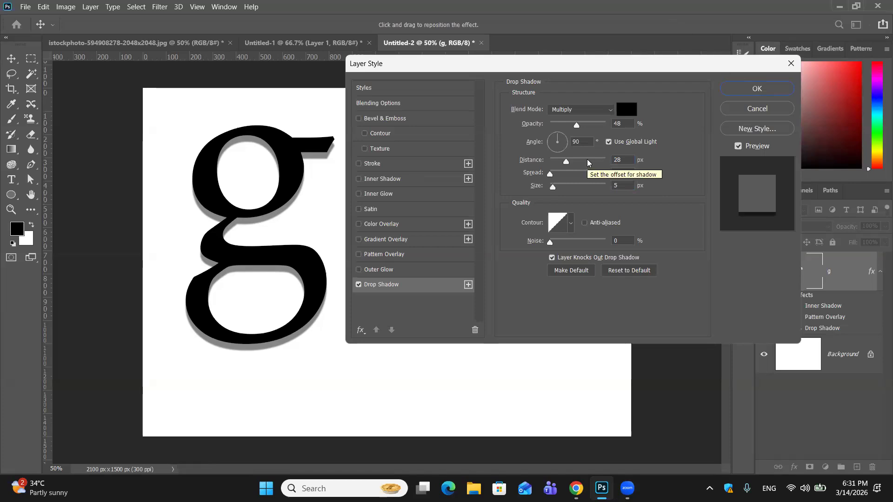
Try a drop shadow opacity of 38% with the Multiply blend mode, and reset the shadow settings to default
drag(576, 123, 570, 123)
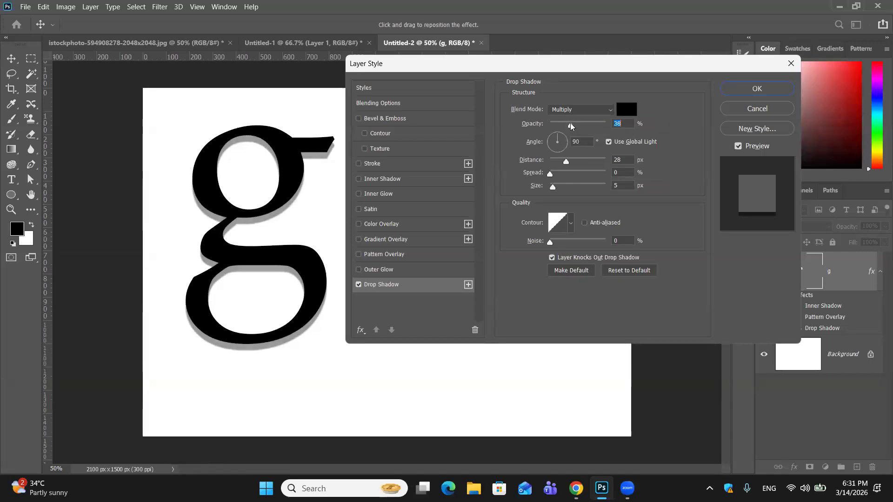
click(606, 112)
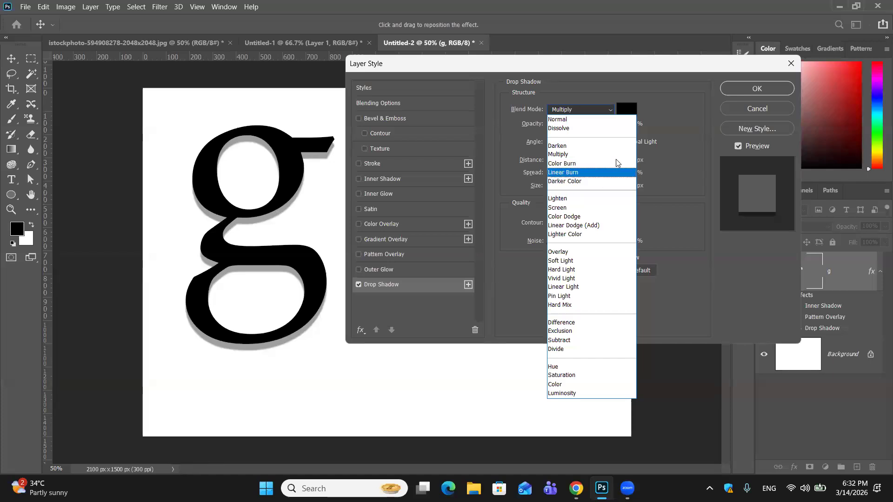
click(588, 156)
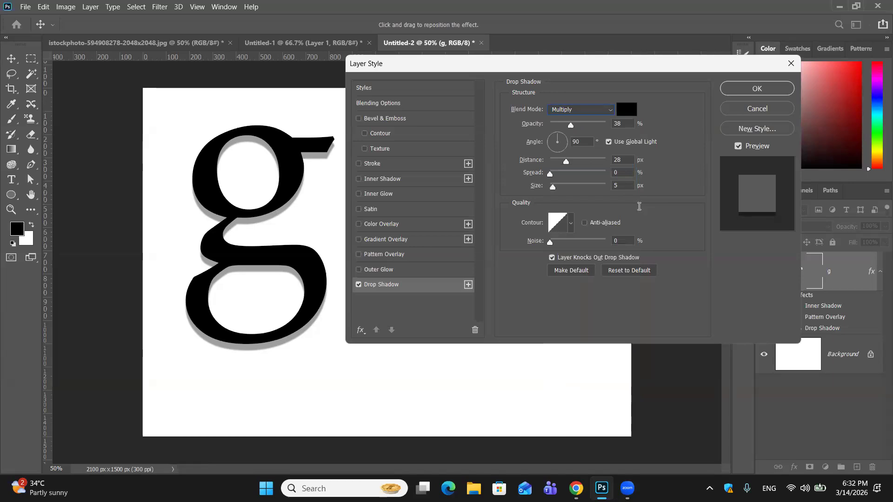
click(622, 269)
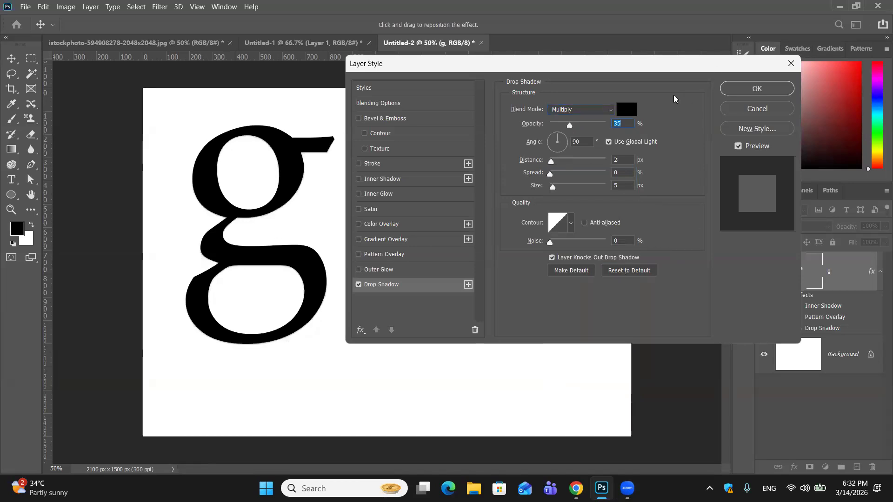
Set the drop shadow color to green 06bf69
click(626, 105)
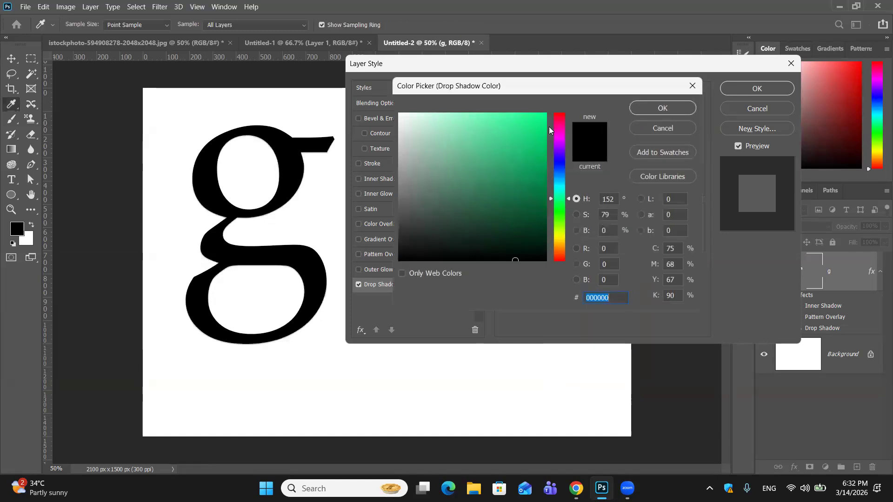
drag(536, 167, 542, 150)
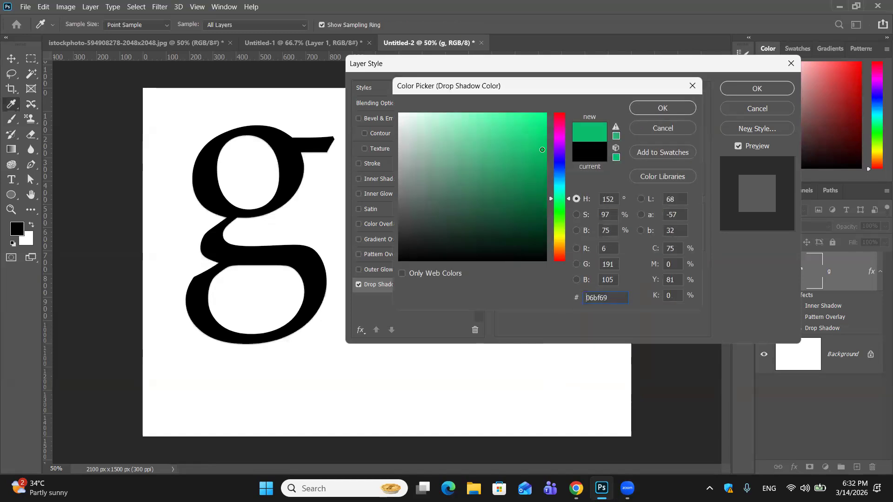
click(652, 113)
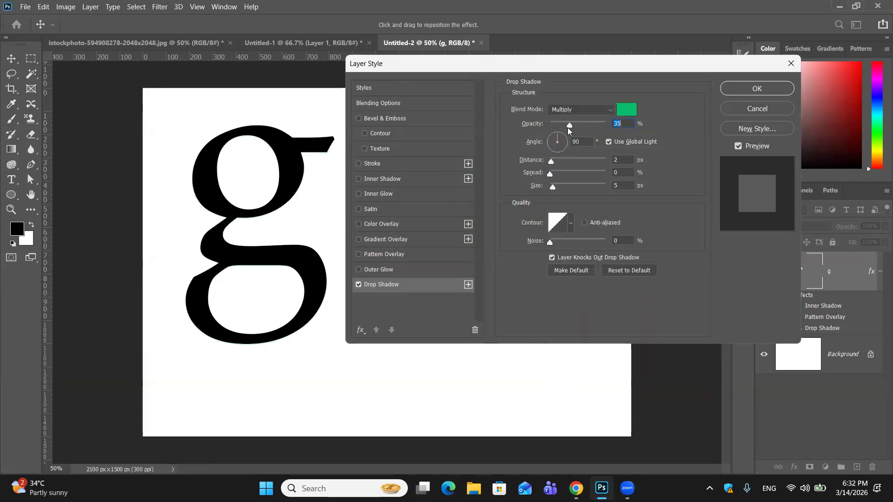
Set the drop shadow's opacity to 61% and its distance to 10 px
drag(570, 126, 577, 127)
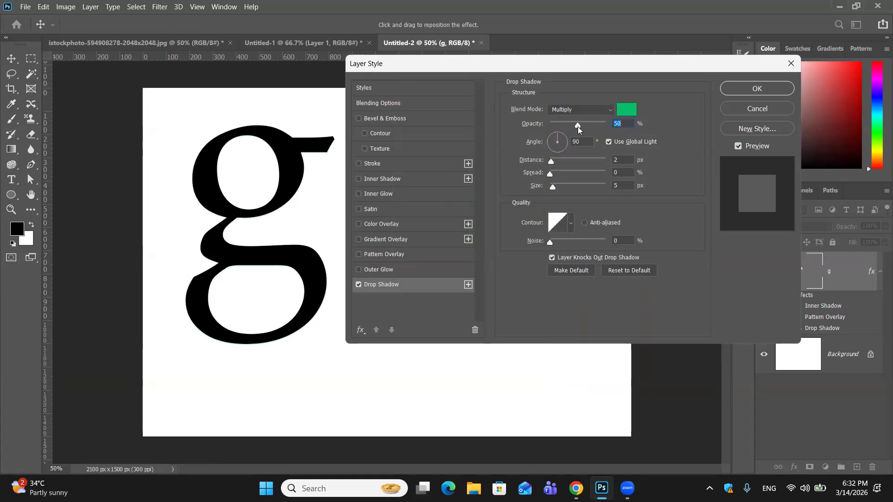
drag(577, 126, 594, 125)
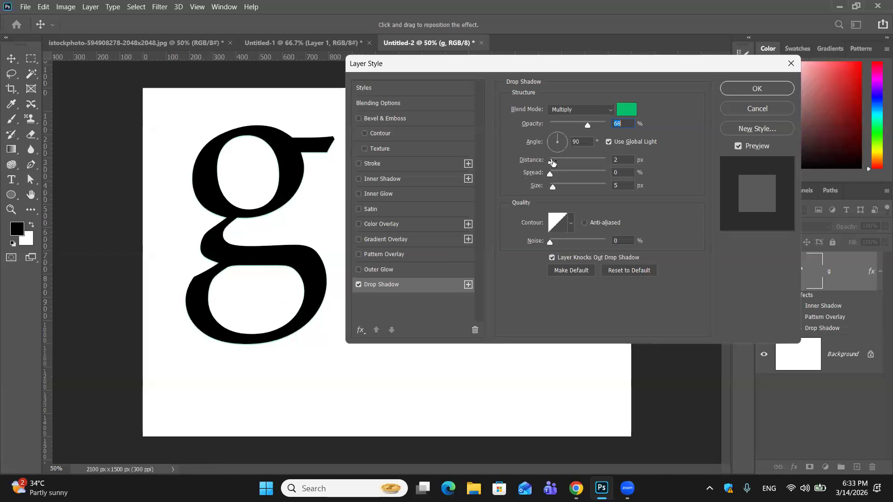
drag(552, 162, 556, 163)
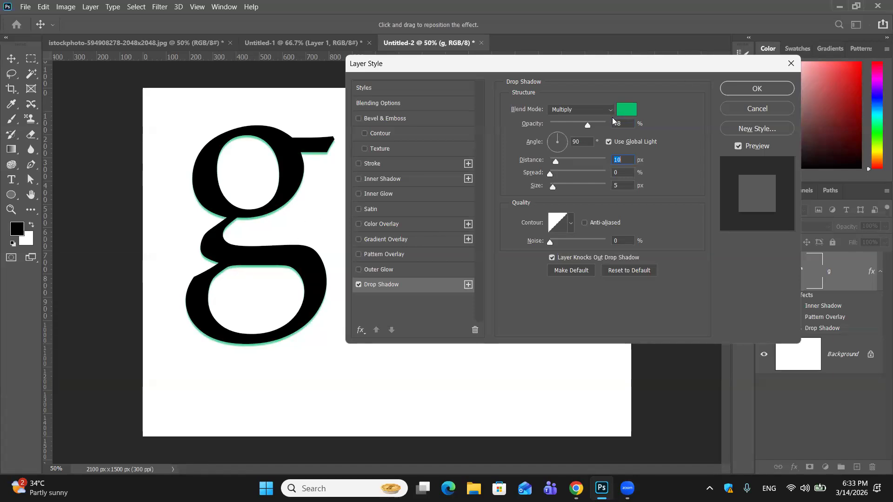
click(589, 125)
click(584, 125)
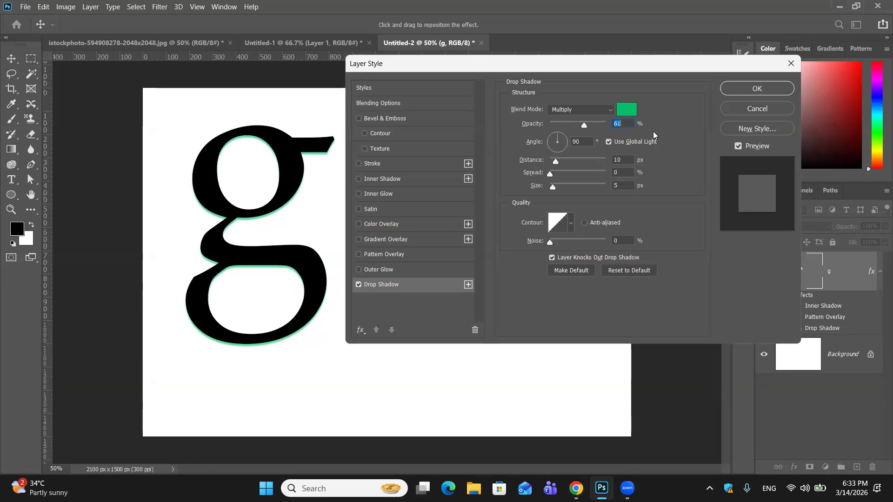
Change the drop shadow color to dark green 044929
click(634, 111)
key(Escape)
click(633, 110)
text(054426)
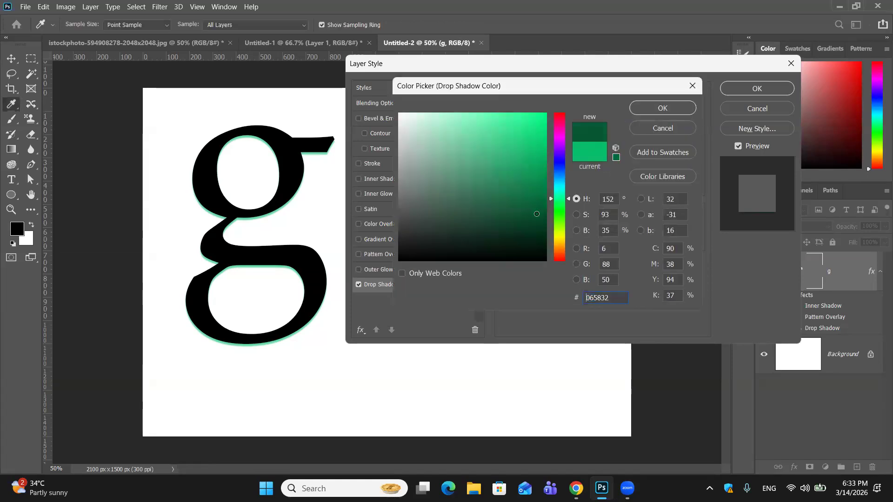
text(044929)
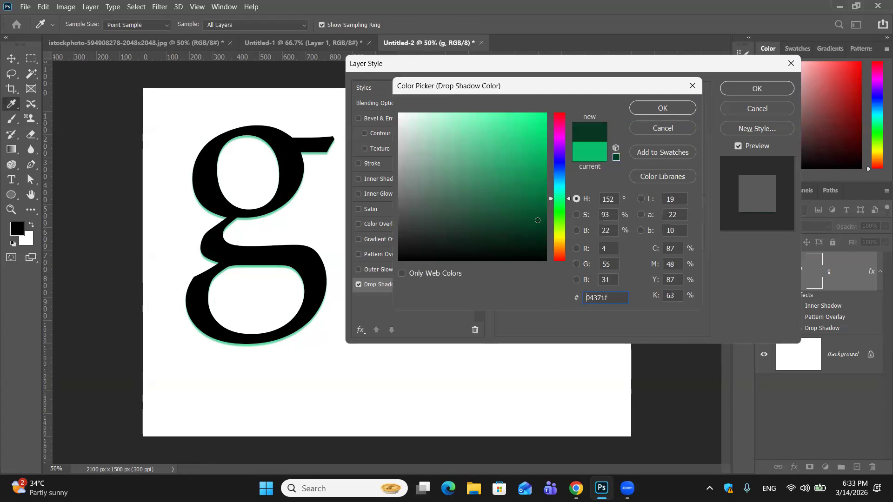
click(661, 108)
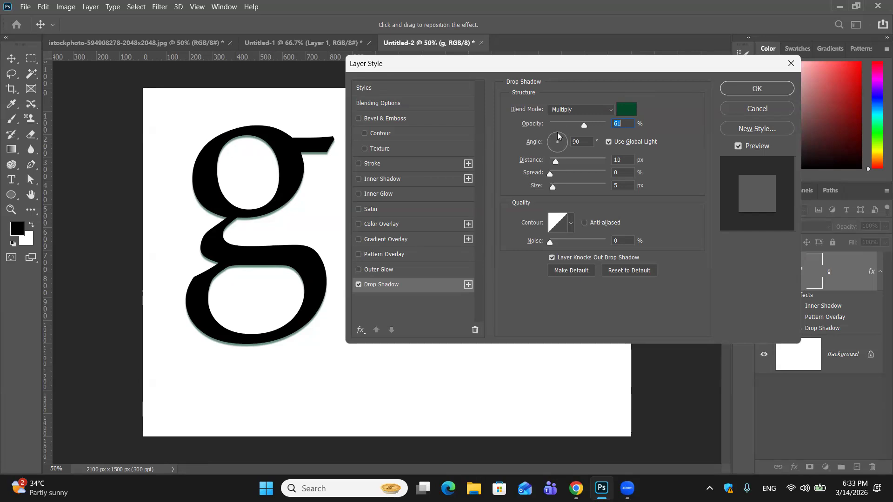
Try a drop shadow angle of 41°, set it back to 90° and apply the layer style
drag(558, 135, 563, 138)
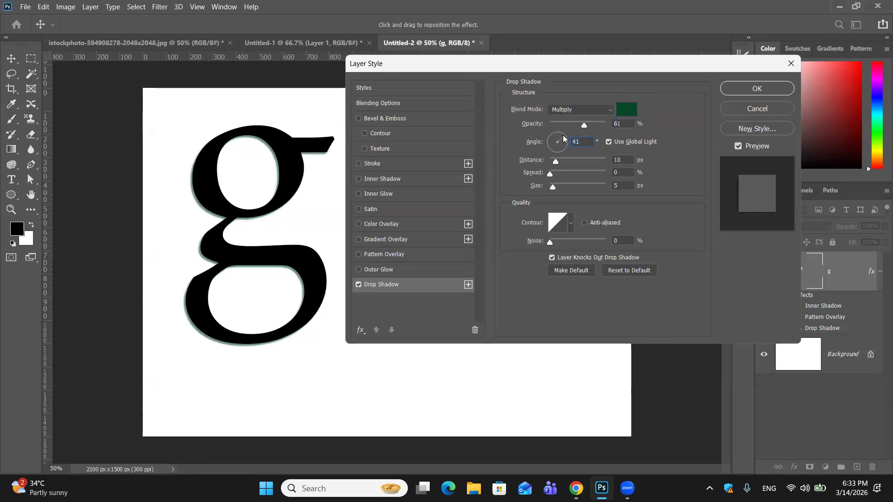
drag(563, 135, 558, 127)
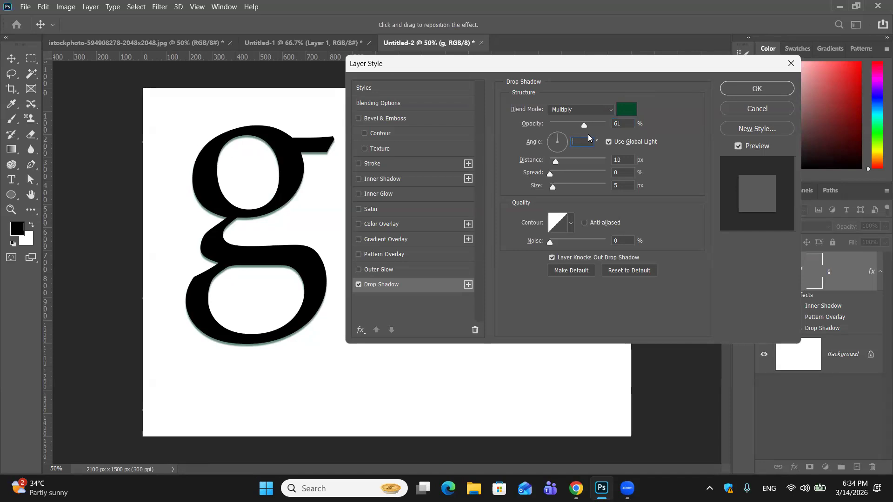
text(90)
key(Return)
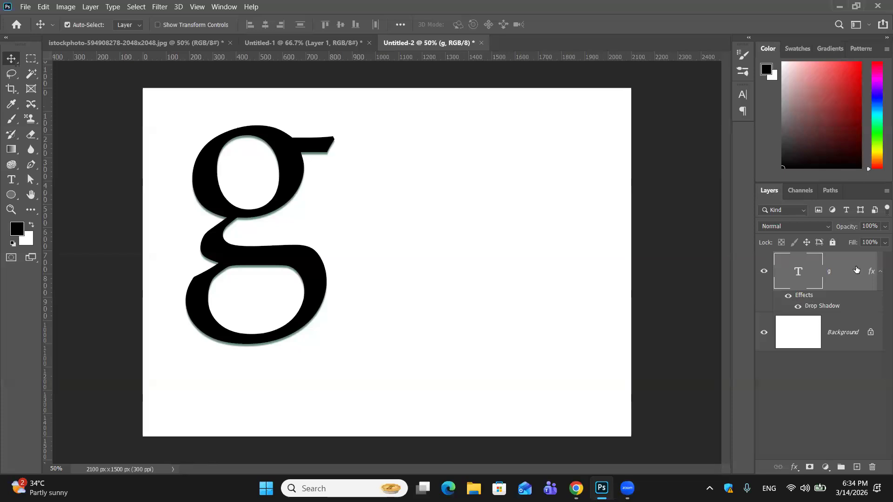
Reopen the "g" layer's Drop Shadow settings and set the shadow distance to 23 px
double_click(855, 269)
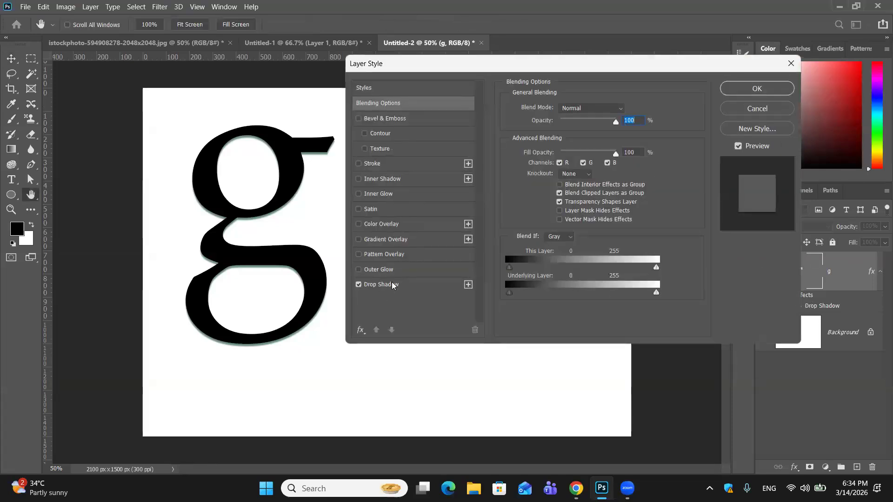
click(392, 285)
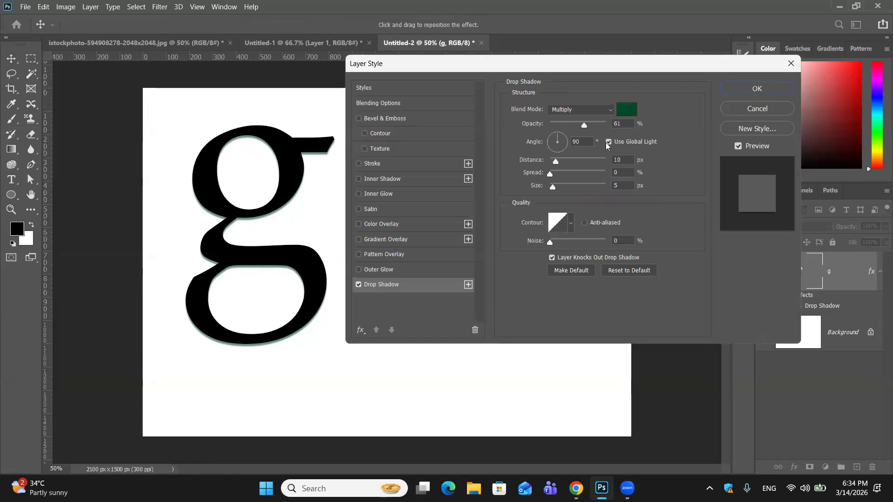
drag(484, 63, 602, 62)
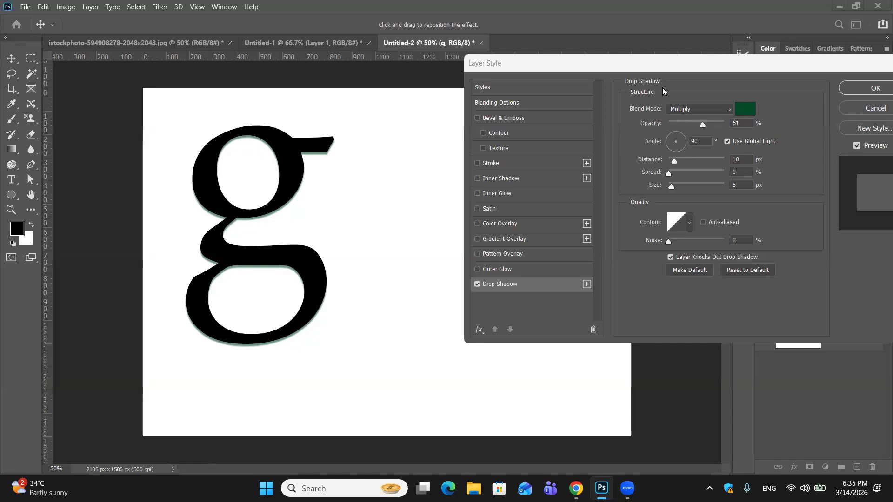
click(493, 69)
drag(492, 69, 396, 65)
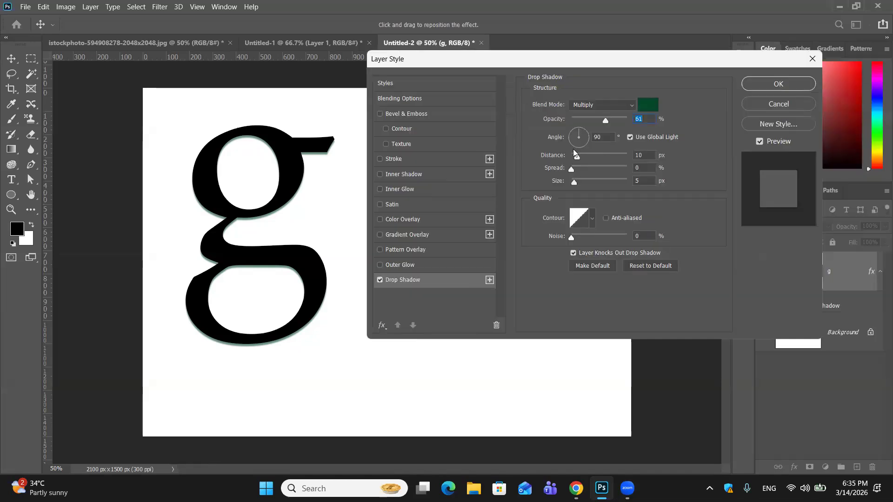
drag(575, 158, 582, 160)
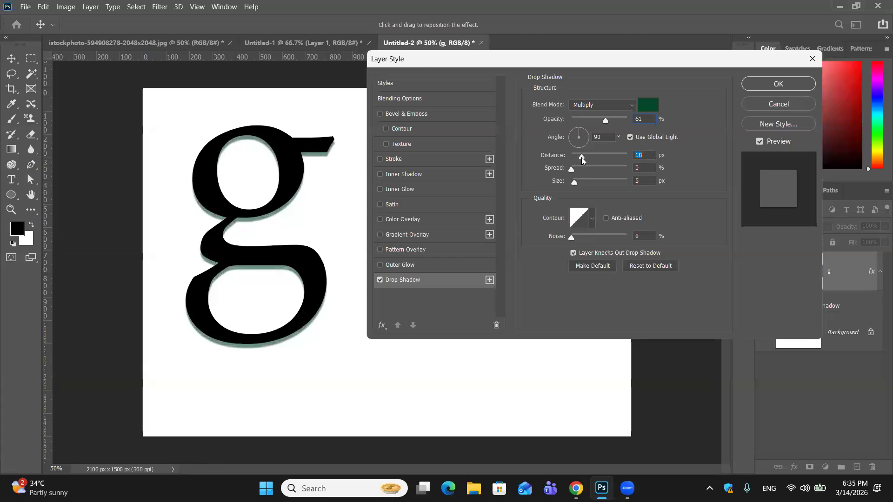
drag(582, 159, 585, 157)
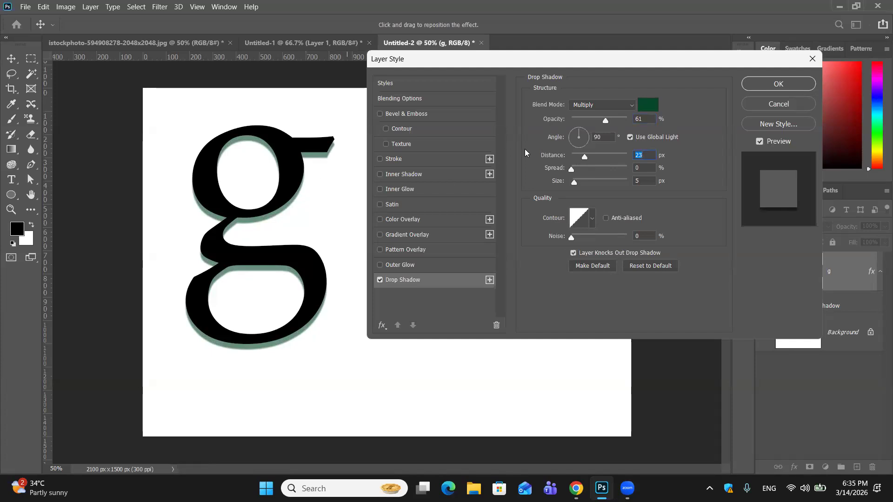
Keep the drop shadow's spread at 0% and set its size to 38 px
drag(573, 170, 553, 171)
click(573, 182)
drag(576, 180, 583, 180)
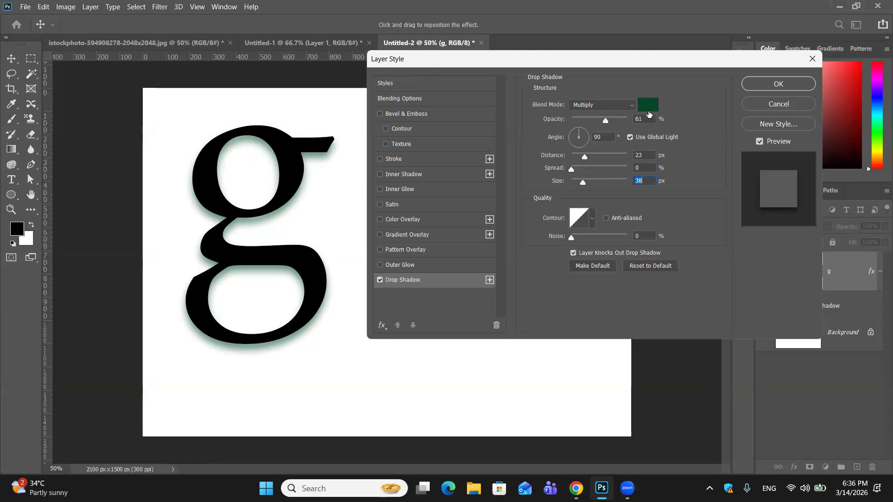
Change the drop shadow color to near-black 010e08
click(649, 110)
click(540, 257)
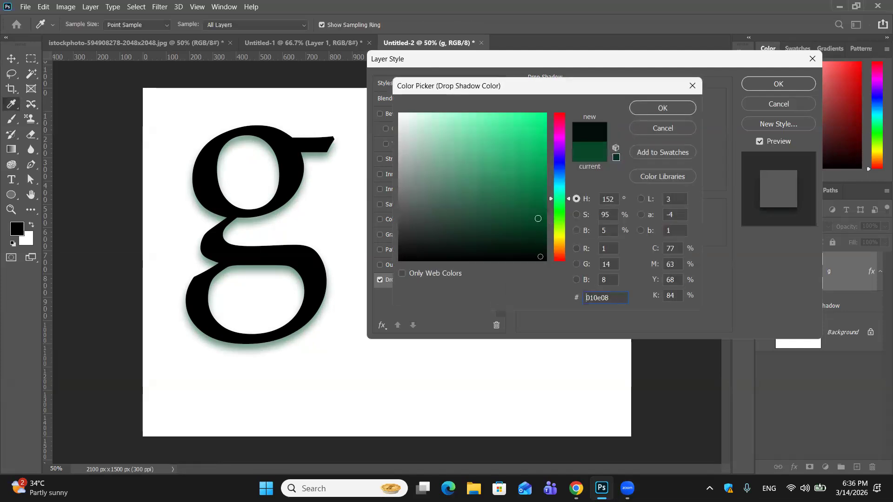
click(660, 110)
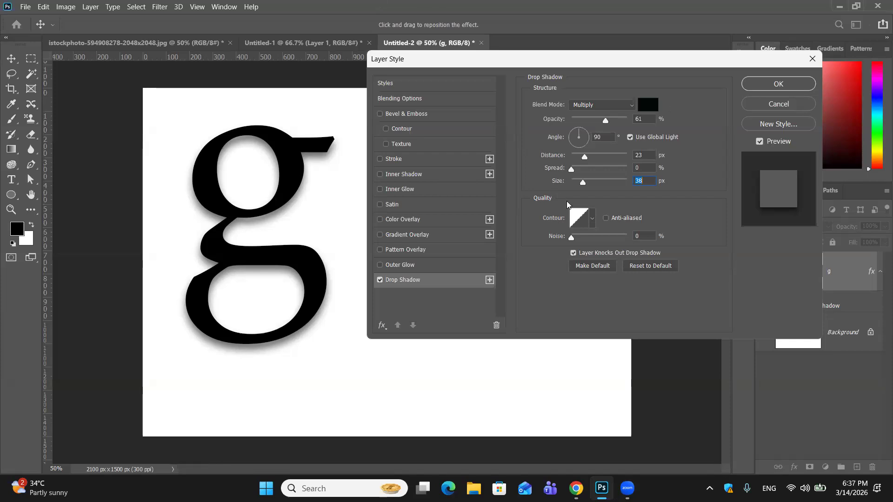
Choose the Linear contour for the drop shadow and try reshaping its curve in the Contour Editor, then cancel the edits
click(591, 220)
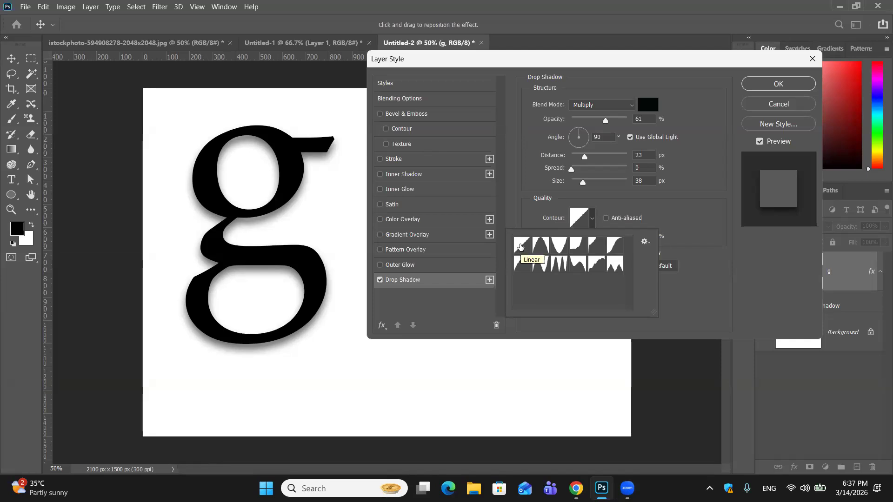
click(519, 247)
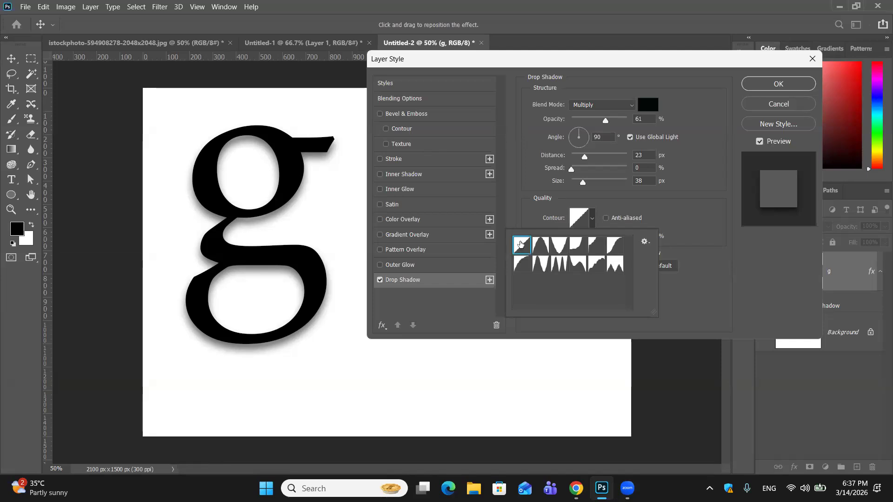
click(575, 217)
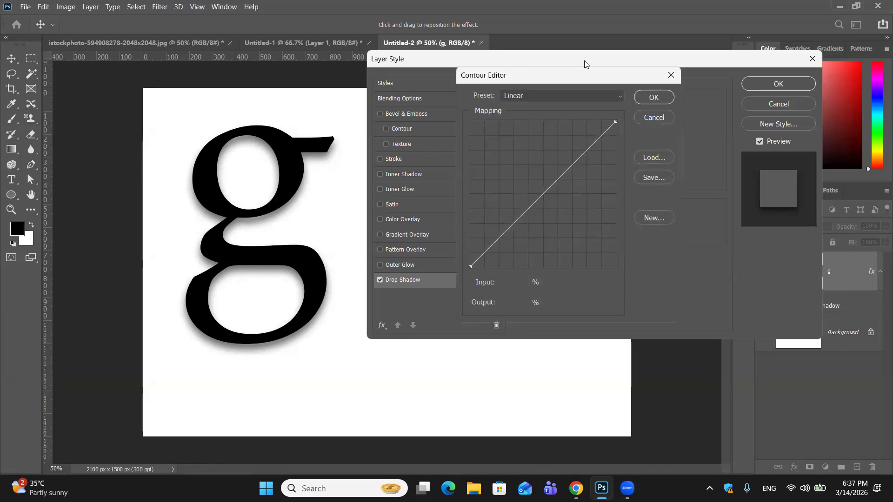
drag(530, 209, 542, 185)
drag(542, 186, 461, 132)
drag(534, 232, 536, 199)
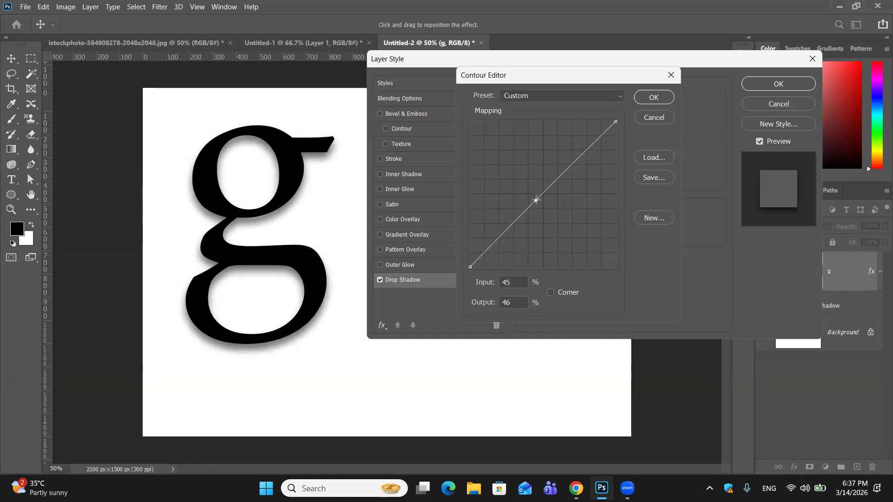
click(648, 116)
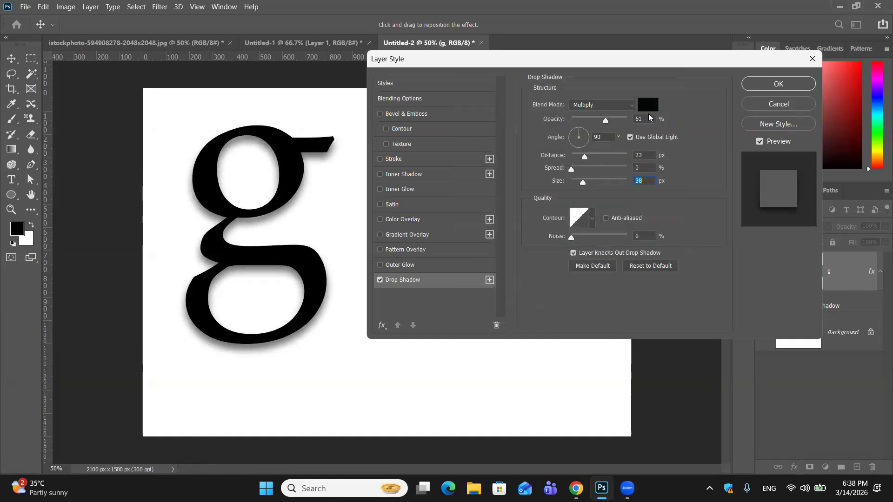
click(577, 221)
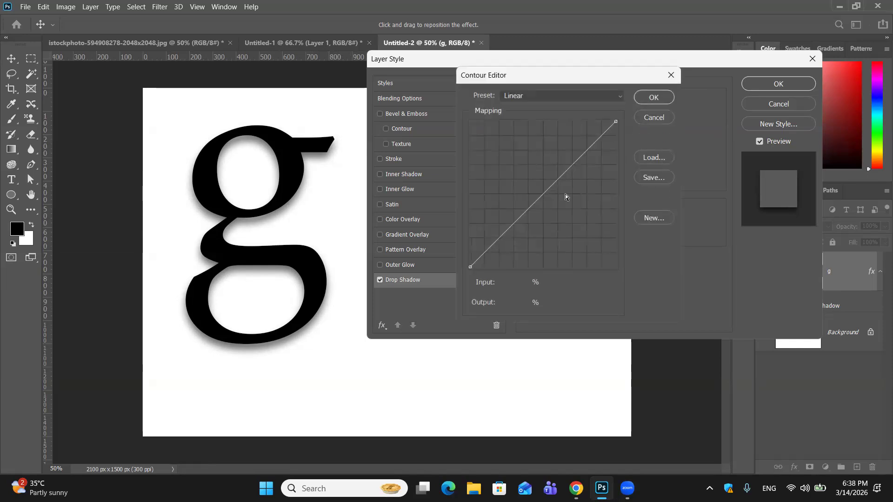
click(663, 116)
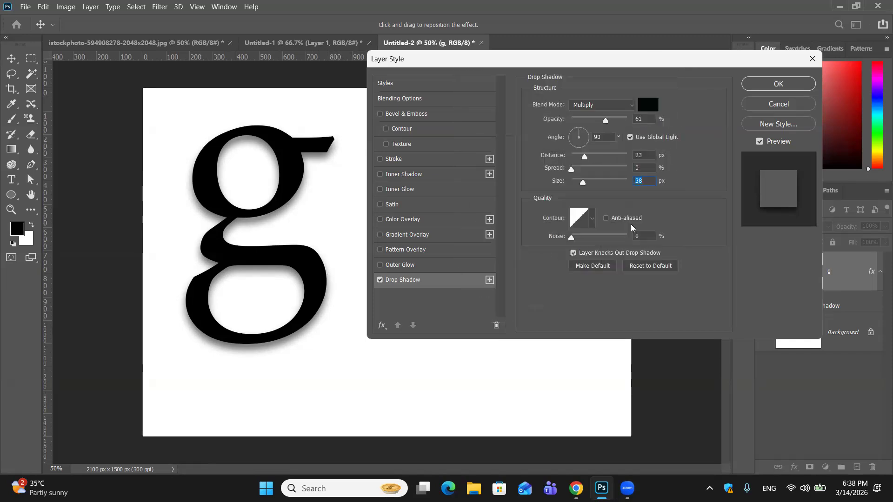
Try the Cone contour and its inverted version on the drop shadow, and return to Cone
click(593, 220)
click(540, 245)
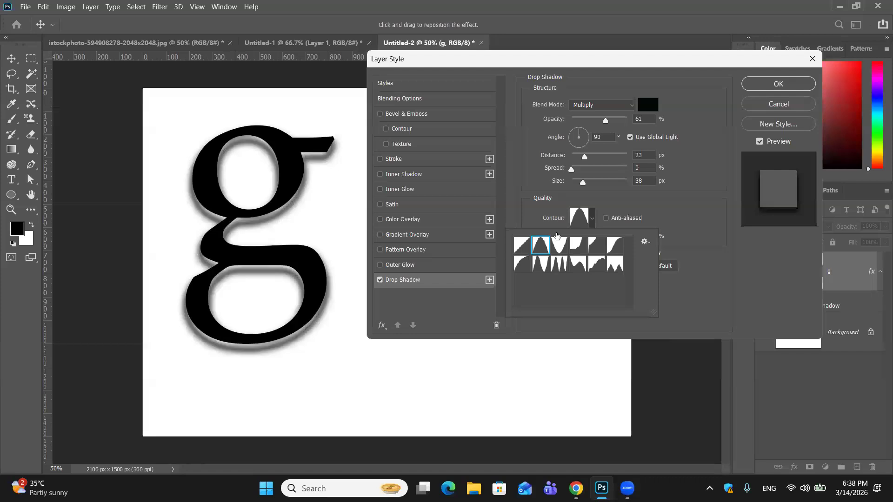
click(566, 246)
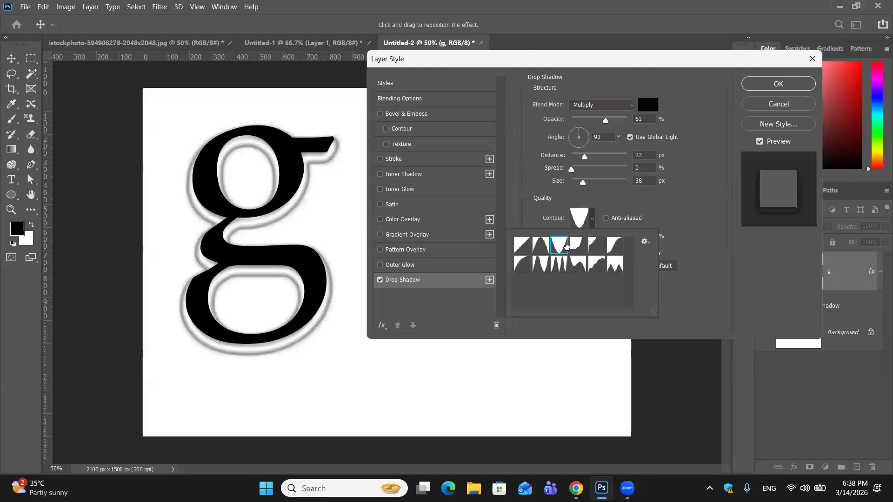
click(542, 243)
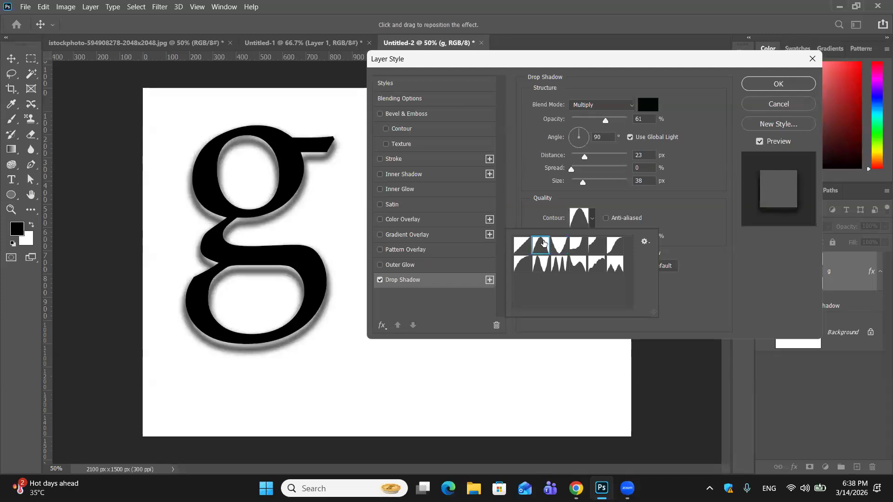
Try removing the peak point from the Cone contour's curve in the Contour Editor and cancel the edit
click(585, 215)
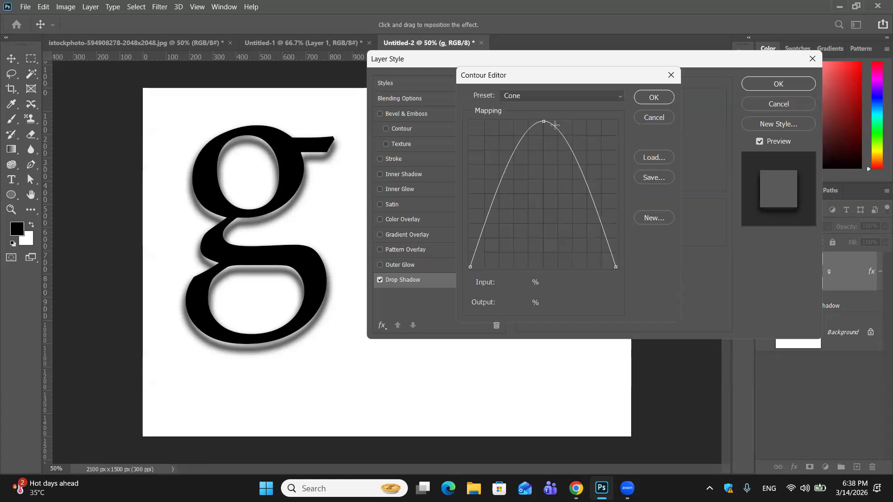
drag(544, 122, 466, 134)
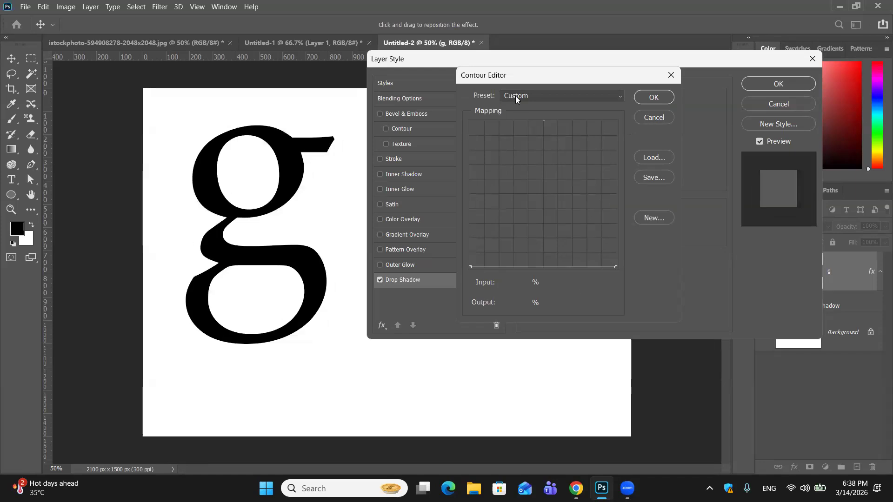
click(652, 119)
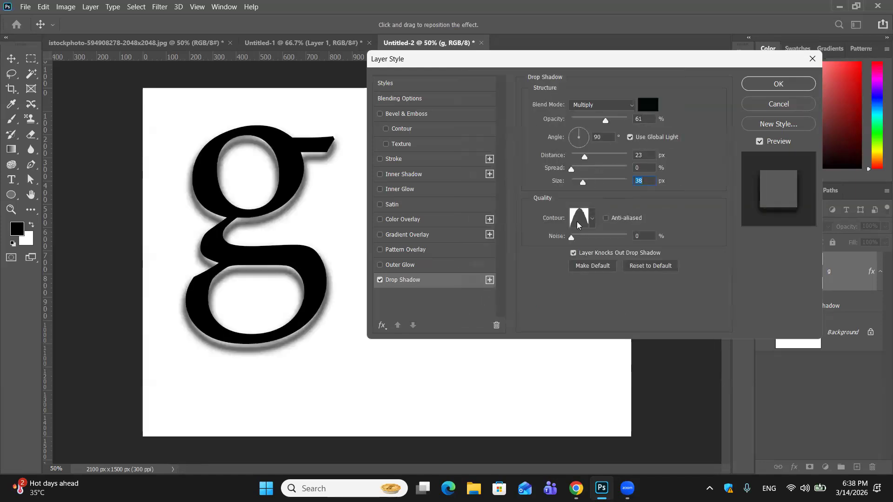
click(576, 221)
click(647, 118)
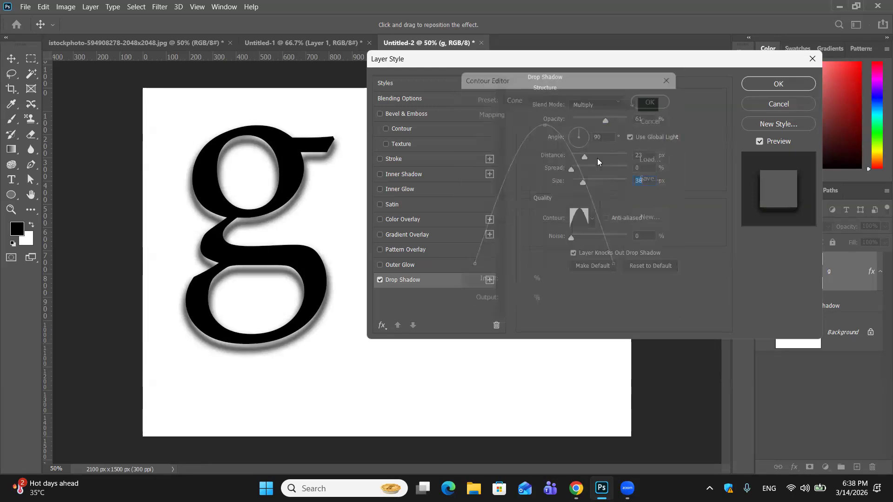
Try the other contour presets on the drop shadow, restore the Linear contour and keep the noise at 0%
click(591, 217)
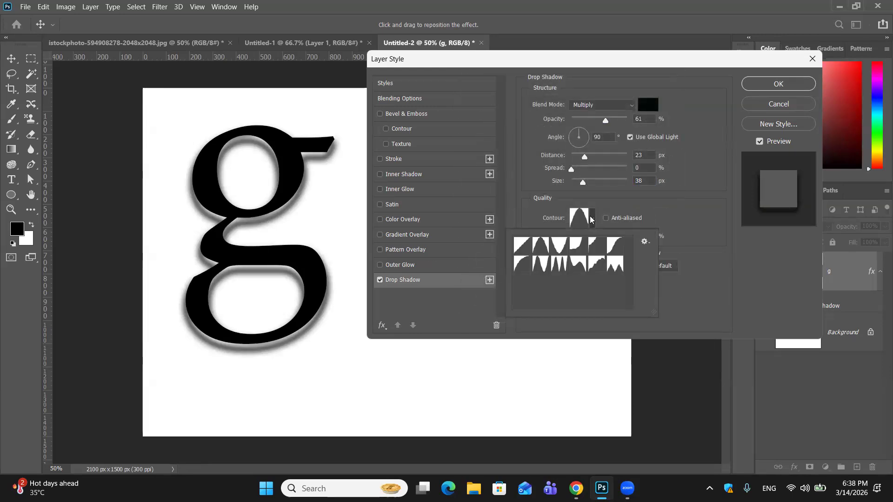
click(563, 244)
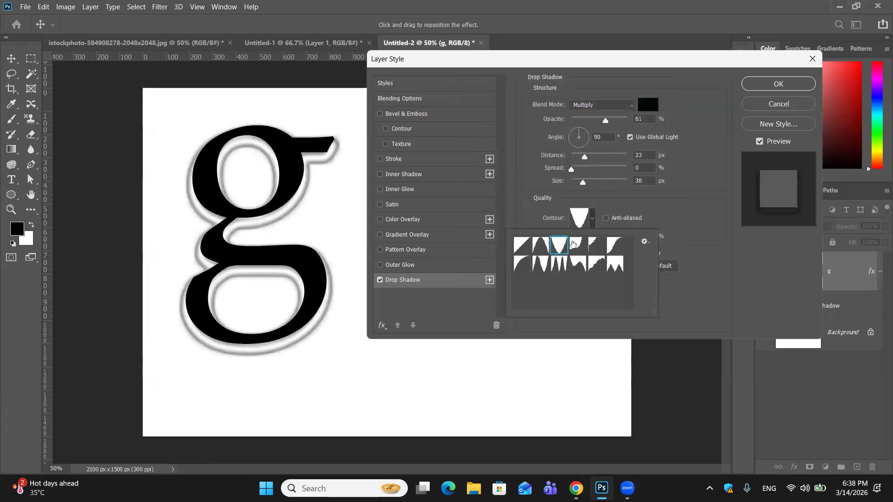
click(576, 244)
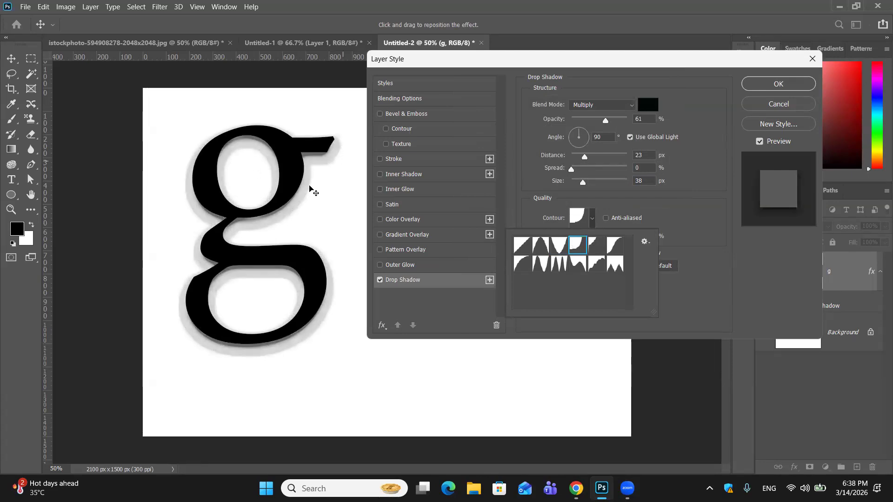
click(598, 252)
click(614, 247)
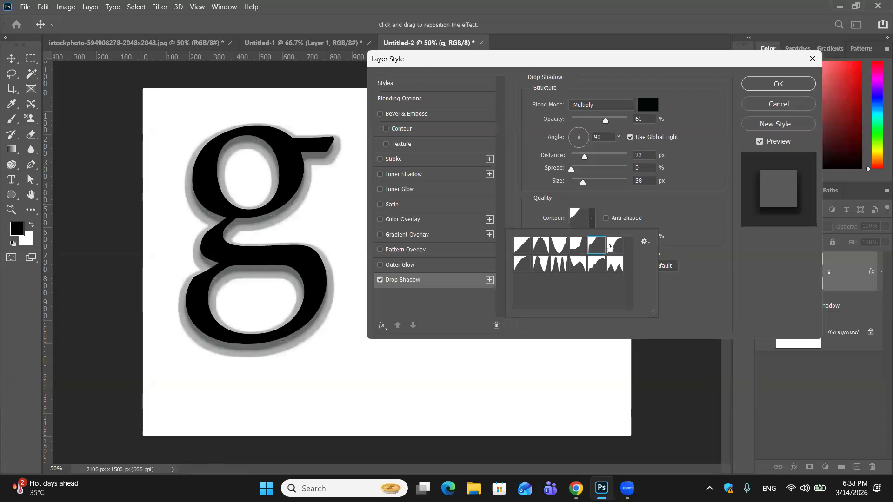
click(523, 263)
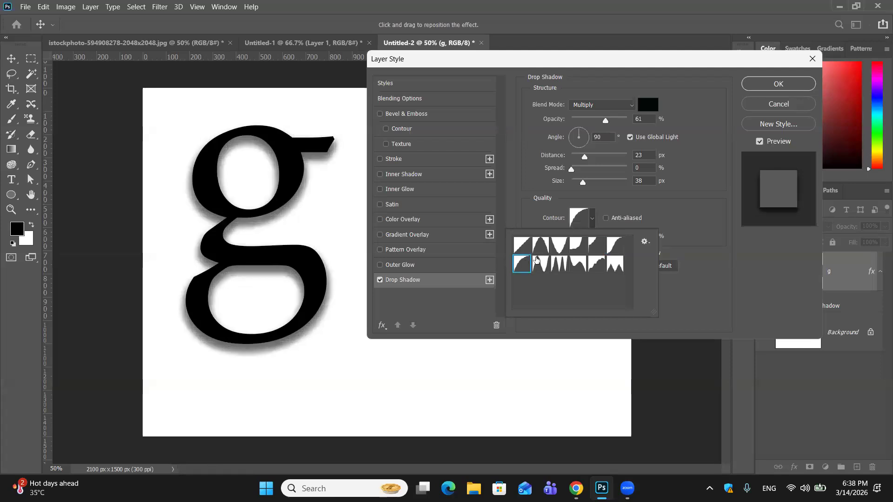
click(536, 259)
click(560, 263)
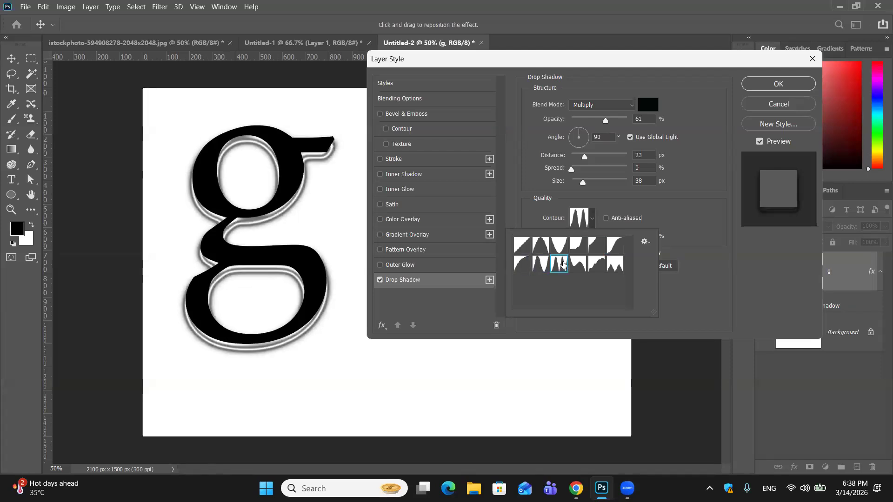
click(577, 264)
click(600, 264)
click(616, 264)
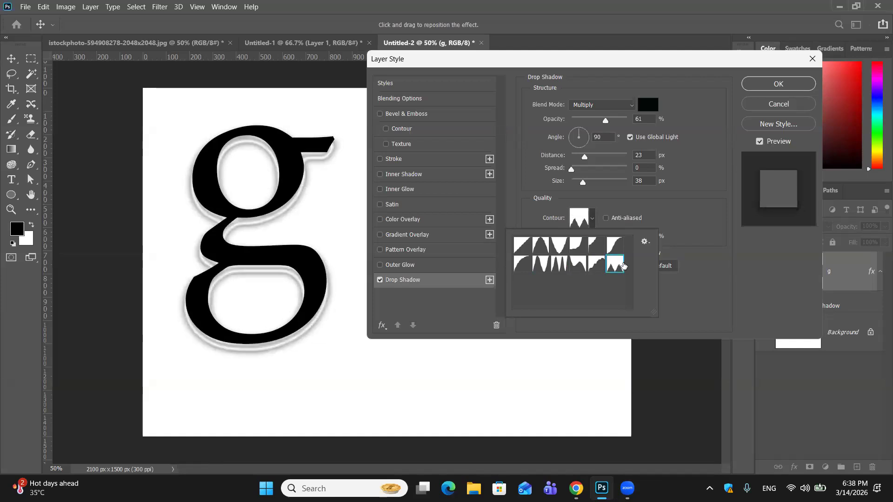
click(521, 246)
click(537, 207)
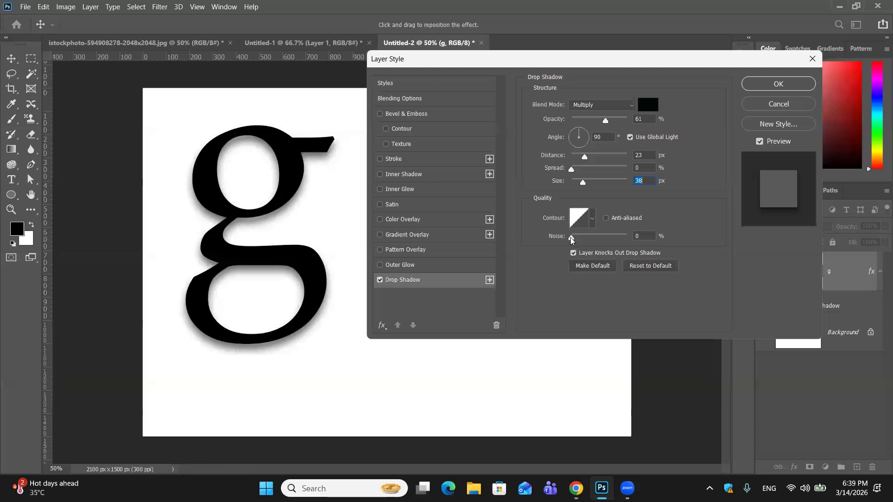
mouse_move(571, 238)
mouse_down()
mouse_move(594, 241)
mouse_move(571, 242)
mouse_up()
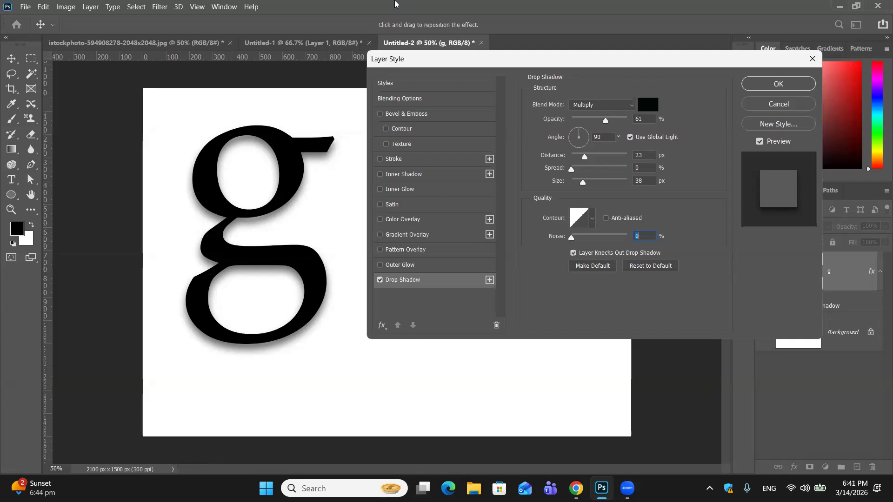
Replace the letter's Drop Shadow with an Outer Glow reset to its default settings, and apply the layer style
click(411, 265)
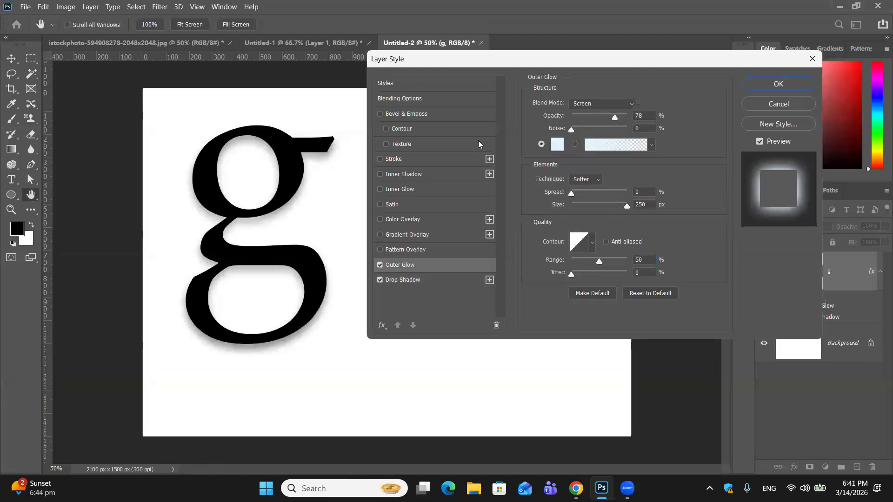
click(649, 294)
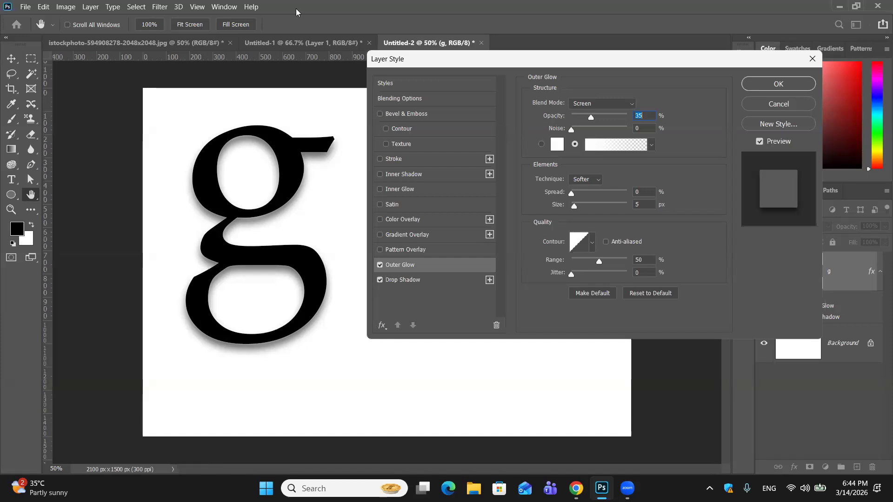
click(380, 280)
click(860, 354)
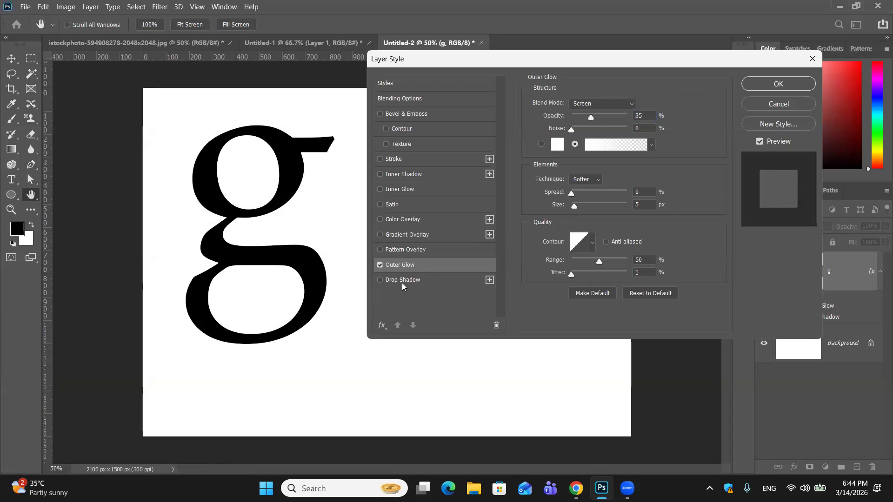
click(755, 87)
click(754, 87)
Set the background color to a medium gray and fill the Background layer with it
click(834, 341)
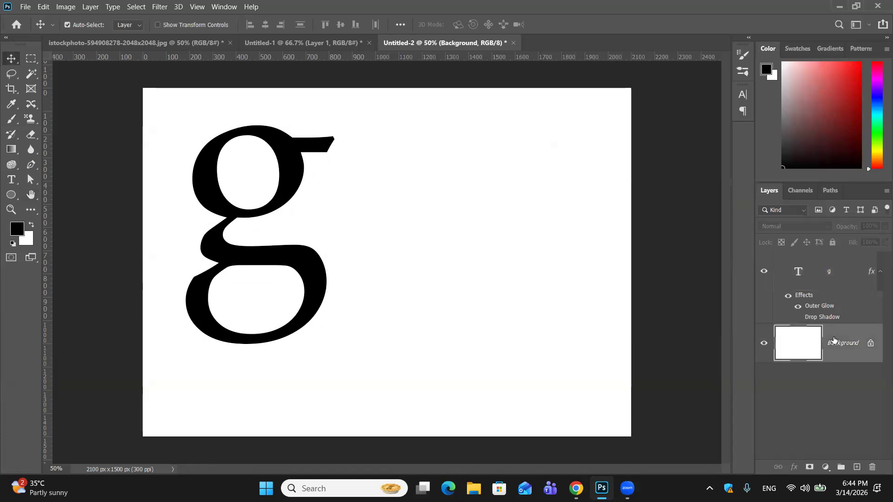
click(25, 242)
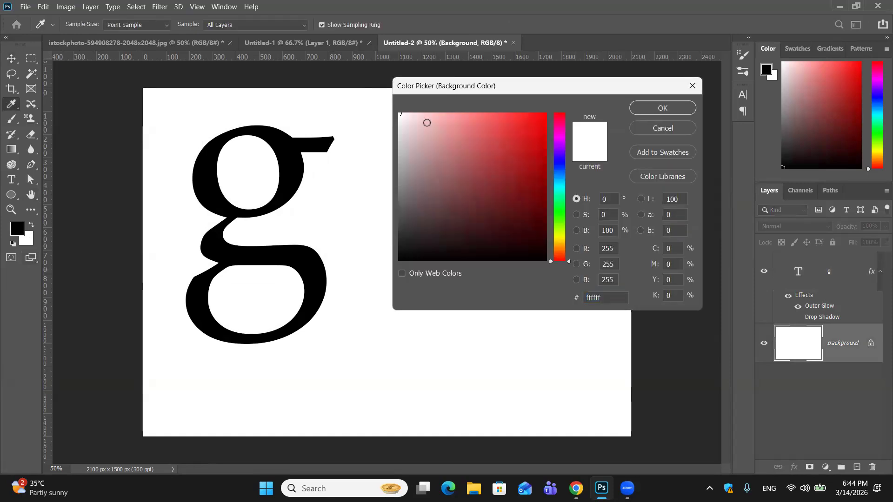
mouse_move(408, 146)
mouse_down()
mouse_move(408, 201)
mouse_move(405, 154)
mouse_up()
mouse_move(405, 188)
mouse_down()
mouse_move(406, 212)
mouse_move(410, 151)
mouse_move(399, 119)
mouse_up()
drag(396, 154, 399, 162)
click(644, 113)
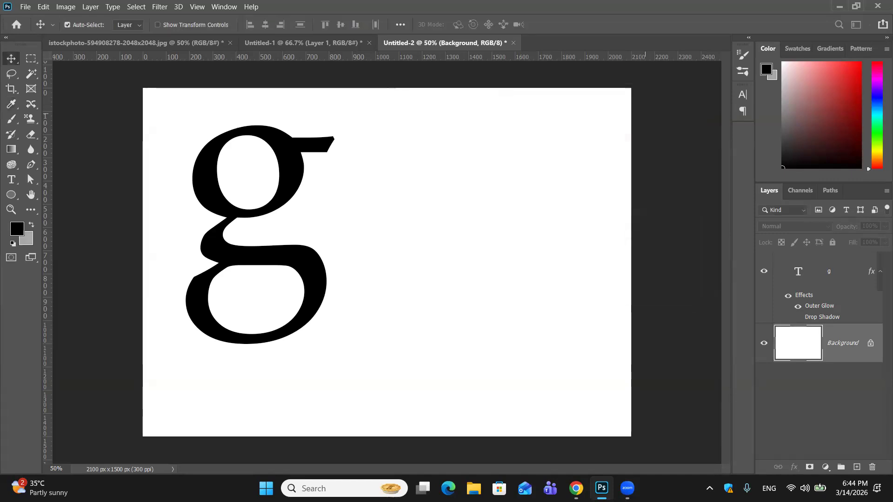
key(alt+BackSpace)
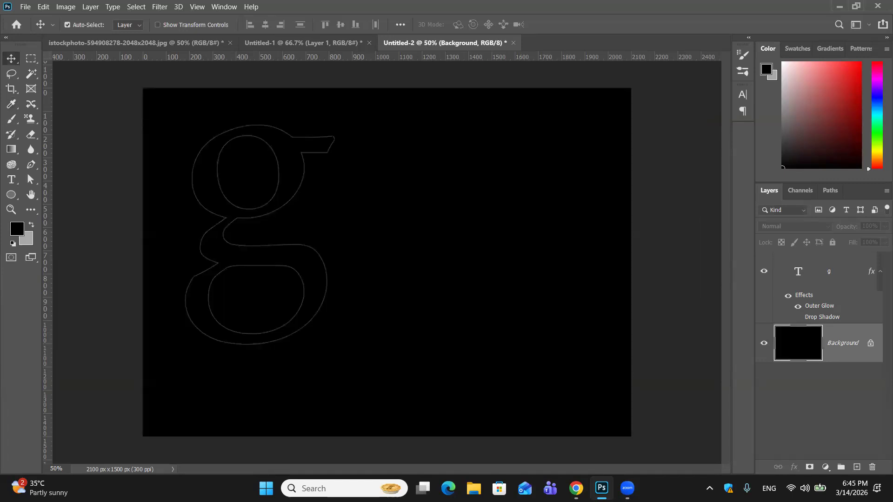
key(ctrl+z)
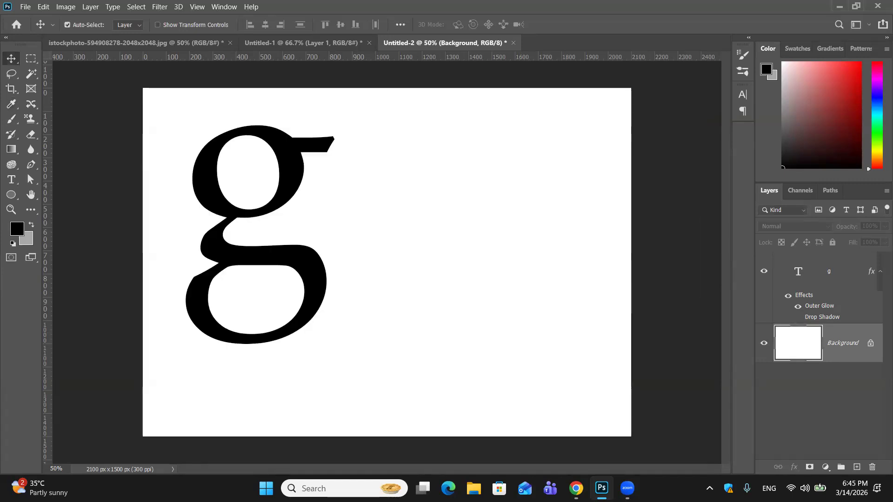
key(ctrl+BackSpace)
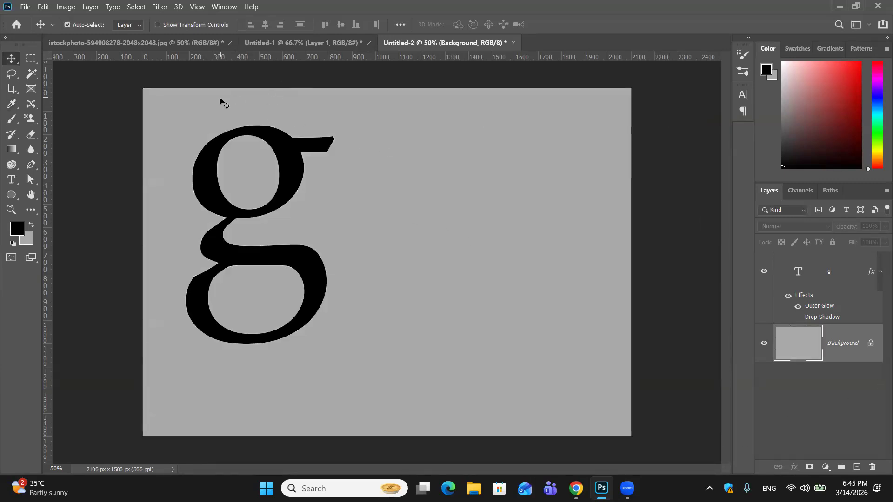
Try the Multiply blend mode on the letter's Outer Glow, return it to Screen and apply the layer style
double_click(836, 274)
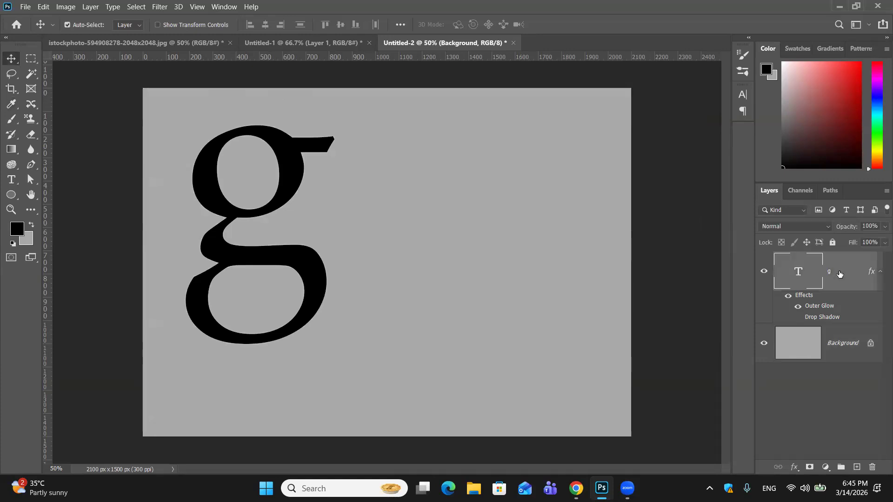
click(417, 269)
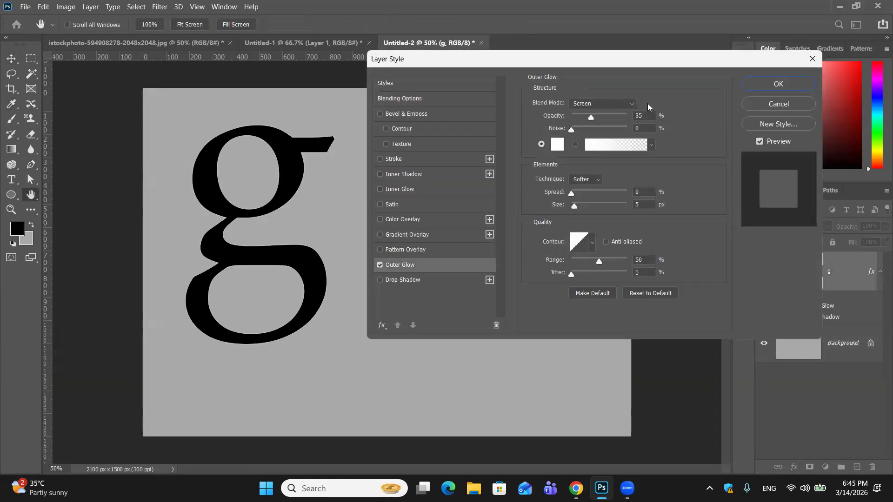
click(630, 105)
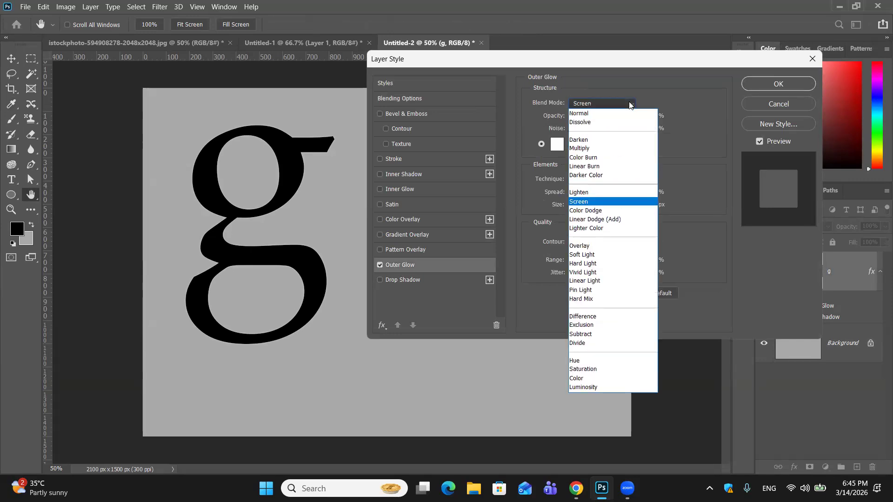
click(610, 151)
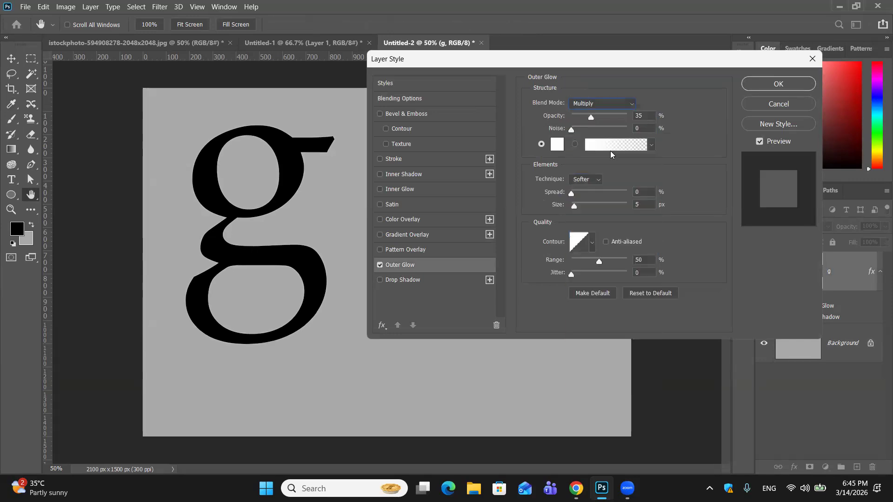
click(629, 104)
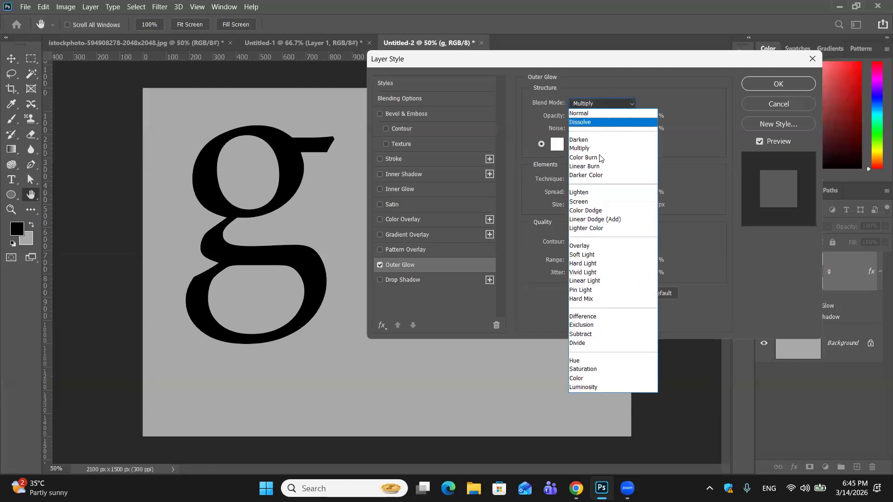
click(598, 203)
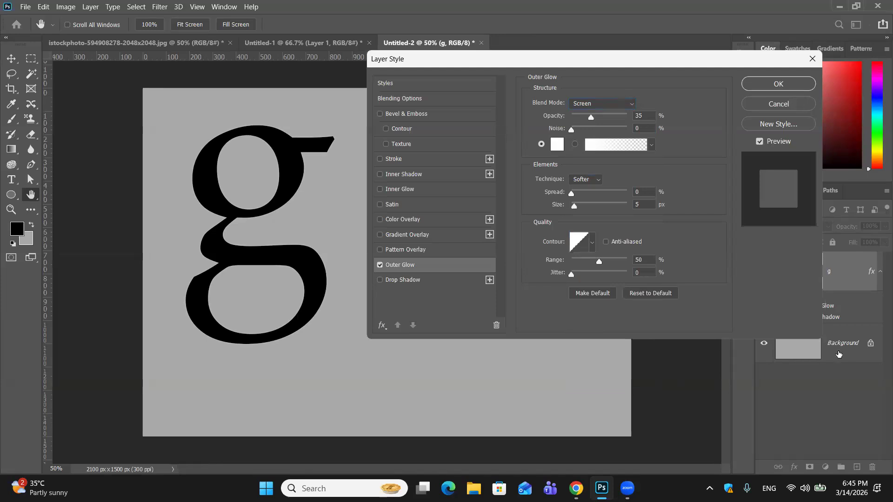
click(771, 89)
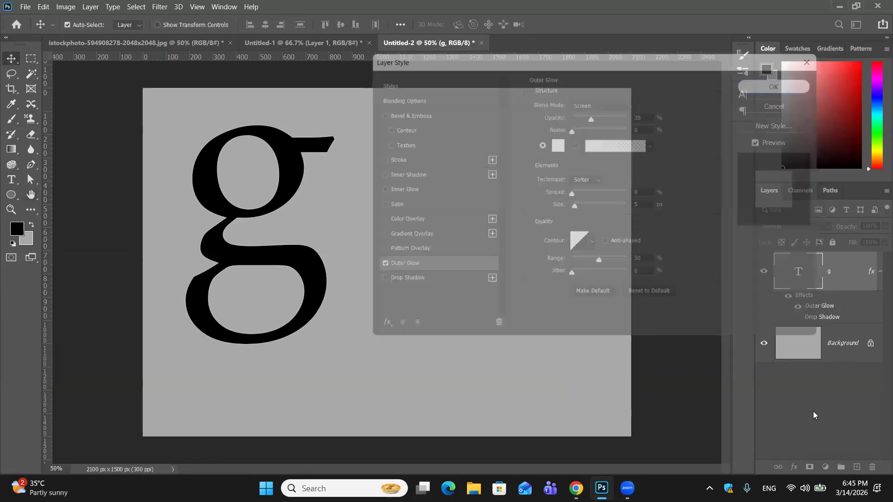
Try a black fill on the Background layer and refill it with the gray background color
click(849, 359)
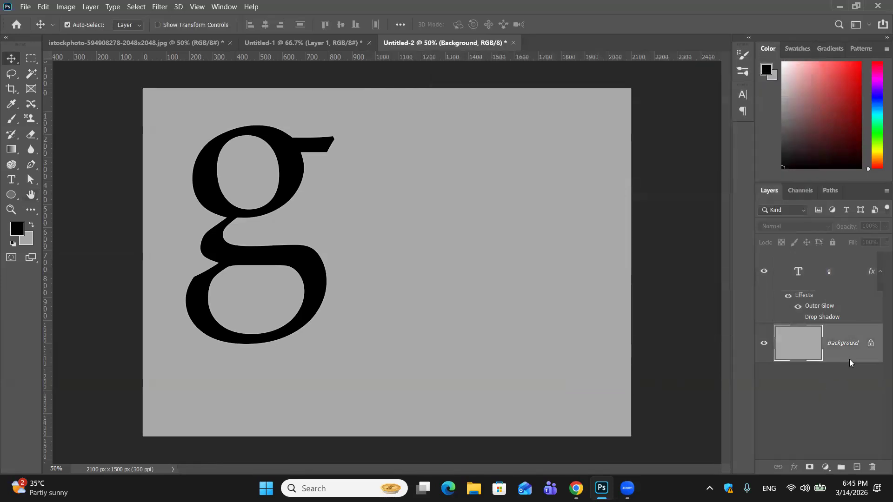
key(alt+BackSpace)
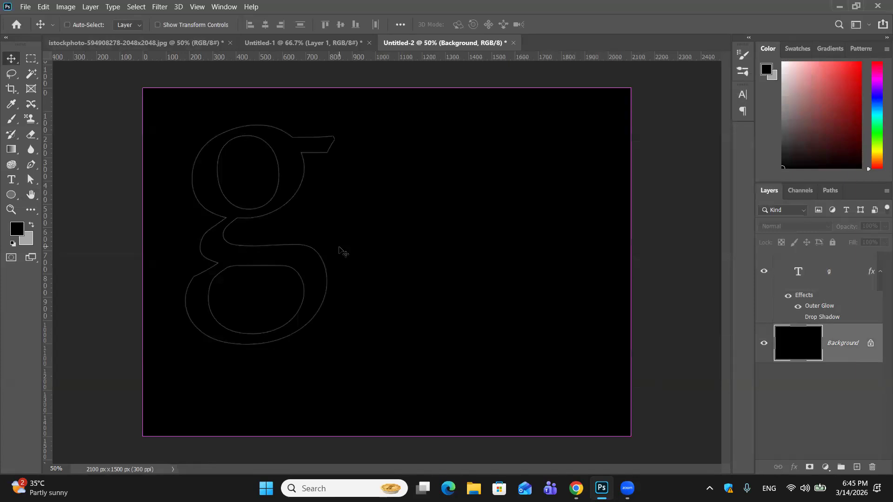
key(ctrl+BackSpace)
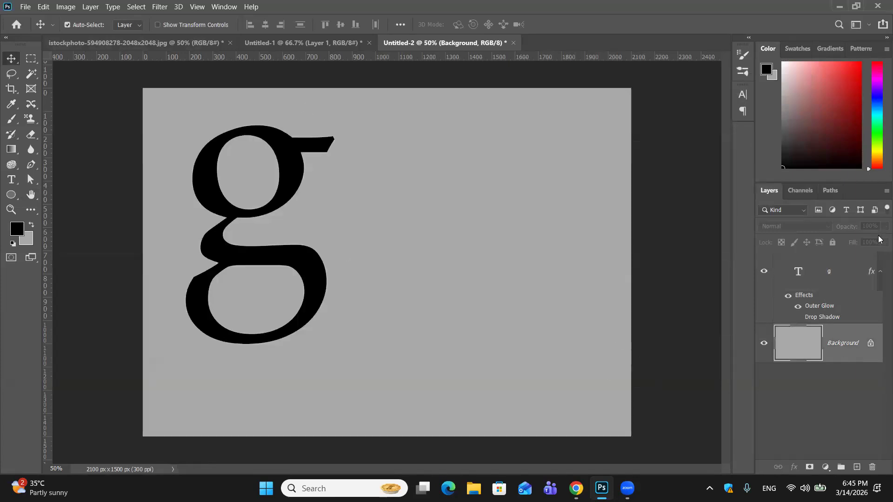
Set the size of the letter's Outer Glow to 10 px and apply the layer style
double_click(837, 277)
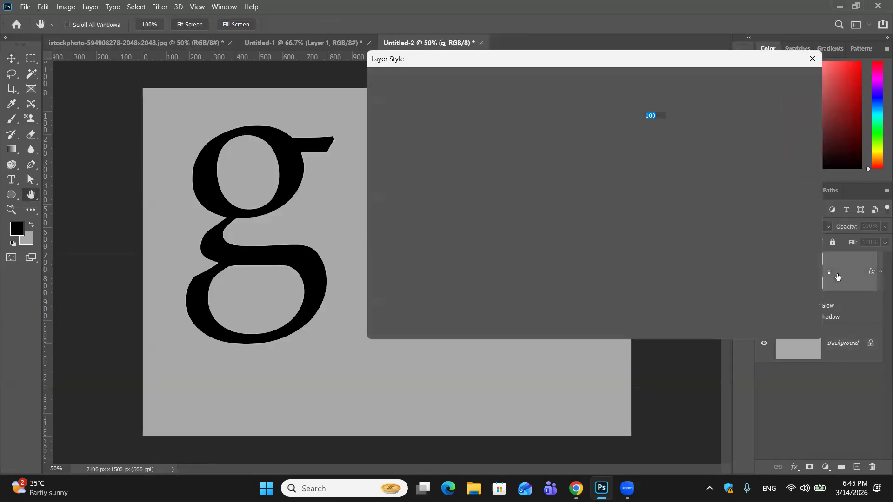
click(450, 268)
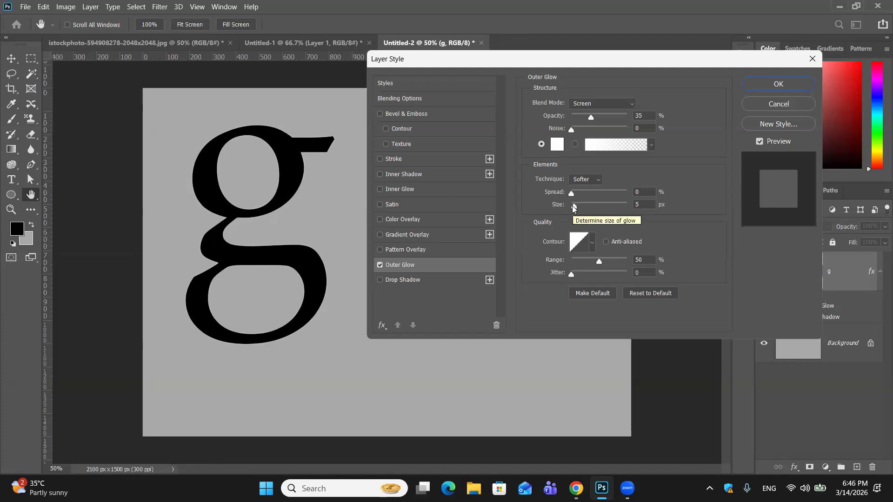
drag(571, 206, 576, 205)
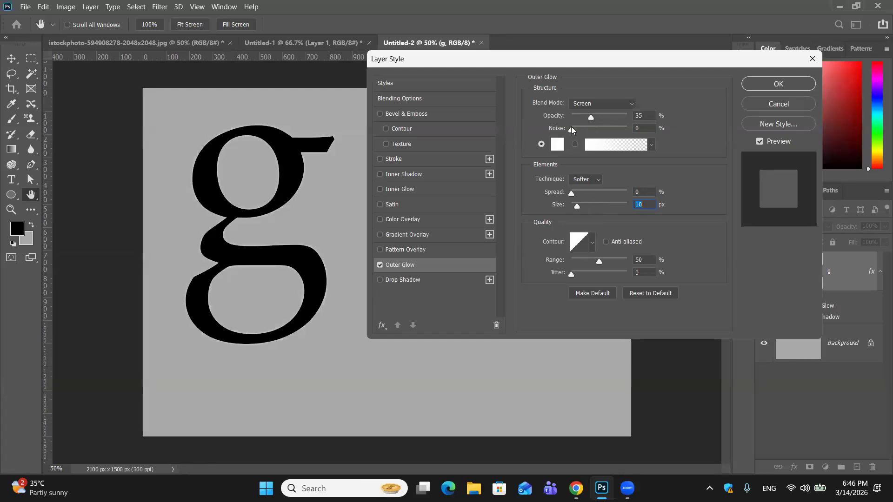
click(767, 88)
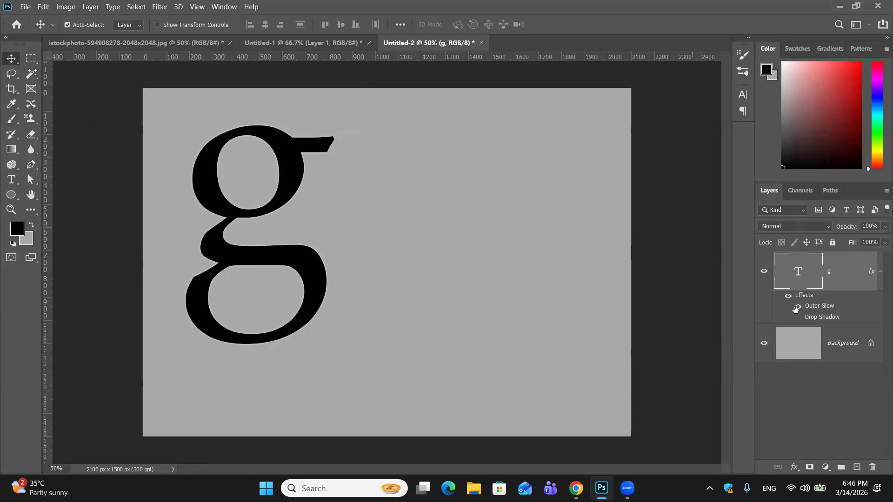
Set the background color to a dark gray and fill the Background layer with it
click(804, 348)
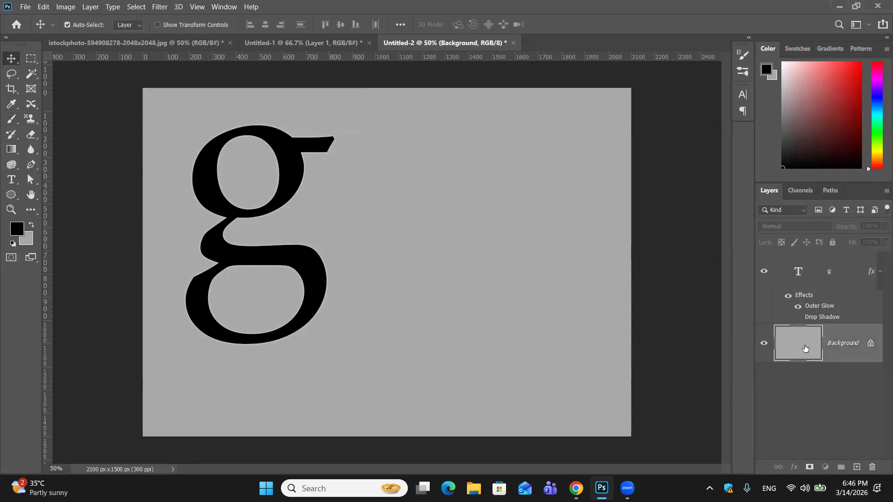
click(28, 236)
click(409, 227)
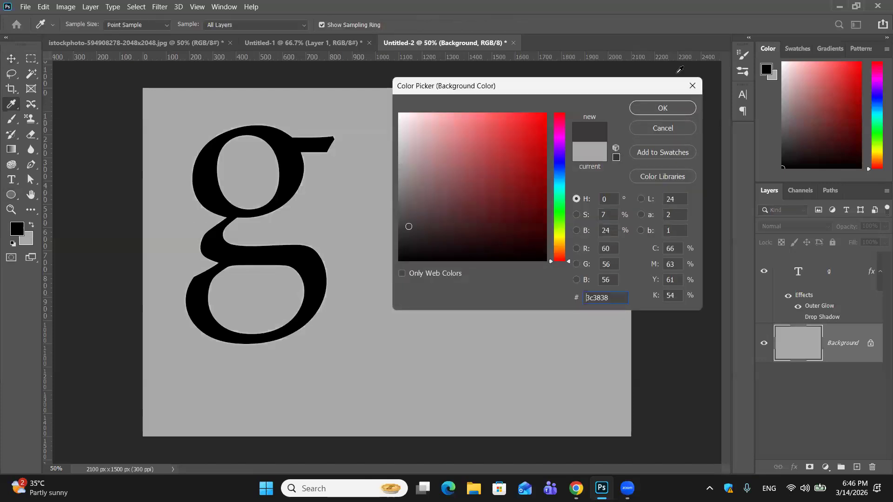
click(404, 224)
drag(403, 224, 402, 229)
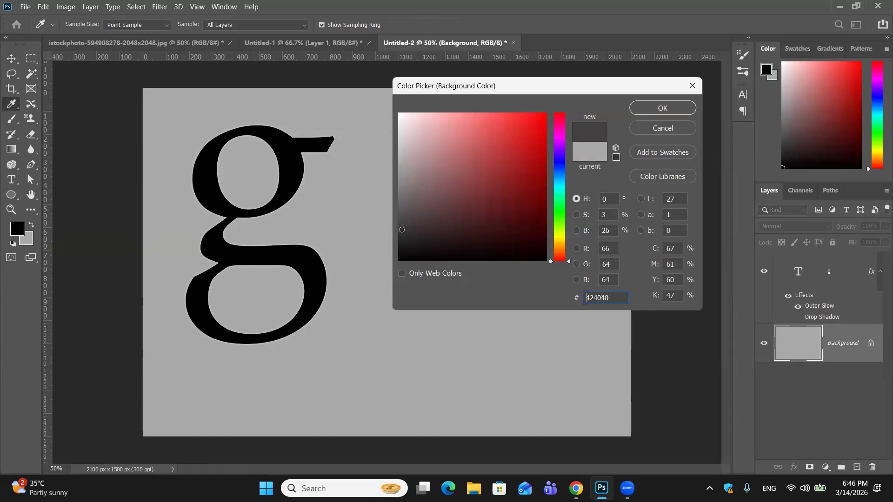
click(686, 114)
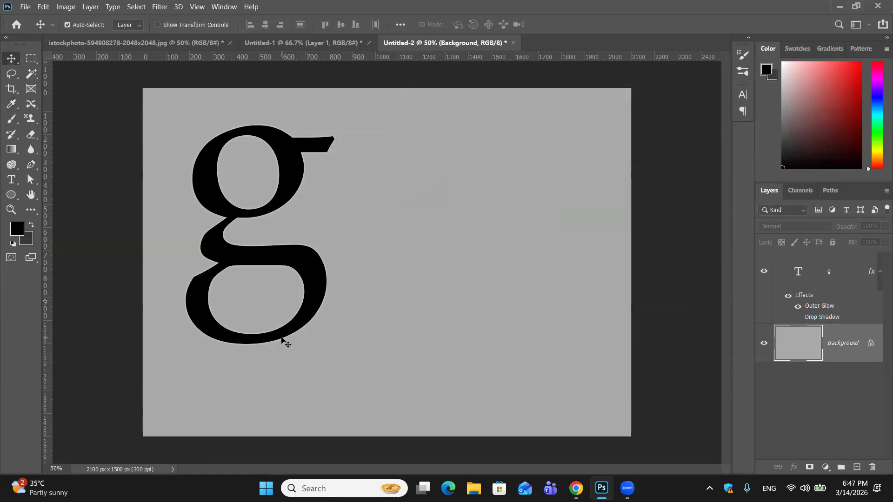
key(ctrl+BackSpace)
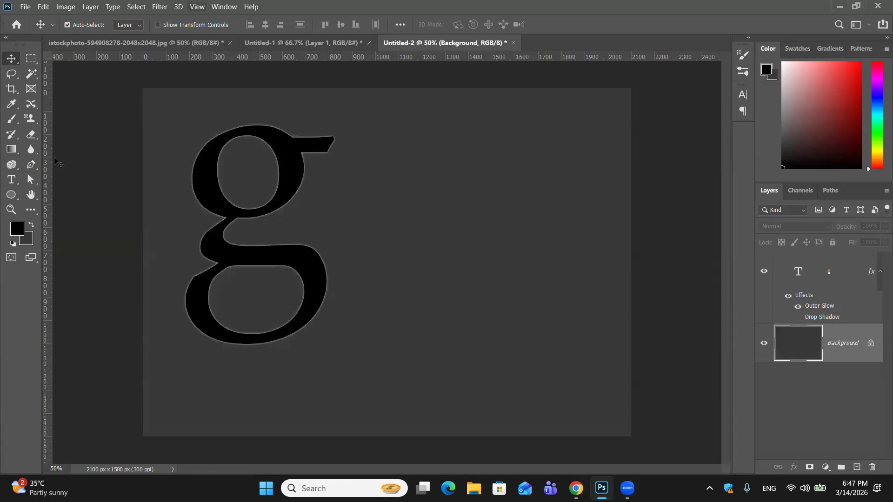
Review the Outer Glow settings of the letter "g" layer and close its layer style
click(843, 280)
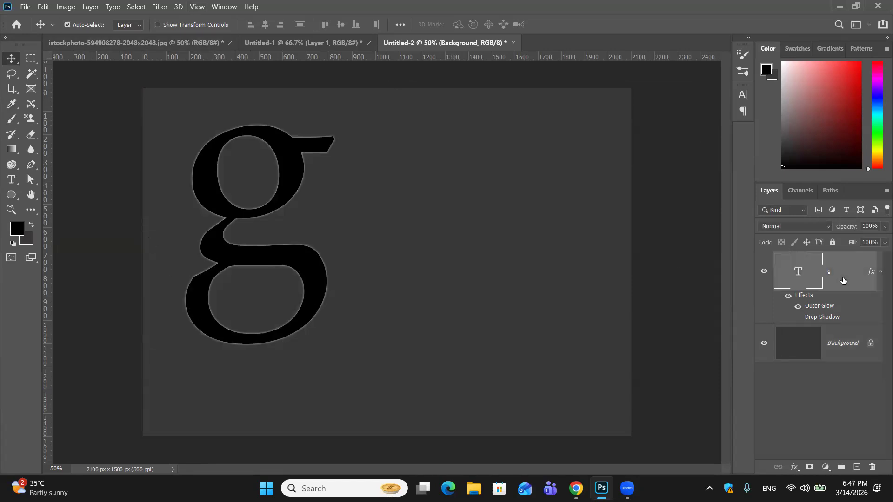
double_click(843, 280)
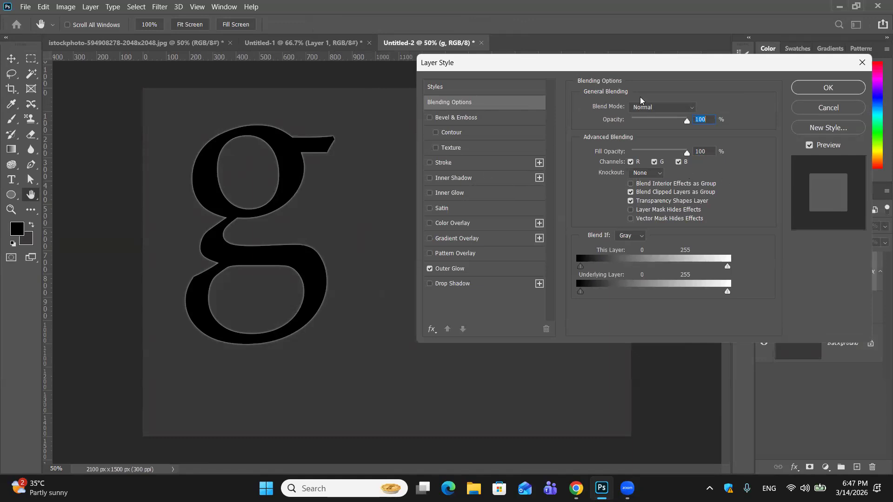
click(502, 268)
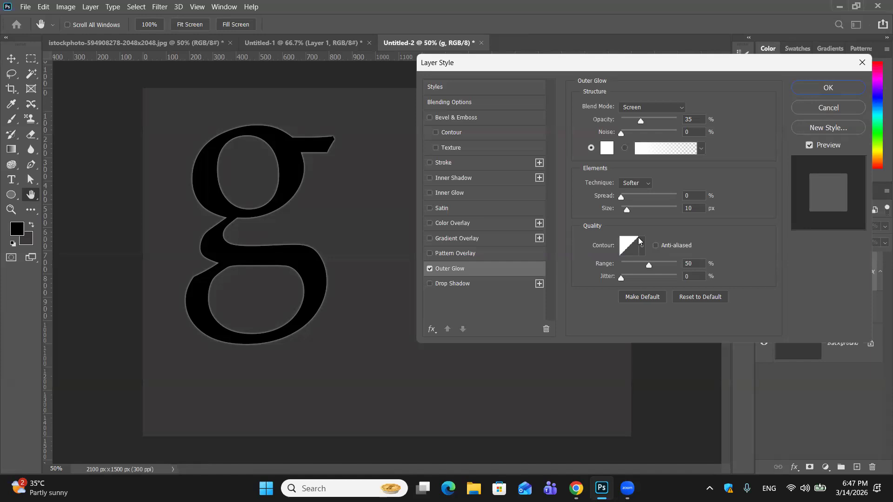
click(828, 88)
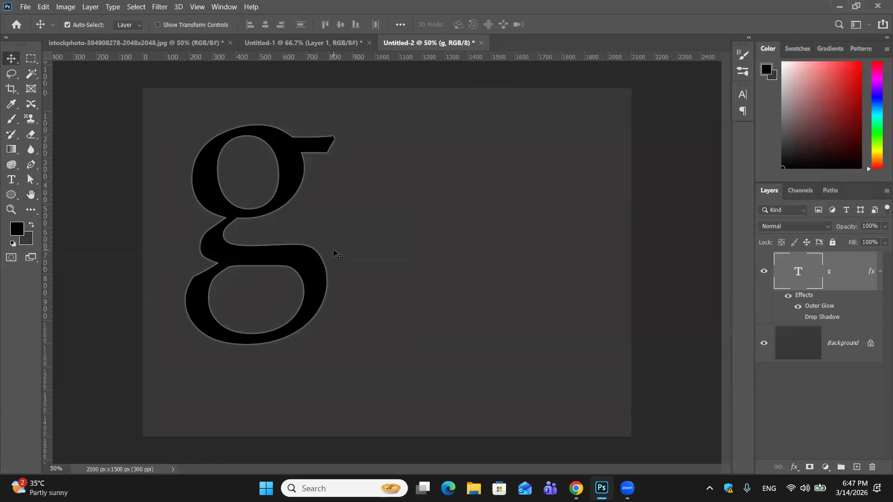
Examine the outer glow along the edges of the letter's lower bowl at 300% zoom
key(ctrl)
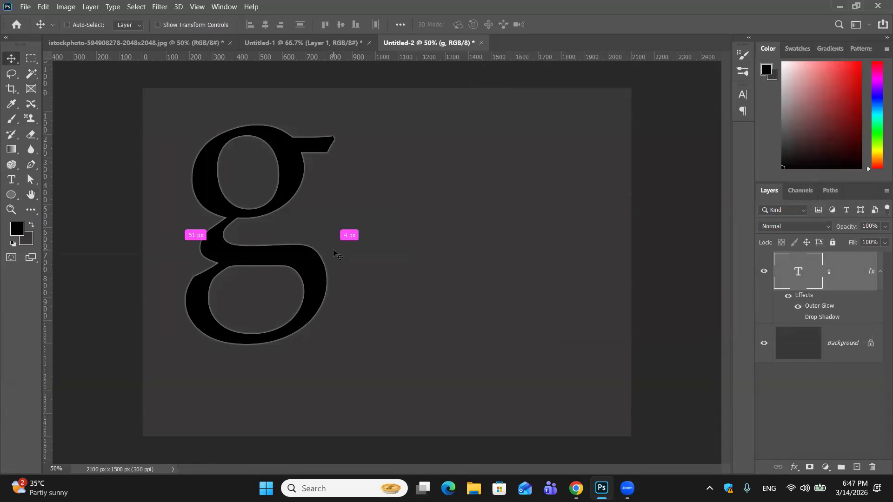
key(ctrl+plus)
key(ctrl+plus)
key(ctrl+plus)
key(ctrl+plus)
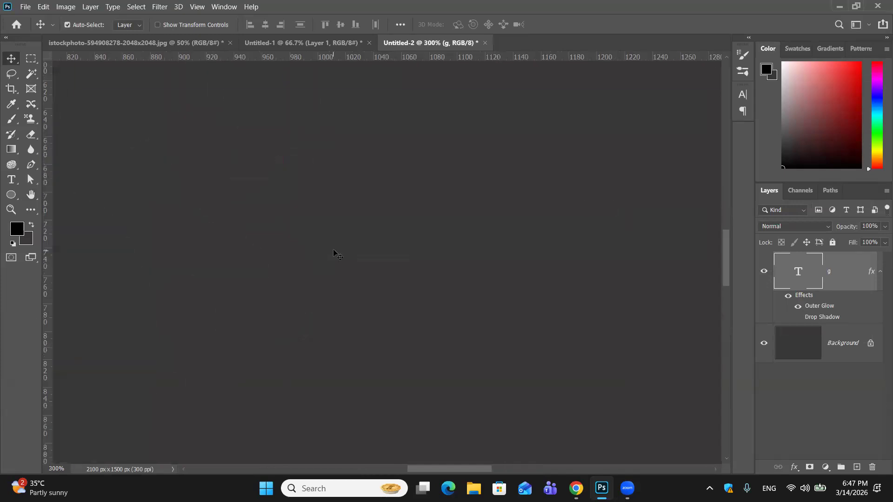
drag(235, 285, 585, 114)
drag(261, 191, 260, 164)
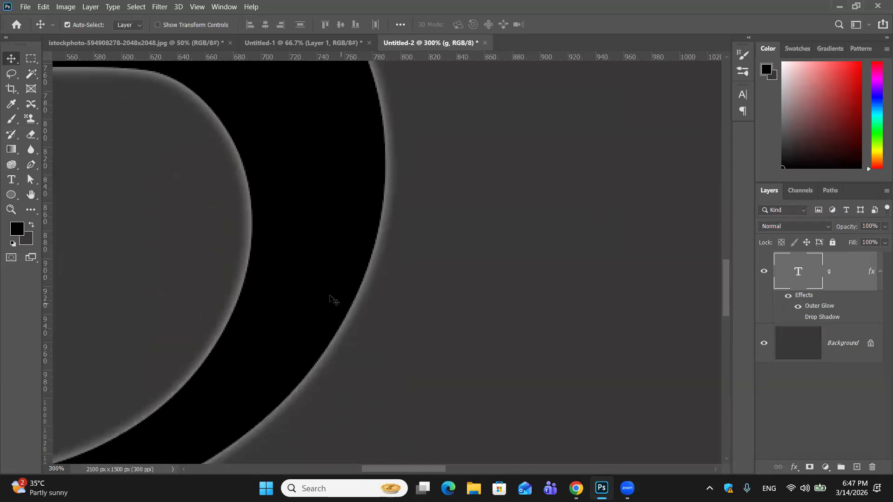
Open the outer glow settings of the letter g layer and increase the glow size to 62 px
drag(313, 261, 574, 267)
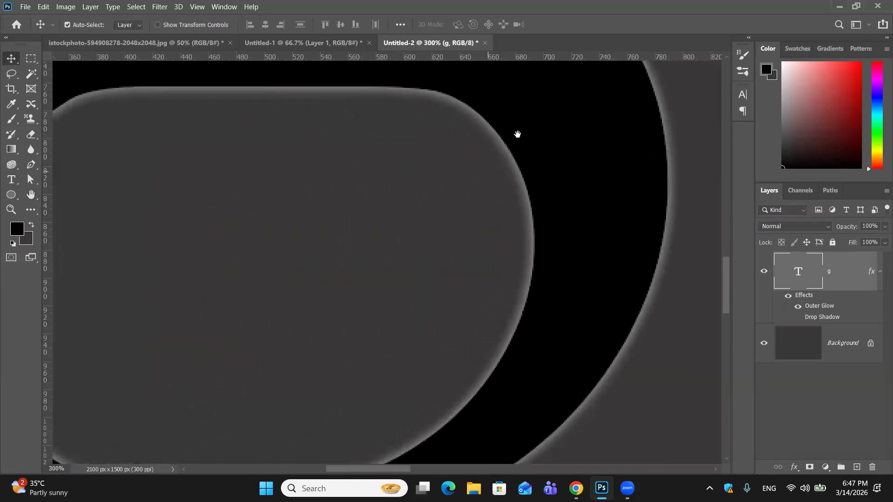
key(ctrl+minus)
key(ctrl+minus)
key(ctrl+minus)
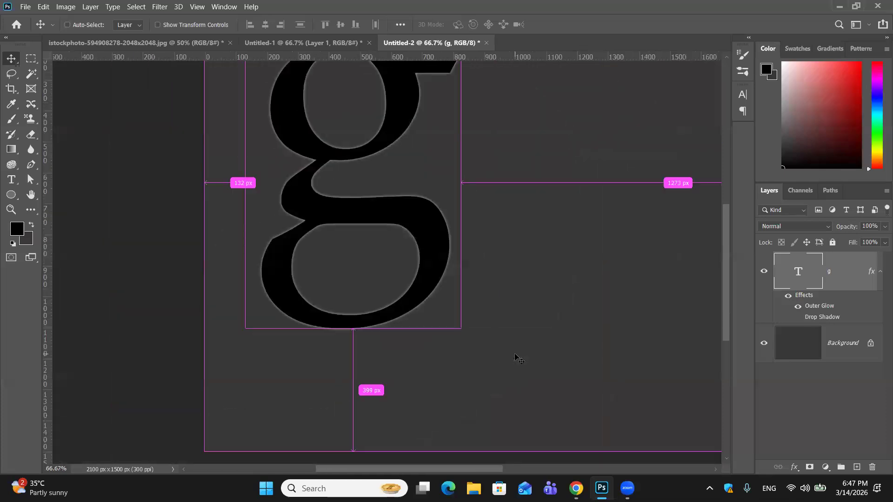
key(ctrl+minus)
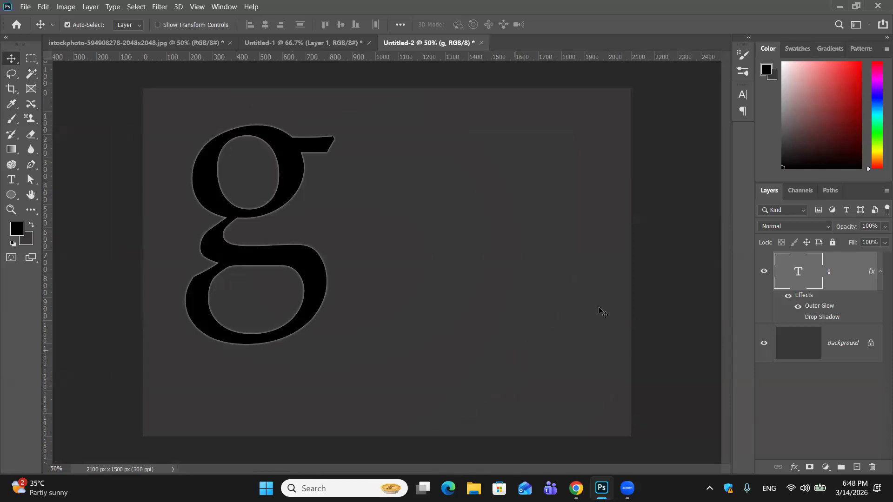
double_click(853, 278)
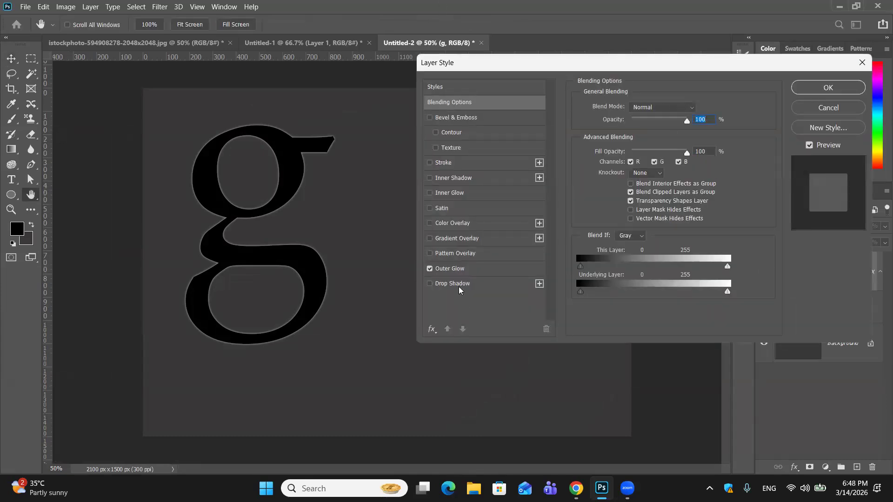
click(459, 269)
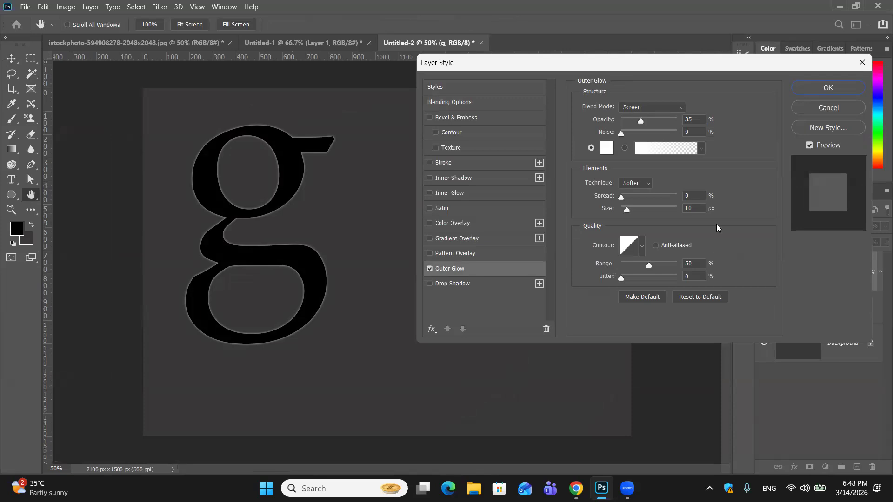
drag(626, 209, 641, 208)
drag(637, 211, 639, 210)
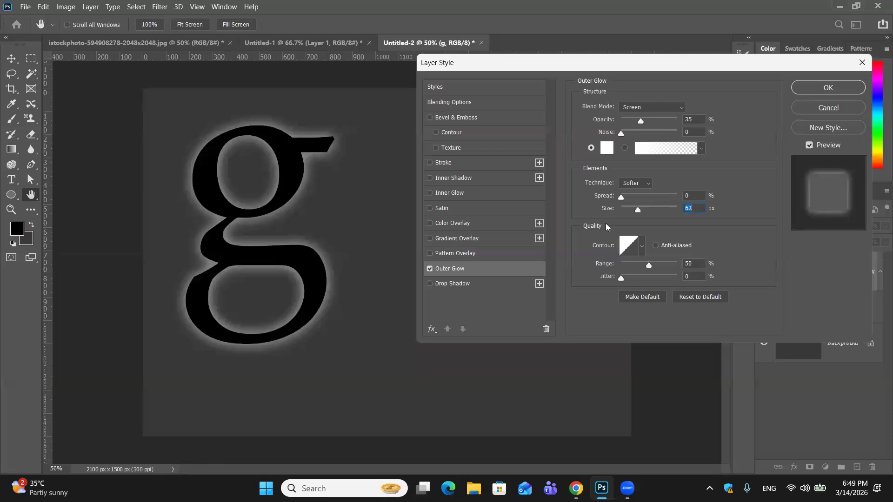
Try several contour presets on the outer glow and return it to the linear contour
click(627, 246)
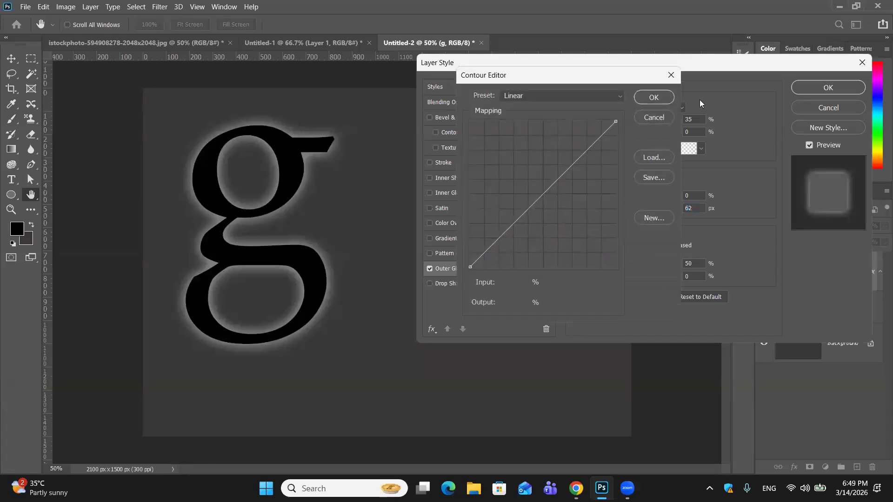
click(655, 97)
click(641, 245)
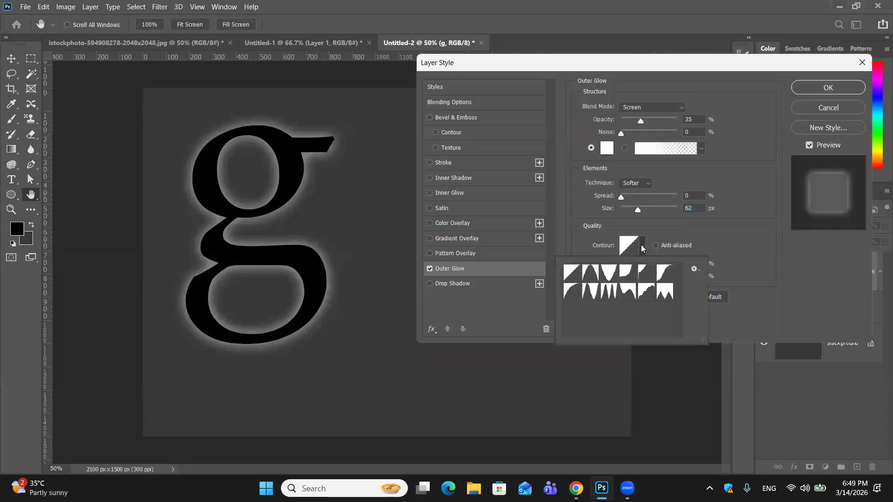
click(608, 274)
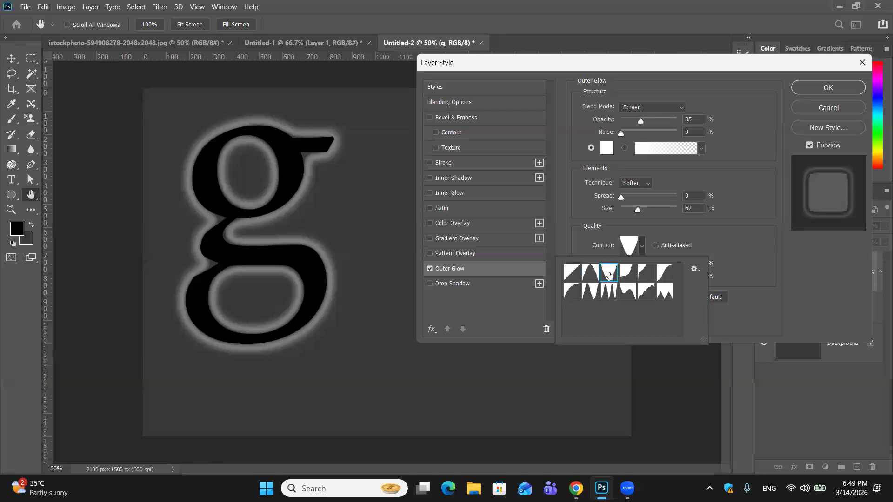
click(625, 273)
click(645, 274)
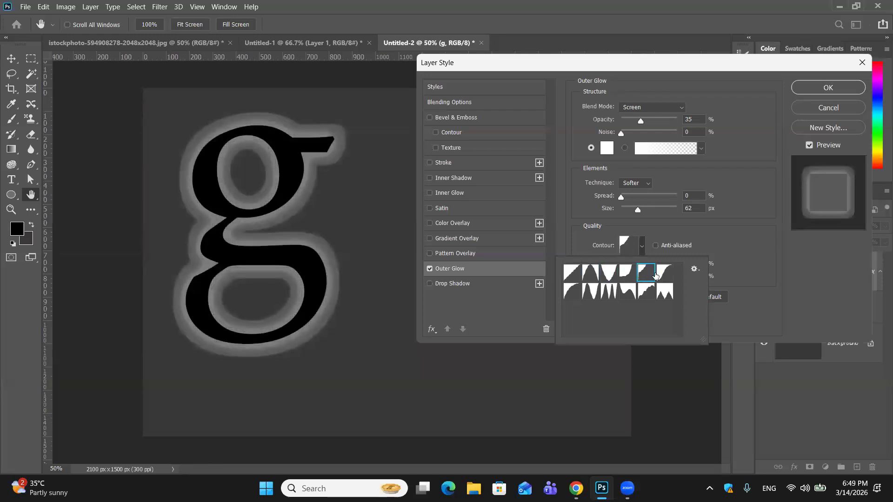
click(664, 274)
click(572, 272)
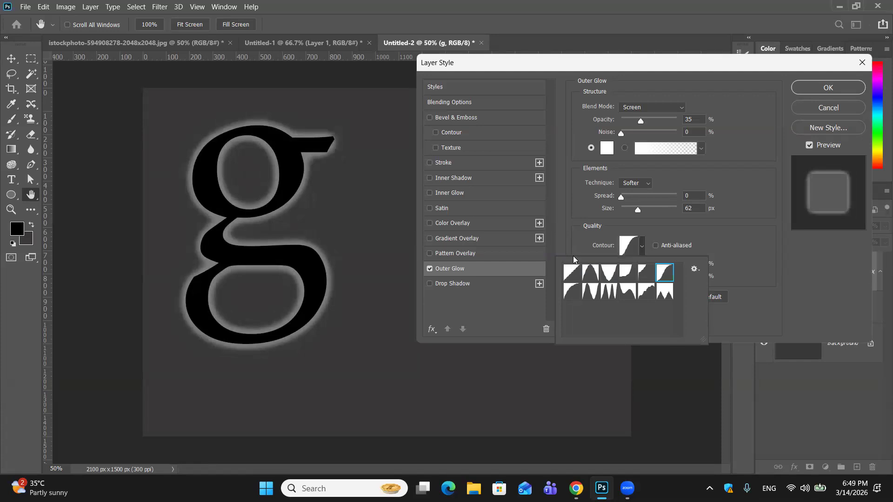
click(384, 127)
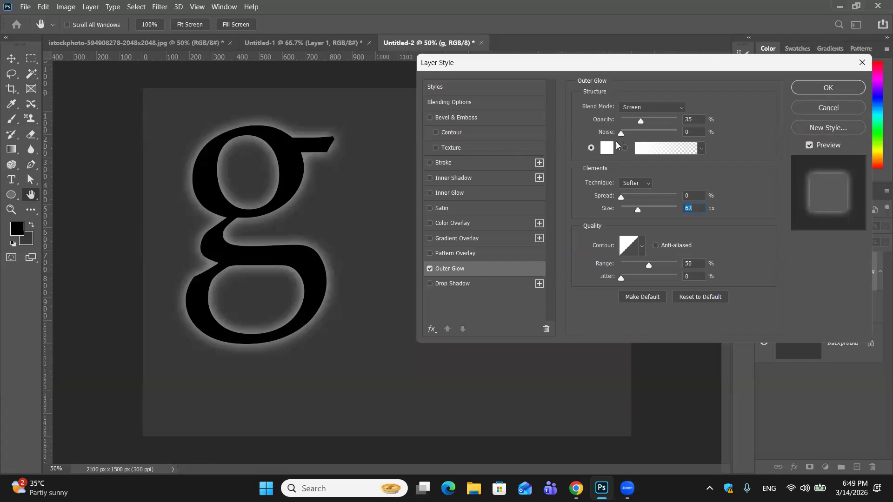
Change the outer glow color to black (#000000)
click(614, 148)
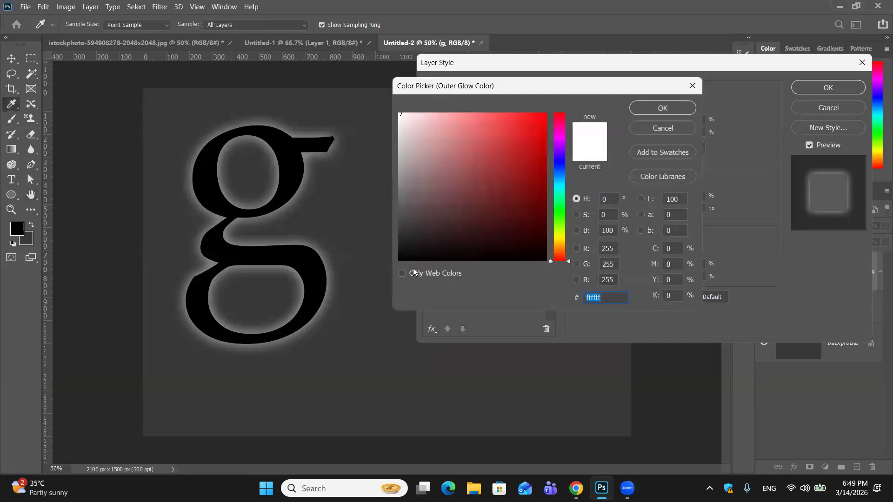
click(400, 260)
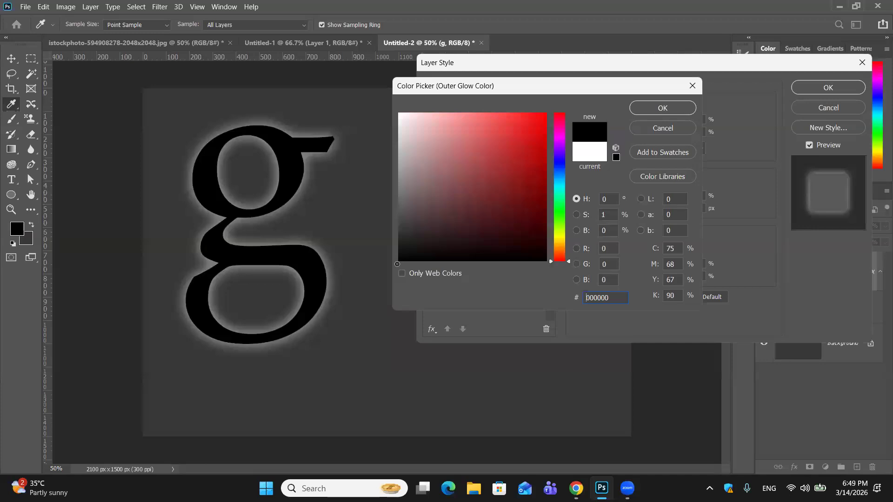
click(650, 106)
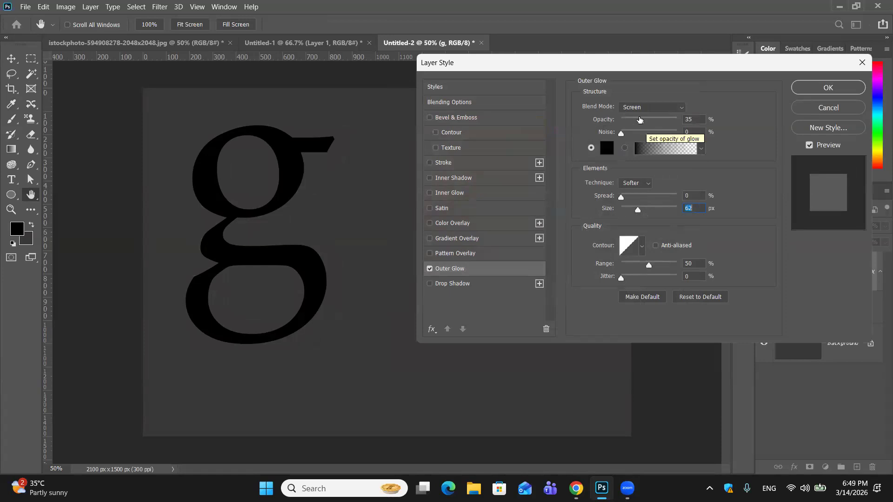
Set the outer glow's blend mode to Multiply and its opacity to 30%
drag(639, 120, 663, 121)
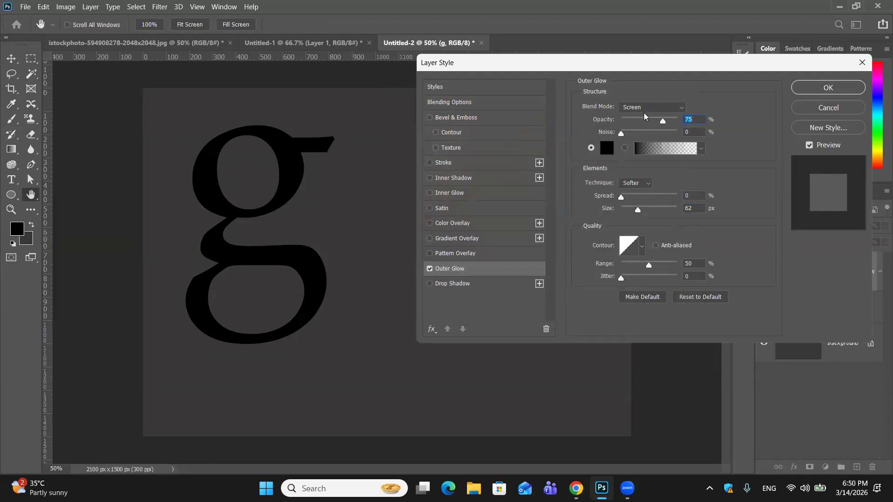
click(682, 108)
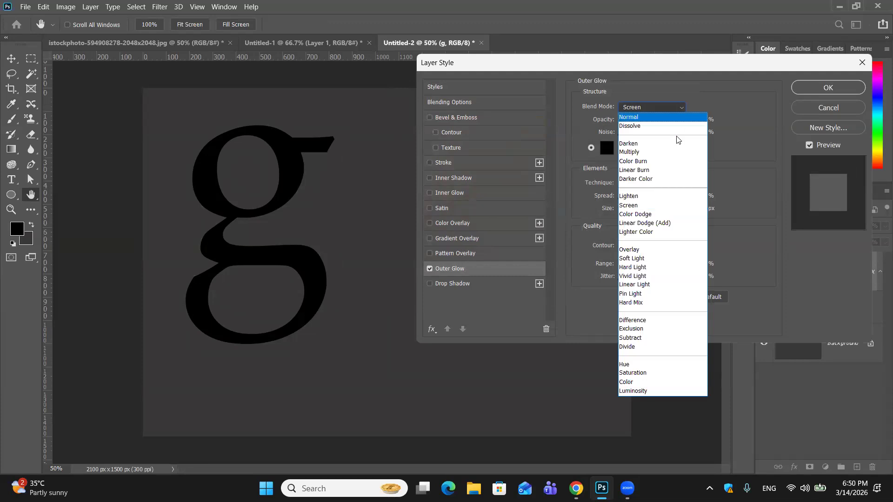
click(672, 152)
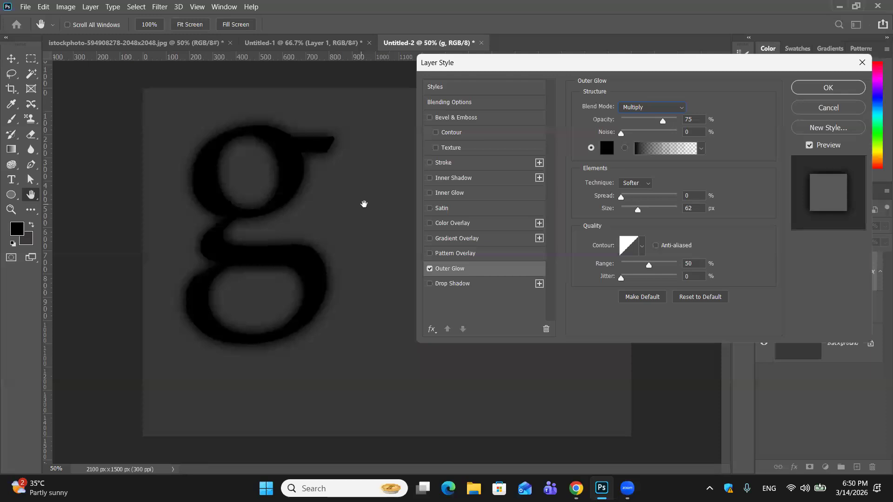
drag(662, 120, 631, 129)
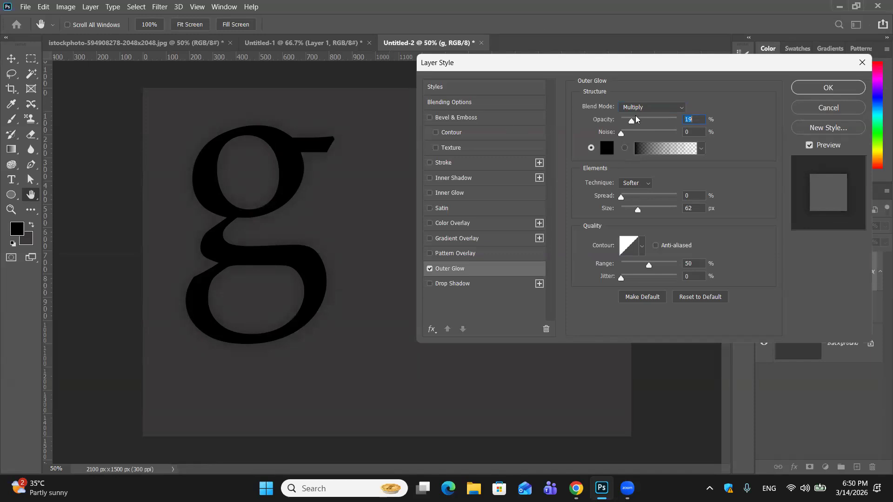
drag(632, 126, 638, 126)
Change the outer glow color to a saturated green
click(607, 148)
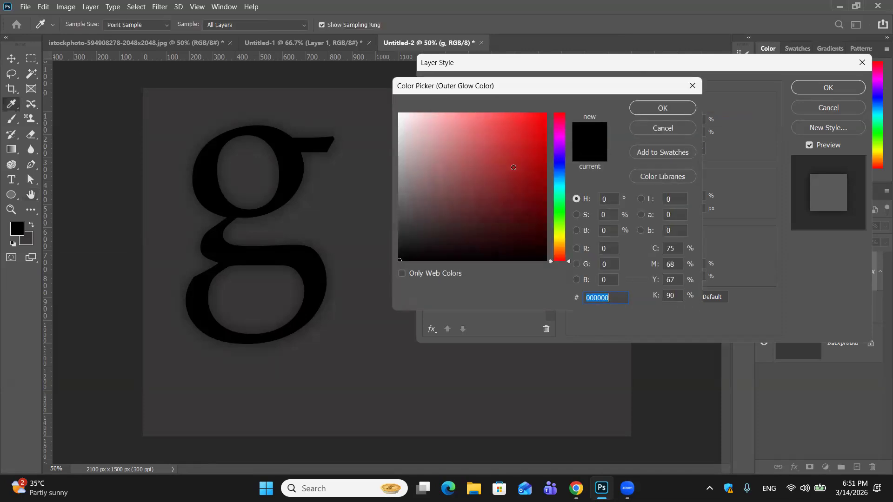
drag(512, 167, 514, 180)
click(560, 195)
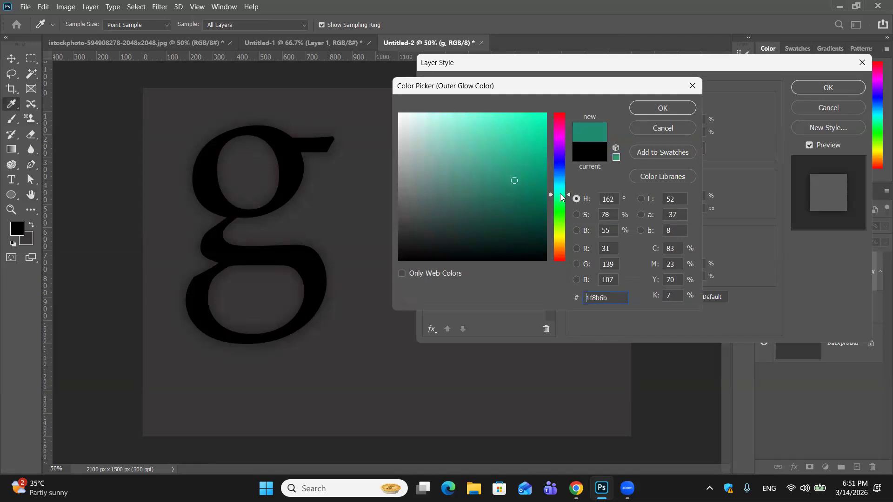
click(538, 160)
click(646, 112)
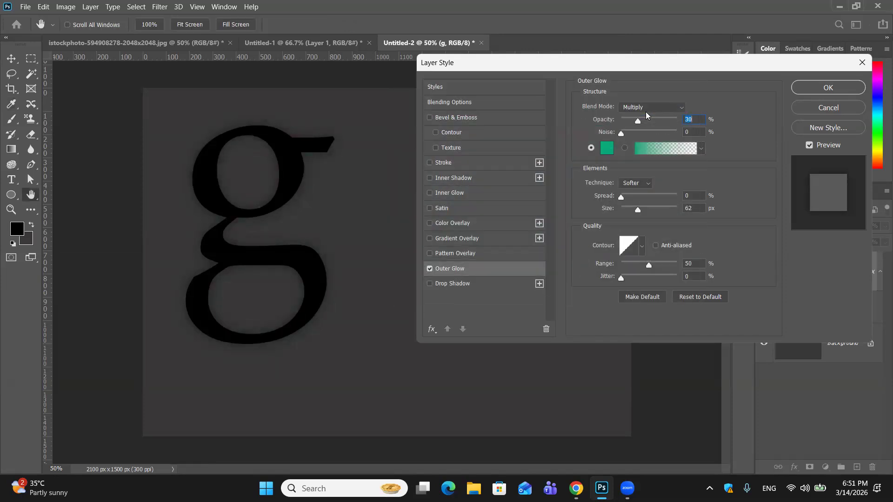
Set the outer glow's blend mode to Normal and its color back to black
click(677, 105)
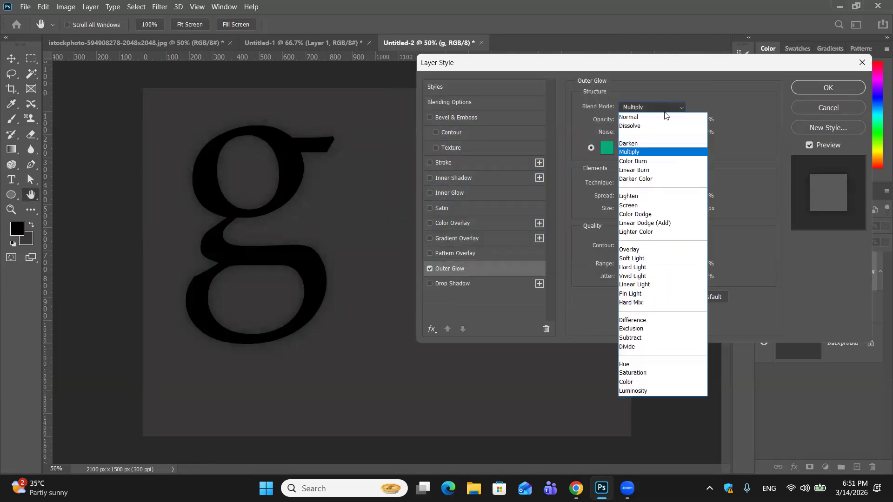
click(656, 117)
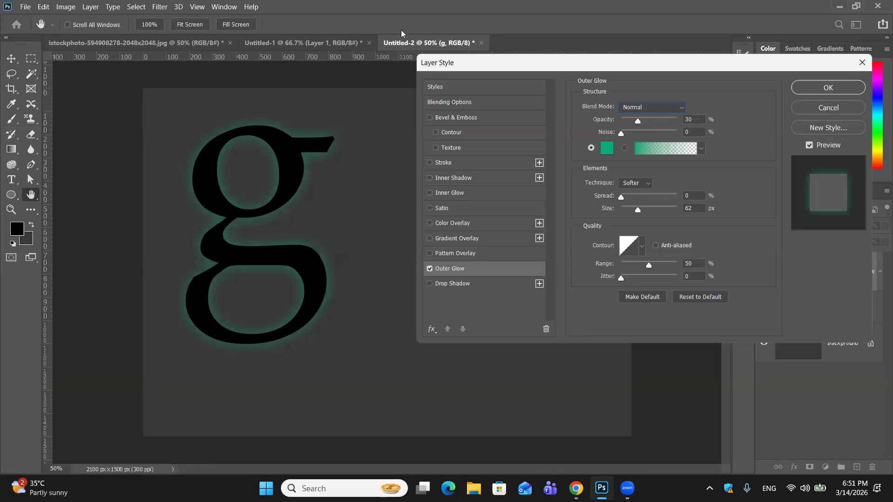
click(607, 148)
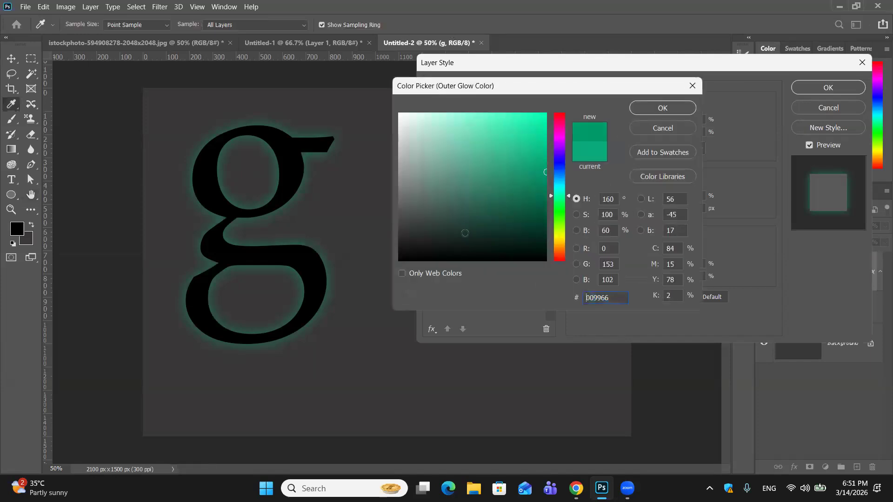
click(401, 260)
click(652, 107)
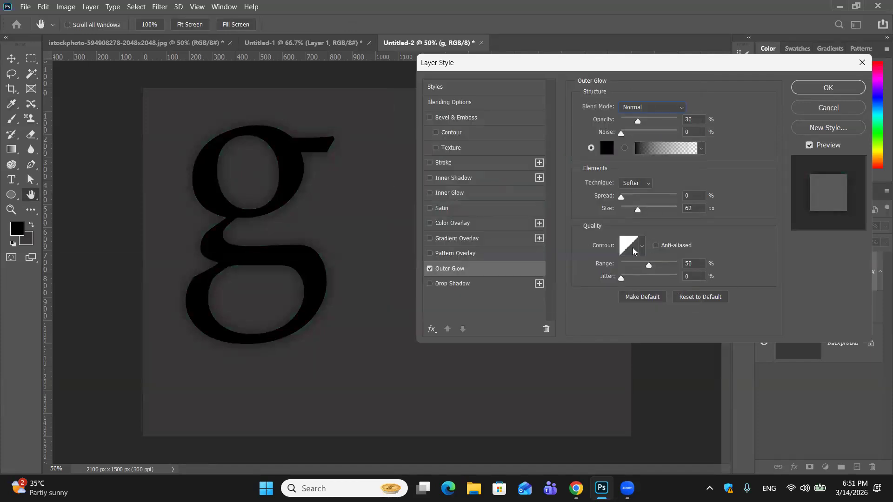
Apply the cone-shaped contour preset to the outer glow
click(630, 245)
click(652, 116)
click(641, 246)
click(590, 271)
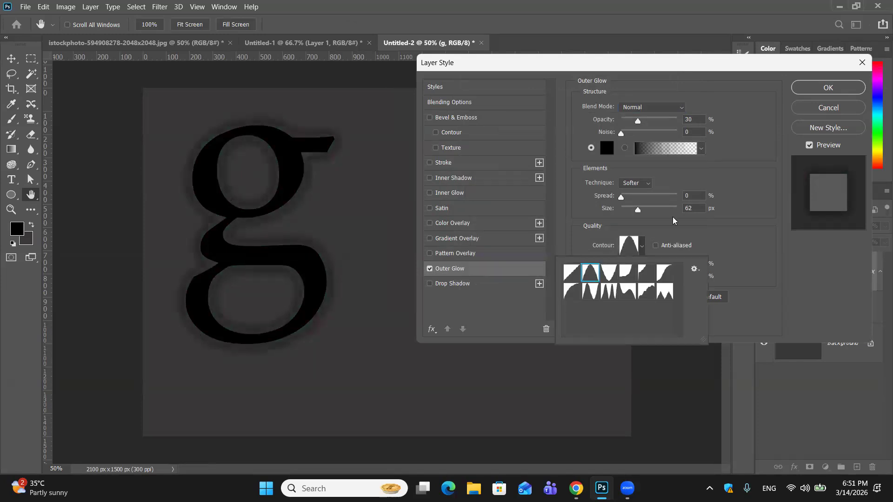
click(640, 130)
Raise the outer glow's opacity to 85%, and lower it to 21%
drag(638, 121, 656, 122)
click(667, 122)
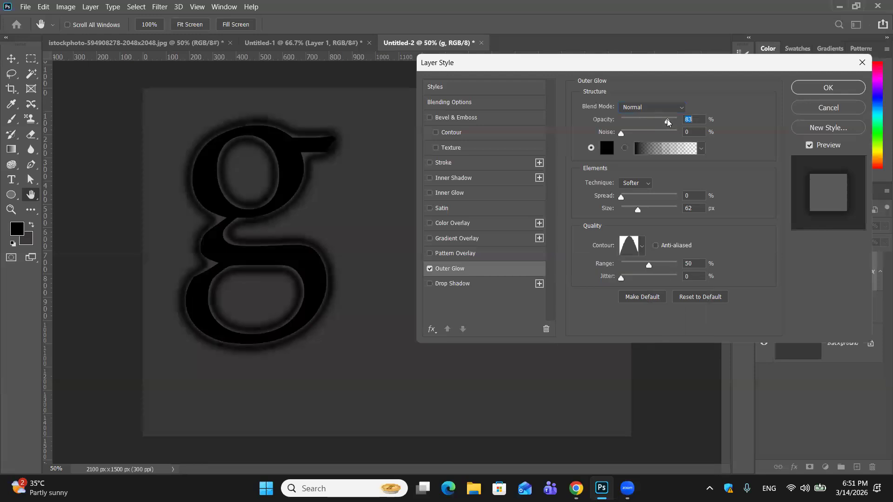
drag(667, 122, 668, 122)
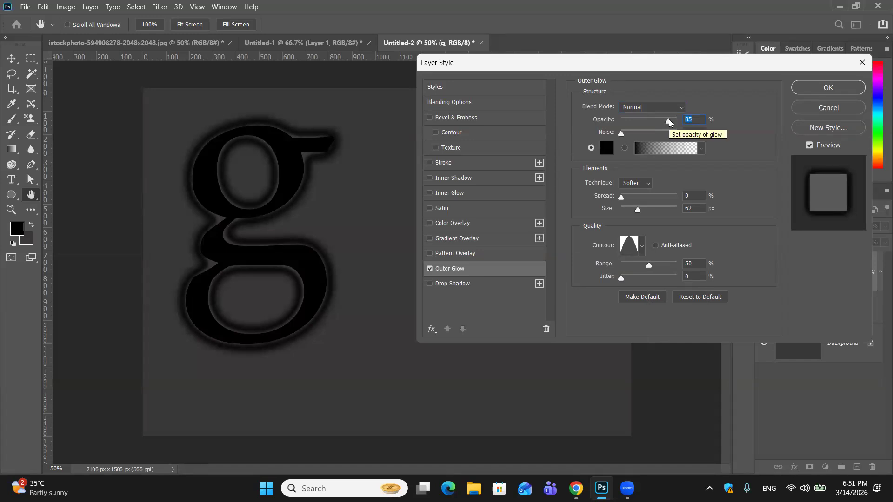
drag(669, 122, 633, 122)
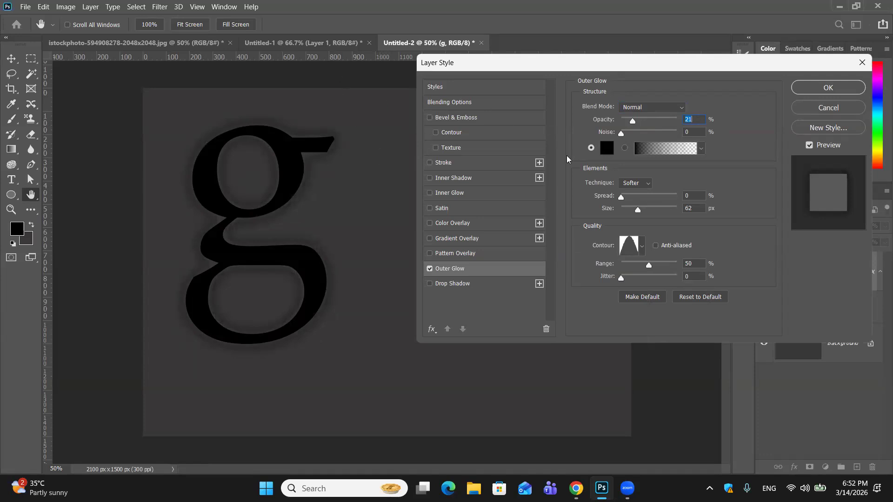
Set the outer glow's size to 70 px and its opacity to 33%, and apply the layer style
drag(637, 211, 640, 210)
click(633, 124)
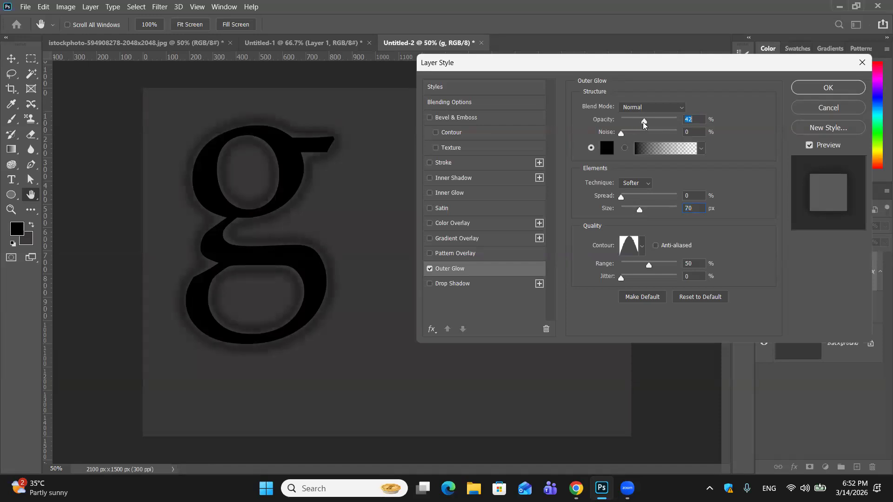
drag(641, 124, 640, 128)
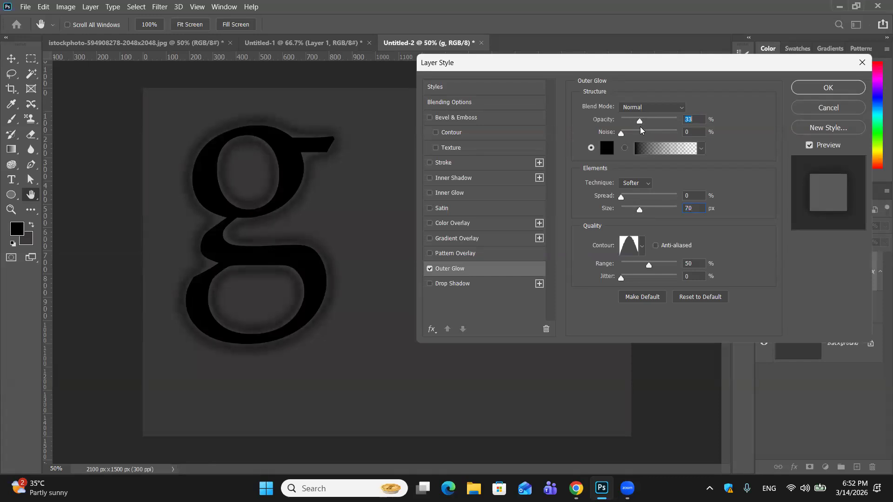
click(828, 88)
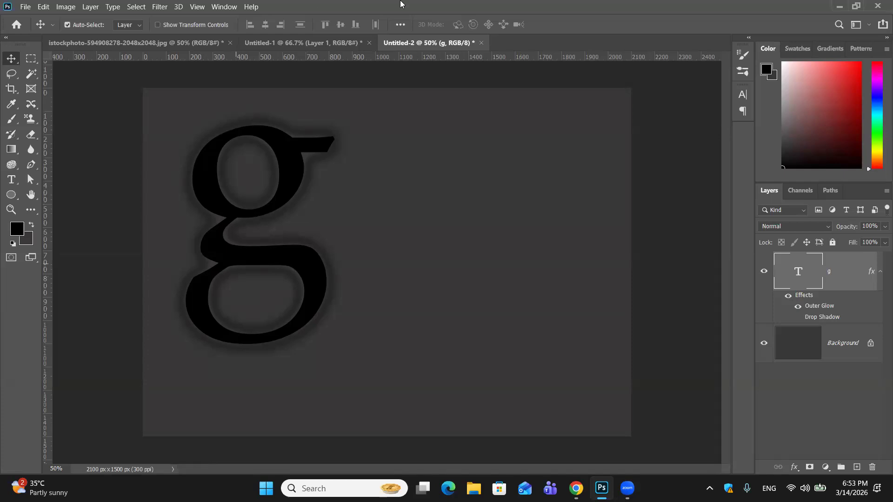
Lower the outer glow's opacity to 0% and its size to 54 px, and apply the layer style
double_click(852, 280)
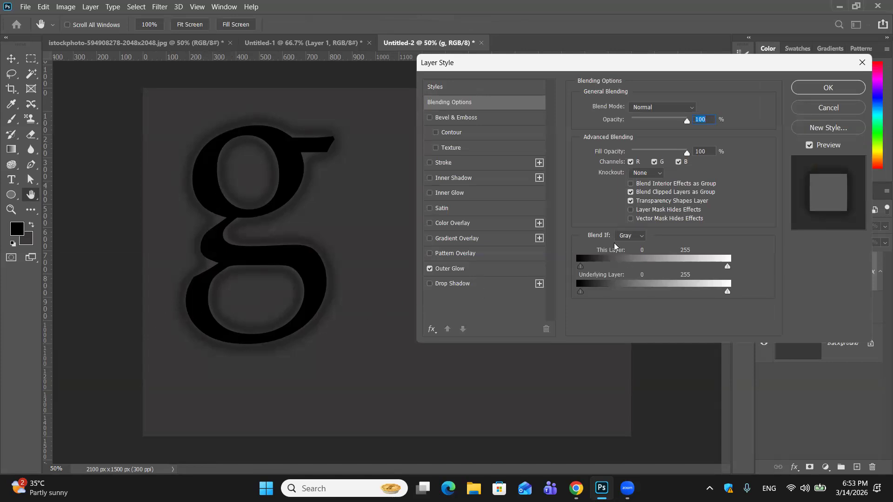
click(486, 268)
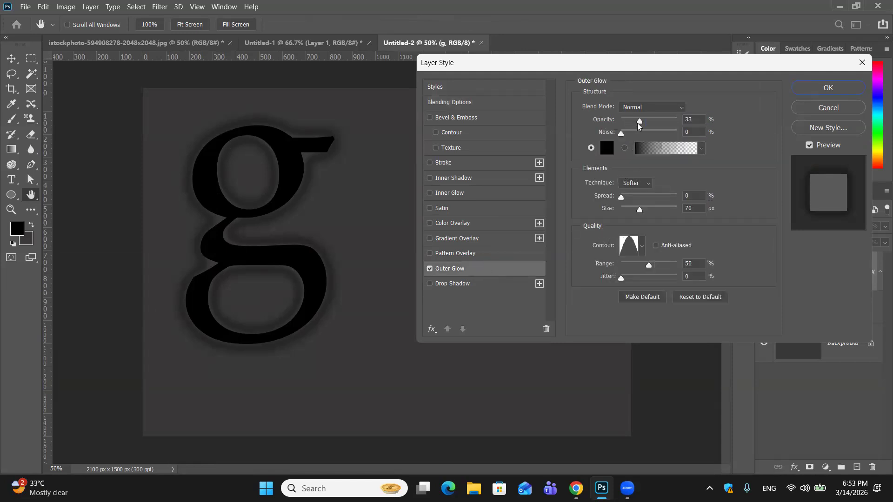
drag(639, 121, 621, 126)
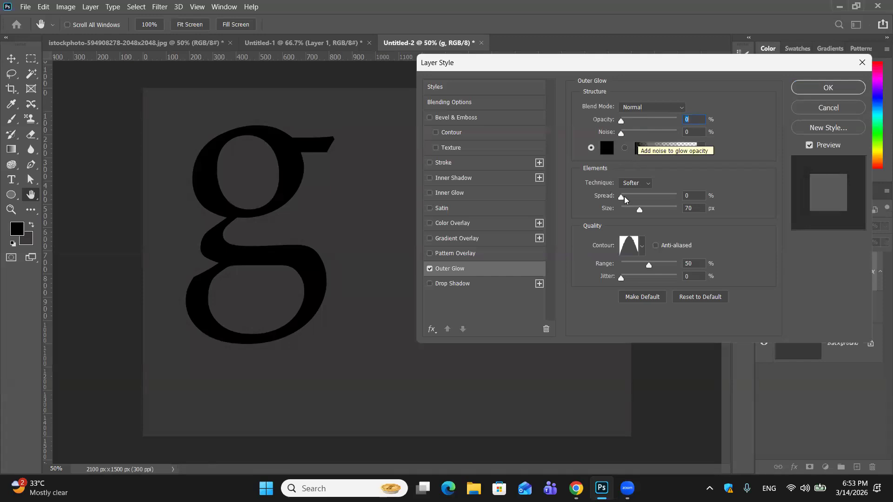
mouse_move(639, 209)
mouse_down()
mouse_move(670, 210)
mouse_move(635, 209)
mouse_up()
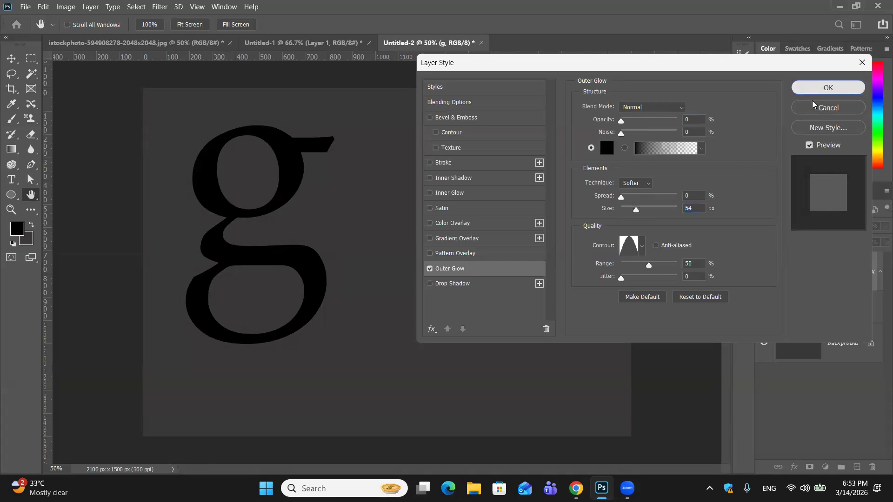
click(797, 88)
Delete all effects from the g layer and enable a Drop Shadow effect on it
drag(802, 296, 872, 466)
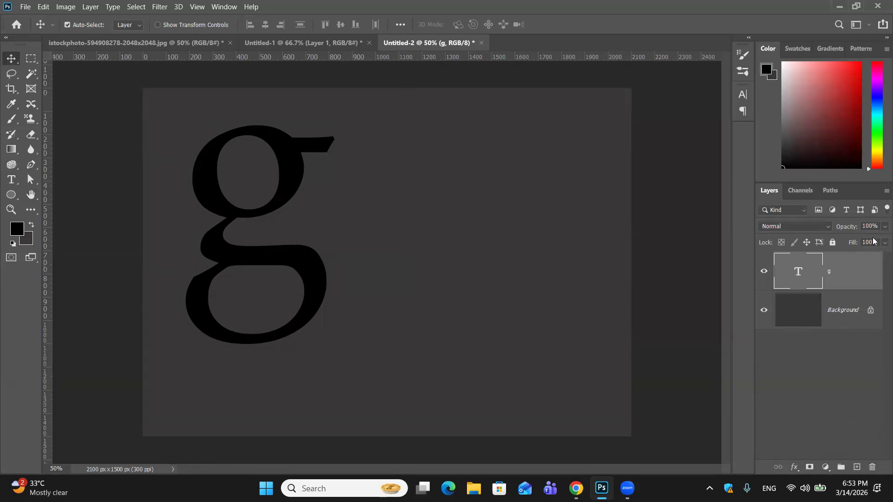
double_click(858, 278)
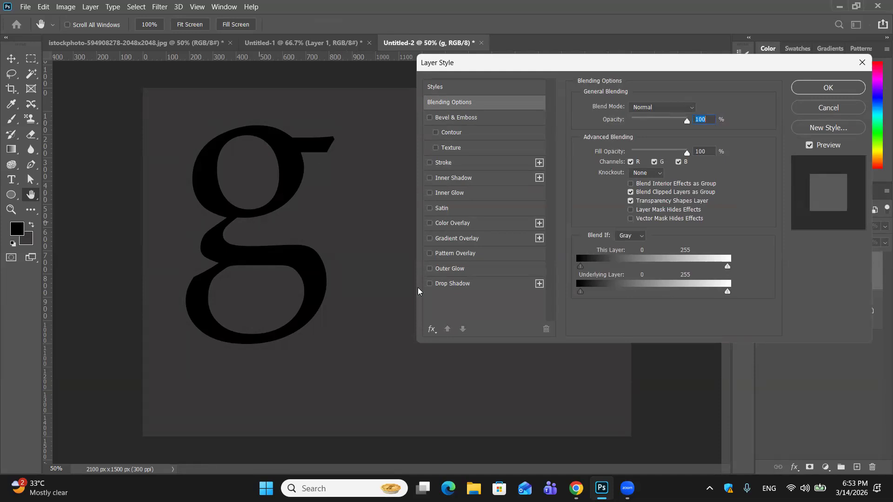
click(443, 285)
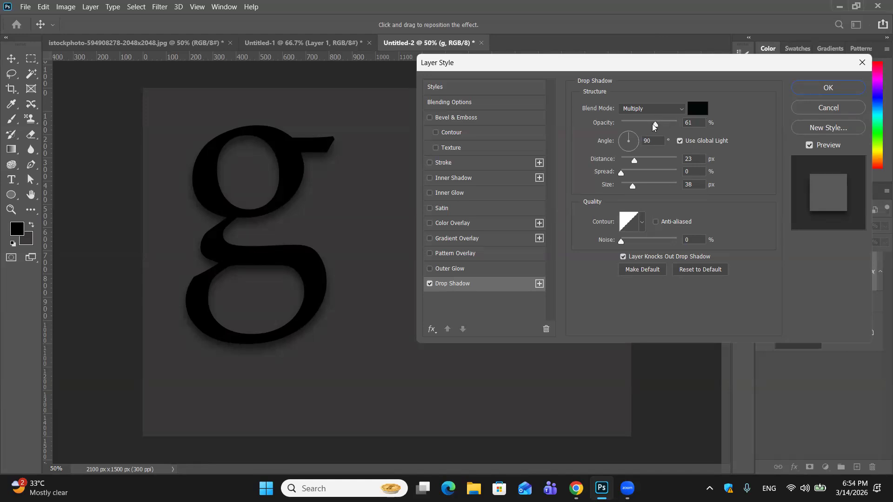
Set the drop shadow's opacity to 68%, distance to 30 px and size to 10 px, and apply the layer style
drag(654, 125, 659, 126)
drag(636, 187, 628, 186)
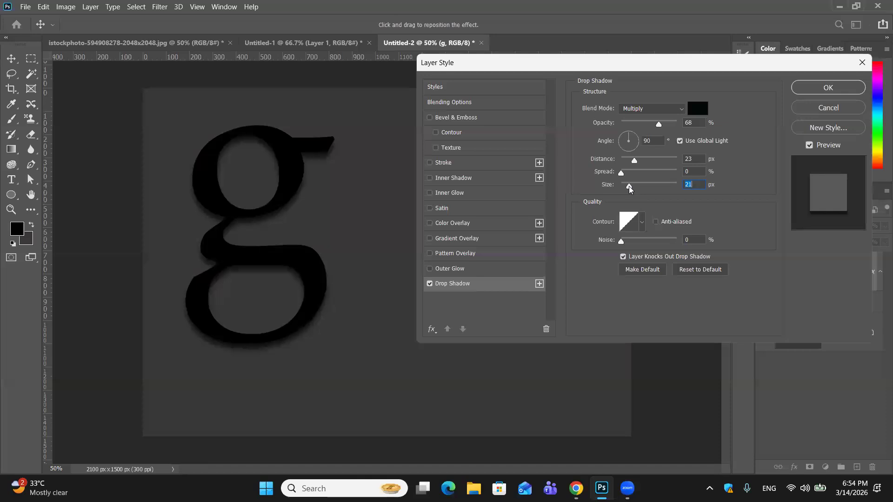
drag(634, 160, 638, 162)
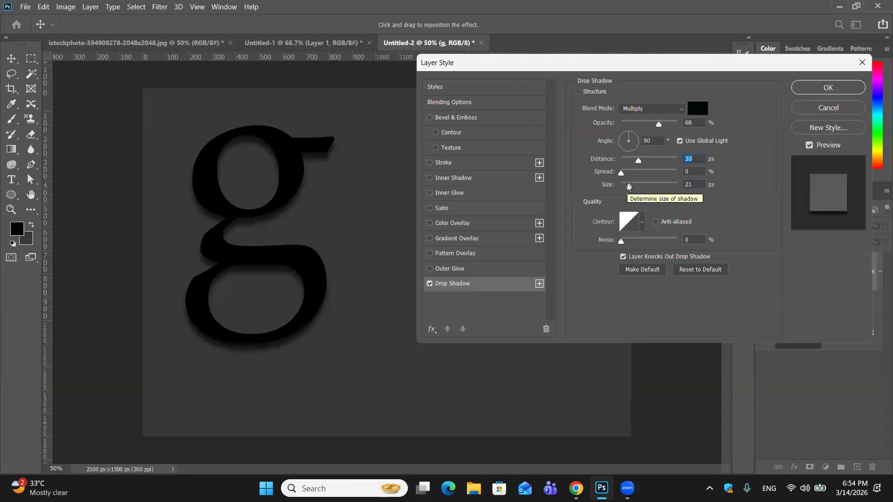
drag(627, 186, 627, 186)
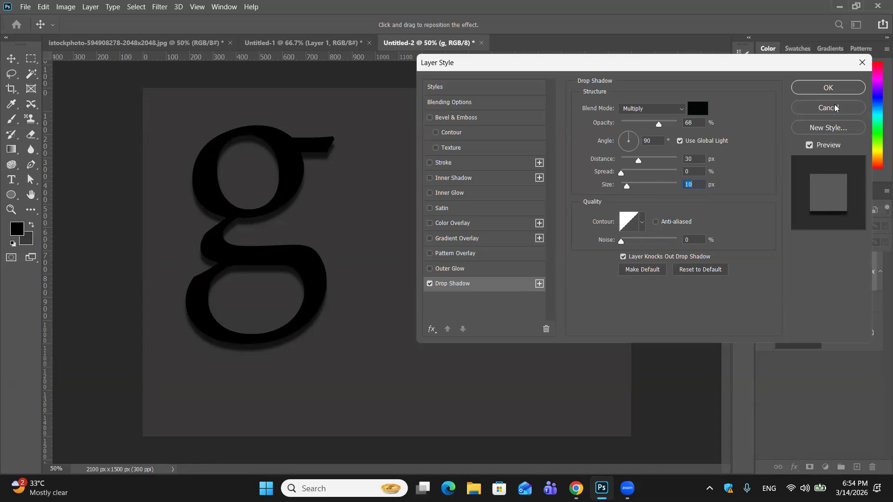
click(827, 88)
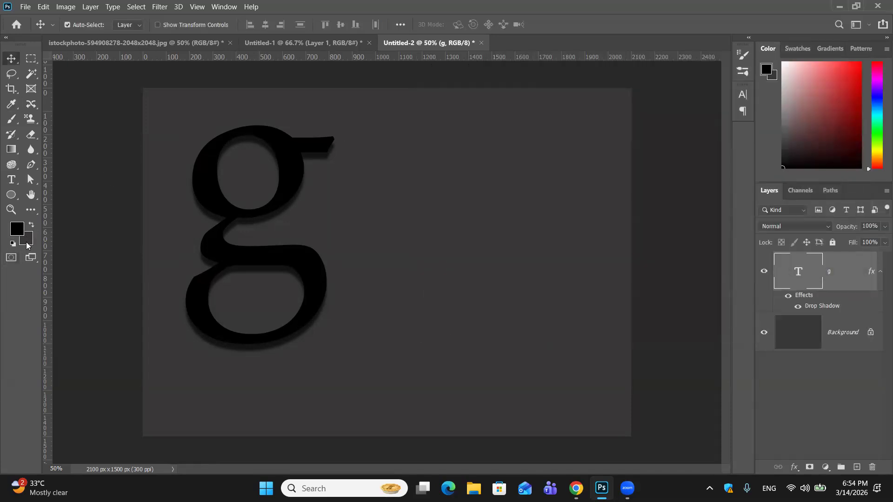
Change the background color swatch to pure white (#ffffff)
click(26, 245)
click(407, 118)
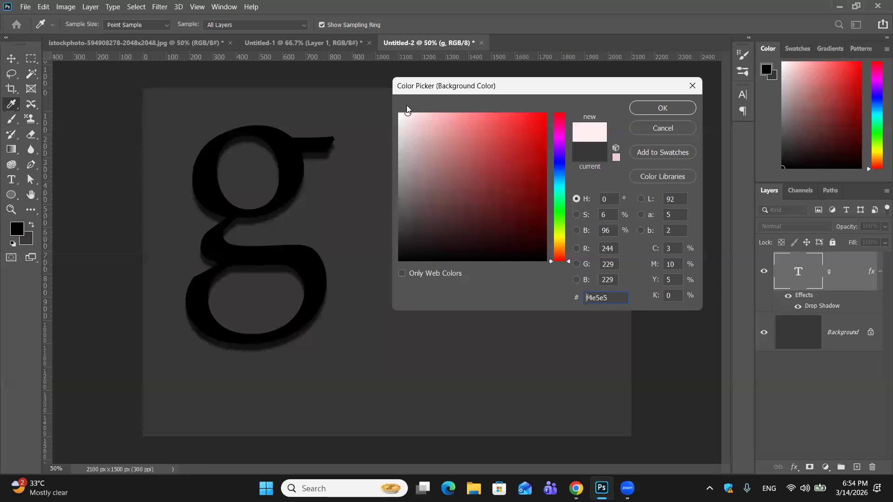
drag(400, 115, 398, 109)
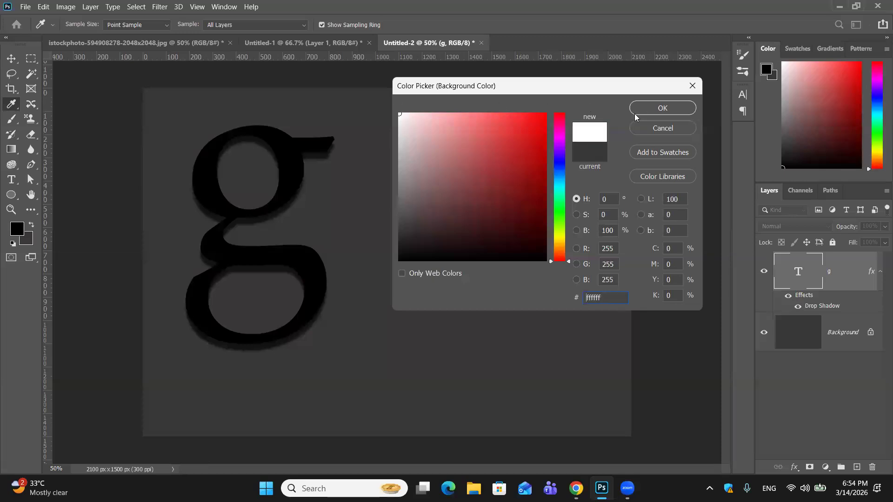
click(645, 109)
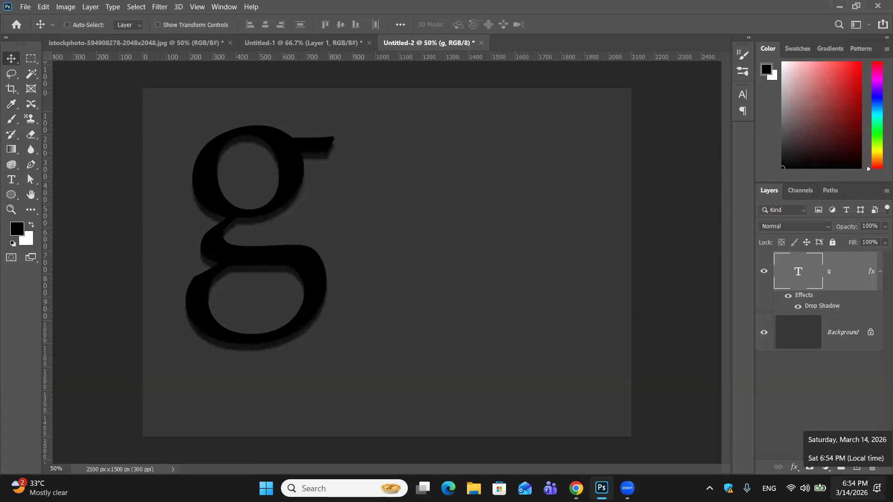
Fill the Background layer with the white background color, leaving the letter g black
key(ctrl+BackSpace)
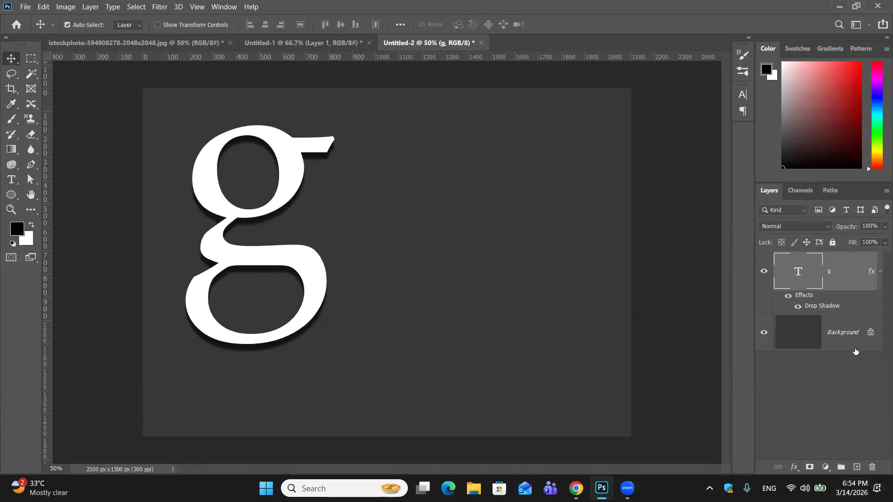
key(ctrl+z)
click(839, 337)
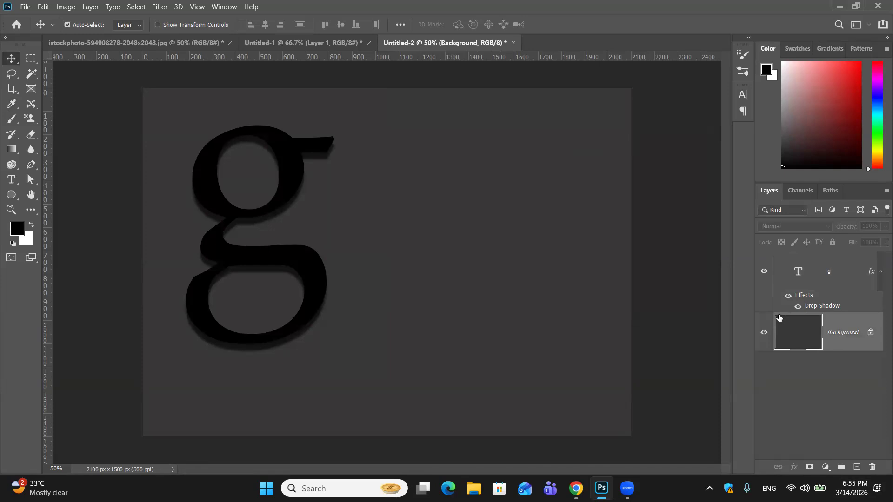
key(ctrl+BackSpace)
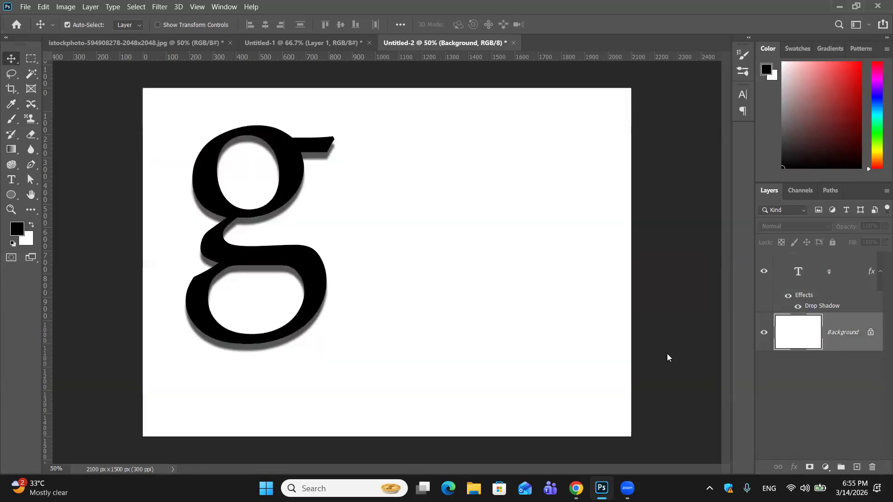
double_click(840, 271)
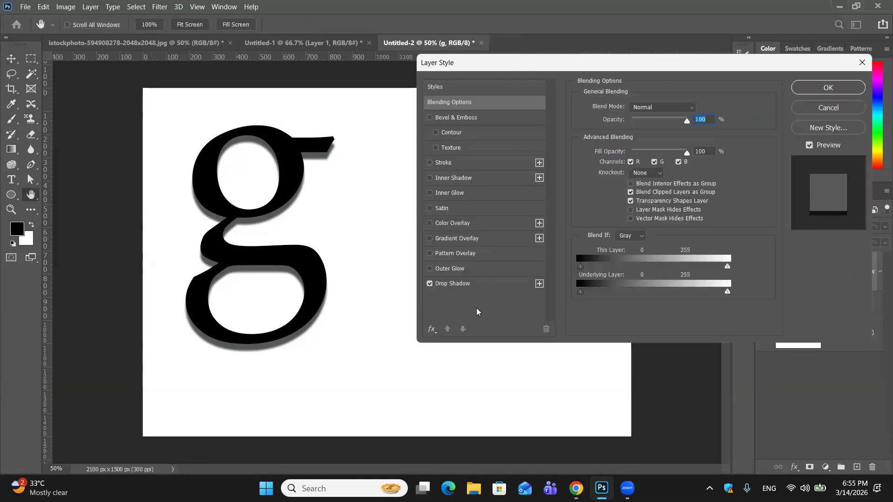
click(474, 283)
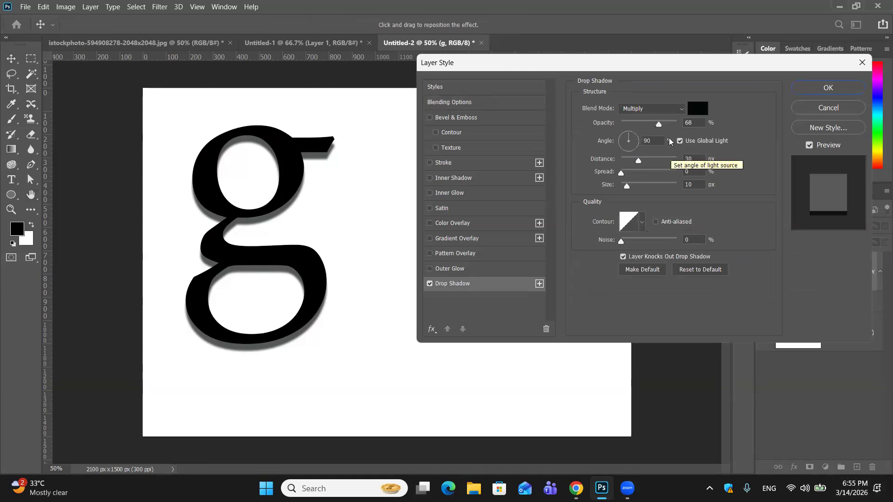
click(811, 91)
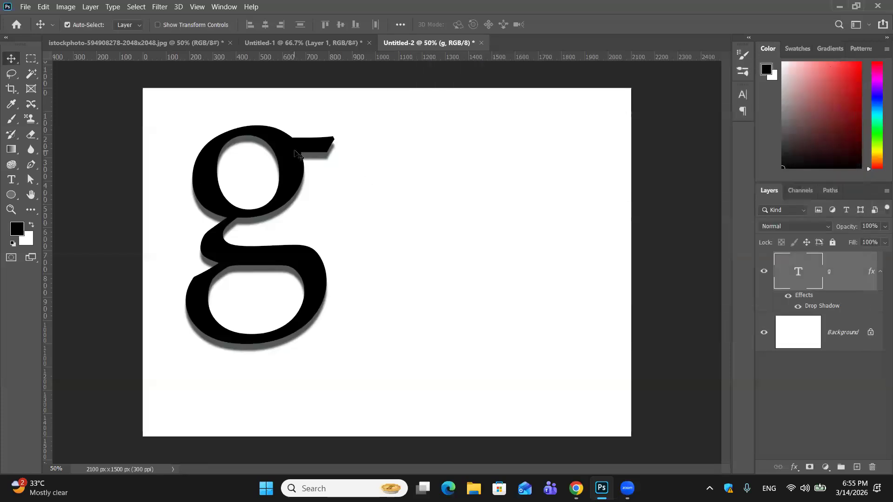
Add a Color Overlay in orange (#ffa800) to the letter g and apply the layer style
double_click(840, 273)
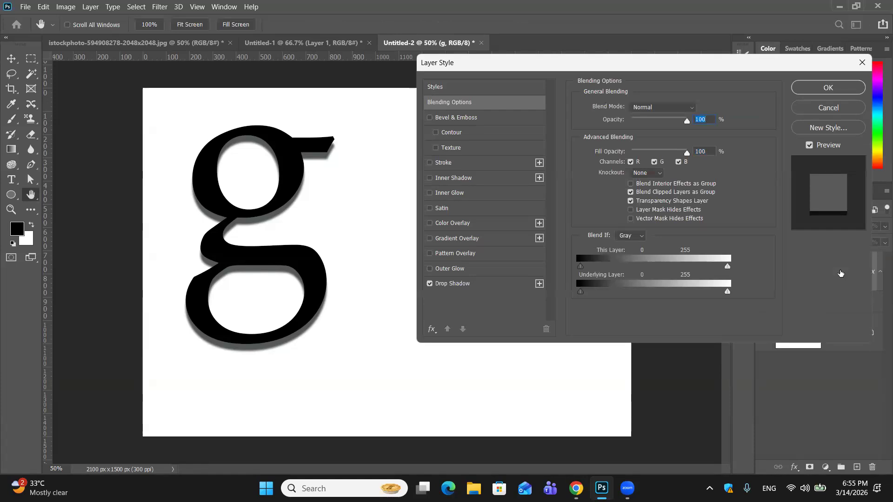
click(451, 223)
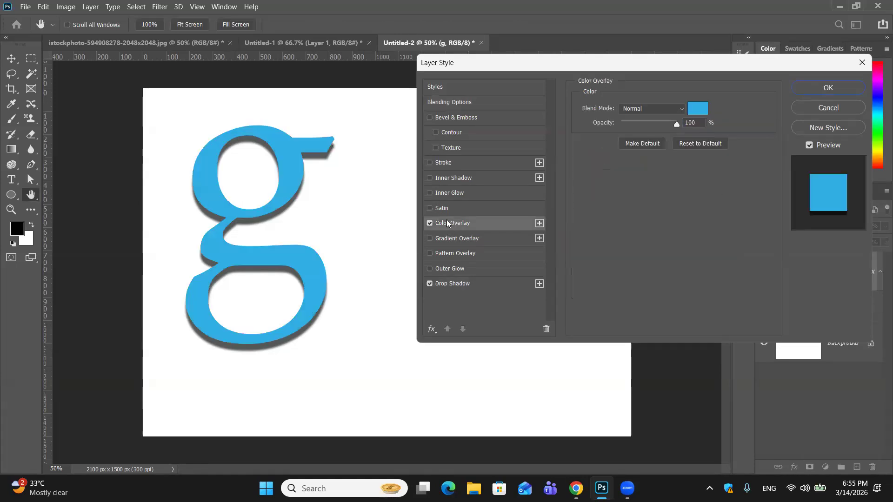
click(696, 109)
click(692, 108)
click(699, 109)
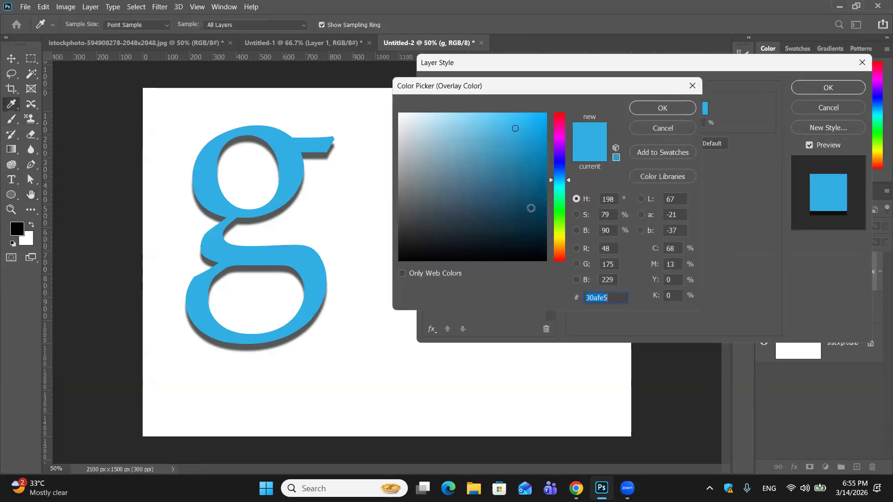
click(558, 221)
drag(556, 243, 558, 245)
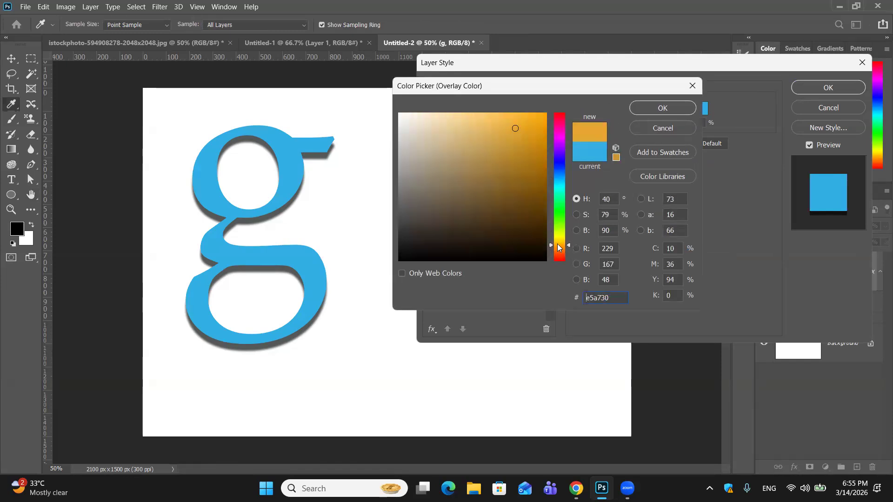
drag(526, 140, 548, 113)
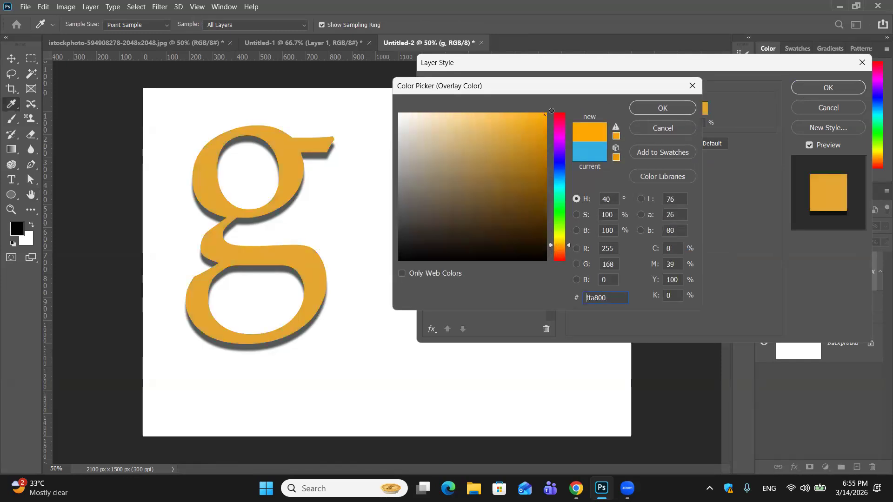
click(662, 109)
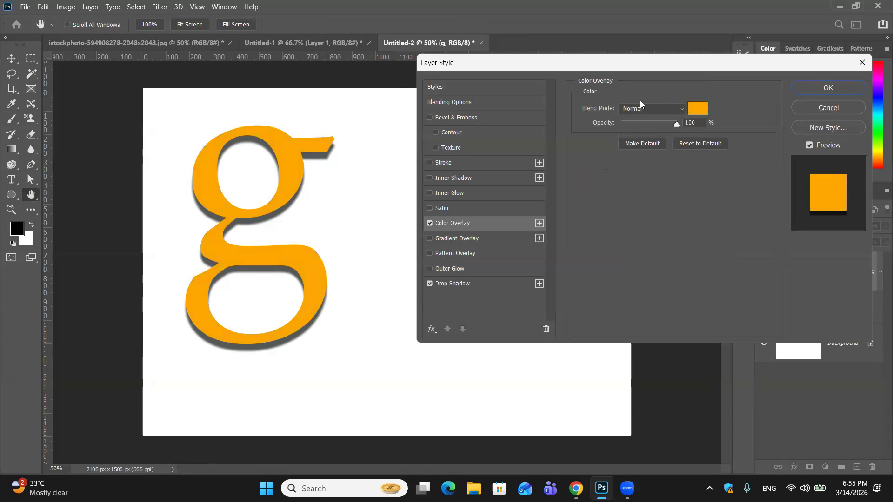
click(839, 88)
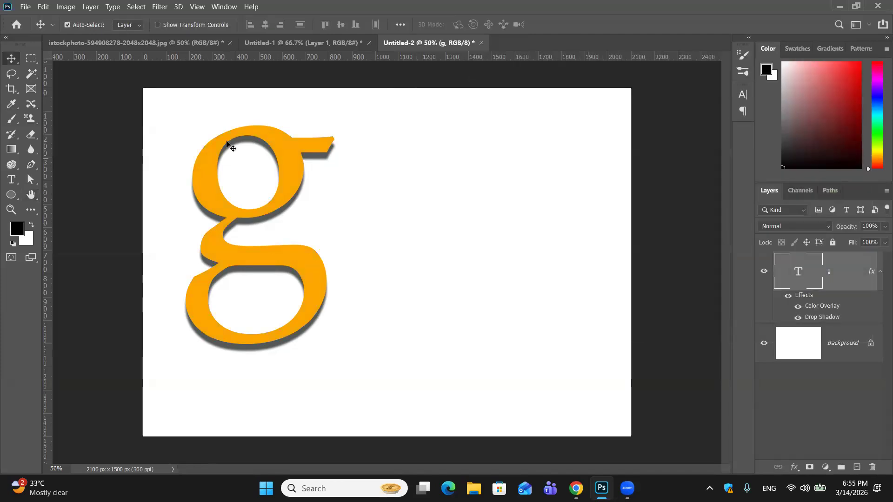
Draw an ellipse shape of about 486 by 499 px on the white canvas beside the letter g
click(14, 195)
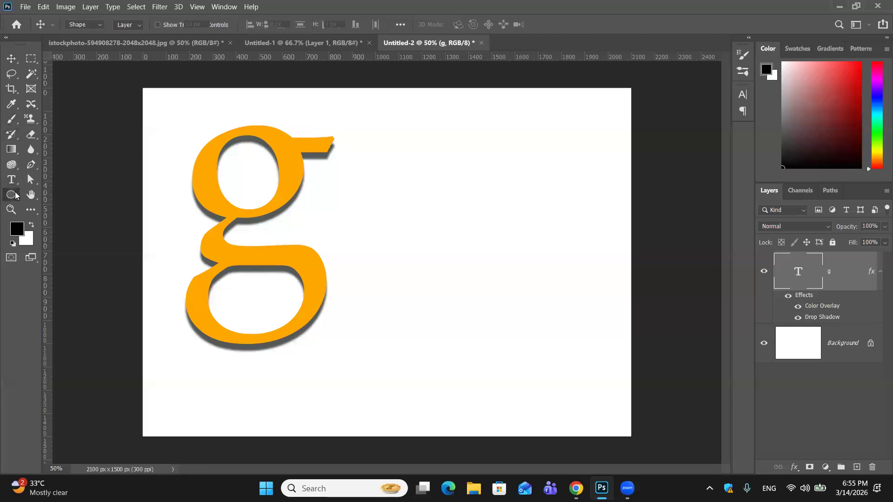
right_click(15, 196)
click(59, 212)
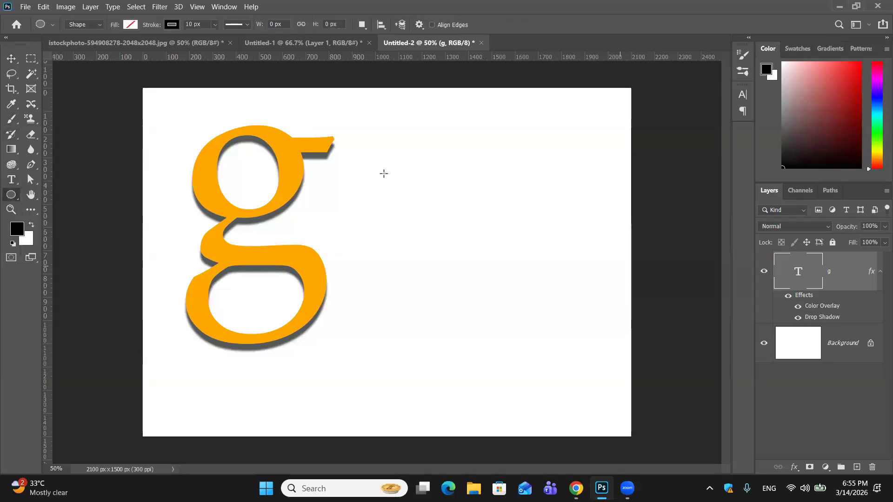
drag(381, 174, 493, 287)
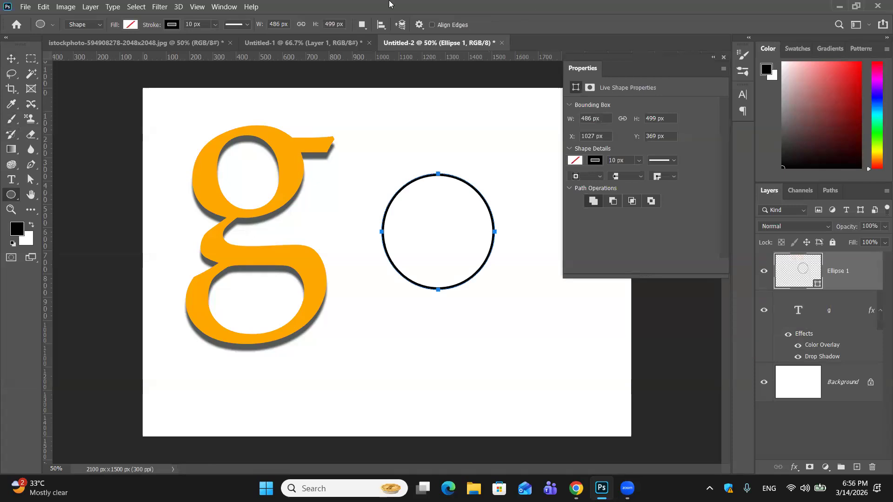
Fill the ellipse with the recently used pinkish red and remove its stroke
click(126, 26)
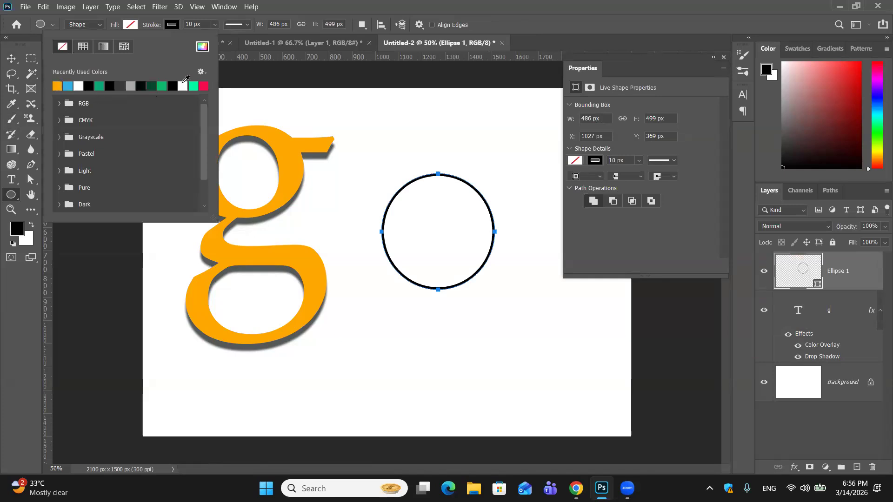
click(204, 86)
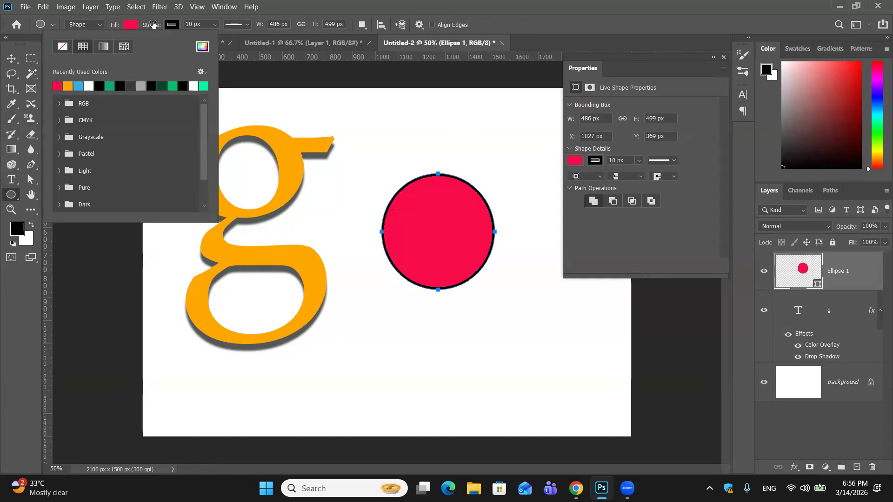
click(171, 26)
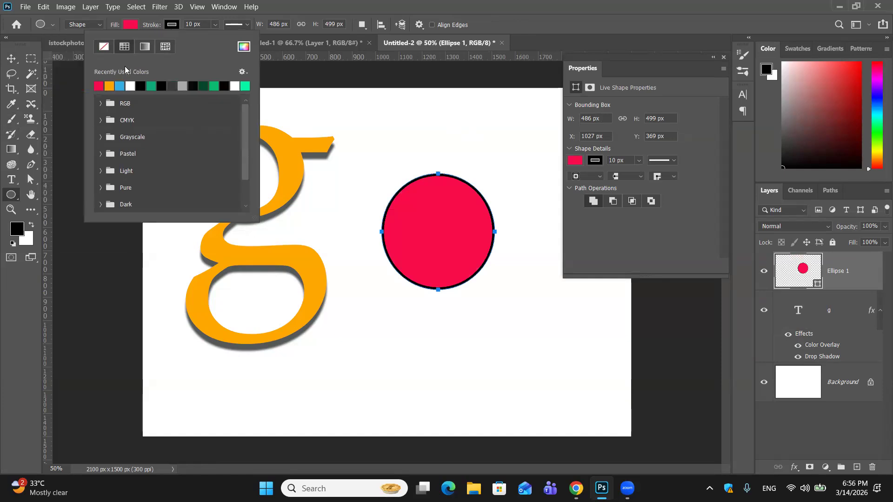
click(104, 46)
Add a Drop Shadow layer style to the pinkish-red ellipse, keeping the artwork in view behind the style settings
click(10, 59)
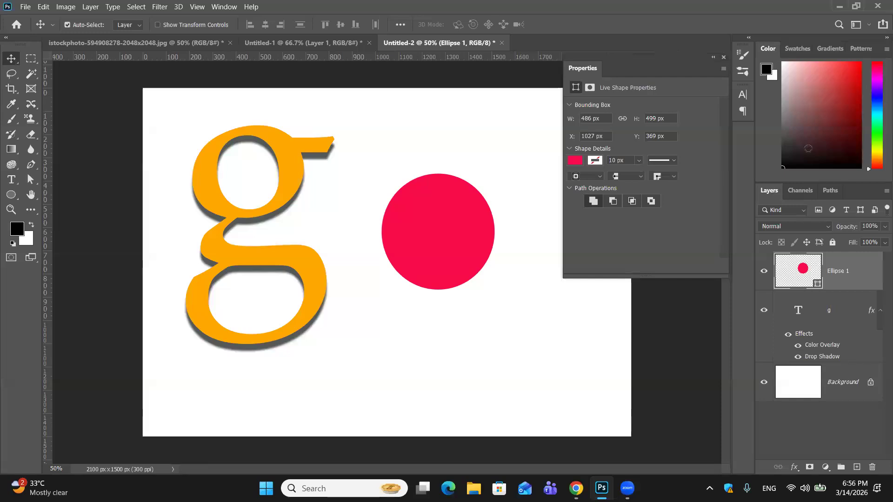
click(723, 57)
double_click(857, 271)
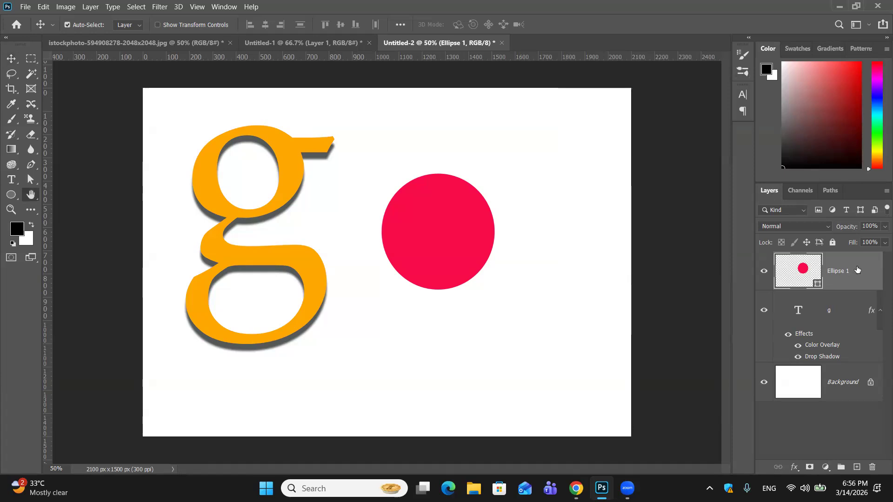
click(453, 283)
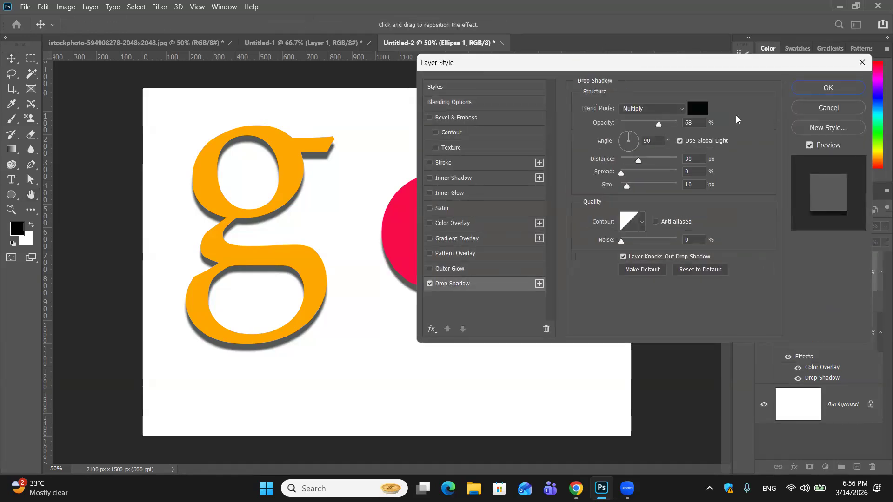
drag(599, 63, 780, 83)
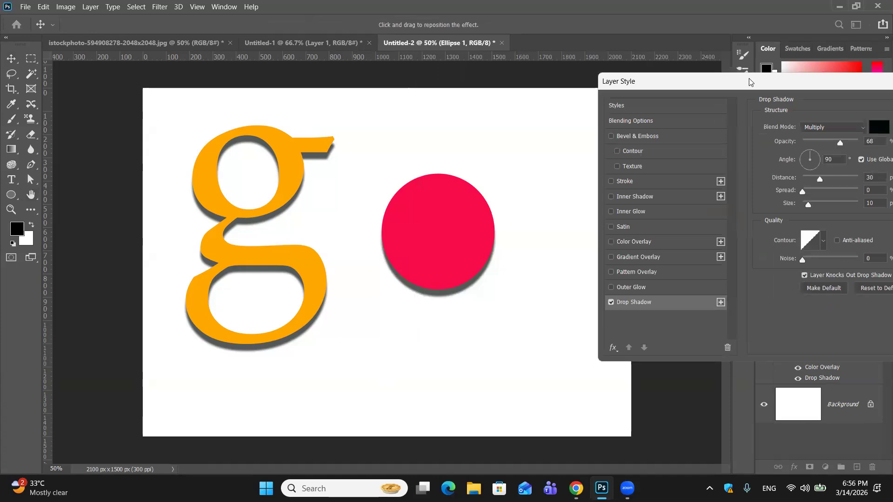
drag(749, 82, 626, 21)
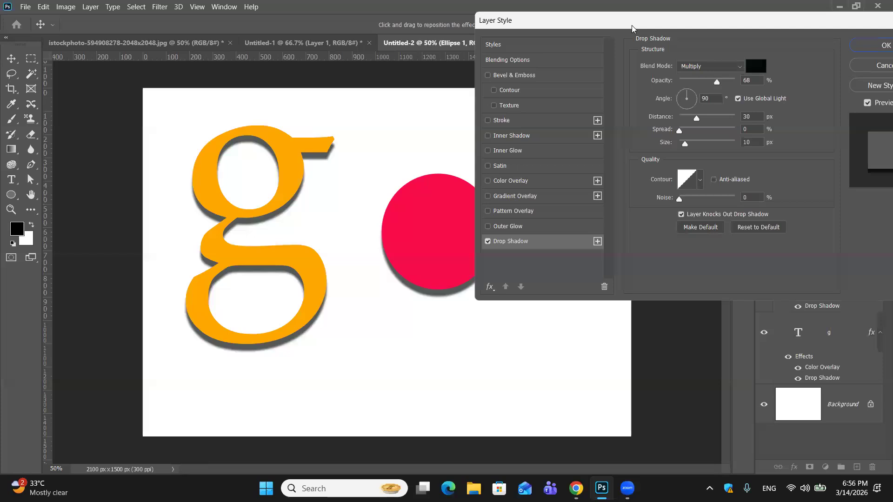
drag(632, 29, 666, 74)
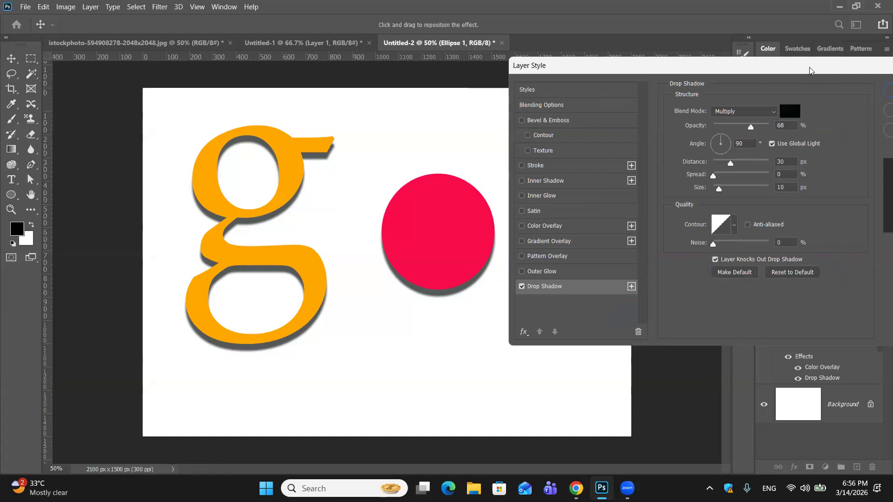
drag(811, 71, 497, 282)
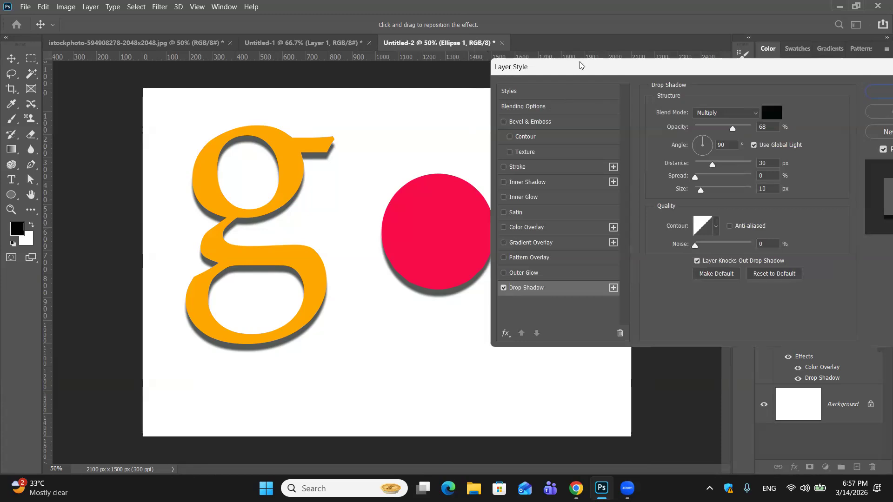
drag(580, 65, 341, 420)
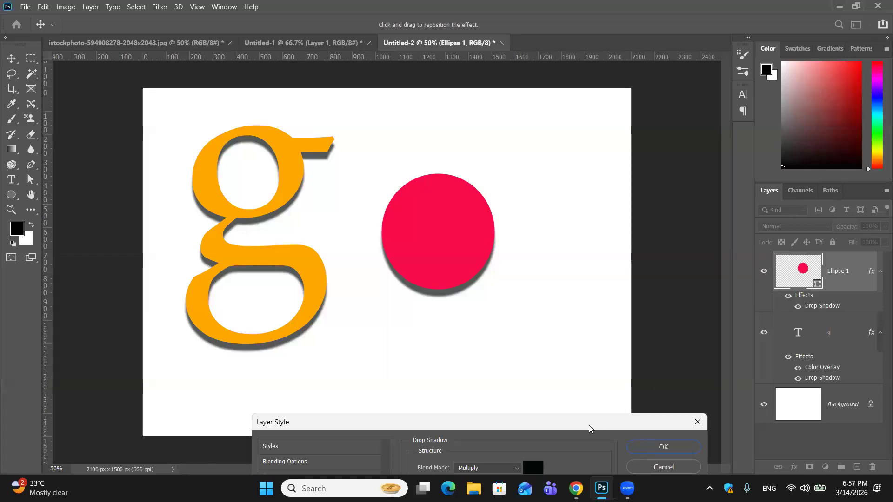
drag(551, 422, 783, 90)
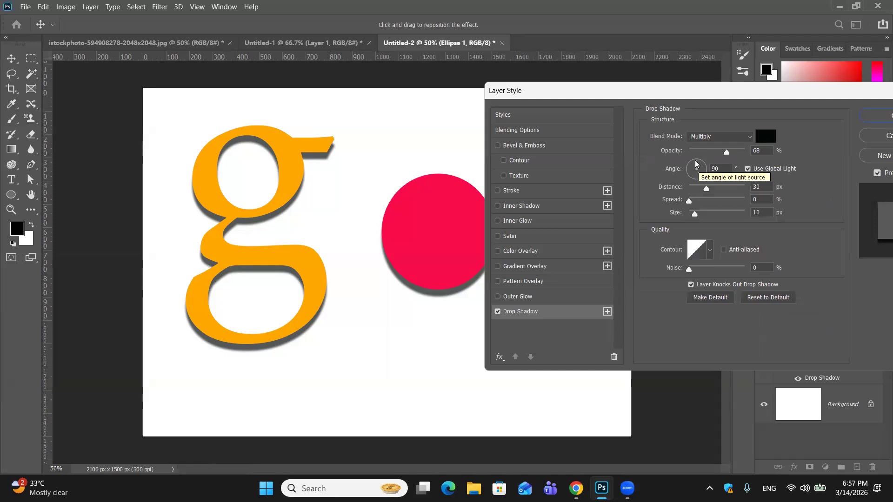
Try global light angles of 11° and -28° for the ellipse's Drop Shadow, resetting the angle to 90° after each
mouse_move(697, 164)
mouse_down()
mouse_move(704, 184)
mouse_move(706, 166)
mouse_up()
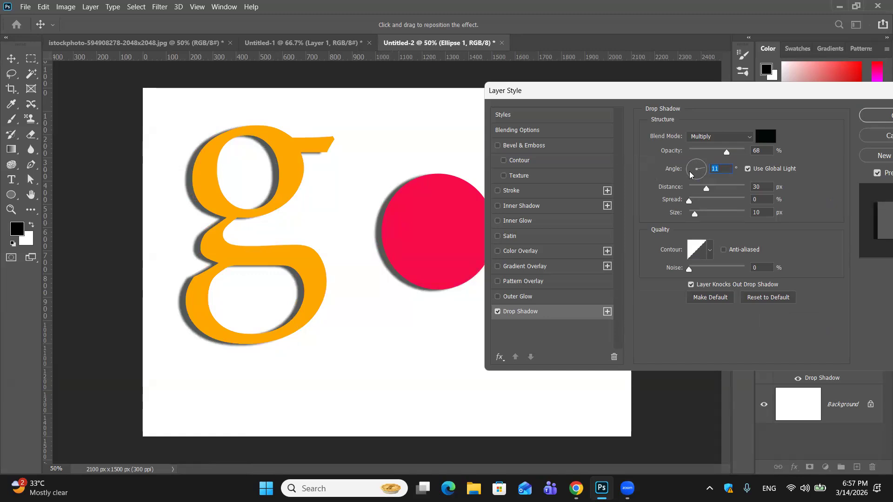
key(BackSpace)
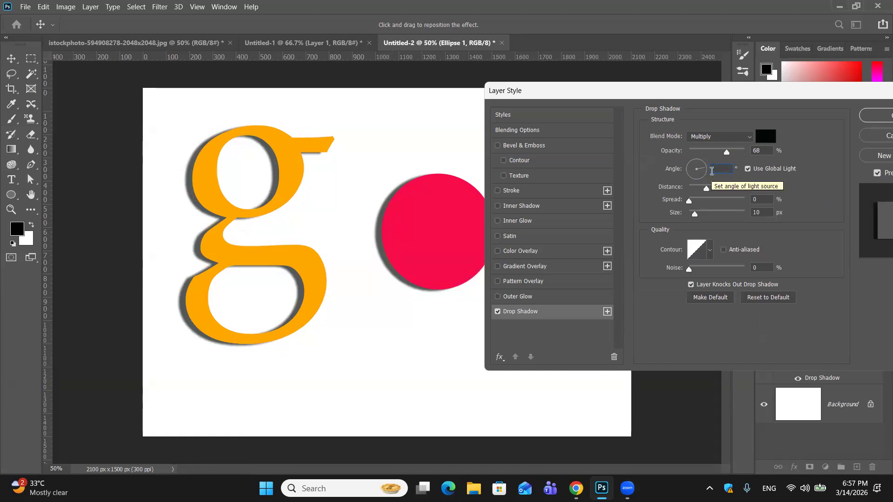
text(90)
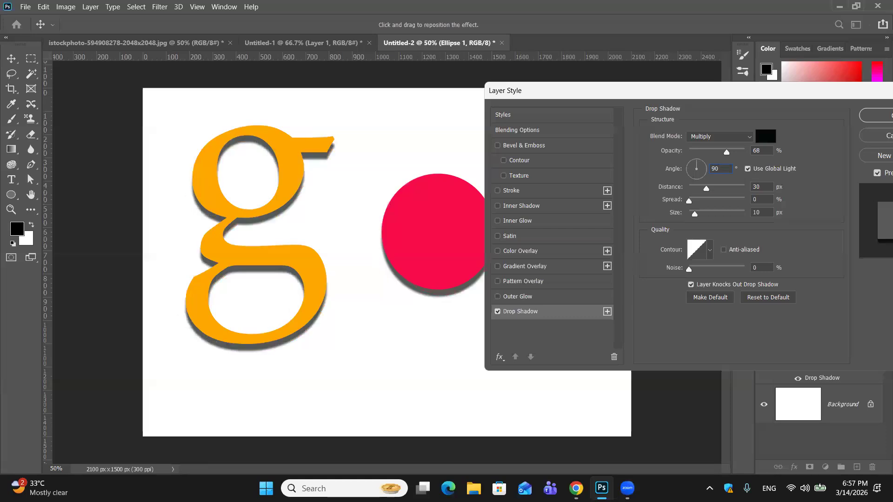
click(697, 163)
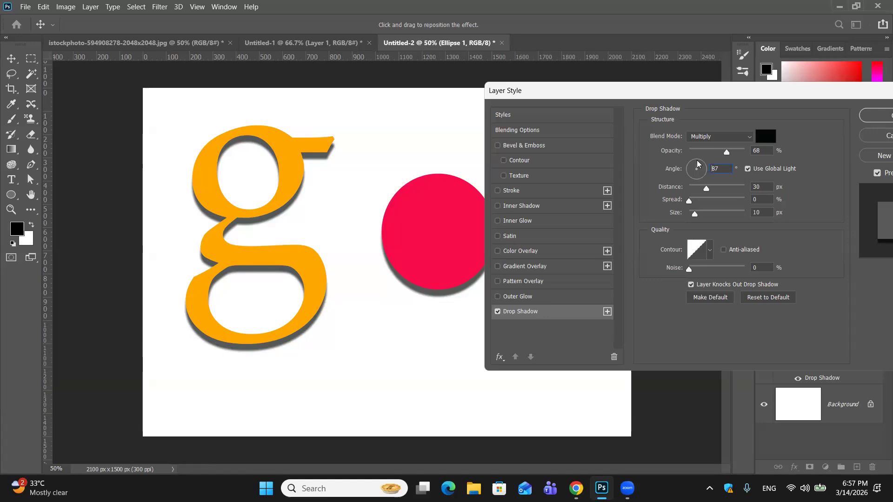
drag(699, 167, 702, 175)
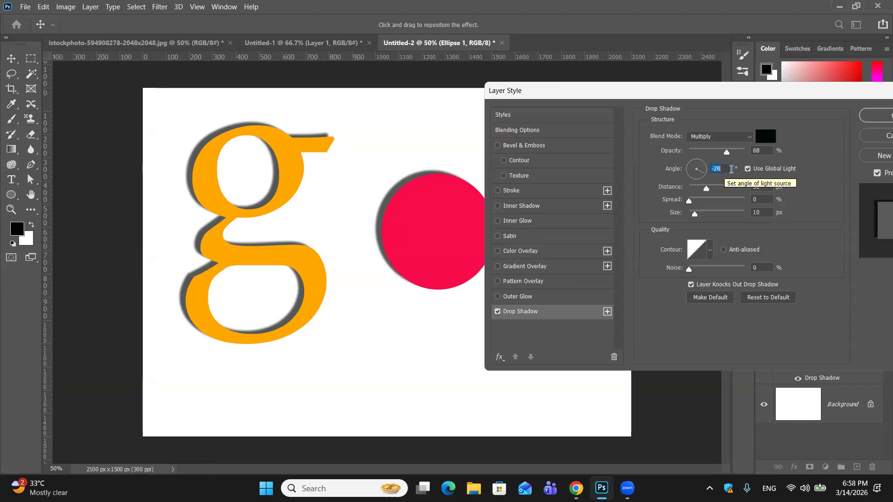
key(BackSpace)
text(90)
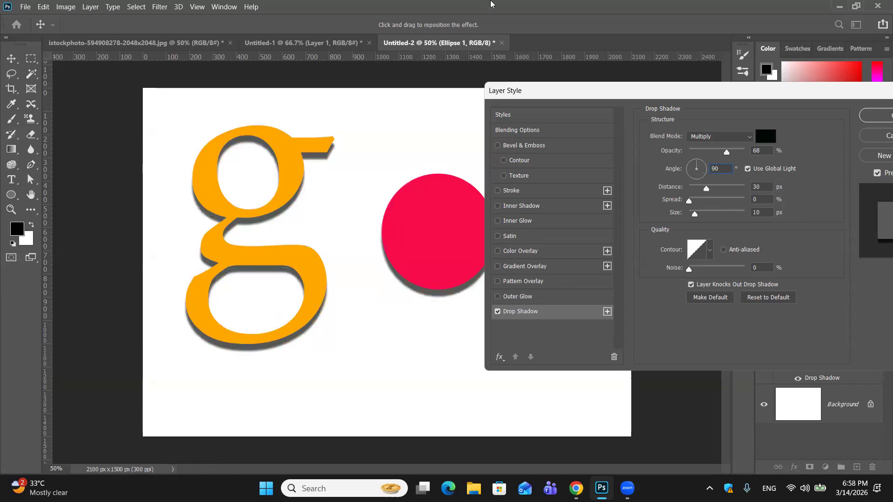
Turn off Use Global Light for the ellipse's Drop Shadow, set its angle to 27°, and apply the layer style
click(748, 169)
drag(785, 95, 859, 80)
drag(769, 147, 774, 155)
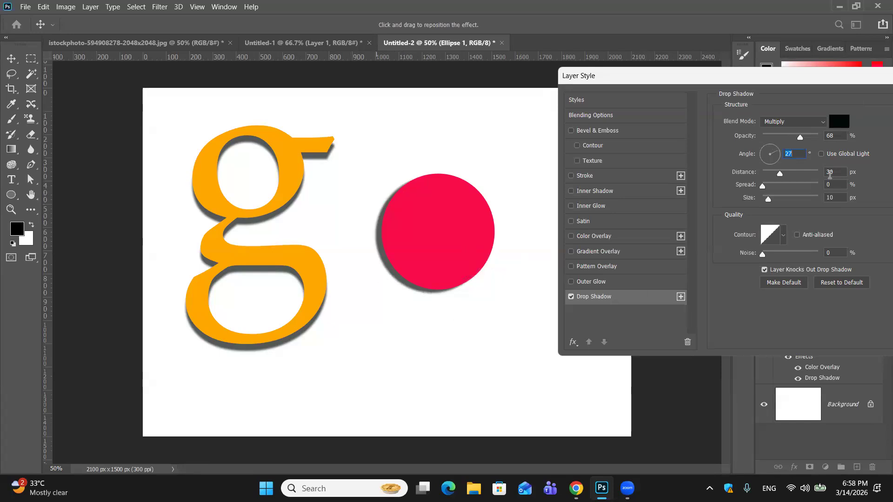
drag(828, 81, 636, 64)
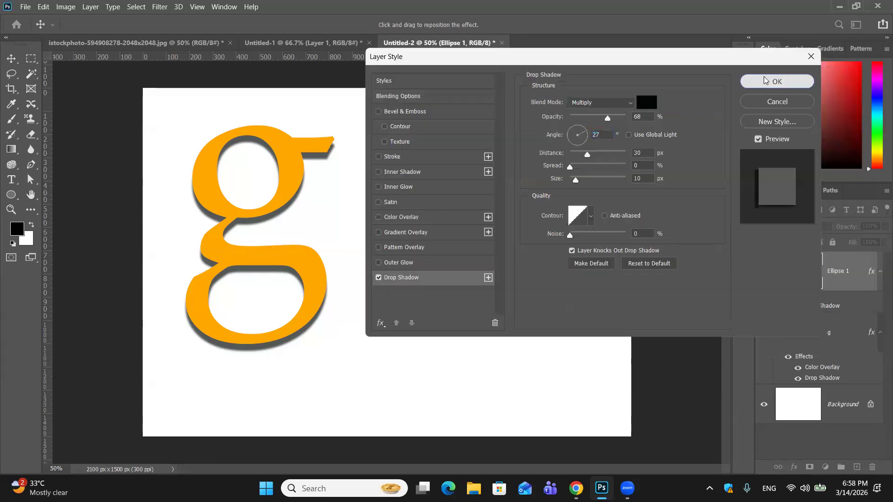
click(765, 81)
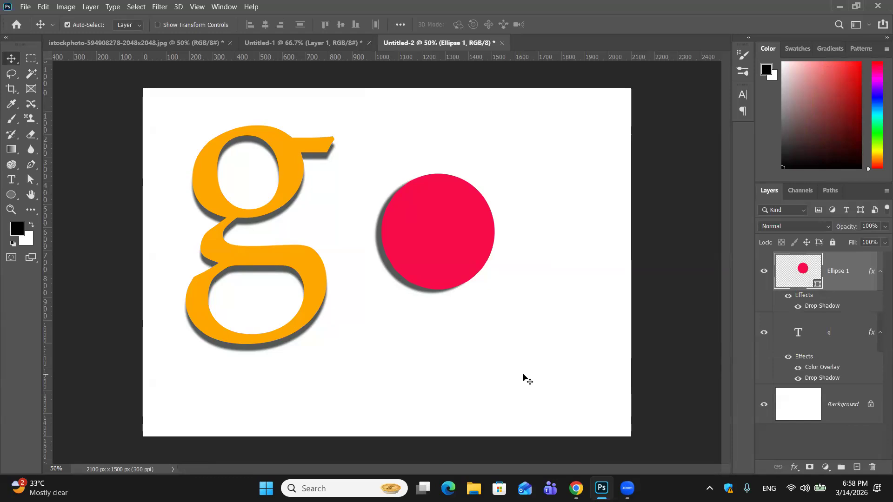
Review the Drop Shadow settings of the ellipse layer
double_click(848, 287)
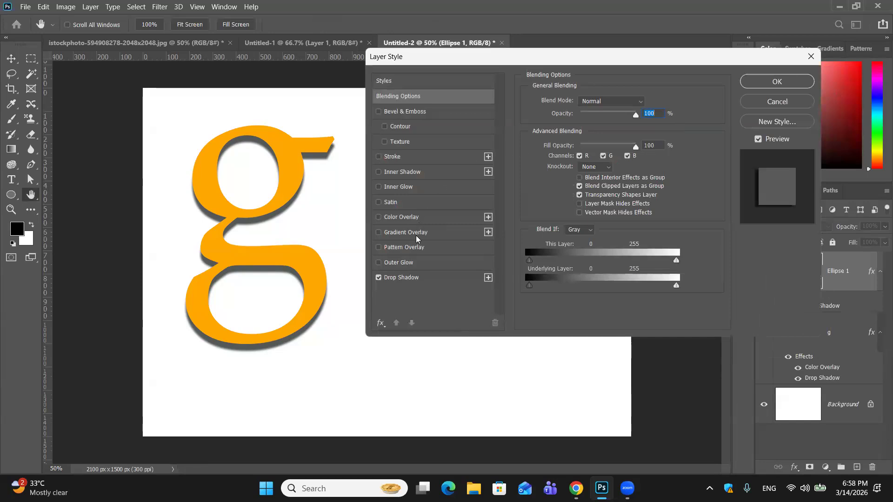
click(412, 277)
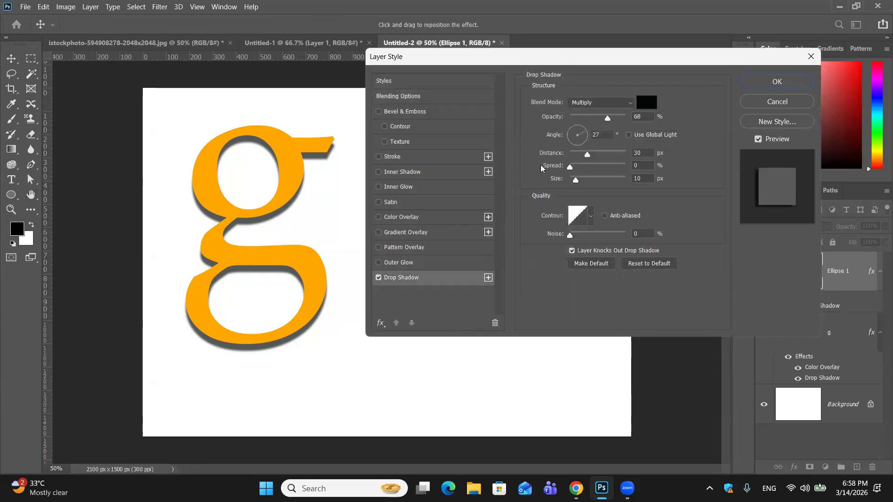
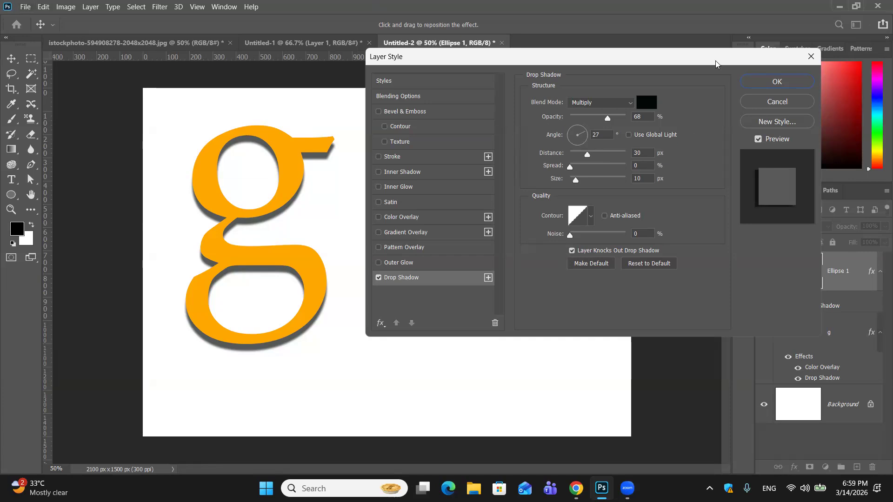
drag(716, 61, 511, 94)
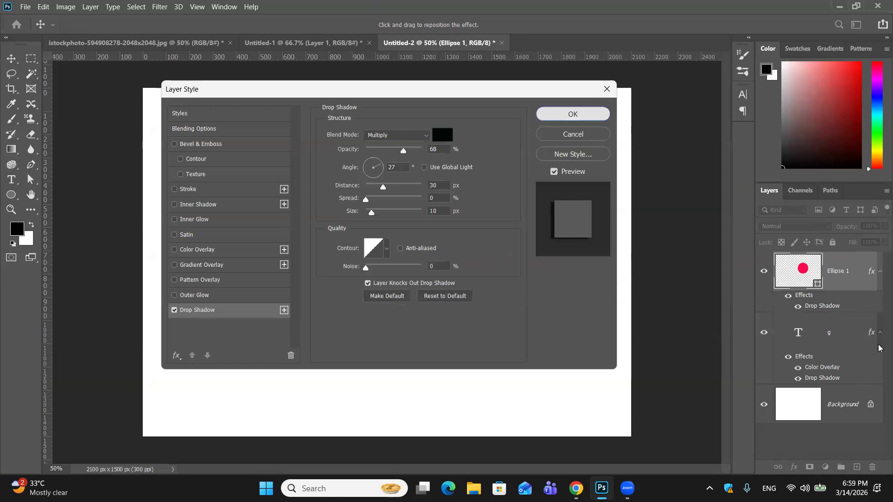
click(570, 115)
Delete the ellipse layer and move the letter g toward the middle of the canvas
drag(852, 282, 874, 468)
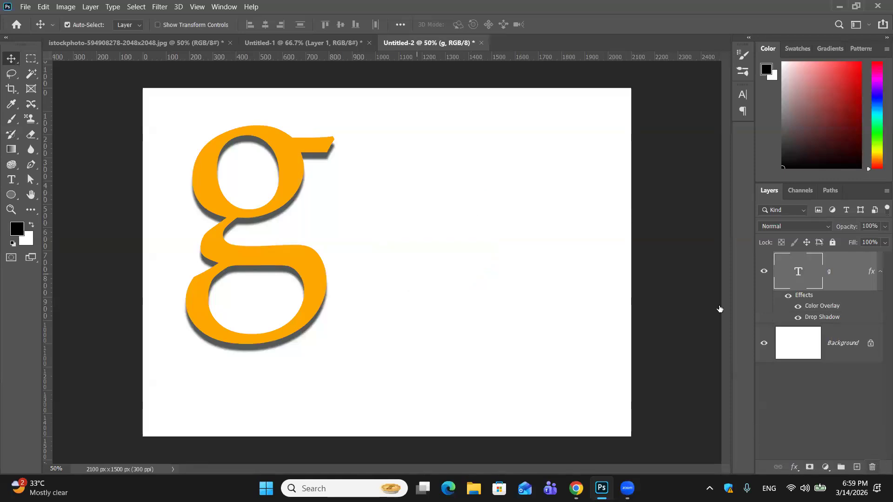
drag(215, 205, 316, 209)
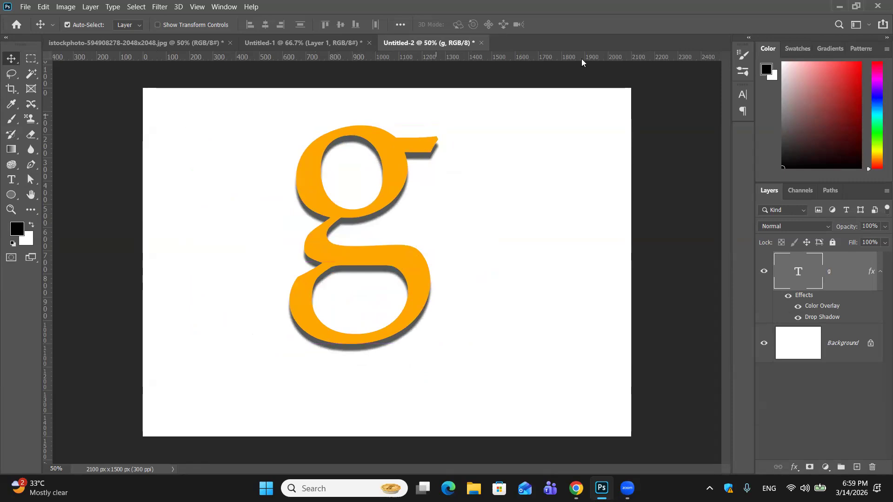
double_click(838, 277)
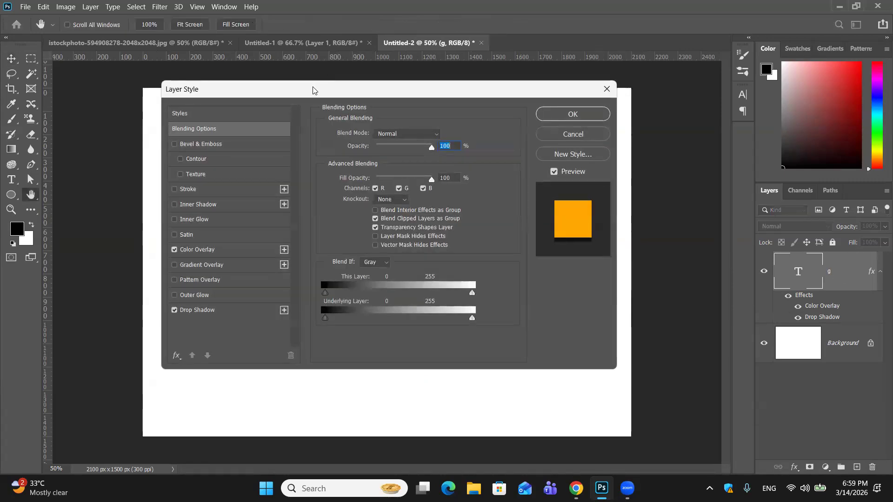
drag(312, 90, 591, 84)
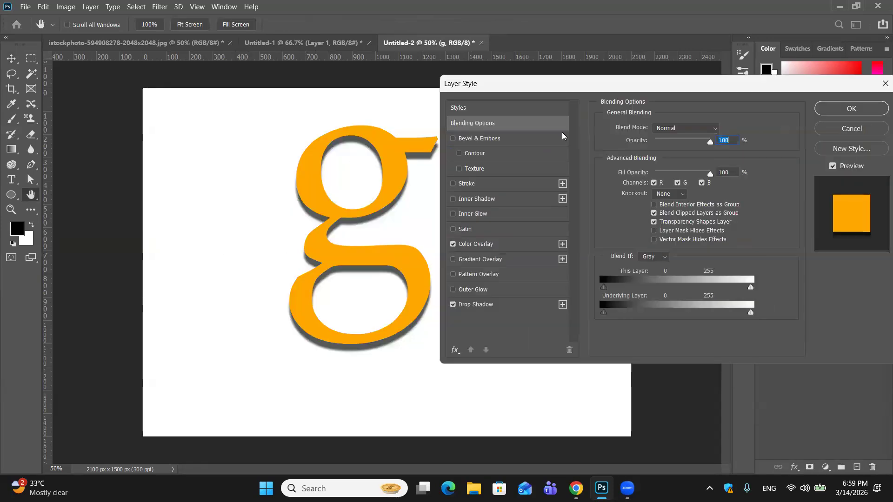
click(850, 130)
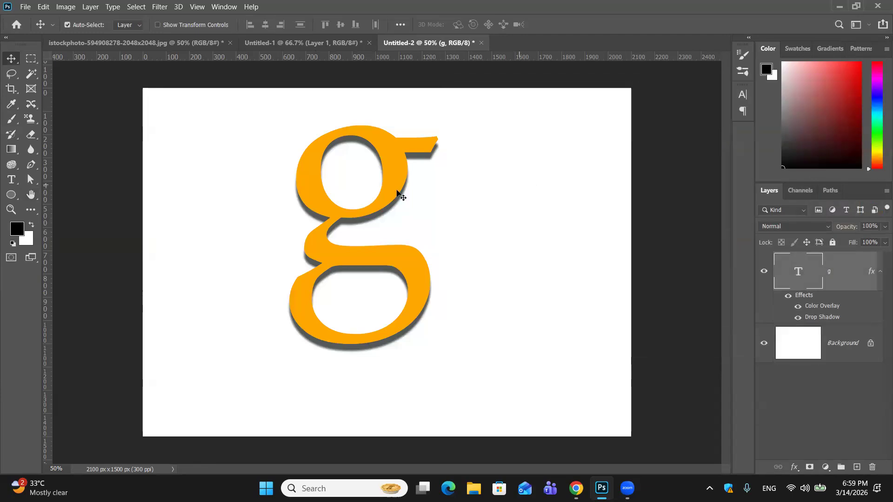
Move the letter g back to the left half of the canvas and add a second Drop Shadow to its layer style
drag(401, 194, 299, 207)
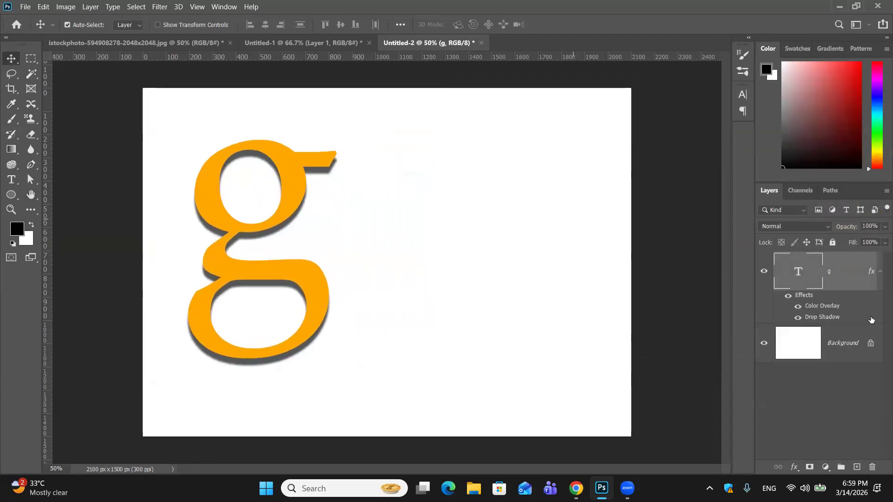
double_click(859, 294)
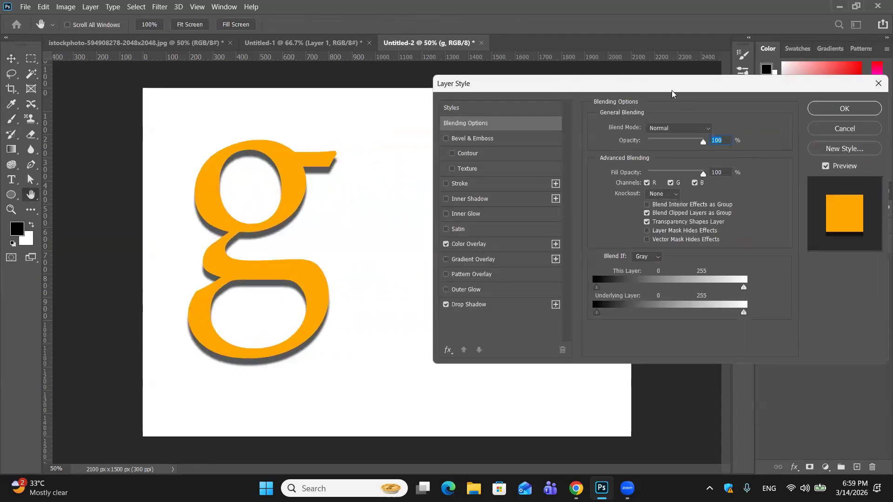
drag(670, 88, 615, 123)
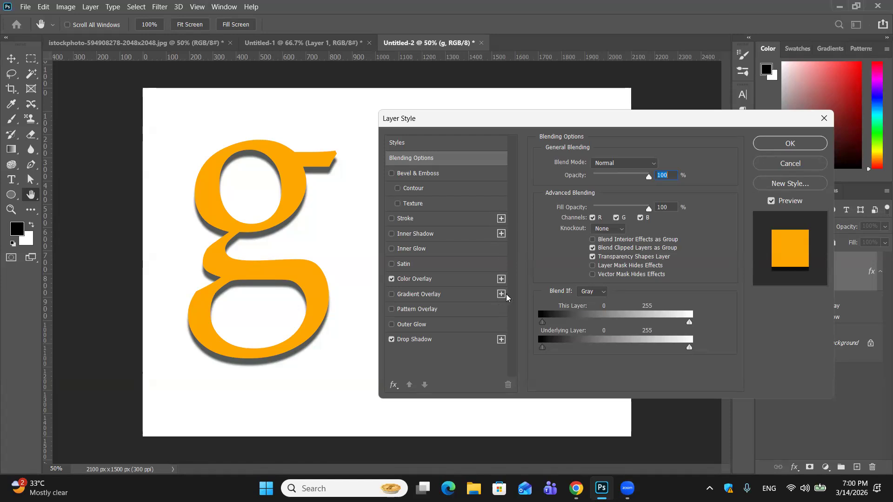
click(432, 343)
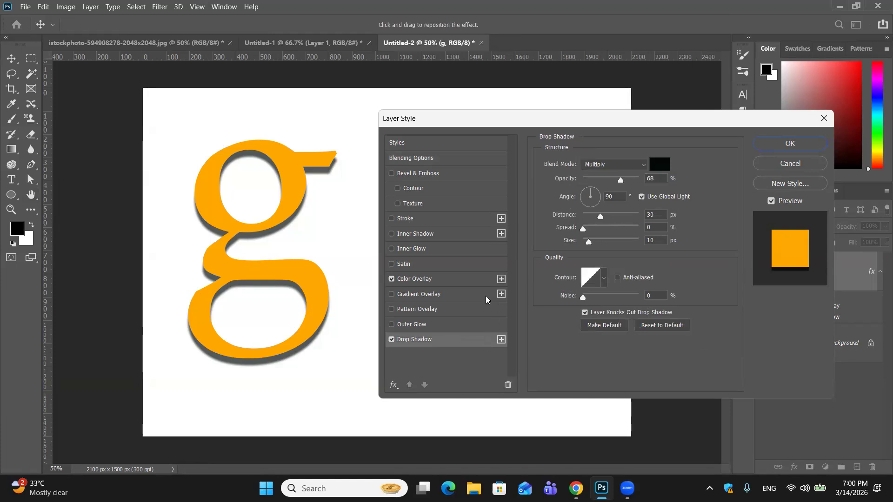
click(500, 339)
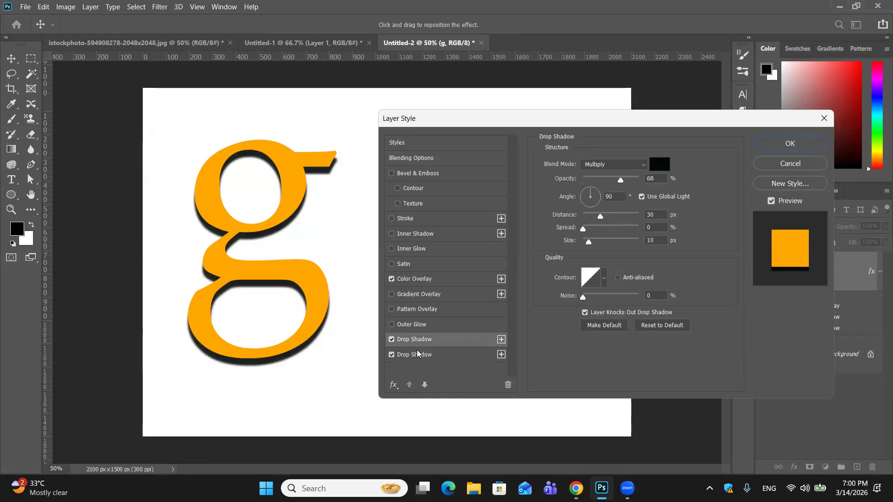
Set the lower Drop Shadow's color to green #13ea86 in the letter g's layer style
click(416, 356)
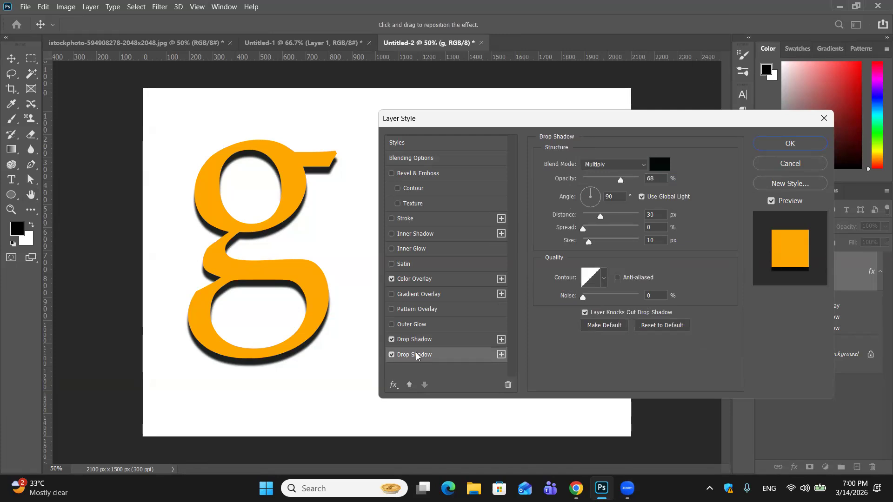
click(664, 168)
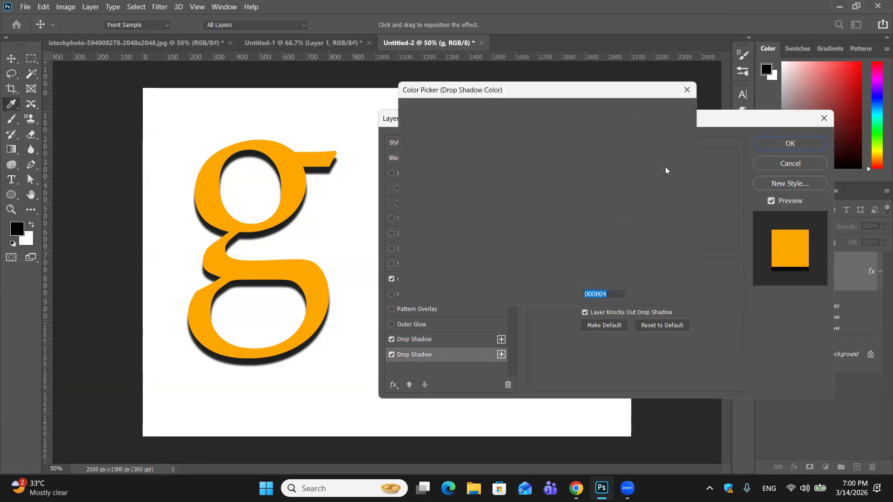
text(13ea86)
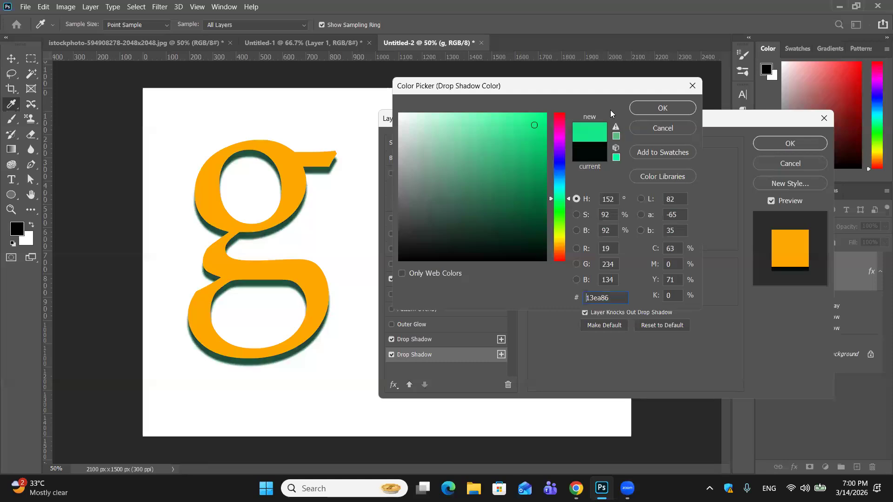
click(634, 110)
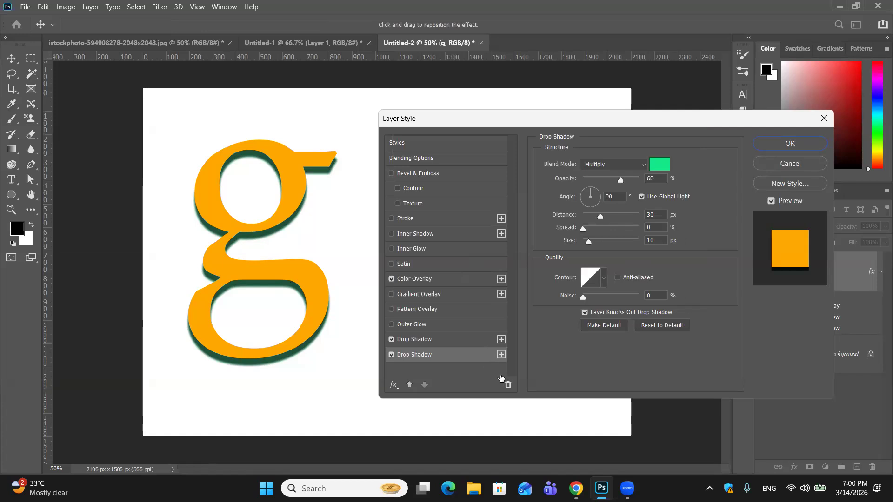
Delete the lower of the letter g's two Drop Shadows and apply the layer style
click(506, 385)
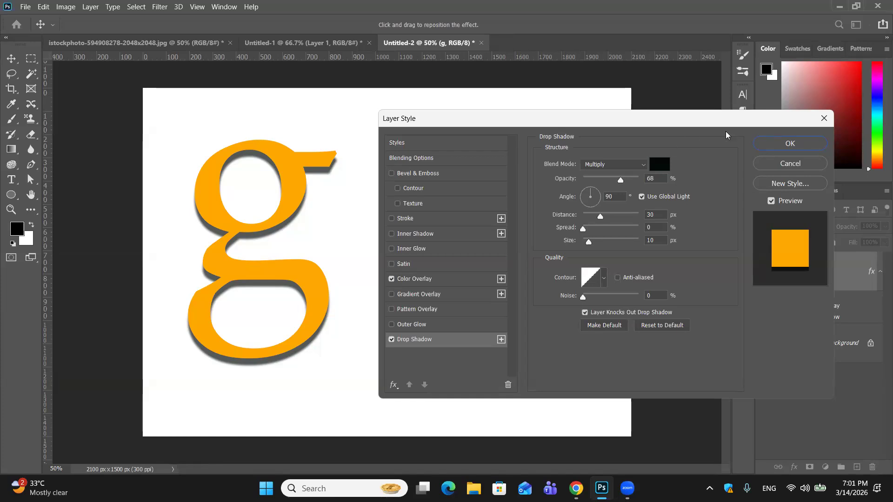
click(766, 144)
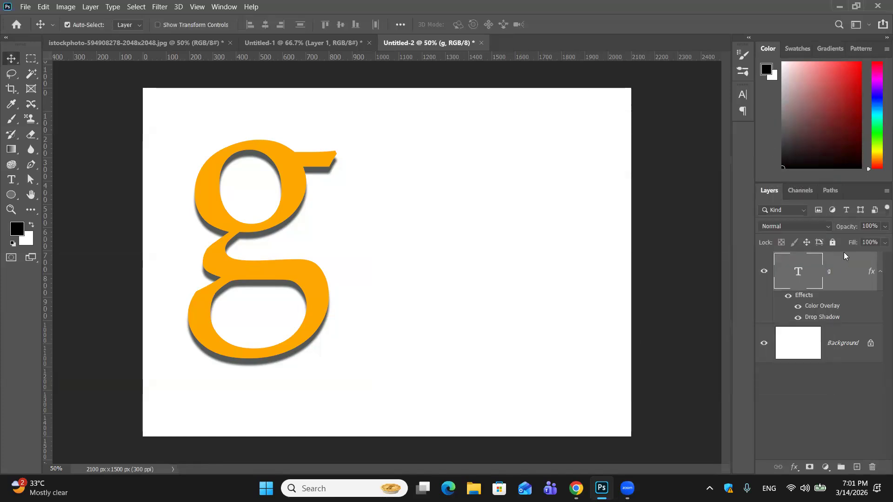
click(885, 226)
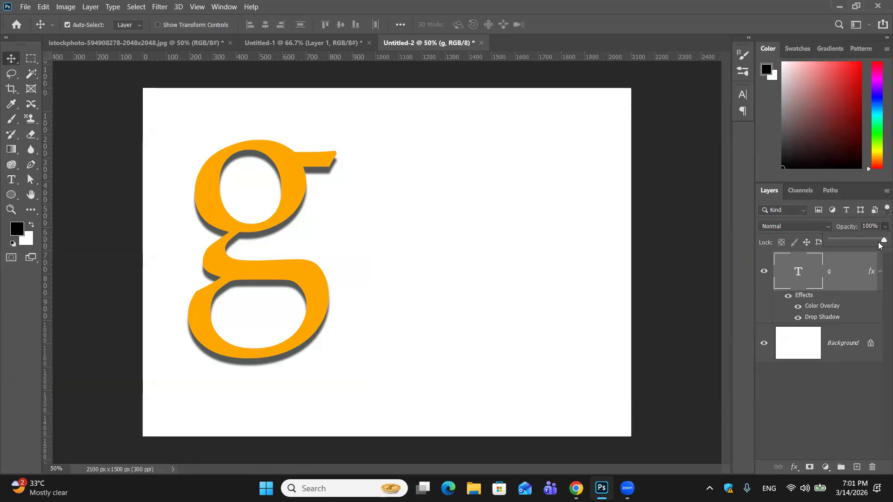
mouse_move(882, 240)
mouse_down()
mouse_move(821, 241)
mouse_move(880, 241)
mouse_up()
click(677, 187)
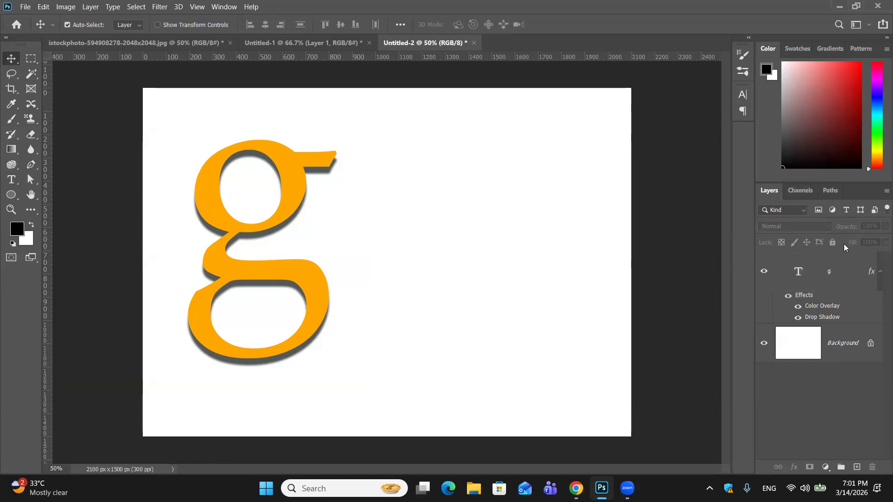
Remove all effects from the g layer and move the letter slightly up toward the middle of the canvas
click(830, 271)
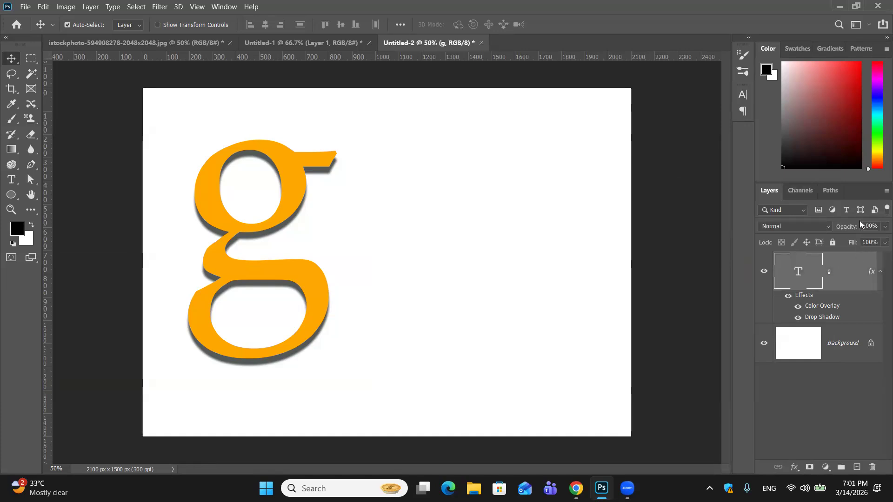
drag(798, 287, 873, 466)
drag(300, 282, 380, 238)
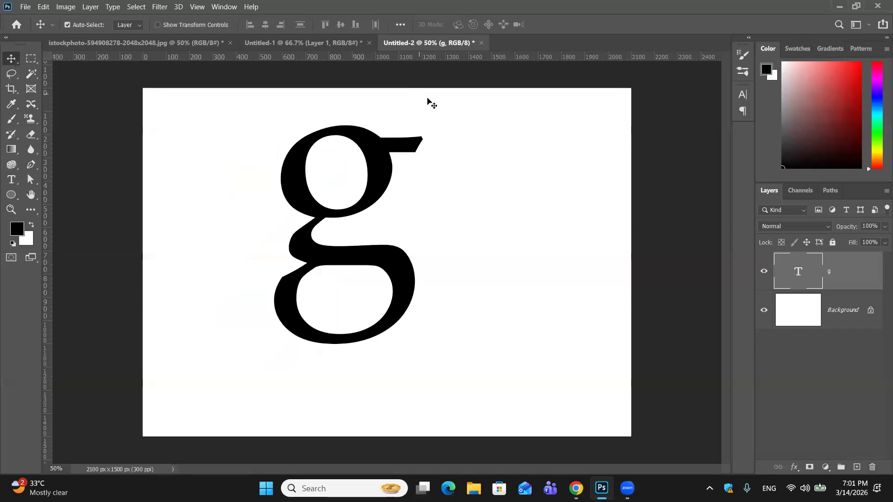
Add a Drop Shadow with a distance of 14 px to the g layer and apply the layer style
click(882, 242)
mouse_move(880, 254)
mouse_down()
mouse_move(825, 242)
mouse_move(878, 247)
mouse_up()
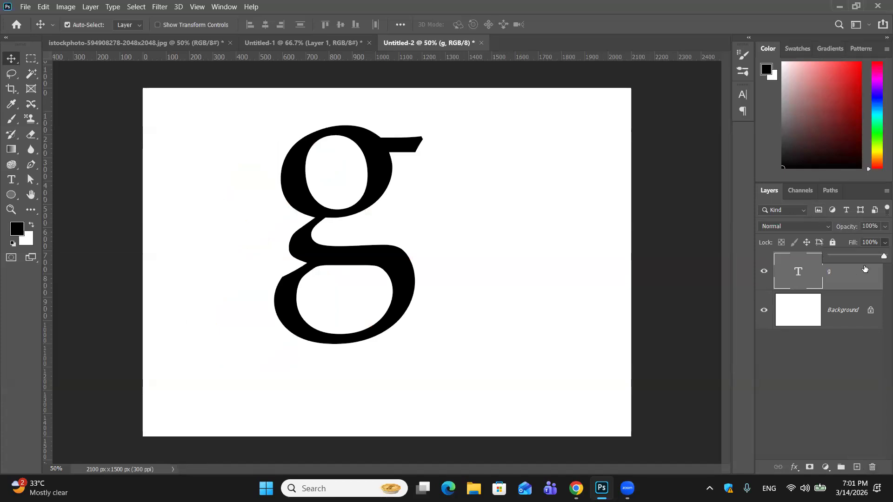
double_click(856, 284)
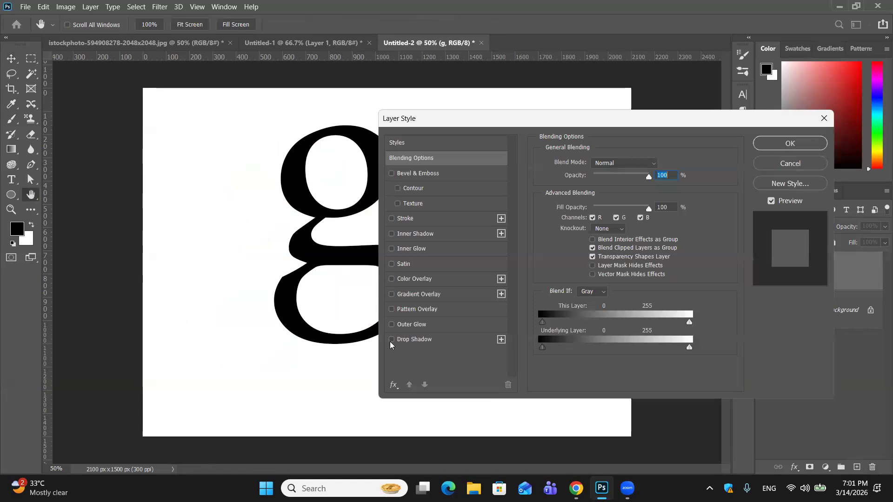
click(403, 340)
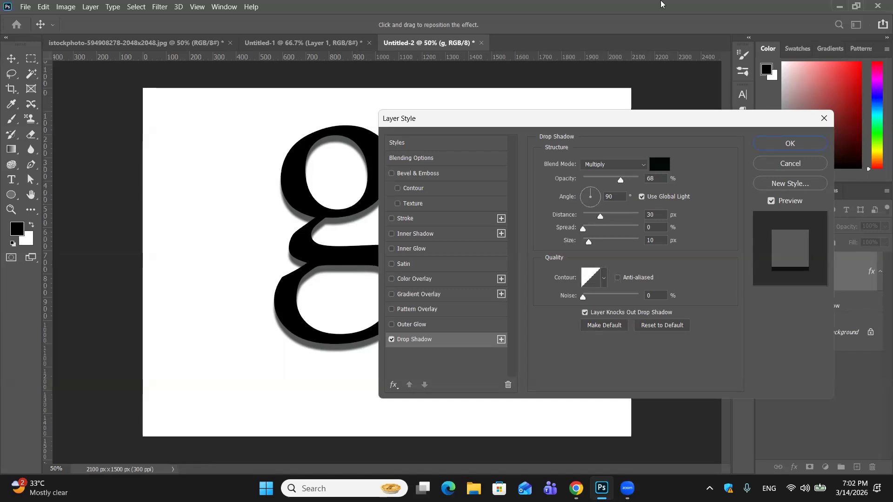
drag(602, 221, 599, 217)
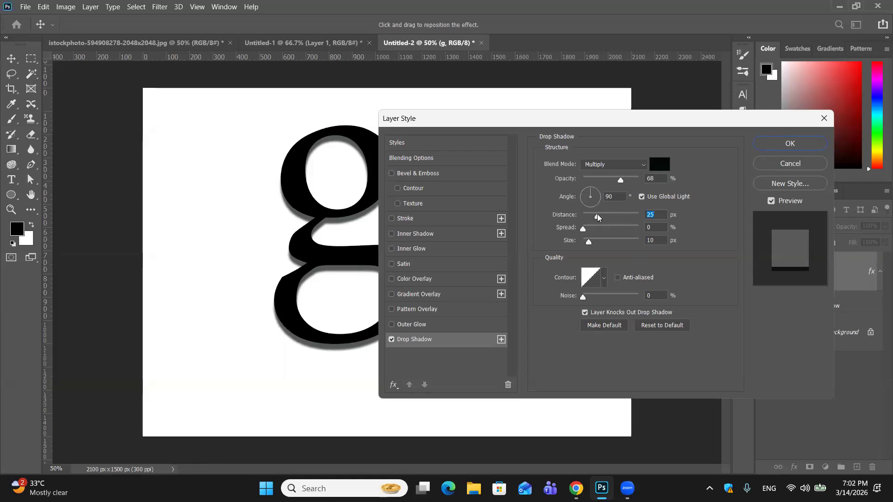
drag(598, 218, 591, 217)
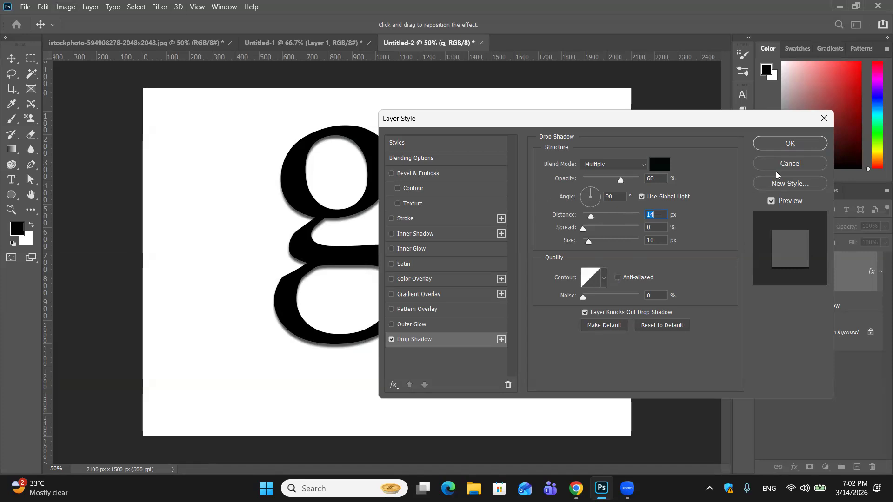
click(788, 148)
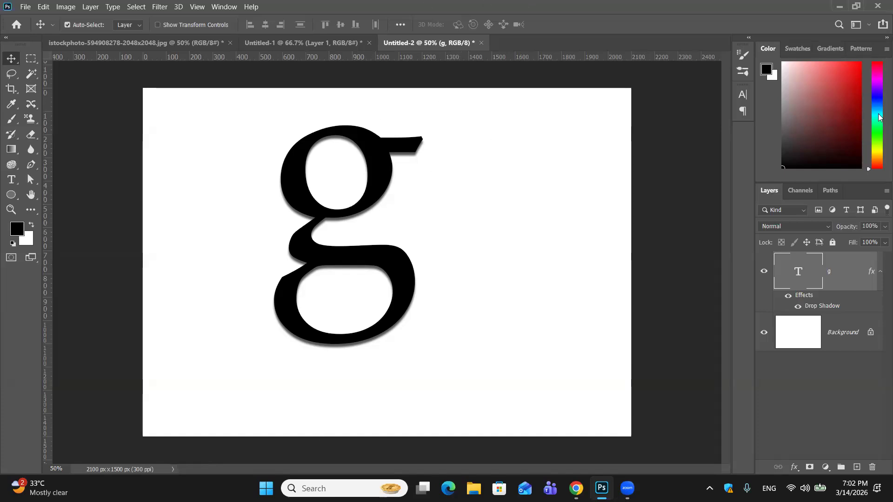
Set the background color to grey #5d5c5c and fill the Background layer with it
click(832, 320)
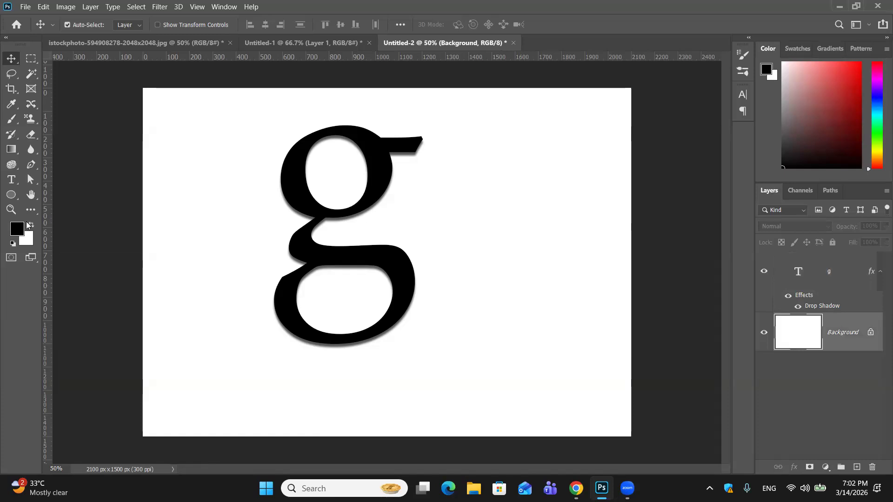
click(29, 241)
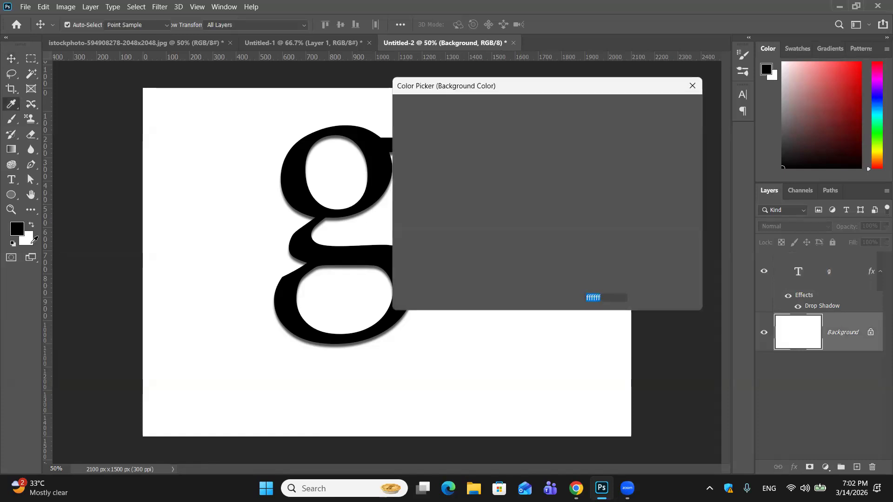
click(401, 206)
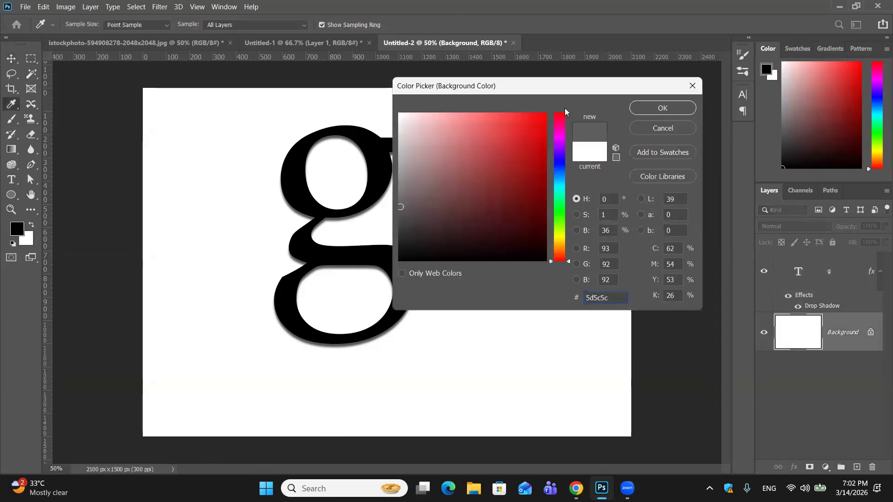
click(636, 108)
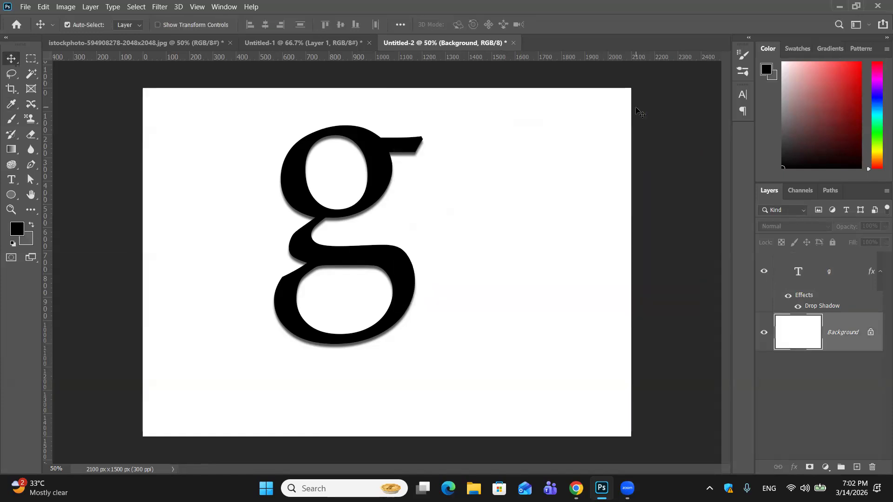
key(ctrl+BackSpace)
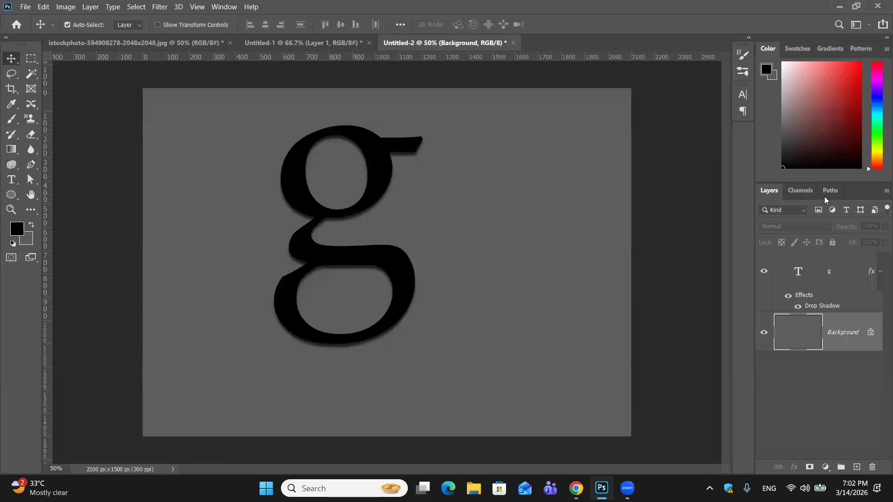
Lower the g layer's opacity to 0%, try 17%, and restore it to 100%
click(847, 270)
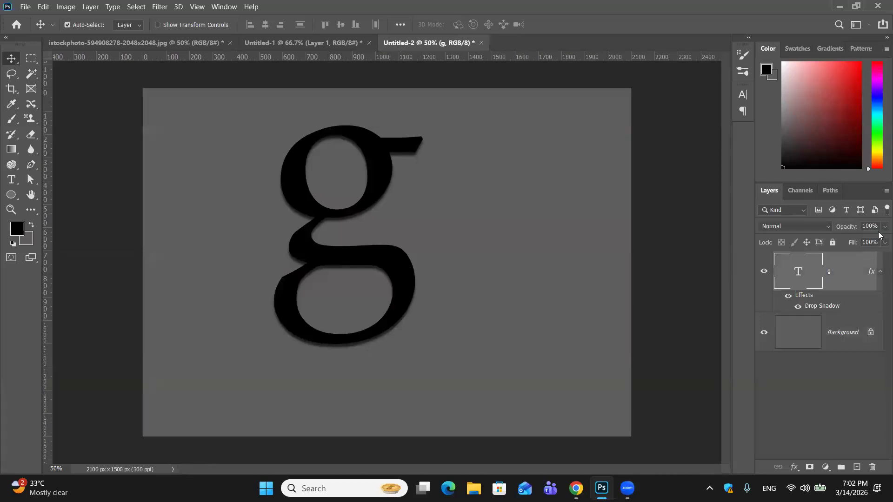
click(879, 227)
drag(836, 240, 834, 240)
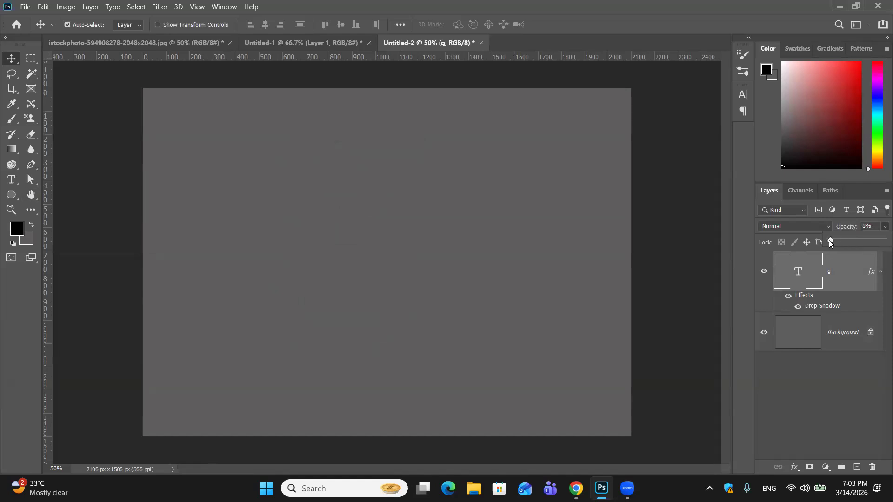
drag(833, 240, 840, 241)
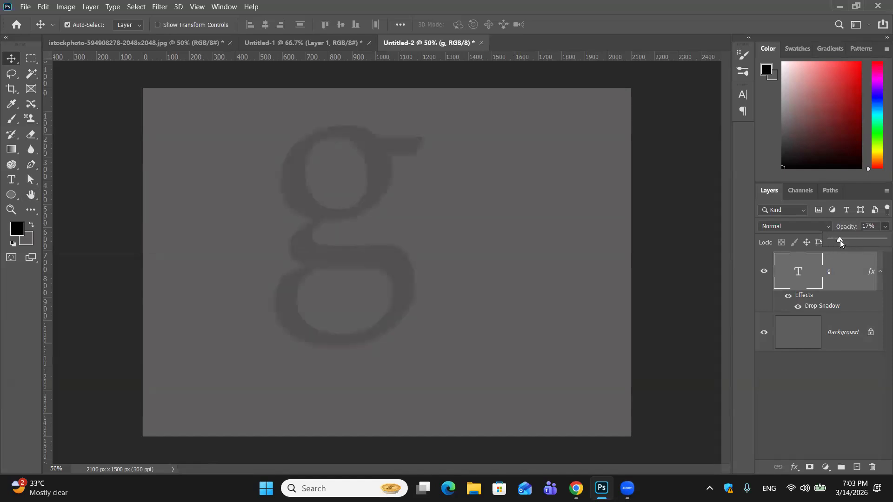
drag(840, 240, 884, 240)
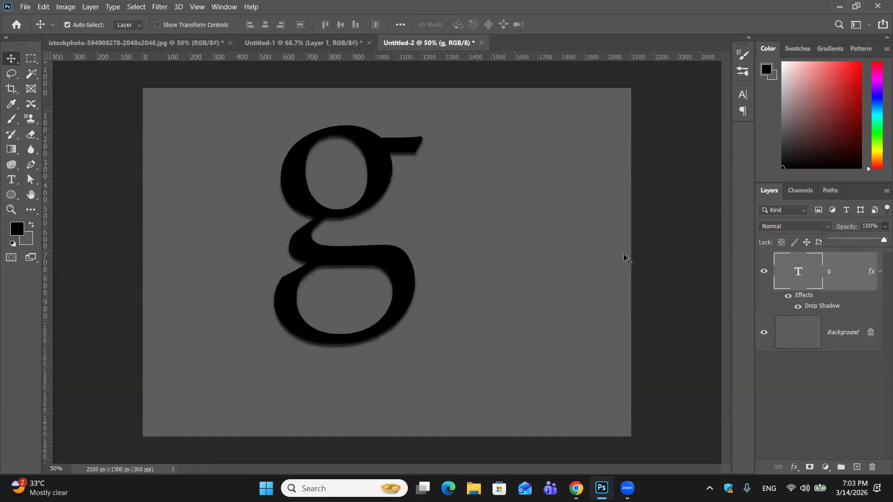
click(654, 248)
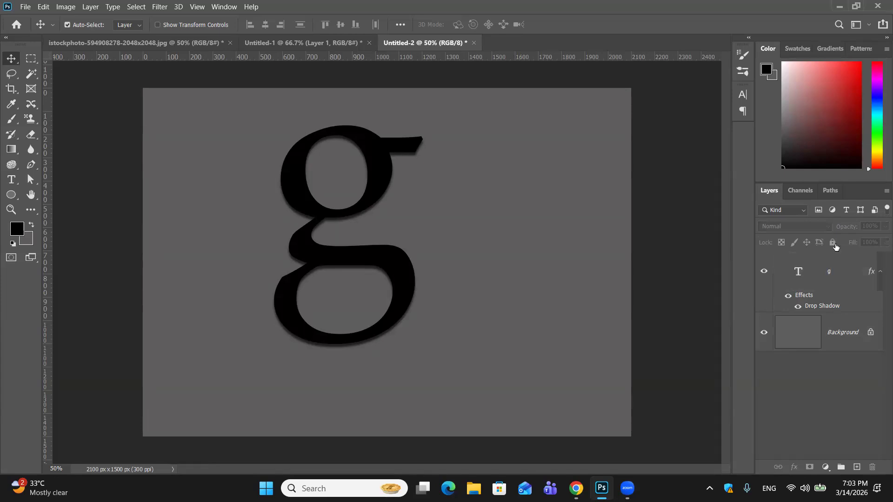
Reduce the g layer's Fill to 0% to compare it with Opacity, and return it to 100%
click(842, 273)
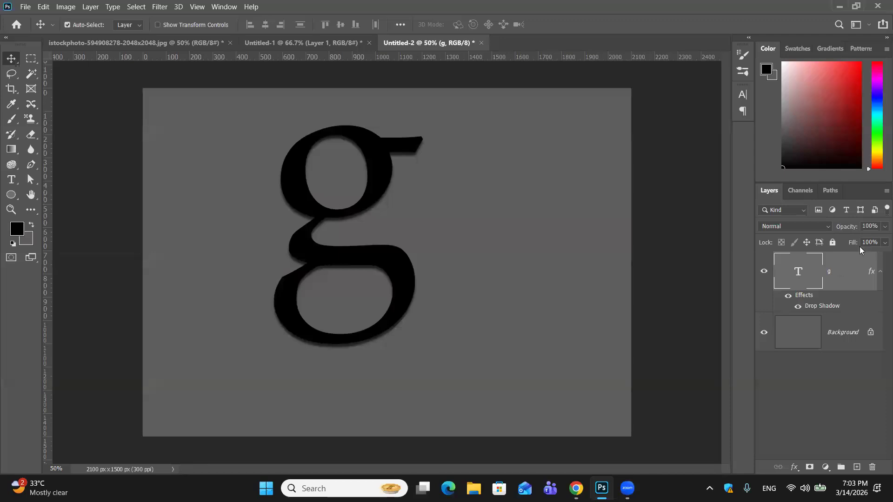
click(880, 242)
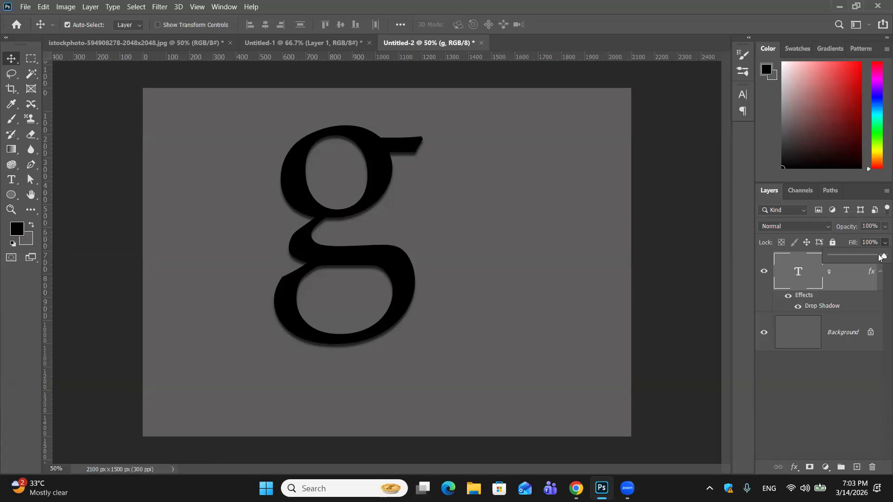
drag(878, 257, 828, 254)
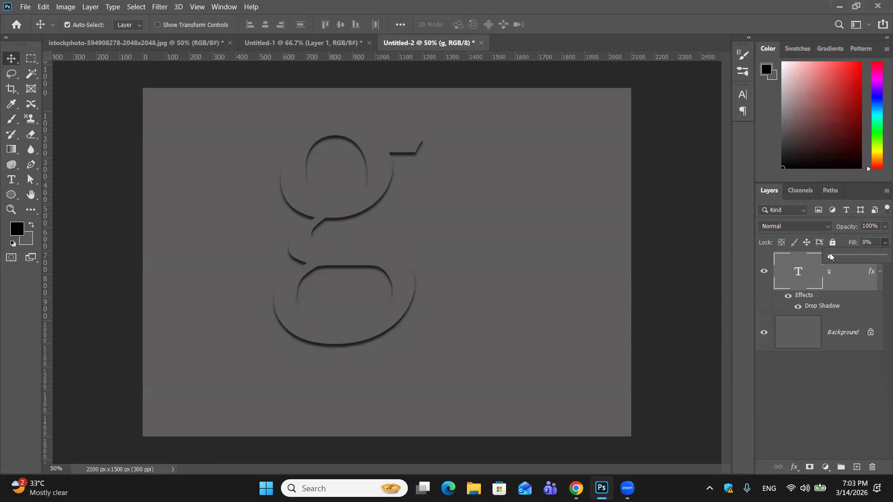
drag(845, 253, 506, 243)
drag(832, 255, 885, 256)
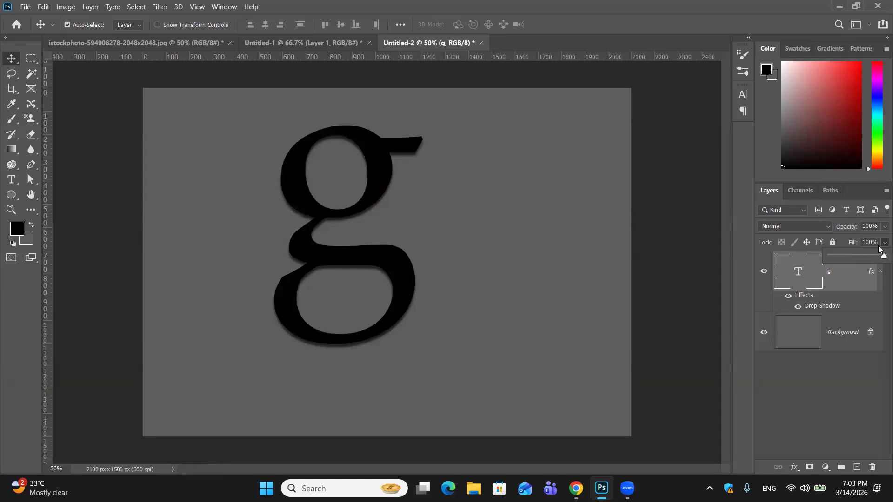
click(688, 245)
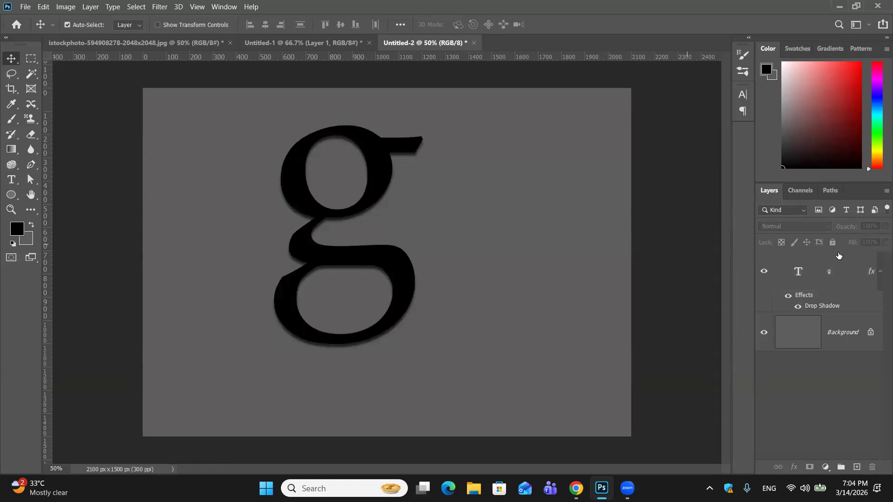
Fade the g layer out once more with its overall opacity and bring it back to 100%
click(854, 274)
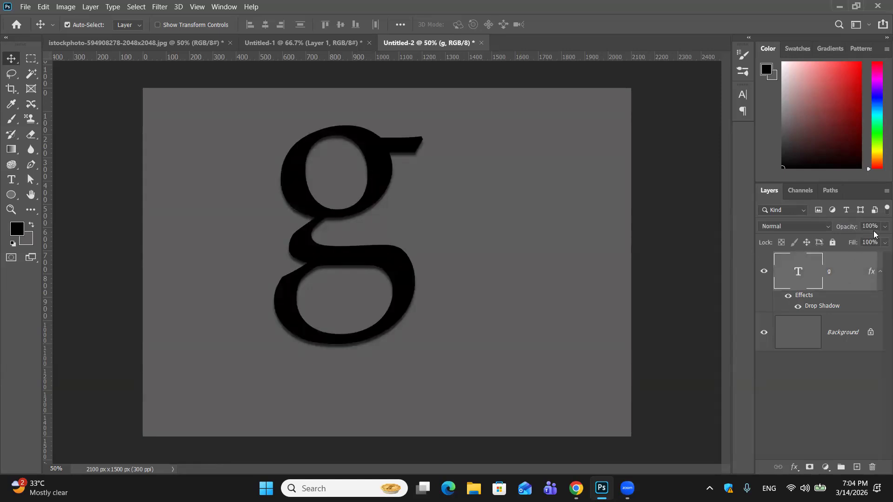
click(882, 227)
click(829, 239)
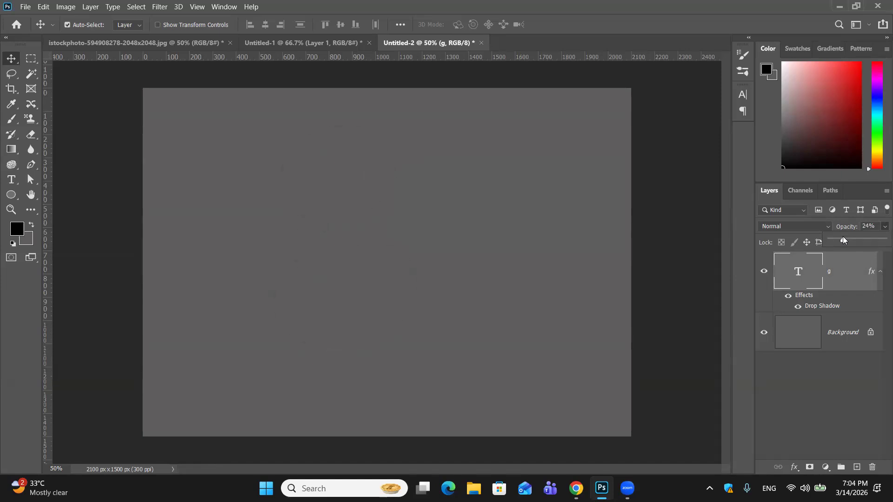
drag(841, 240, 884, 240)
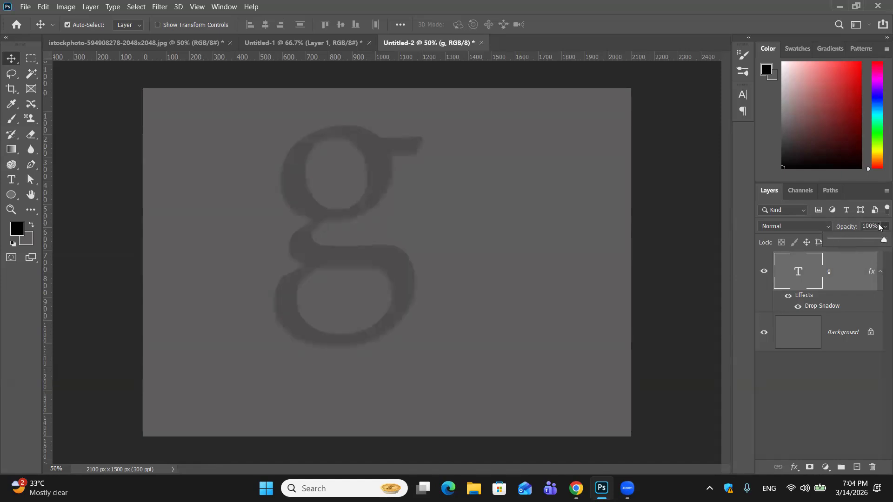
click(860, 265)
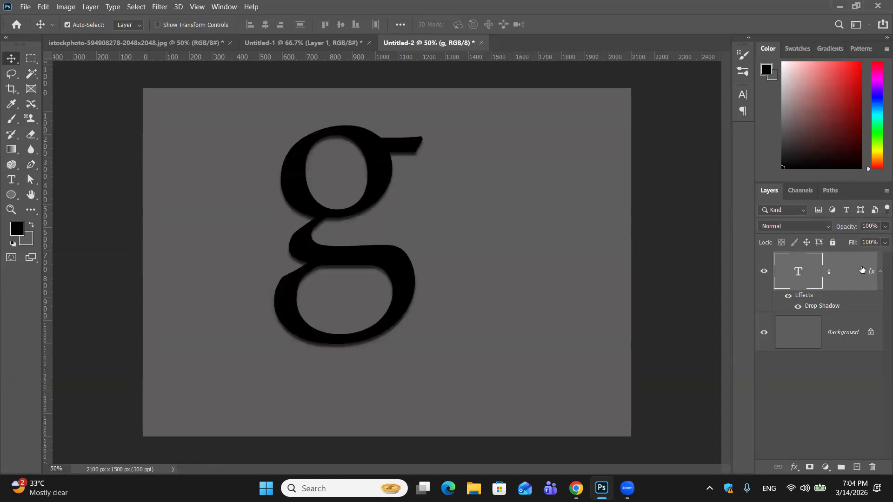
Reduce the g layer's Fill to 0%, inspect the remaining shadow up close, and restore the Fill to 100%
click(883, 242)
drag(883, 257, 765, 269)
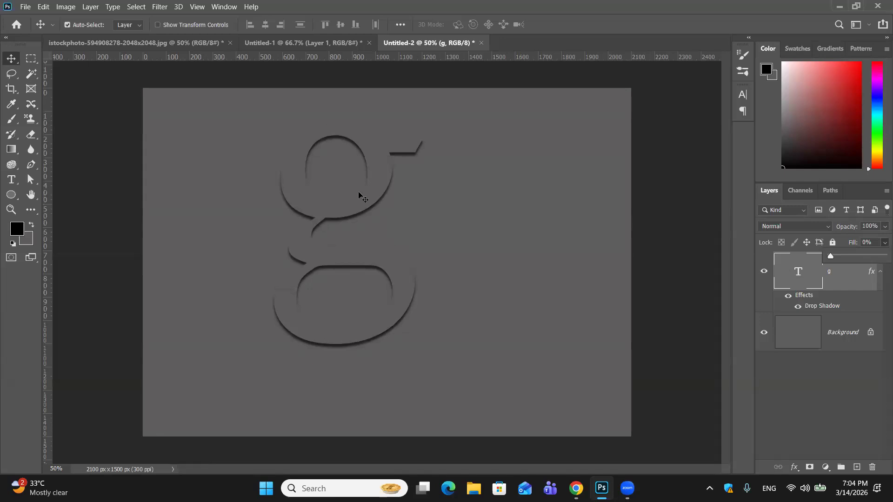
key(ctrl+plus)
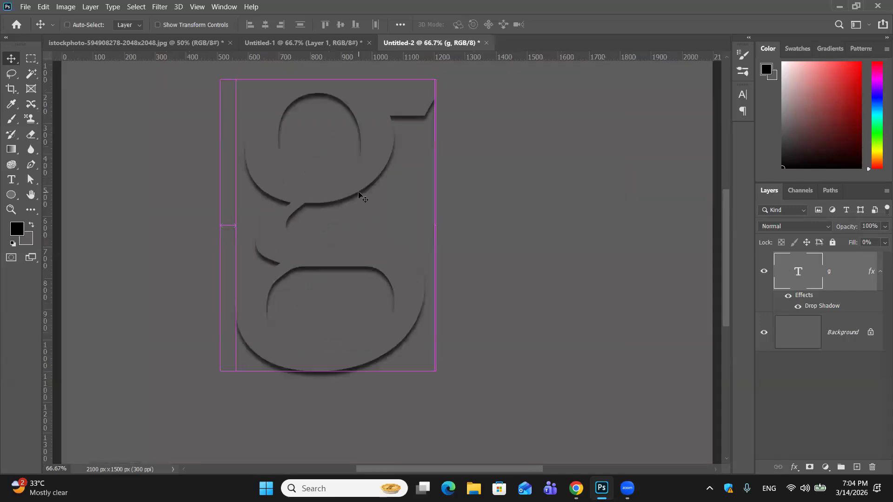
key(ctrl+plus)
scroll(359, 195, up, 1)
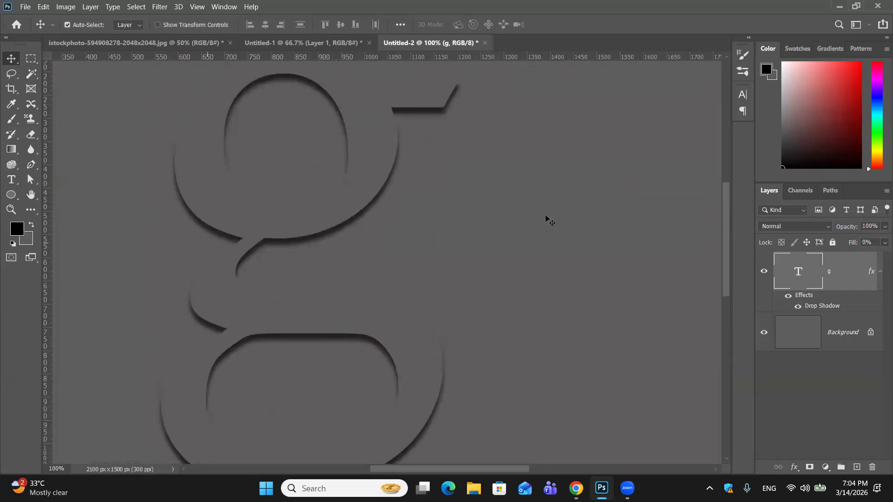
click(879, 245)
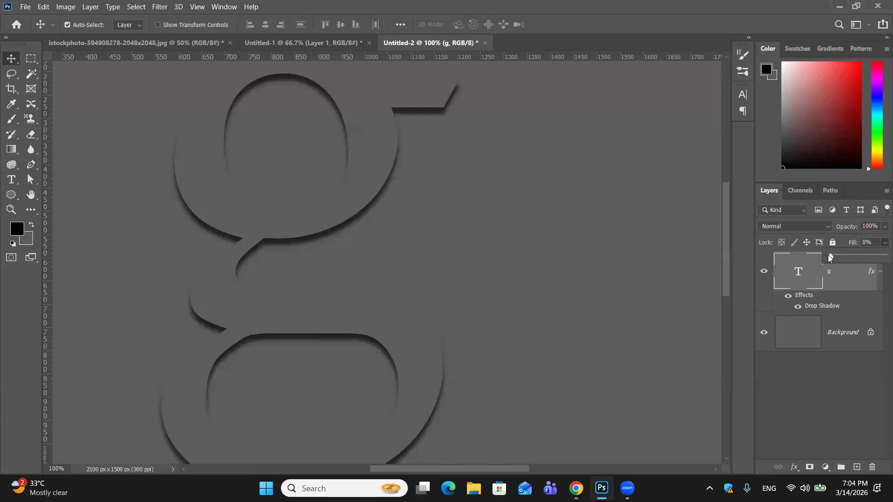
drag(831, 258, 878, 262)
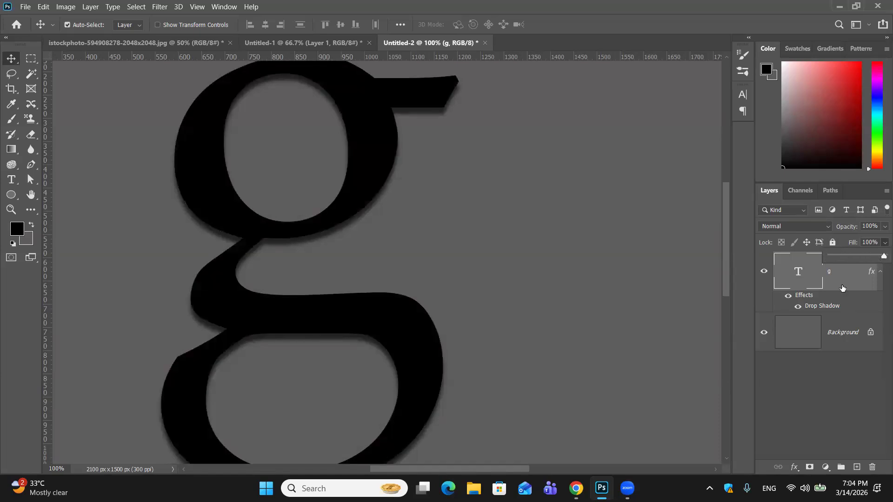
double_click(851, 284)
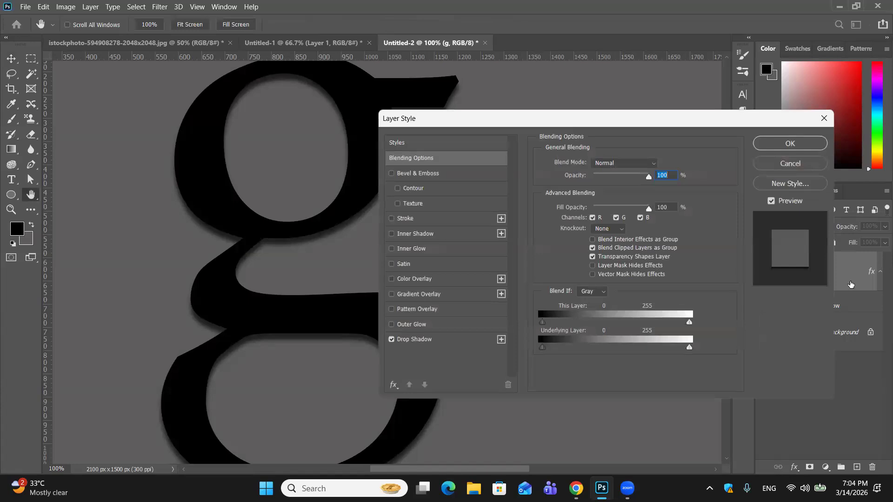
key(ctrl+plus)
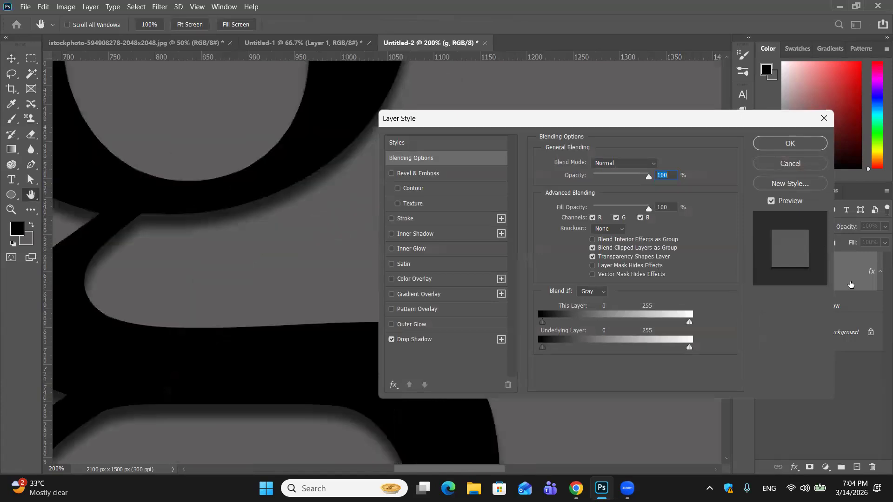
key(ctrl+minus)
key(ctrl+minus)
key(ctrl+minus)
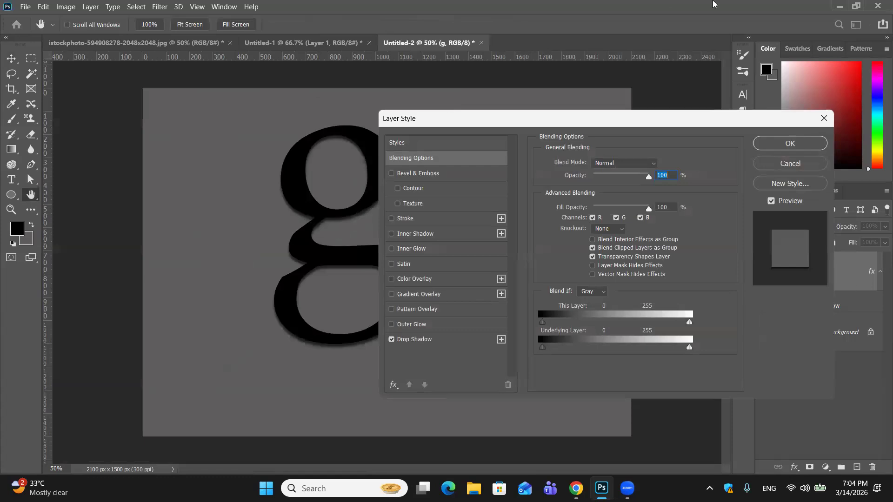
drag(589, 121, 685, 88)
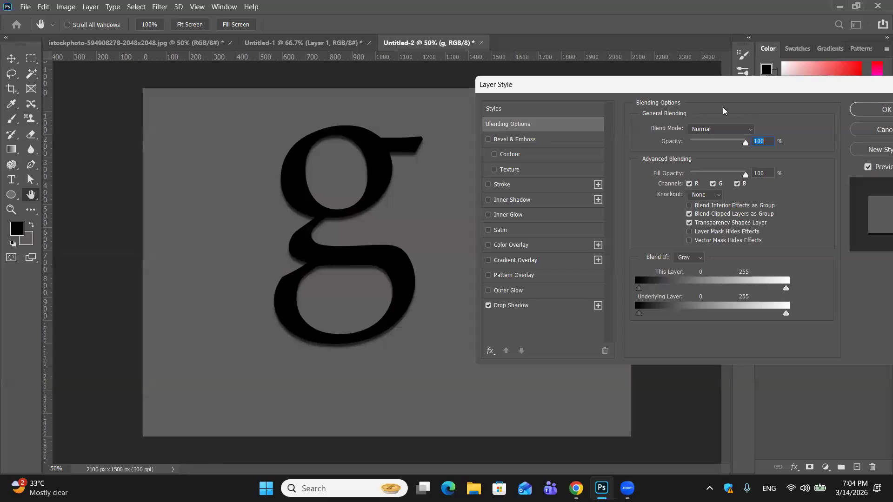
drag(714, 94, 564, 59)
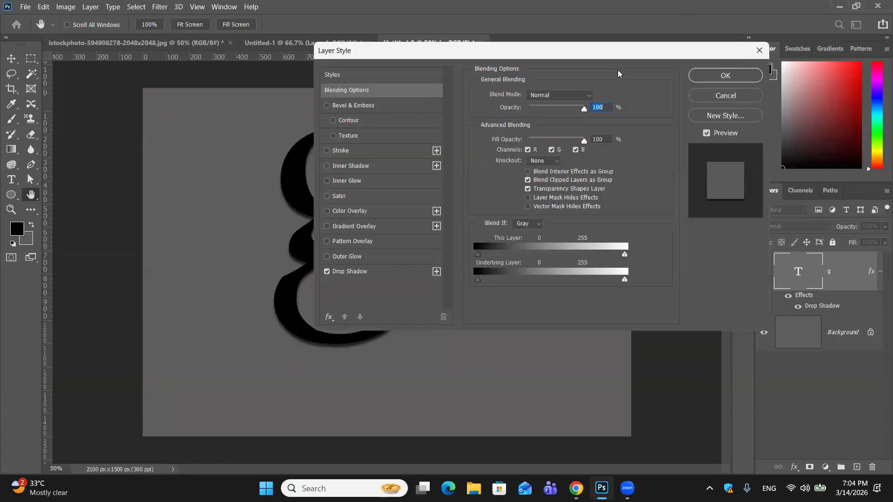
click(746, 100)
Delete the Drop Shadow effect from the g layer and reset its layer style effects to the default list
drag(804, 296, 872, 467)
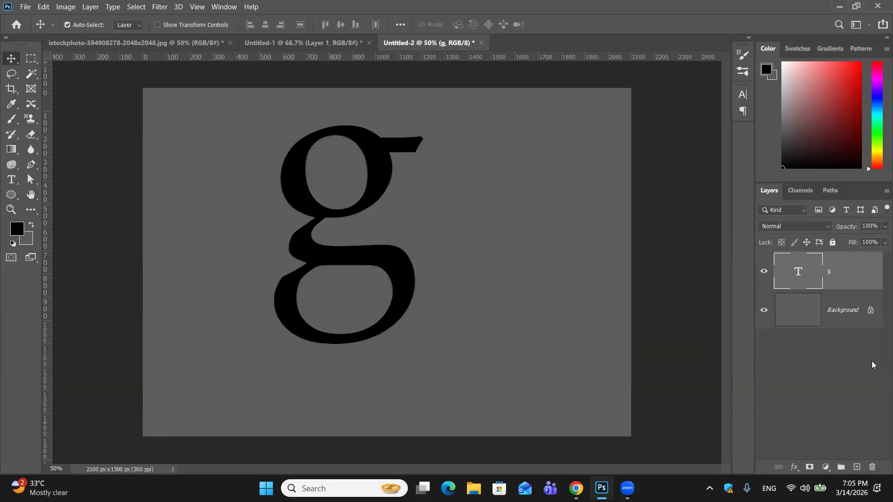
key(h)
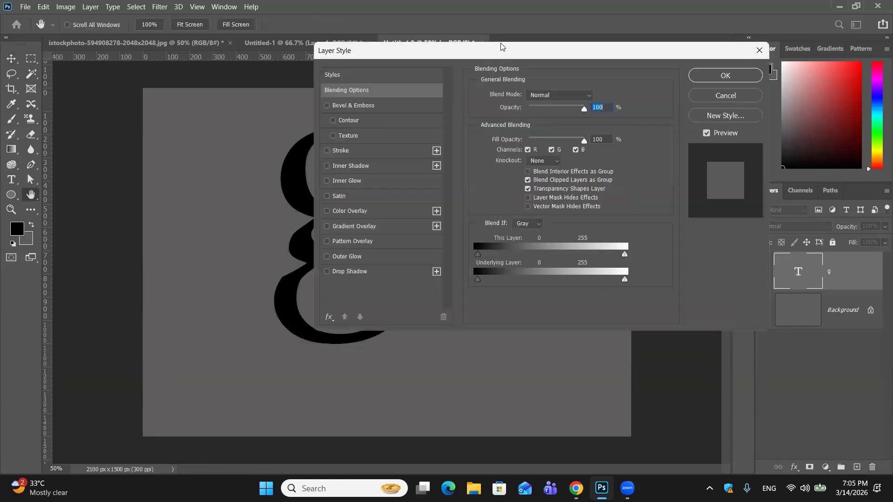
drag(507, 55, 634, 92)
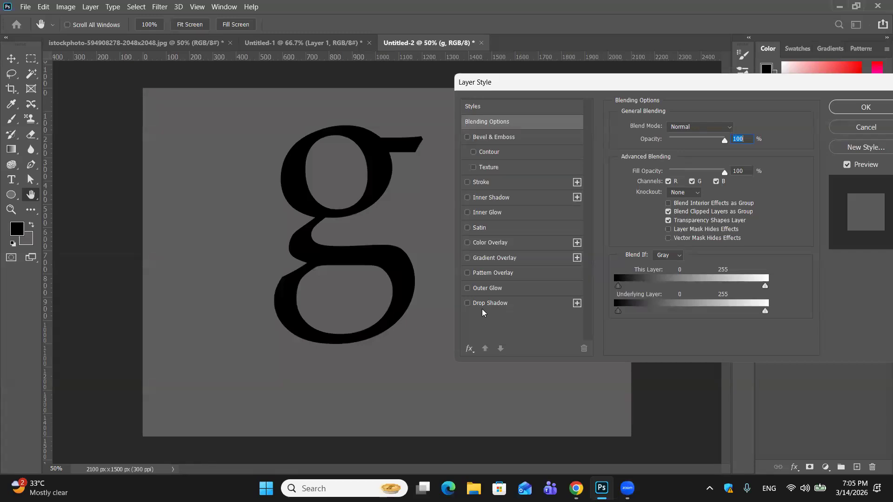
click(469, 351)
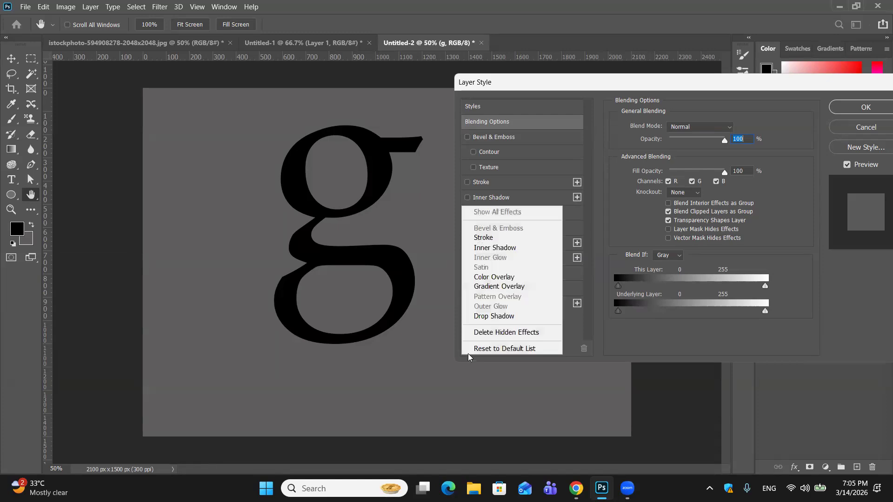
click(477, 349)
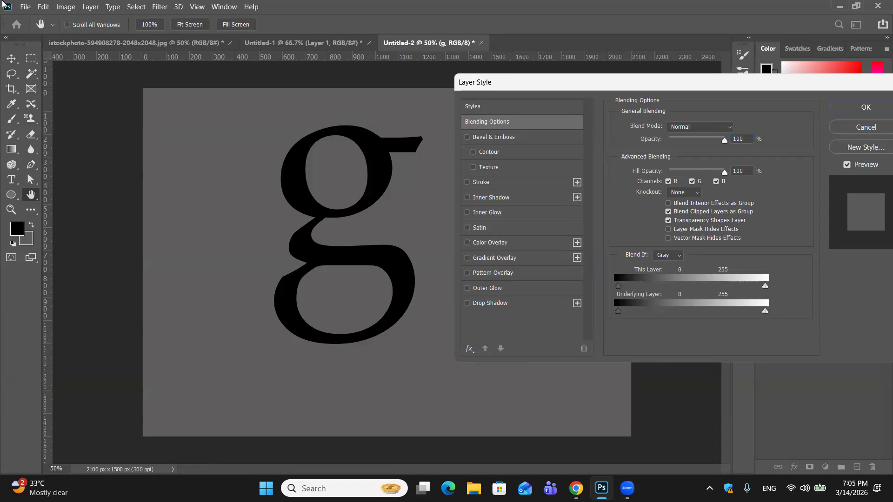
Add a Color Overlay to the letter g and change its color to a bright orange-red
click(505, 240)
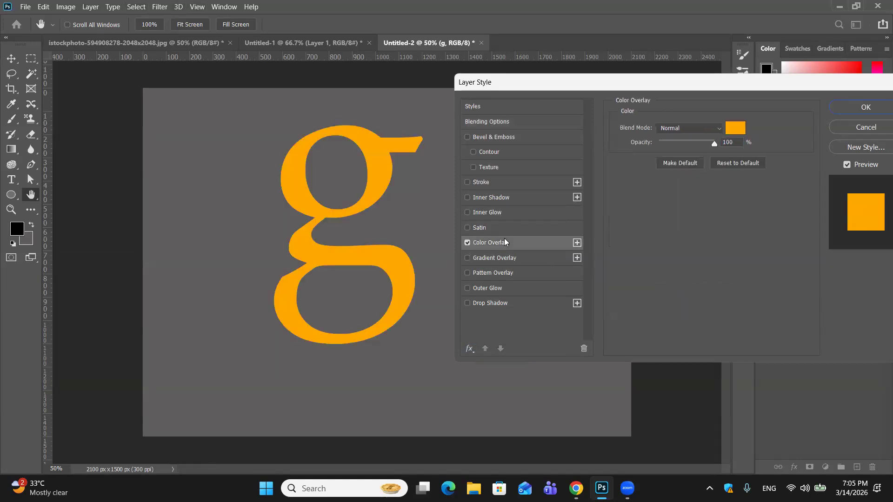
click(735, 128)
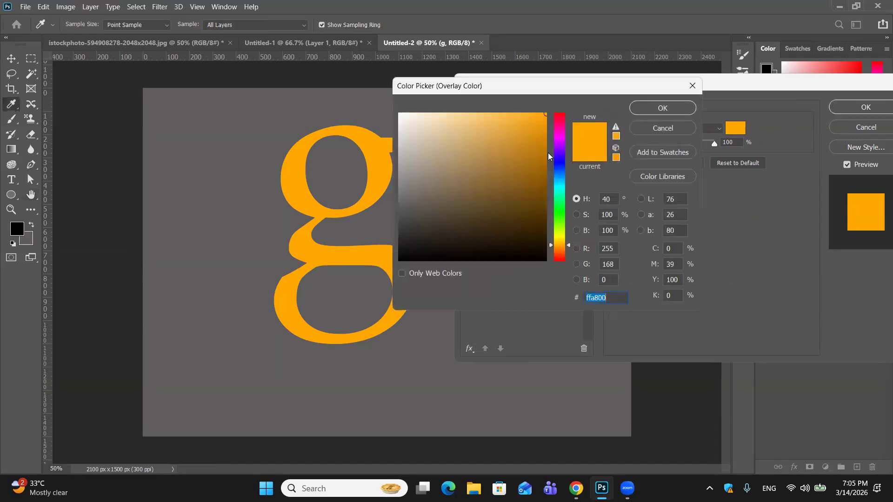
click(562, 257)
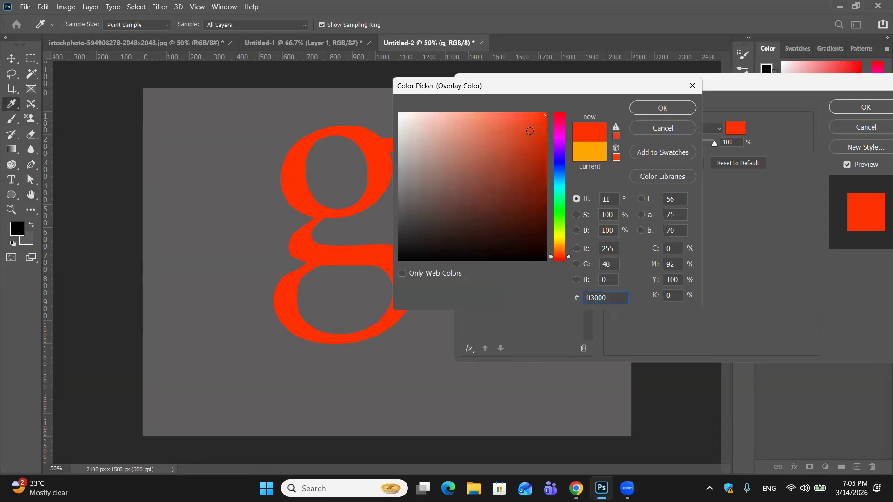
click(541, 119)
drag(543, 126, 548, 113)
click(661, 108)
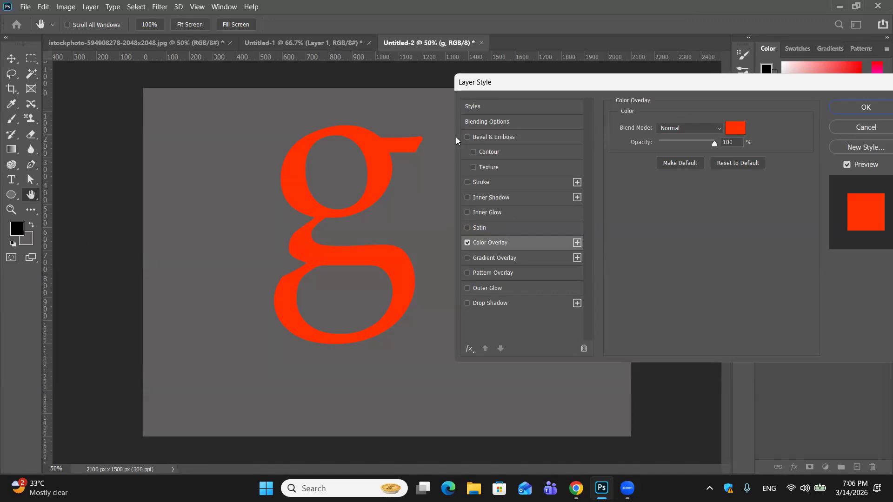
Add an Inner Shadow to the g layer with default settings and raise its opacity to 71%
click(493, 197)
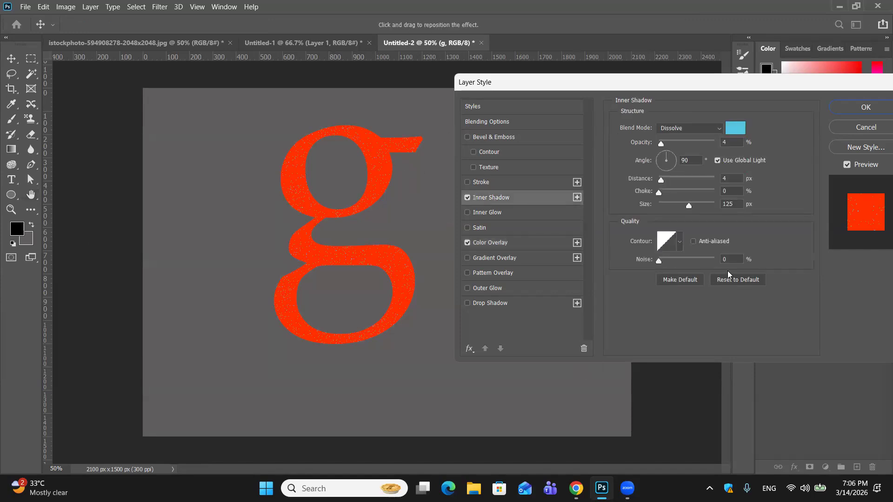
click(728, 283)
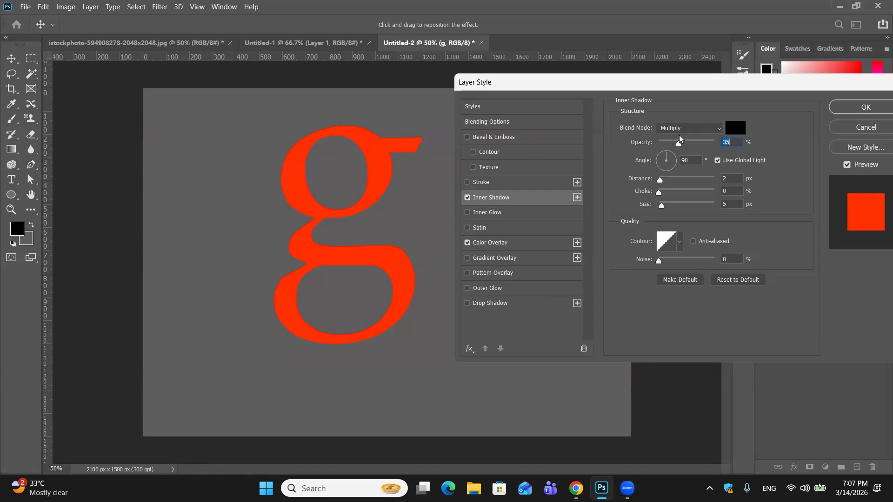
drag(675, 145, 692, 146)
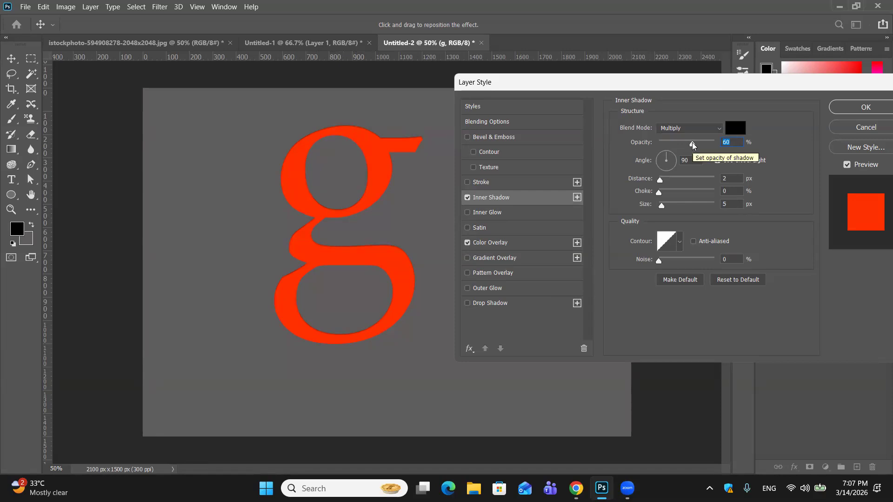
drag(692, 145, 697, 145)
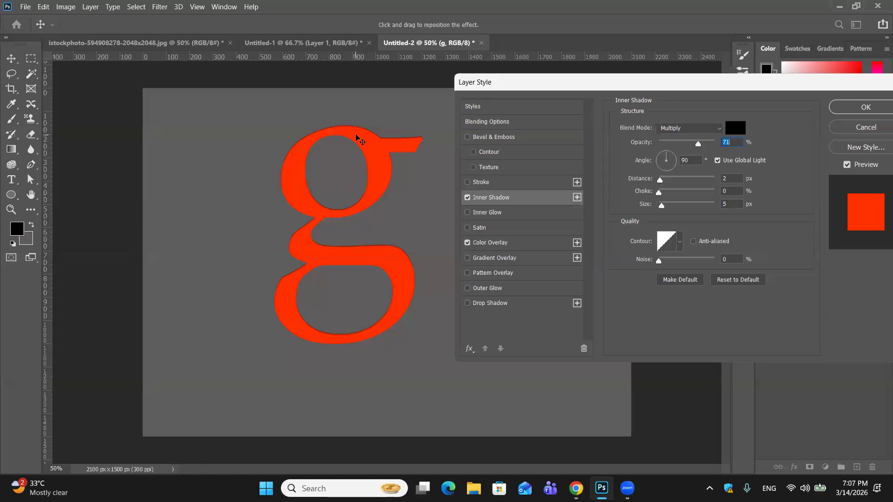
Try shifting the inner shadow to a 77 px distance at 108° with 60% opacity, and discard the layer style changes
key(ctrl+plus)
key(ctrl+plus)
key(ctrl+plus)
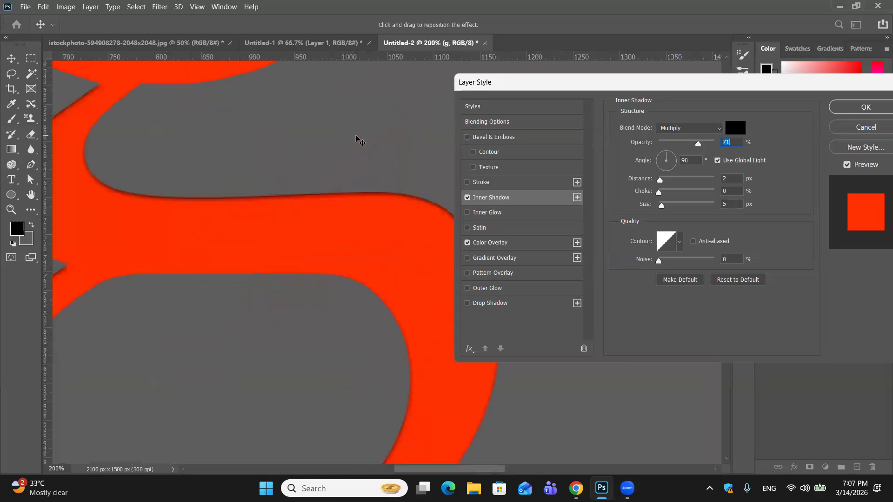
mouse_move(276, 276)
mouse_down()
mouse_move(286, 297)
mouse_move(290, 267)
mouse_up()
scroll(288, 263, down, 11)
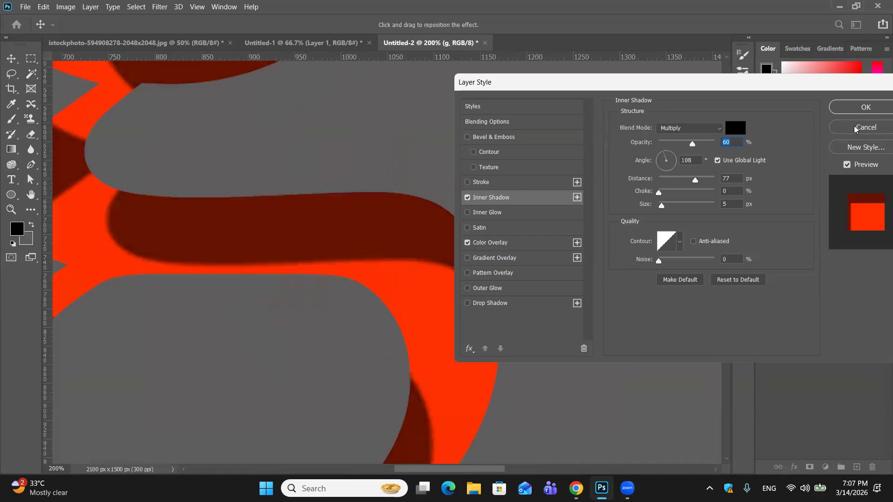
click(865, 108)
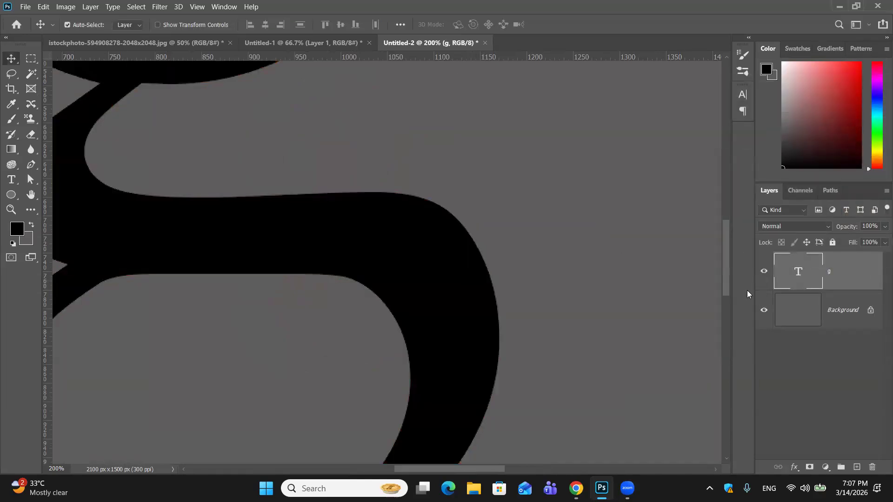
Move the letter g horizontally toward the left side of the canvas
key(ctrl+minus)
key(ctrl+minus)
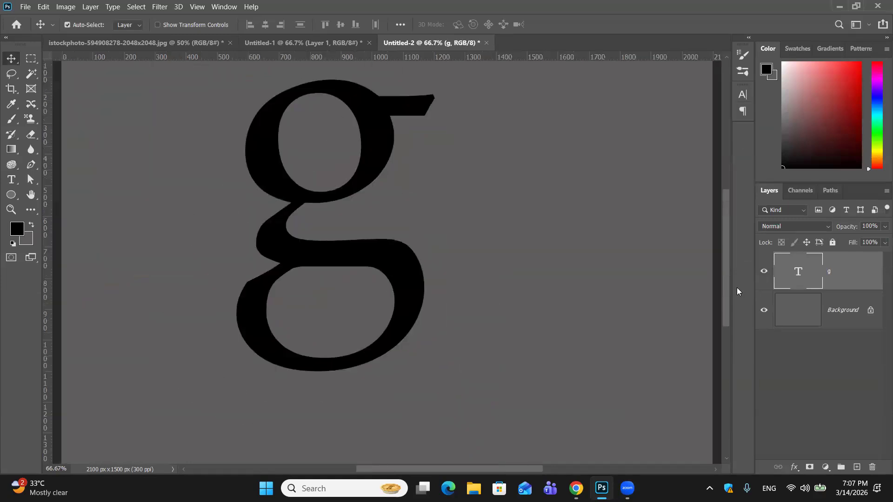
drag(344, 115, 264, 113)
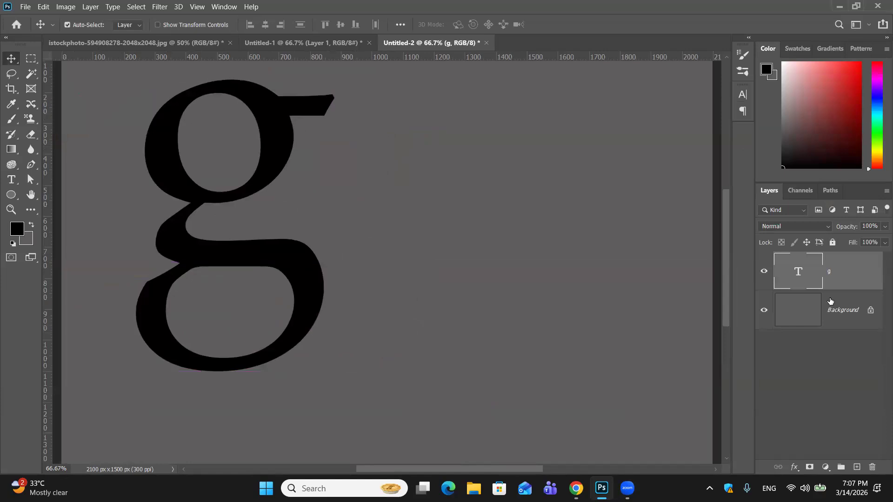
Apply a Color Overlay to the g layer in orange-red #ff3000
double_click(837, 281)
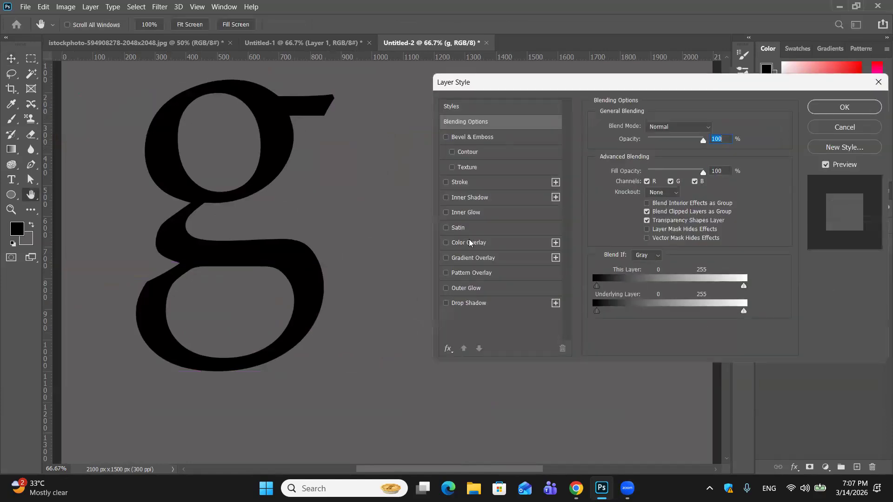
click(469, 243)
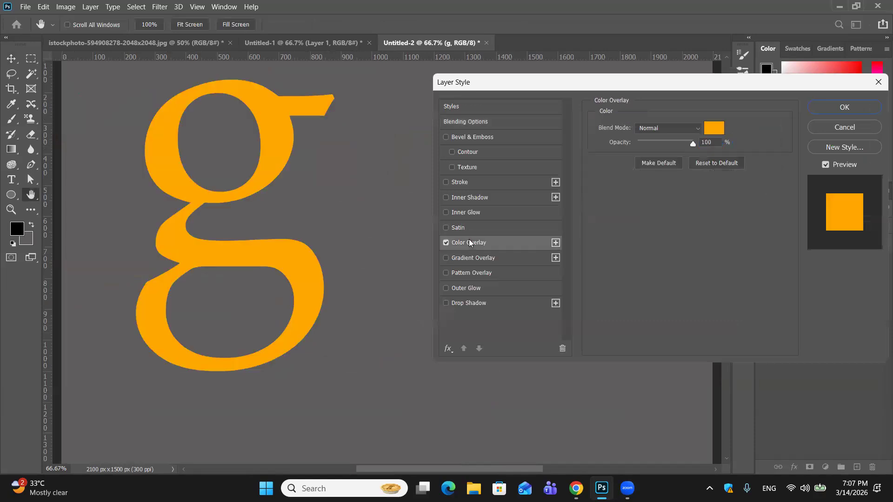
click(723, 128)
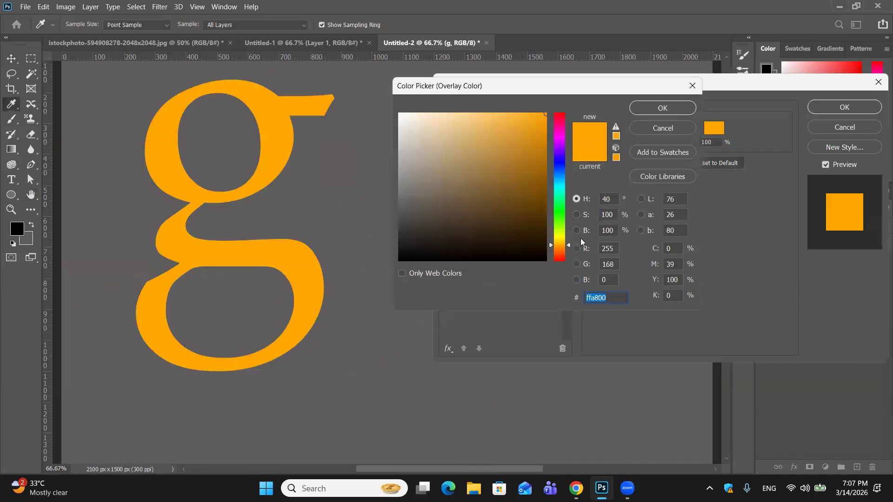
click(561, 257)
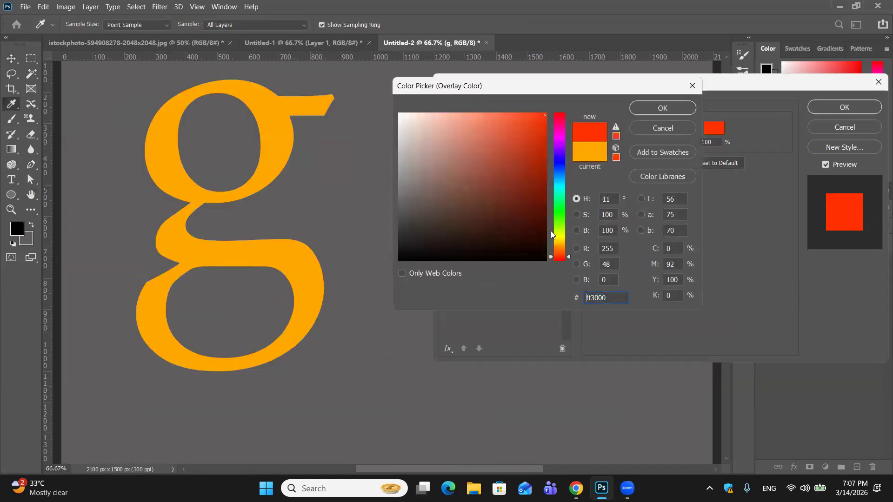
click(665, 108)
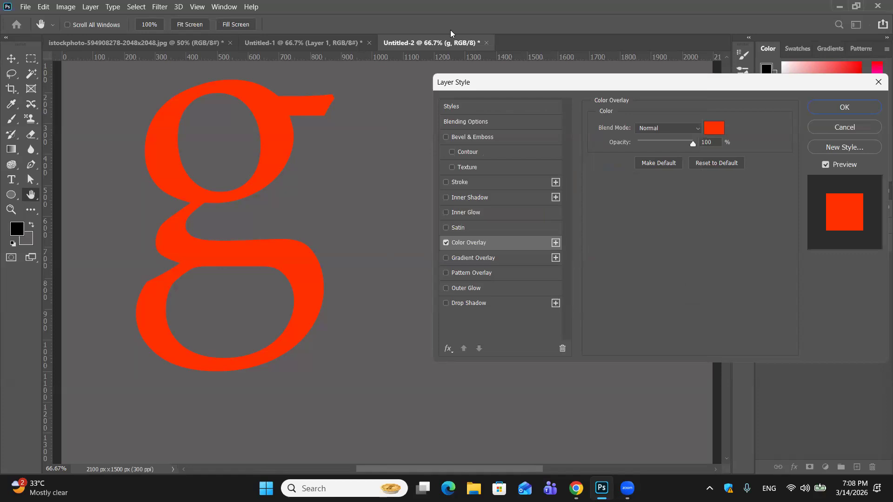
Add an Inner Shadow to the g layer, reset it to the default settings, and set its opacity to 64%
click(479, 197)
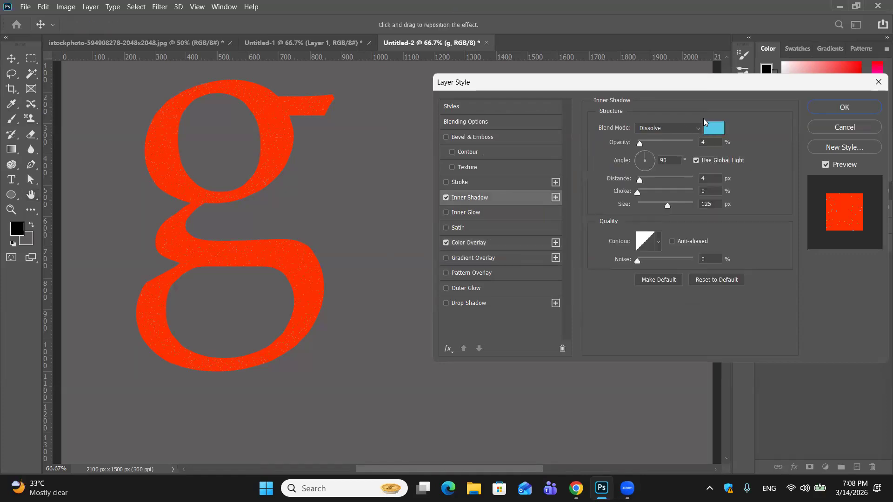
click(716, 279)
mouse_move(655, 146)
mouse_down()
mouse_move(694, 146)
mouse_move(672, 145)
mouse_up()
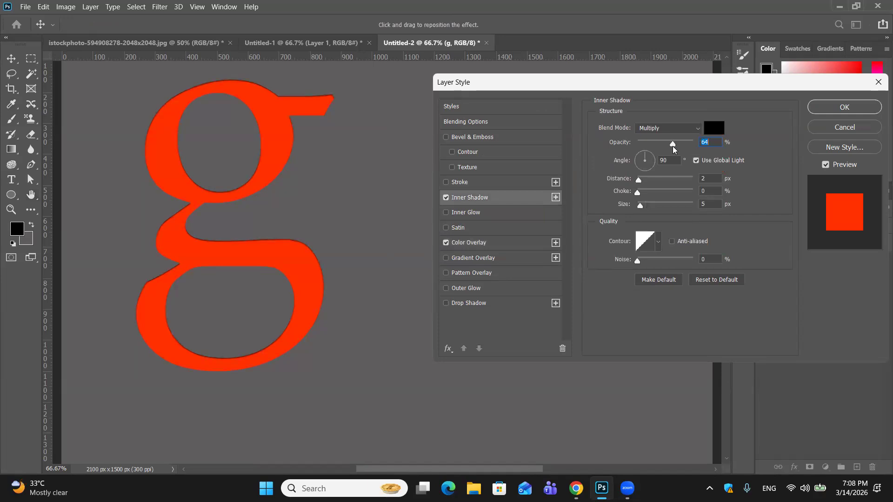
Set the Inner Shadow size to 27 px and apply the layer style to the g layer
click(640, 205)
drag(640, 206, 648, 209)
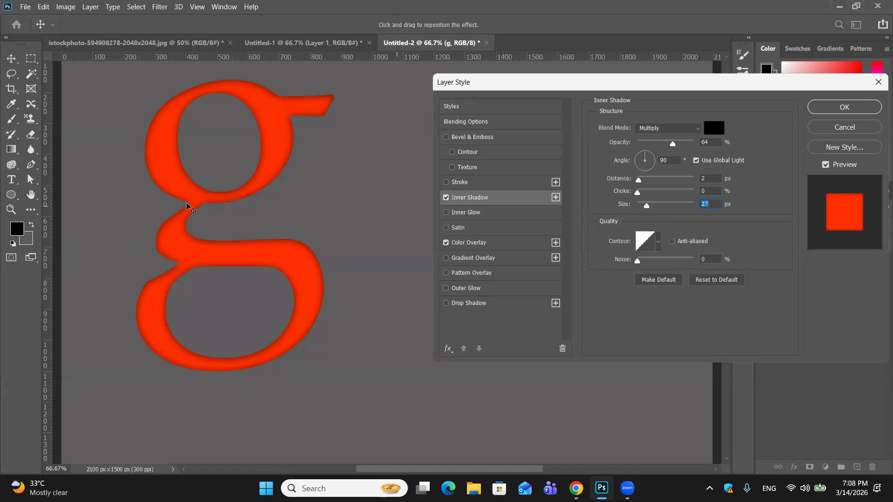
click(846, 107)
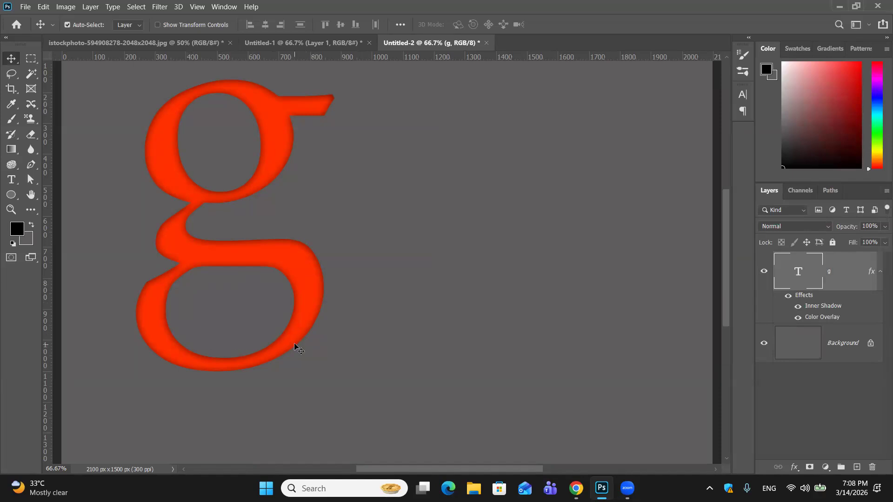
Inspect the inner shadow along the letter's edges and delete all effects from the g layer
key(ctrl+plus)
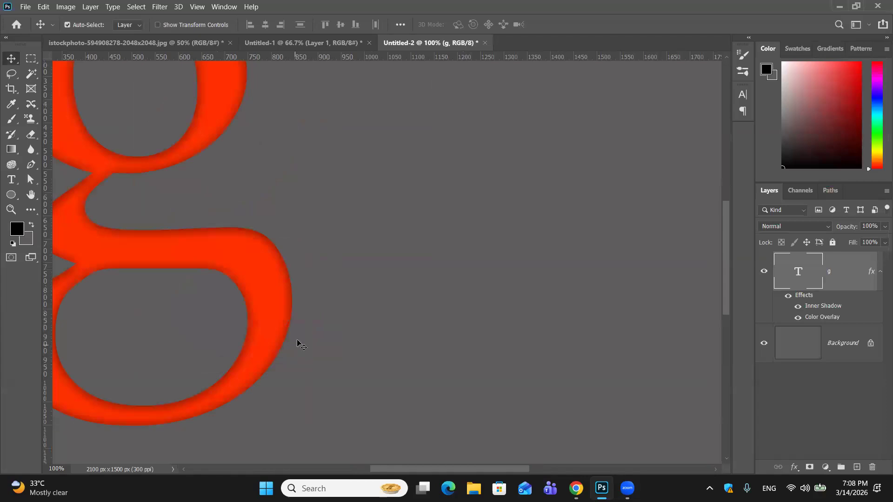
drag(283, 407, 450, 450)
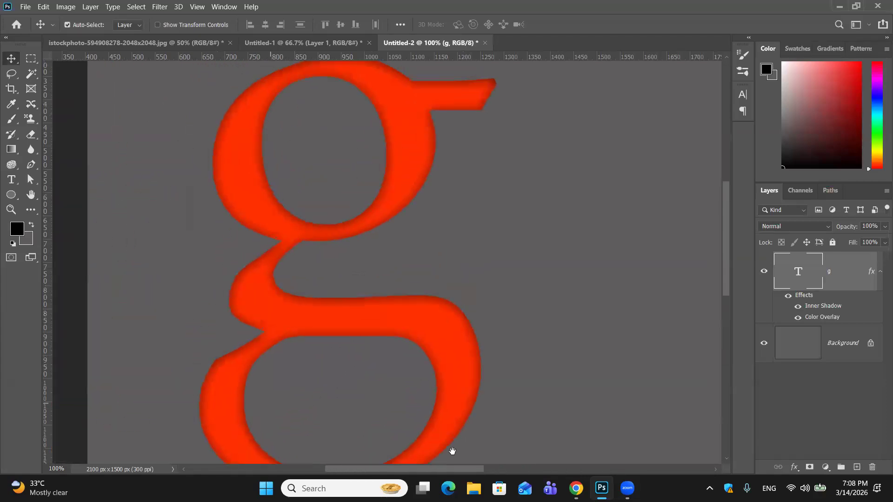
key(ctrl+minus)
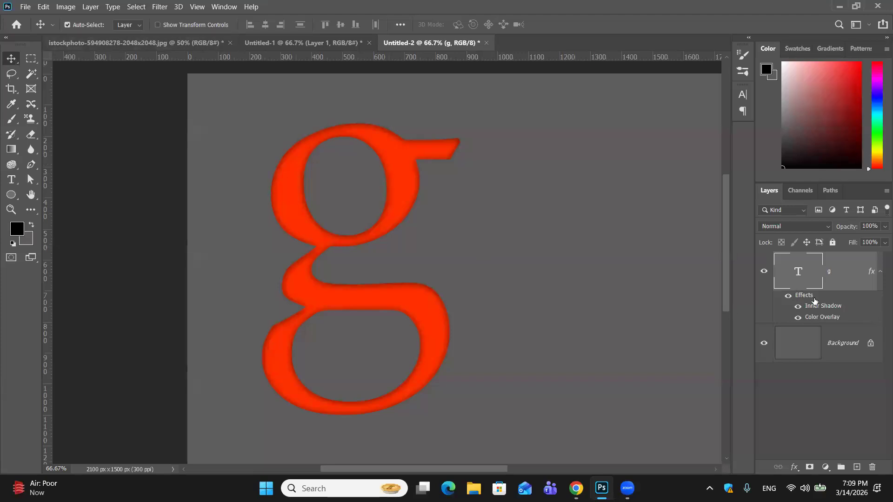
drag(813, 301, 872, 467)
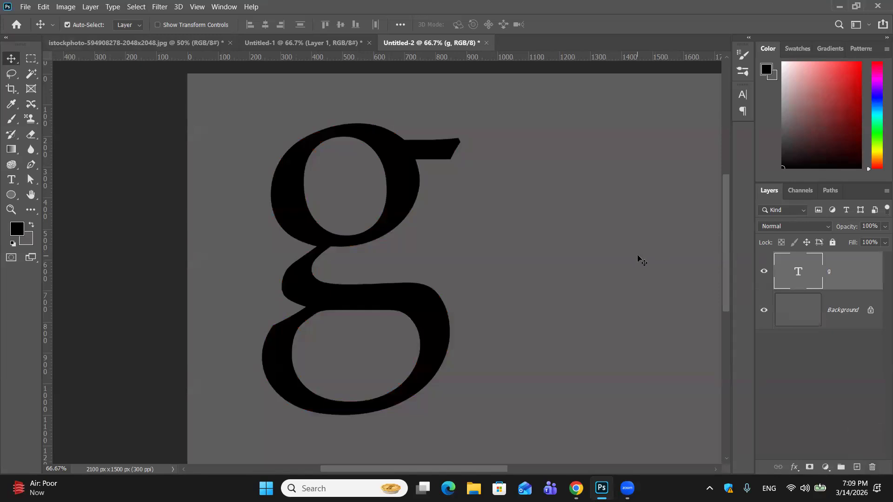
Fill the Background layer with white #ffffff and move the letter g horizontally toward the middle of the canvas
key(ctrl+minus)
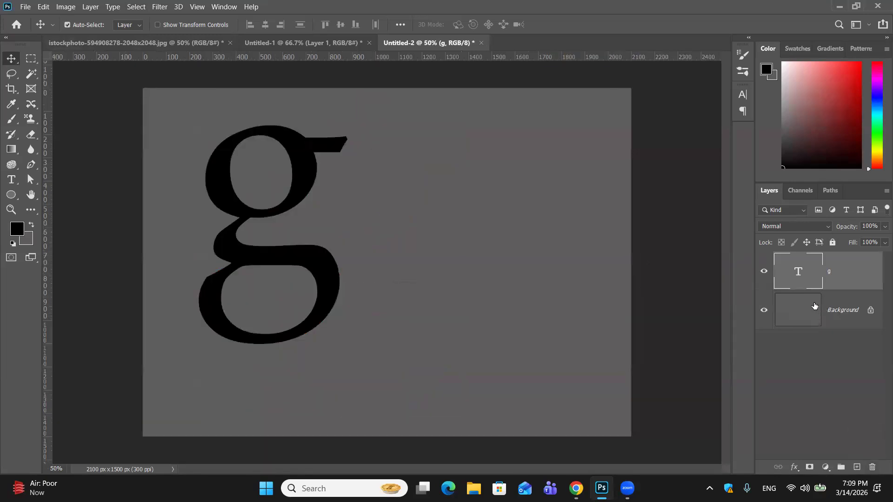
click(814, 306)
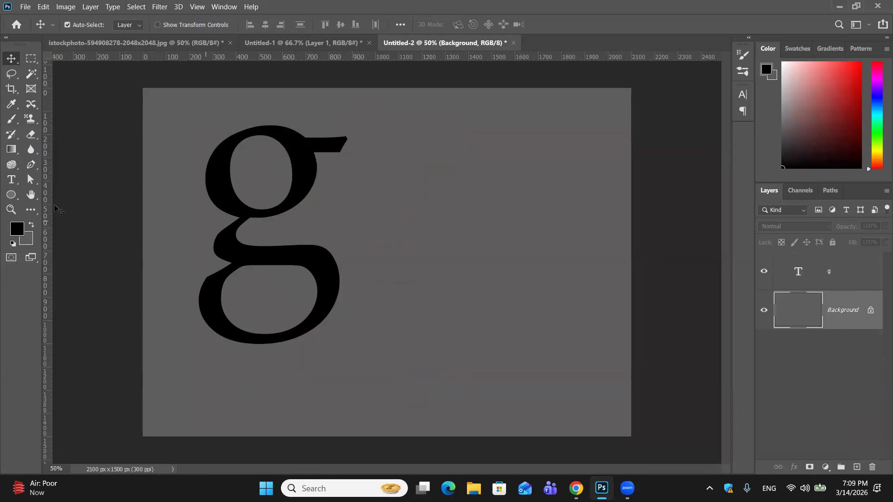
click(26, 238)
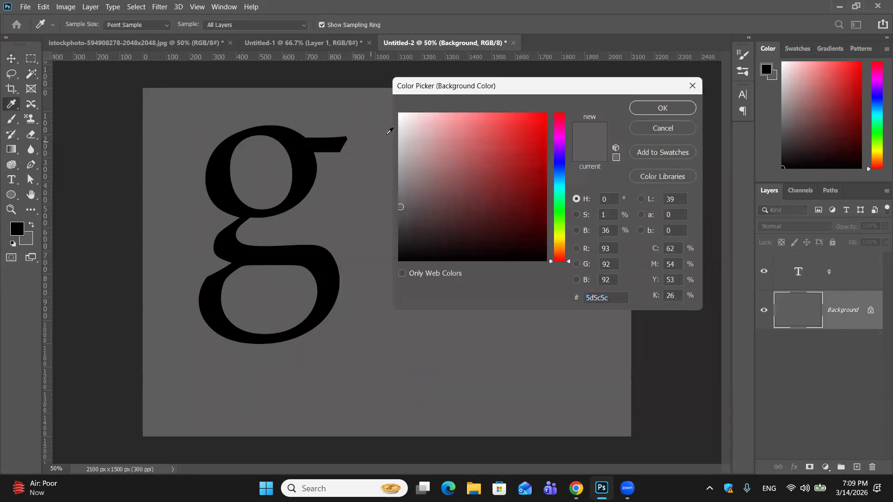
click(400, 113)
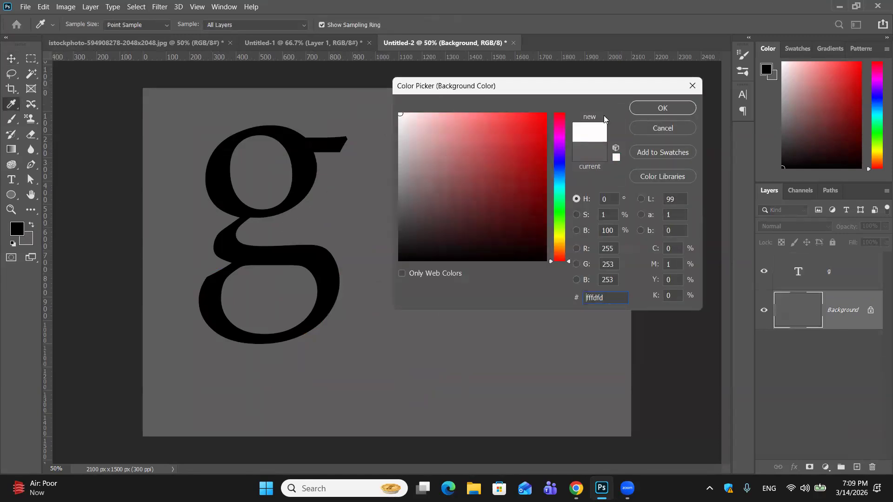
click(679, 113)
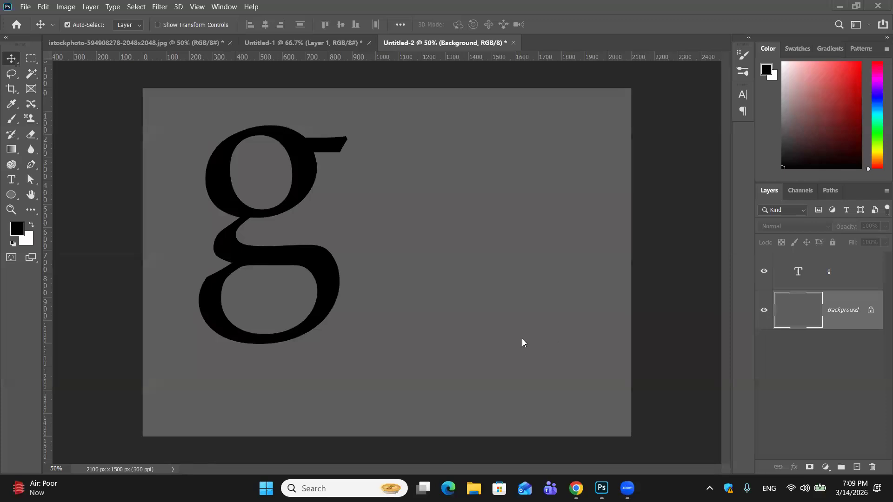
click(23, 242)
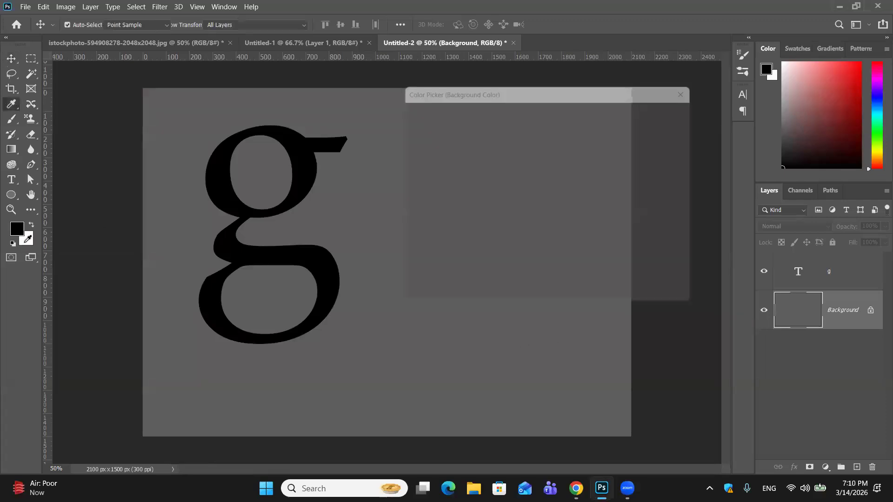
drag(405, 118, 393, 116)
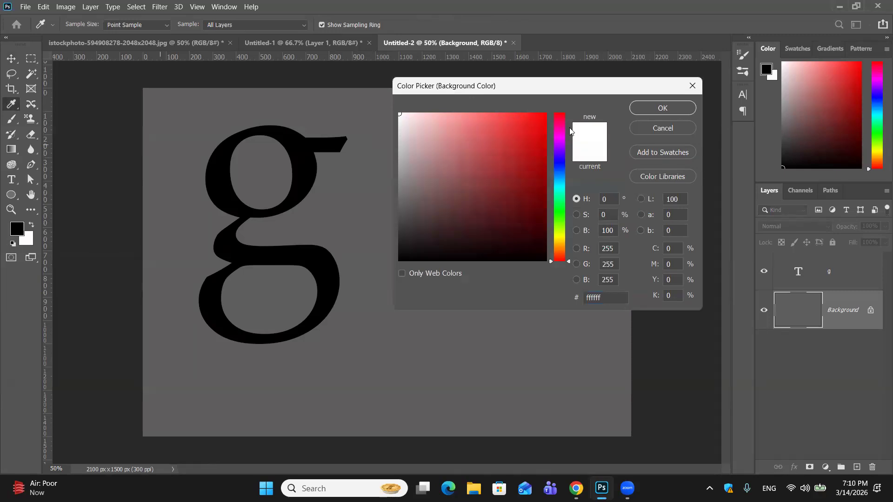
click(663, 108)
key(v)
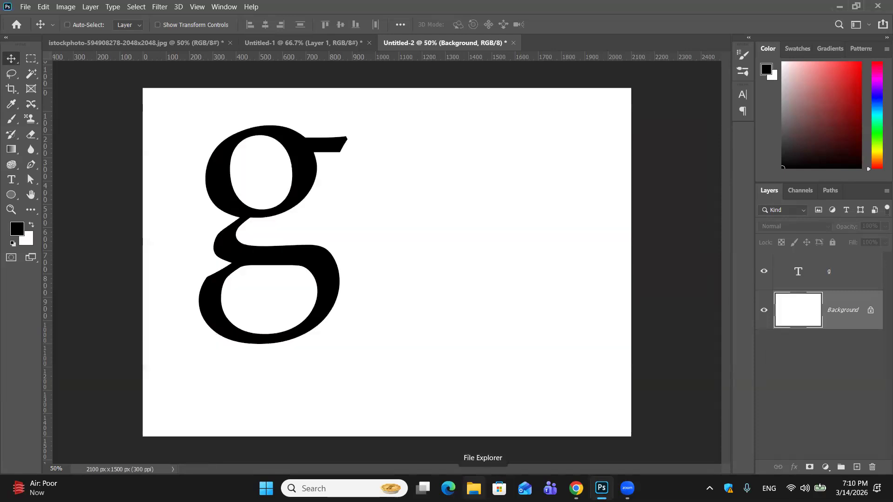
click(67, 24)
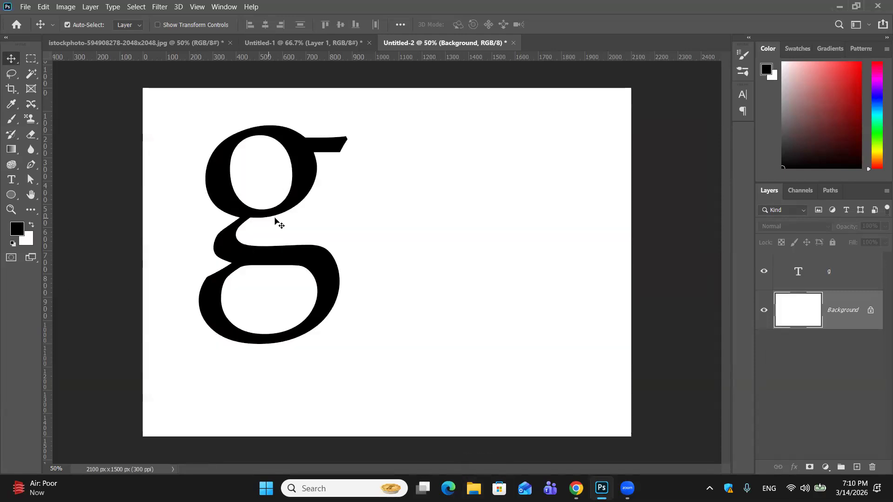
drag(287, 211, 401, 211)
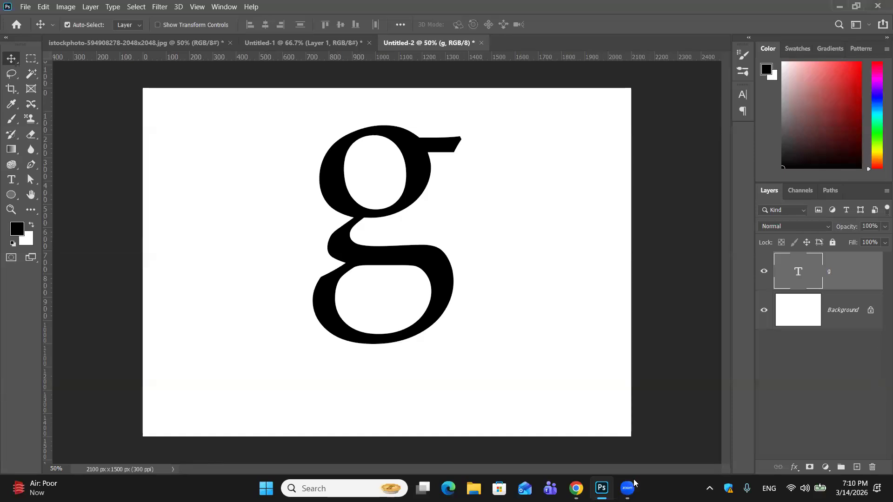
Switch to File Explorer, find mae-mu-U1iYwZ8Dx7k-unsplash.jpg in the Downloads folder, and open it in Photoshop
click(581, 477)
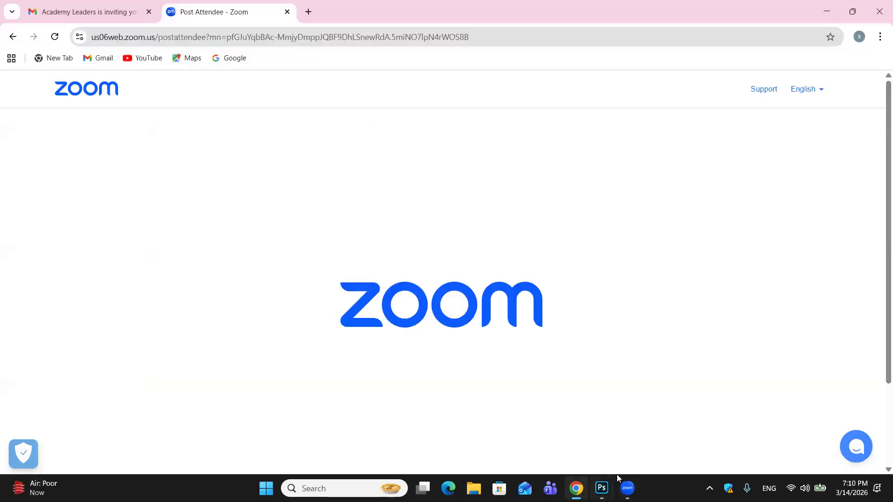
click(604, 487)
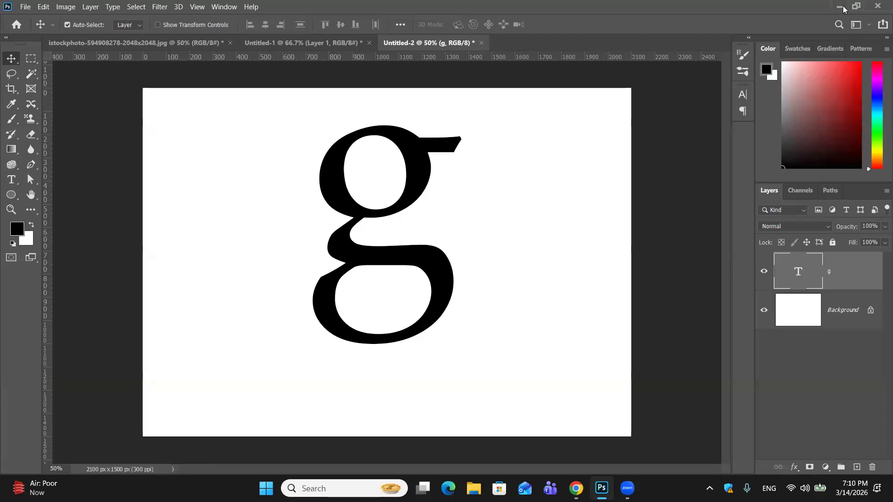
click(841, 6)
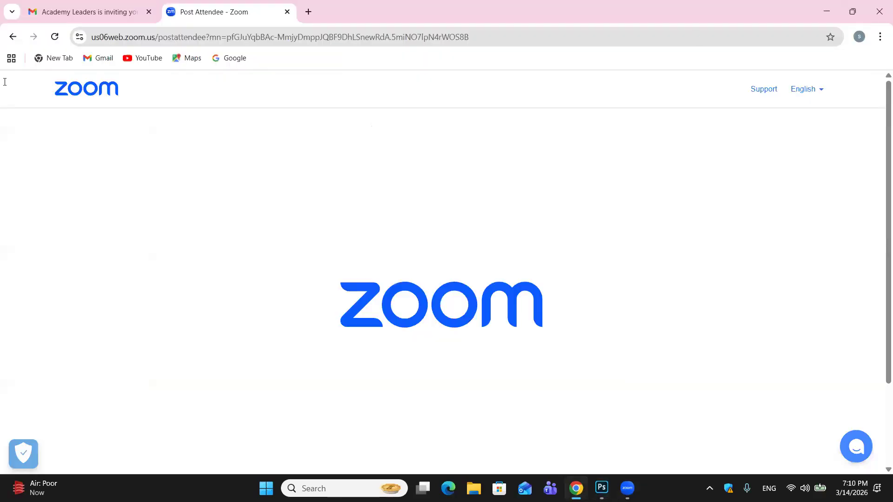
click(827, 11)
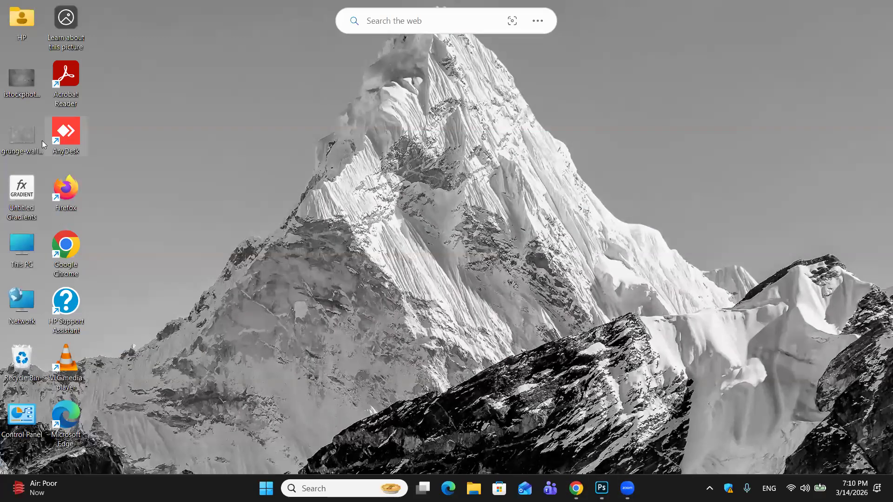
double_click(21, 253)
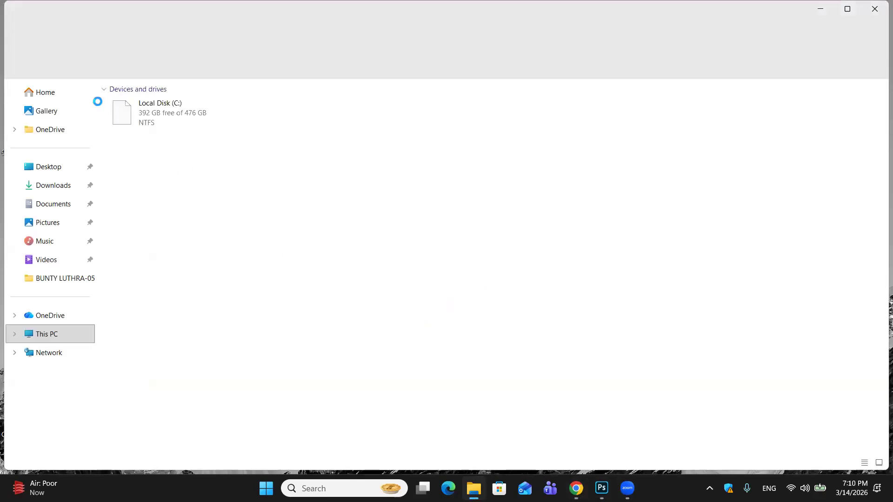
click(70, 185)
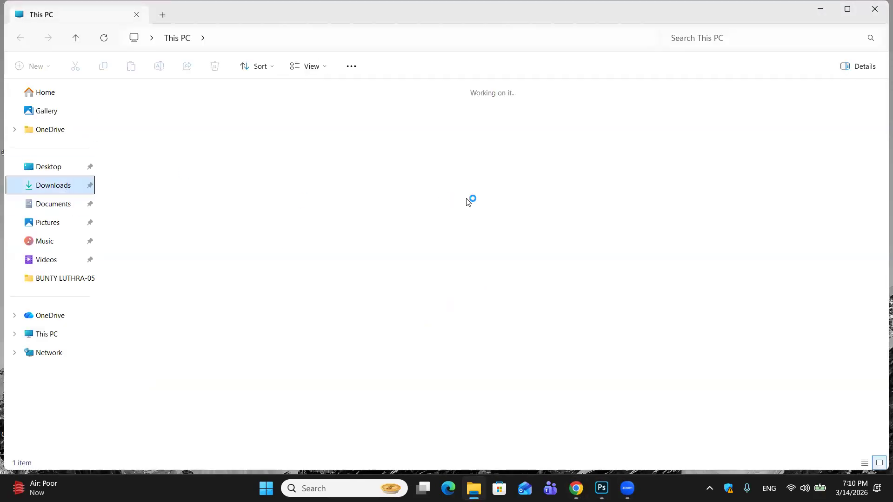
scroll(485, 260, down, 10)
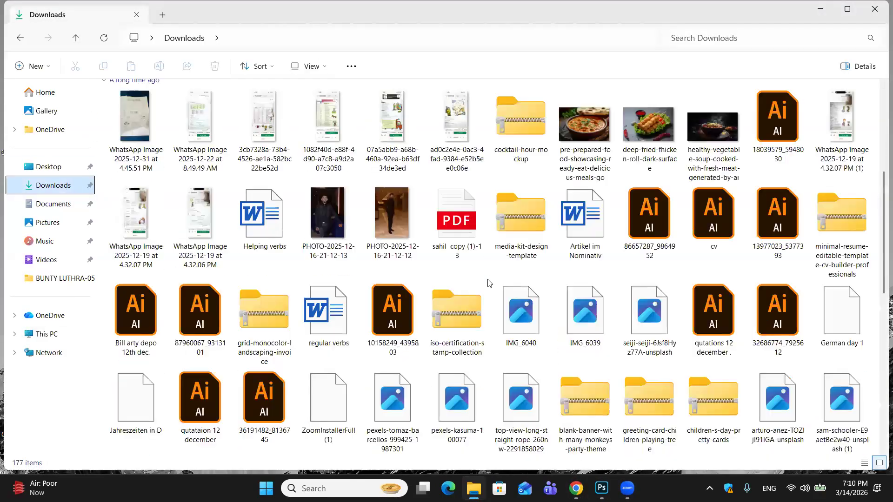
drag(247, 388, 512, 43)
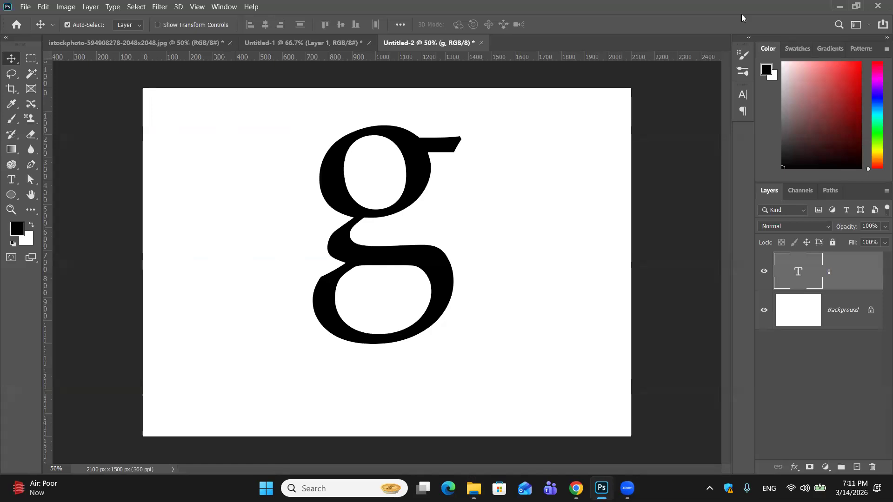
click(841, 6)
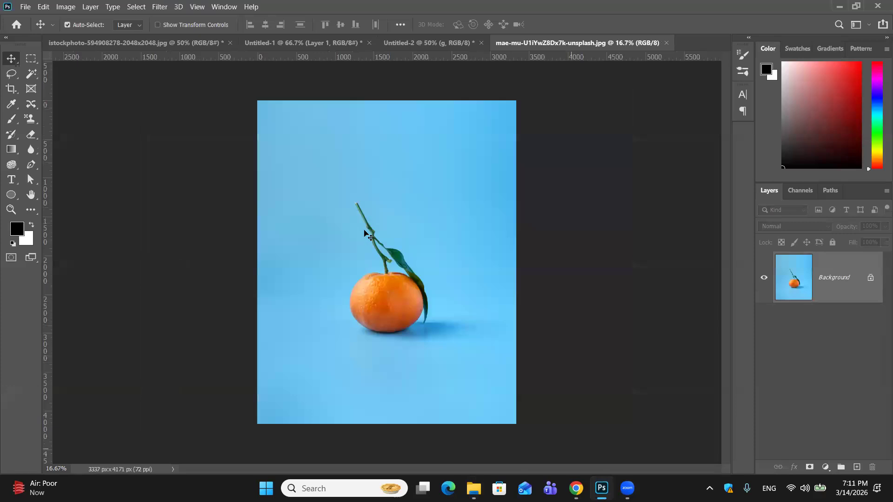
Examine the orange, its stem and its leaf up close in the photo
key(ctrl+minus)
key(ctrl+minus)
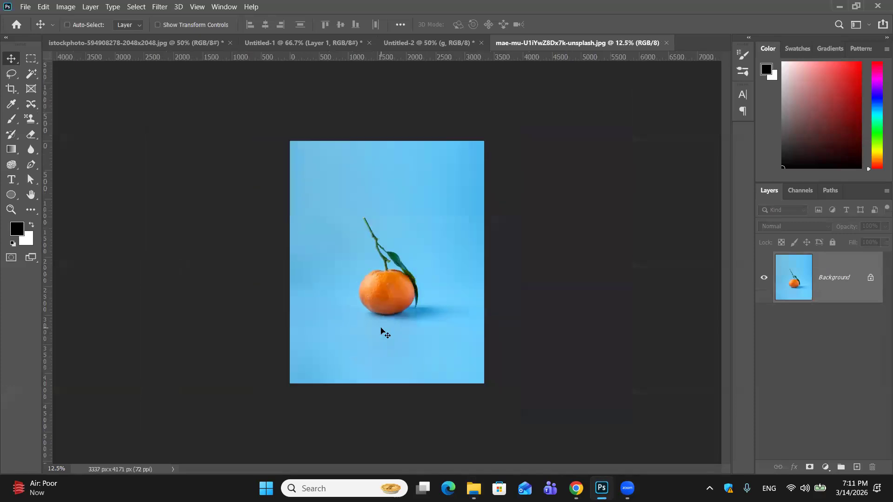
key(ctrl+plus)
key(ctrl+plus)
key(ctrl+plus)
key(ctrl+plus)
key(ctrl+plus)
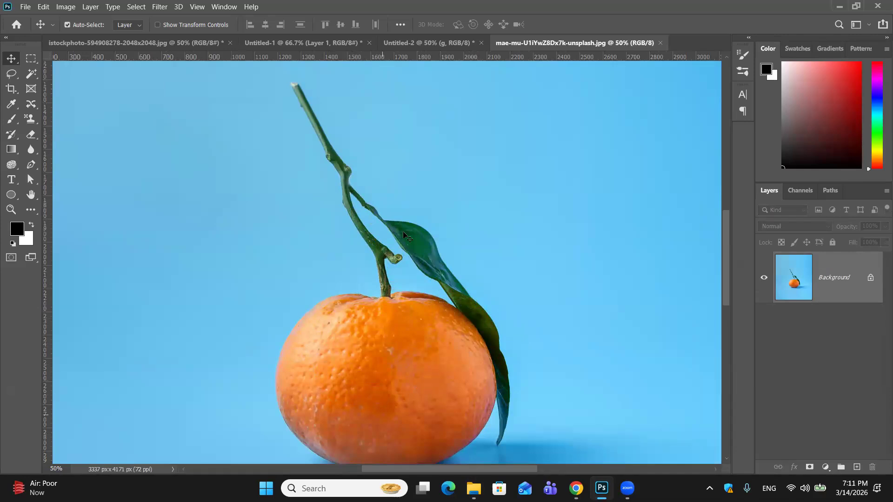
Return to the Untitled-2 document and move the letter g toward the left side of the canvas, slightly lower
click(415, 44)
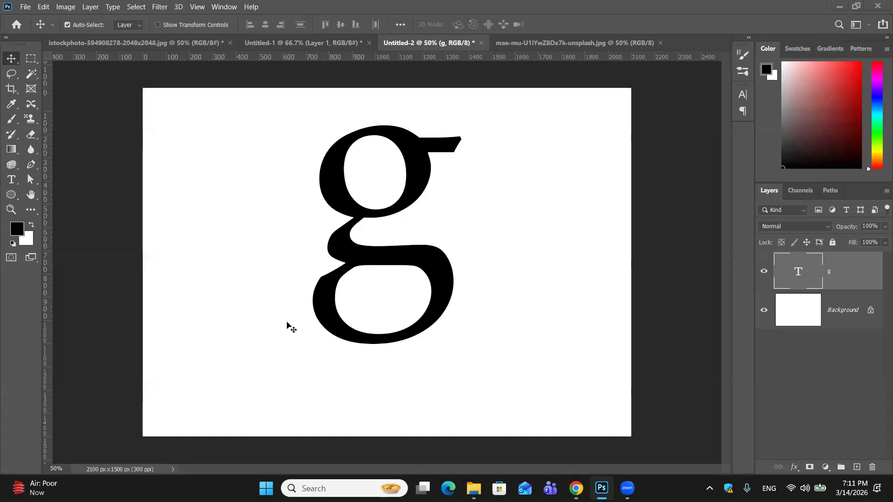
drag(423, 172, 283, 172)
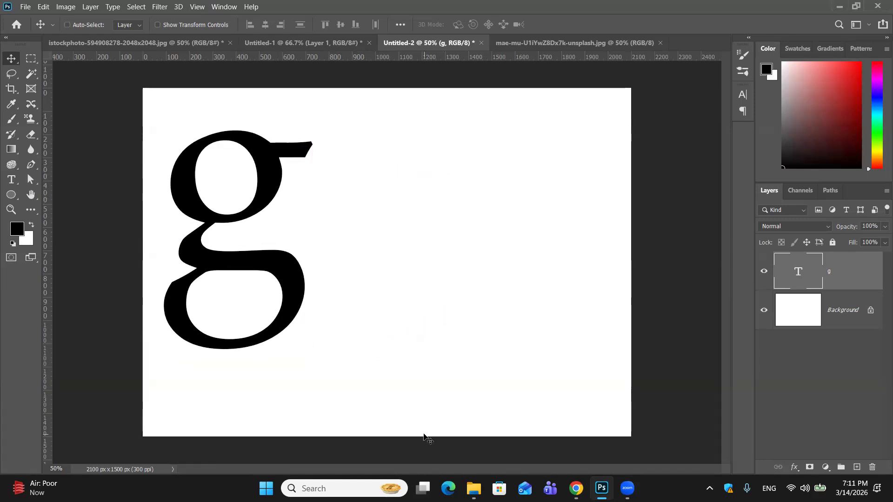
key(ctrl+plus)
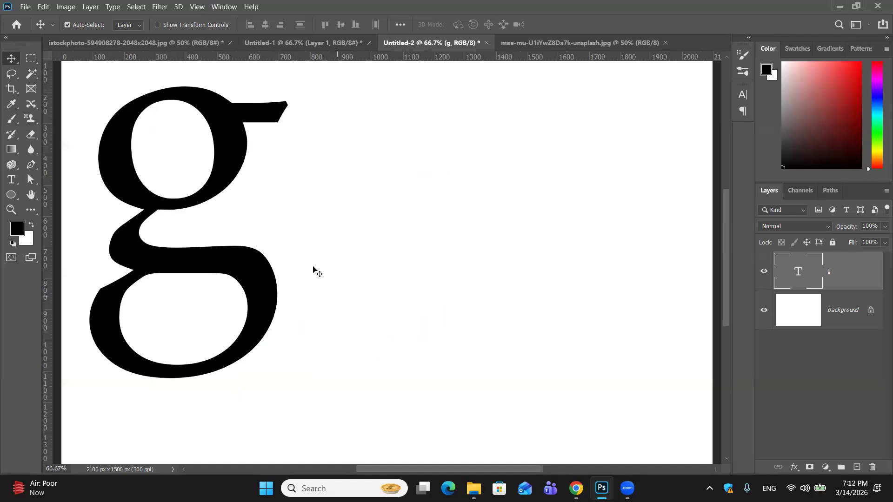
drag(255, 279, 260, 298)
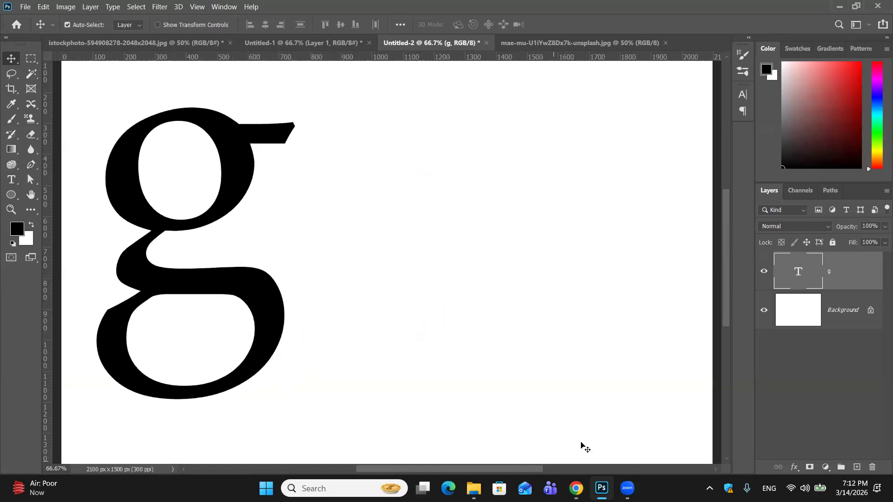
Add a Color Overlay to the letter g layer and reset the effect to its default settings
double_click(844, 287)
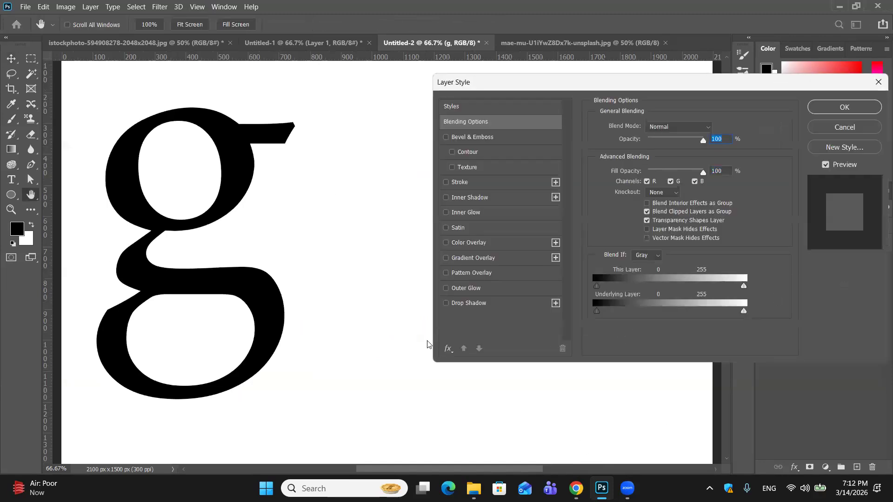
click(447, 351)
click(470, 343)
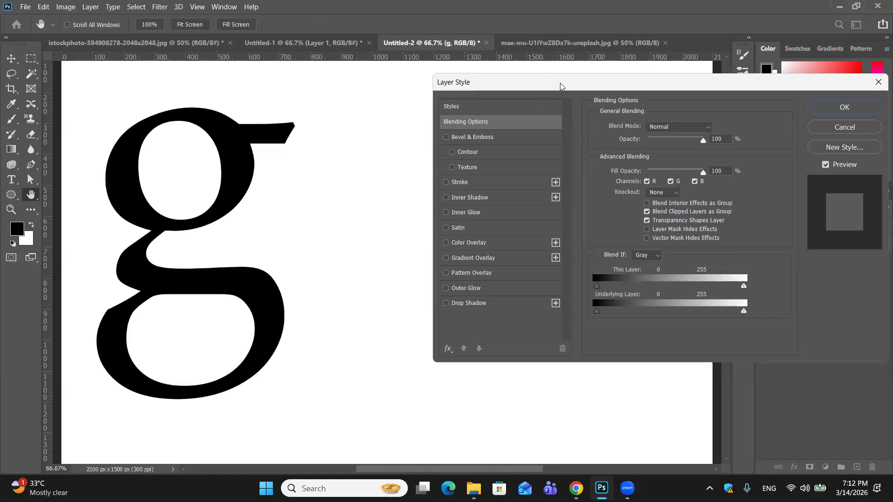
drag(557, 87, 479, 89)
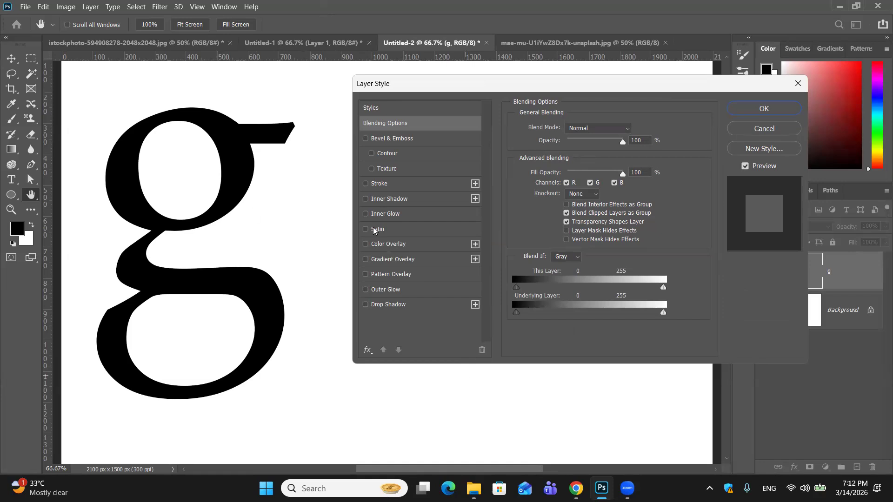
click(395, 244)
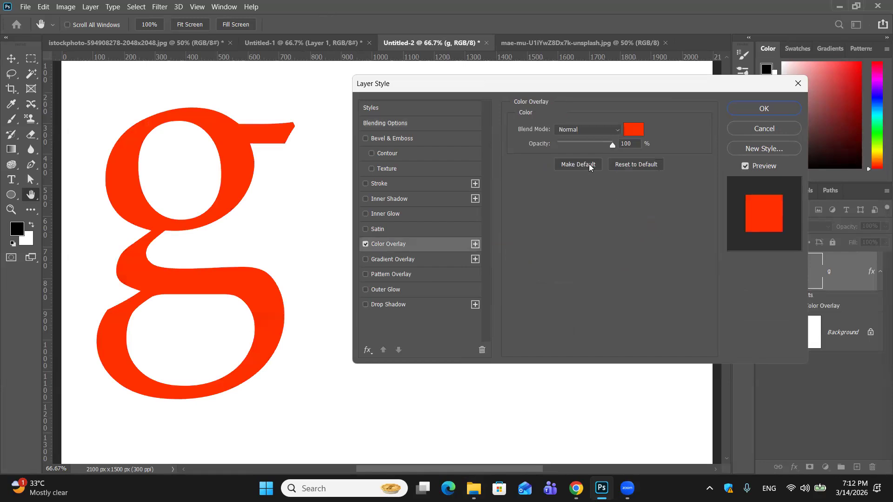
click(650, 167)
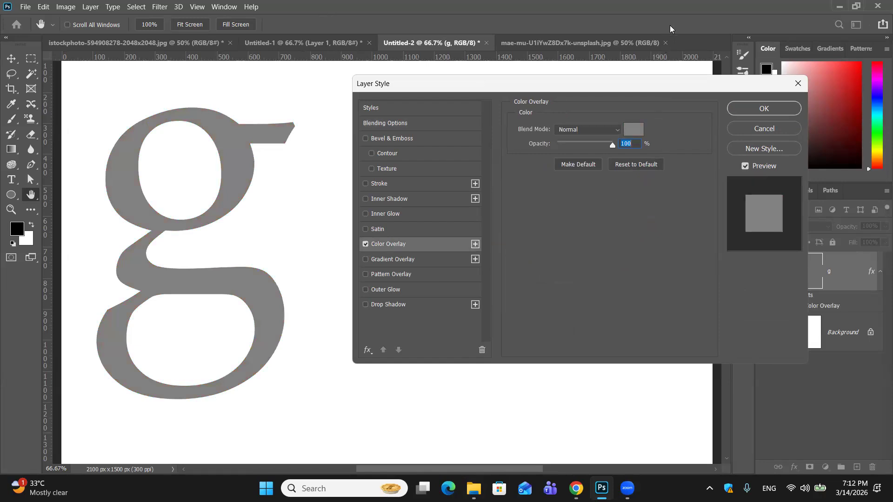
Set the Color Overlay to a vivid orange with a hue of about 23° and apply it to the g
click(632, 128)
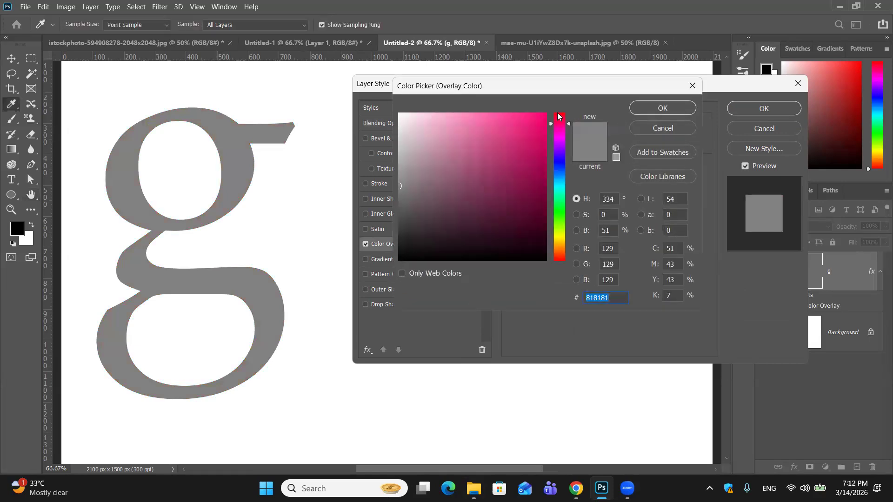
click(562, 254)
click(544, 113)
drag(544, 113, 544, 113)
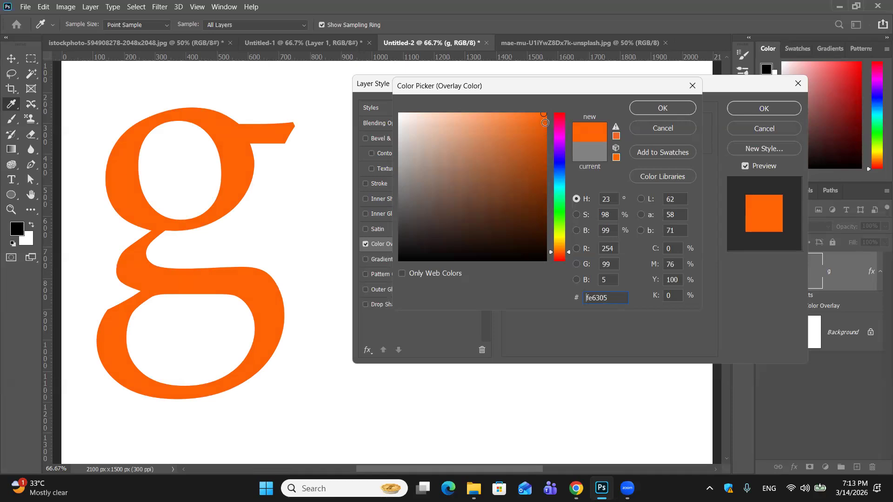
click(542, 117)
click(639, 106)
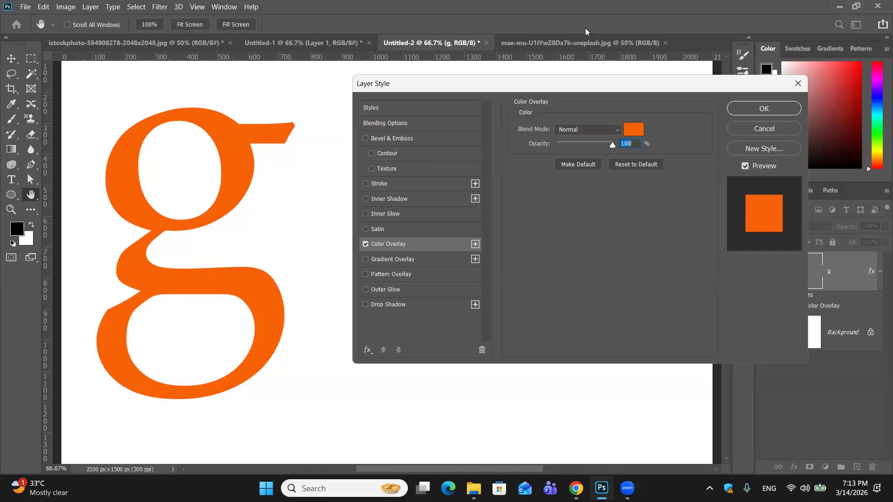
click(586, 40)
click(765, 109)
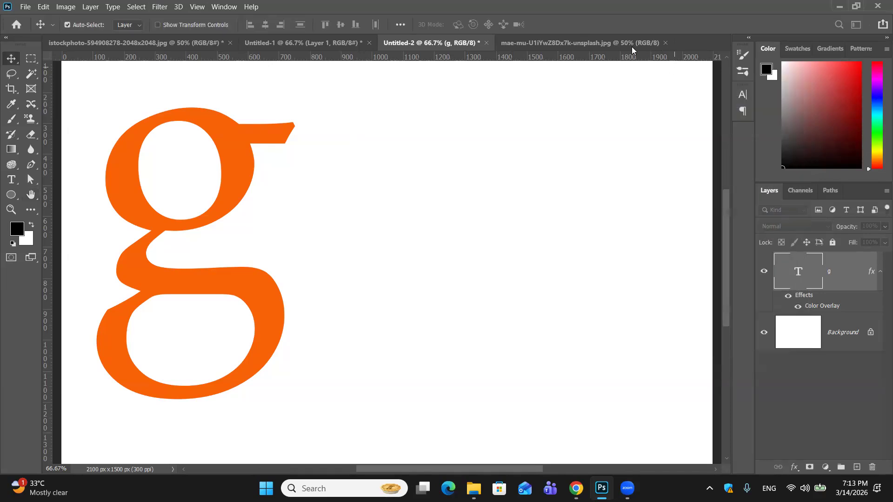
Examine the orange's color and surface in the mae-mu photo, and return to the Untitled-2 document
click(607, 43)
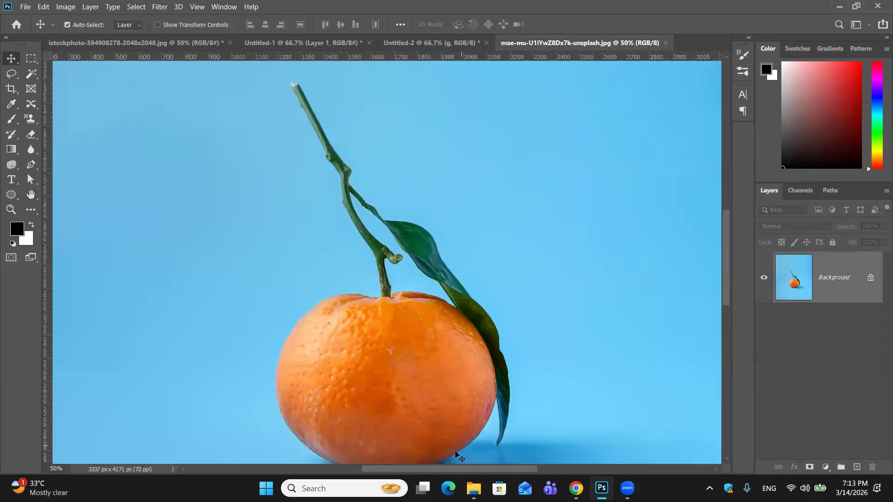
scroll(394, 367, down, 2)
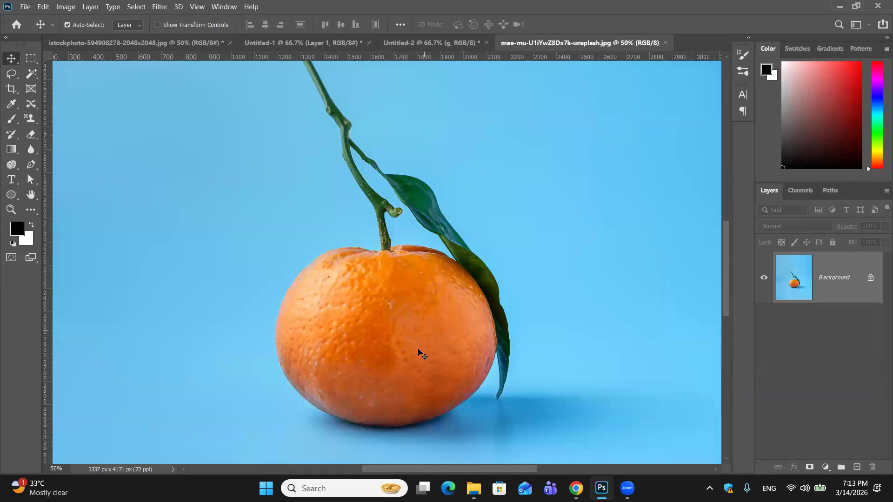
click(423, 45)
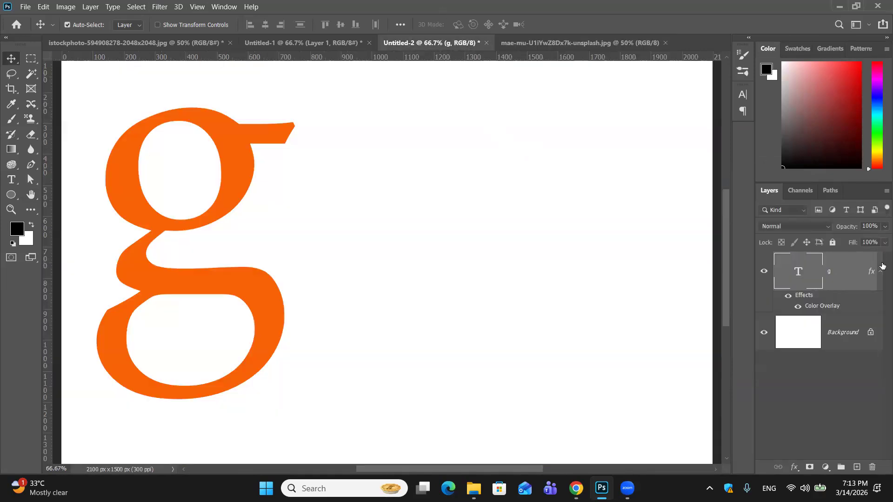
Add Bevel & Emboss to the letter g layer, reset it to its defaults and keep the Inner Bevel style
double_click(836, 278)
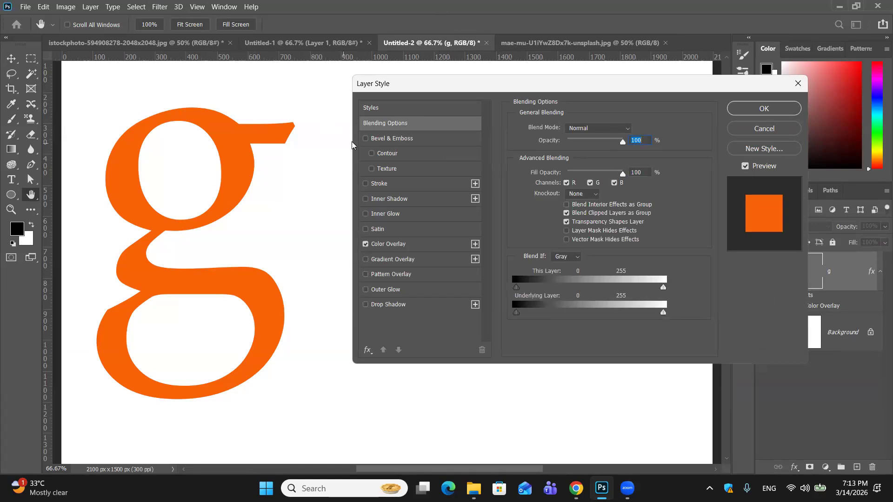
click(384, 142)
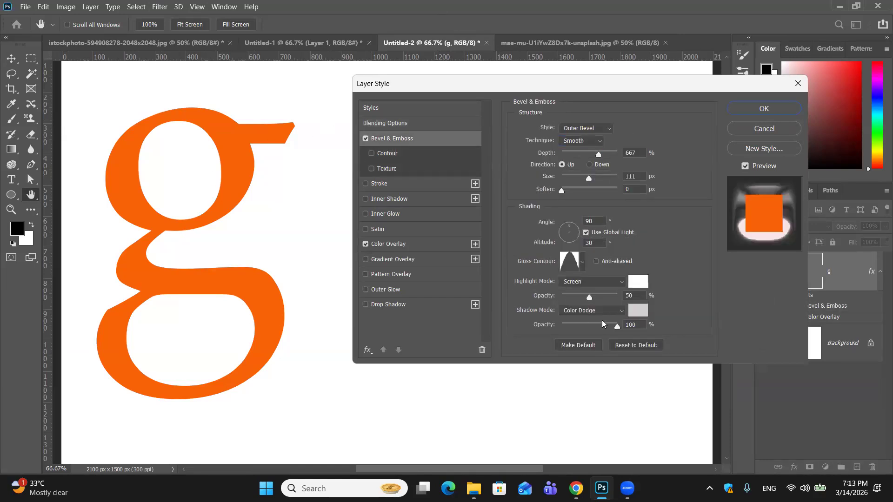
click(658, 348)
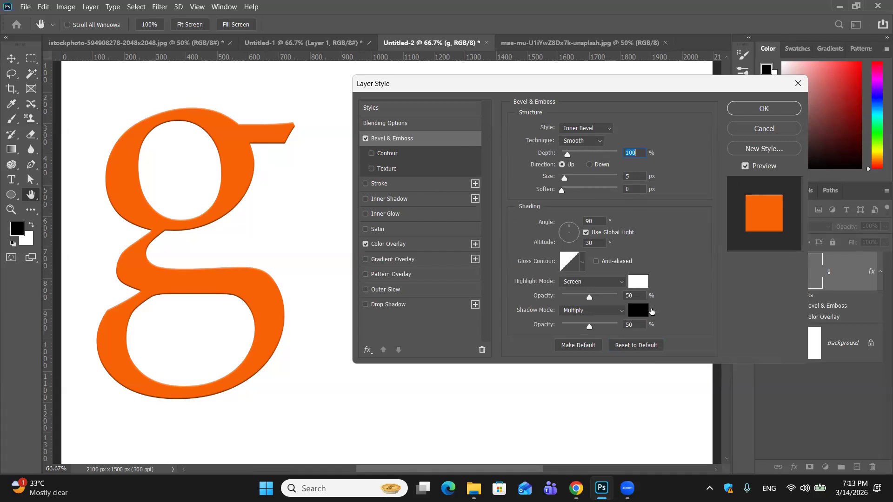
click(607, 130)
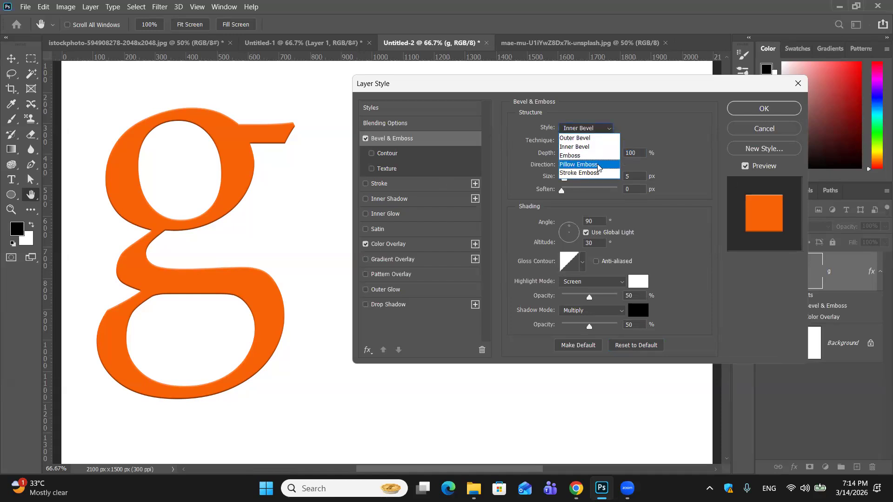
click(639, 131)
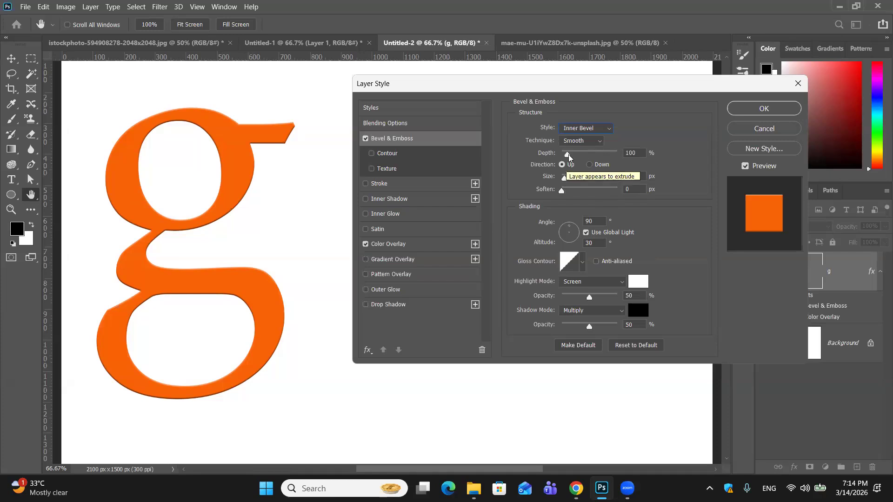
Set the bevel's depth to 105% and its size to 32 px
drag(568, 154, 568, 158)
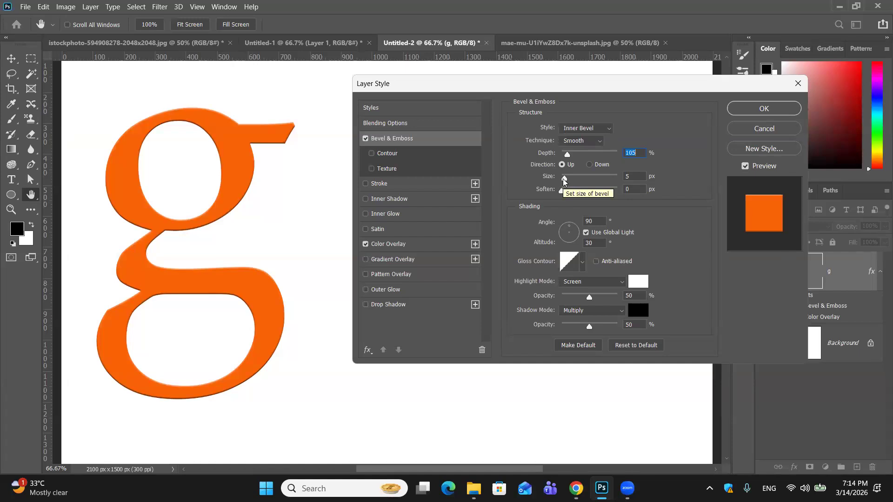
drag(564, 179, 569, 180)
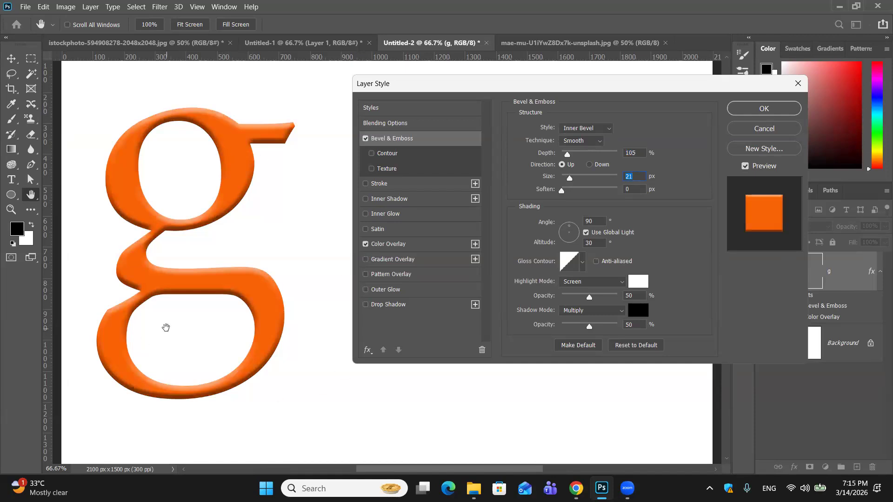
click(568, 180)
drag(568, 180, 572, 181)
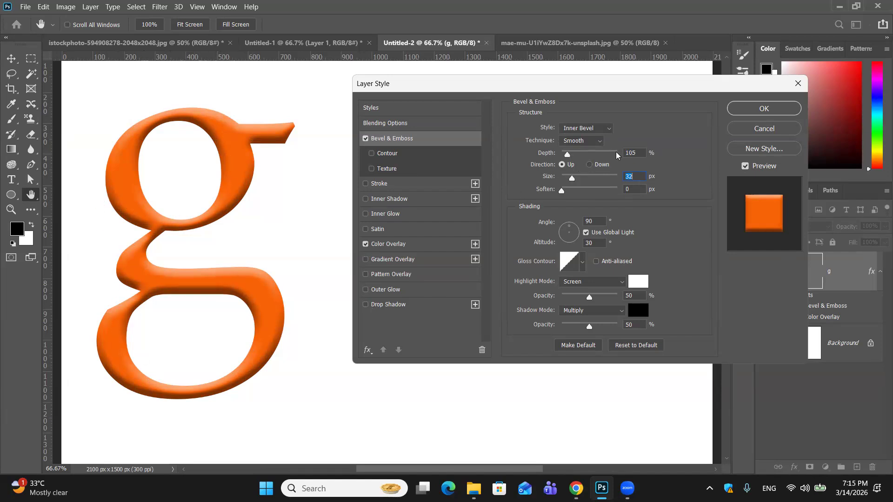
Try the Down direction on the Inner Bevel and restore Up
click(609, 129)
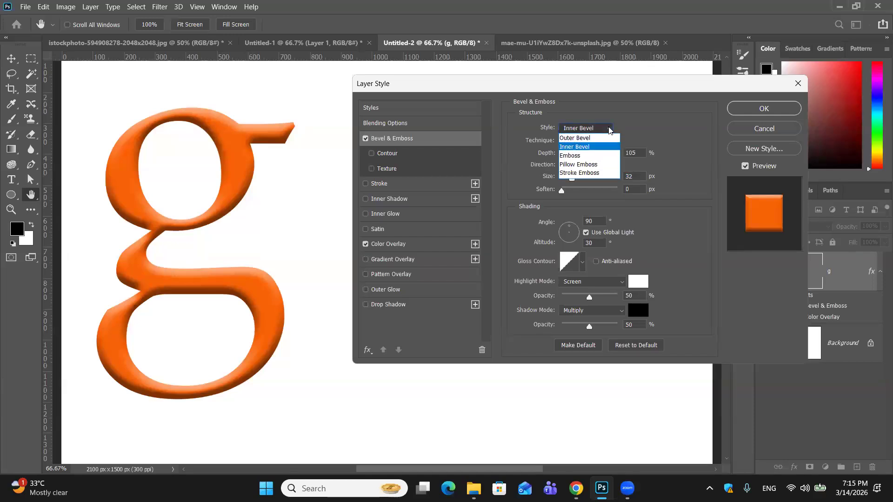
click(589, 148)
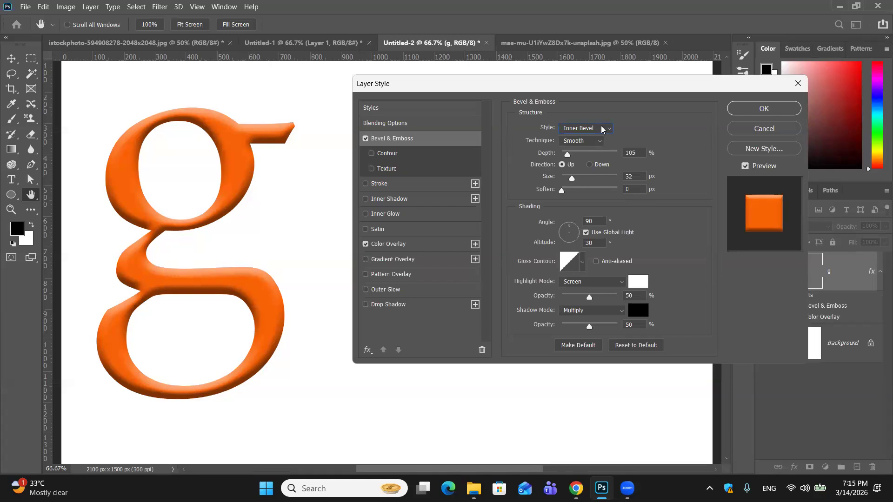
click(589, 165)
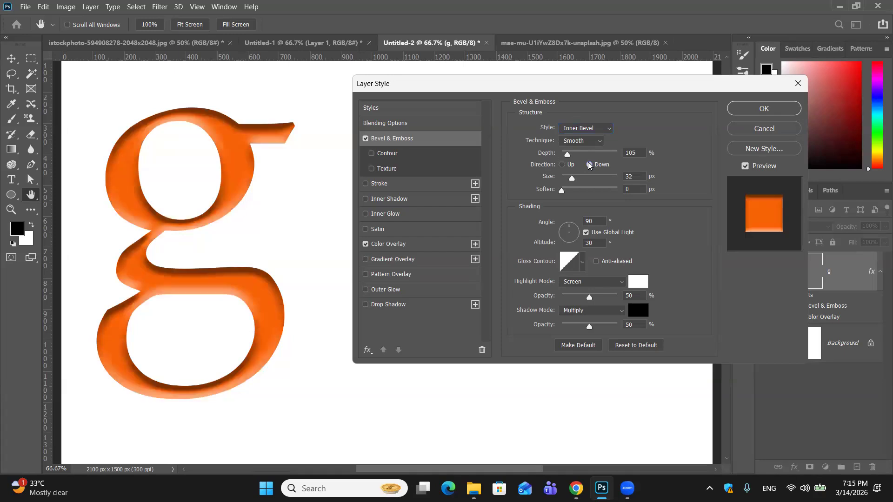
click(563, 165)
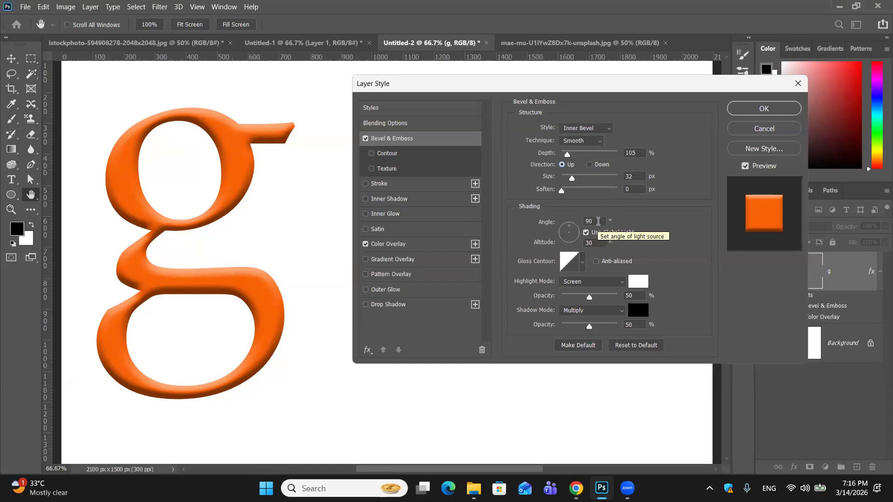
Turn off Use Global Light for the bevel and raise the light's altitude to 73°
click(586, 232)
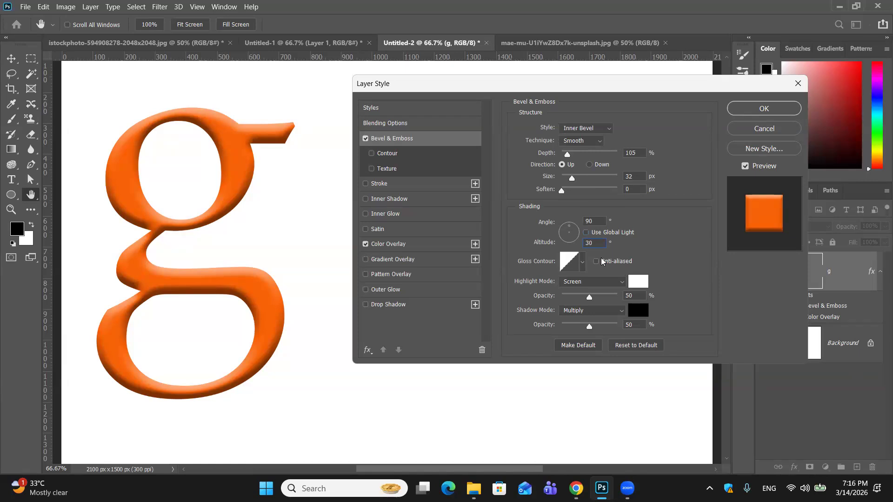
key(Down)
key(Up)
key(Up)
key(Up)
key(Up)
key(Up)
key(Up)
key(Up)
key(Up)
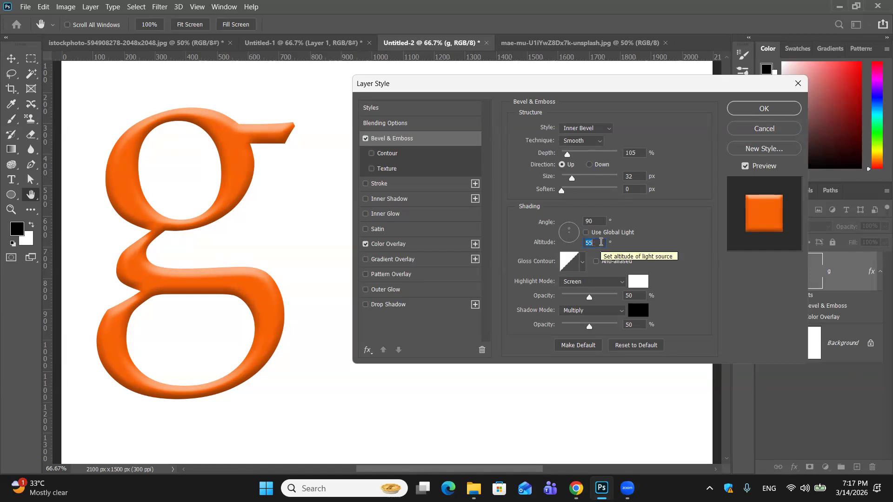
key(Up)
key(Up)
key(Up)
key(Up)
key(Up)
key(Up)
key(Up)
key(Up)
key(Up)
key(Up)
key(Up)
key(Up)
key(Up)
key(Up)
key(Up)
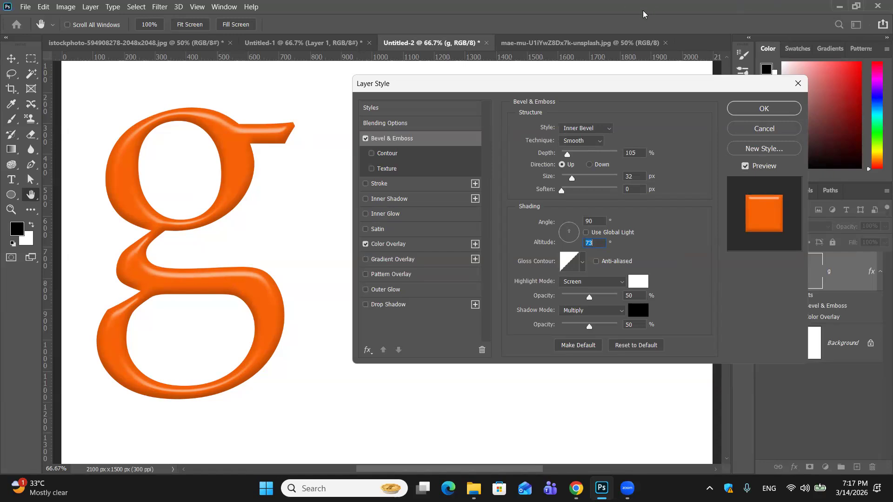
Set the bevel size to 51 px and switch Bevel & Emboss off and back on to compare
drag(573, 179, 577, 178)
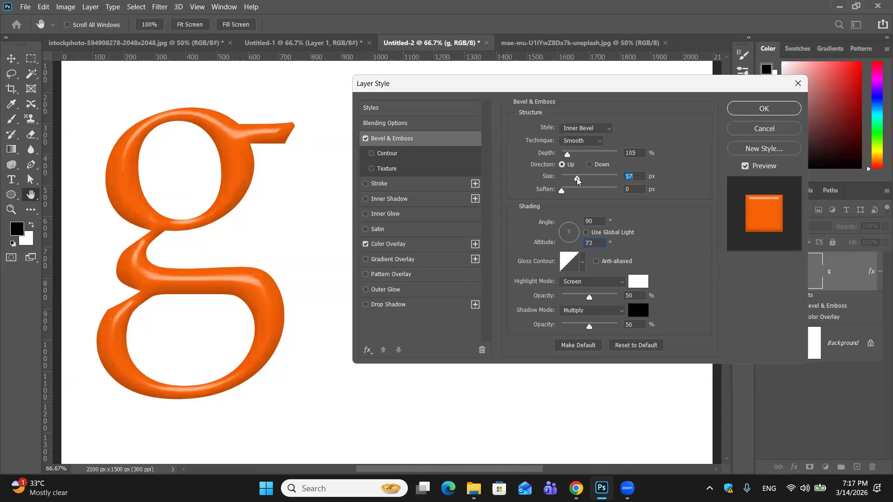
drag(577, 179, 576, 180)
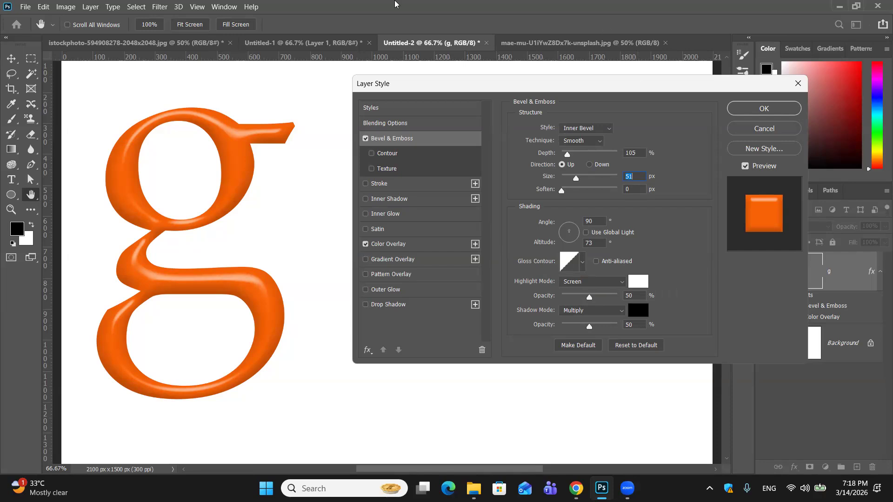
click(366, 138)
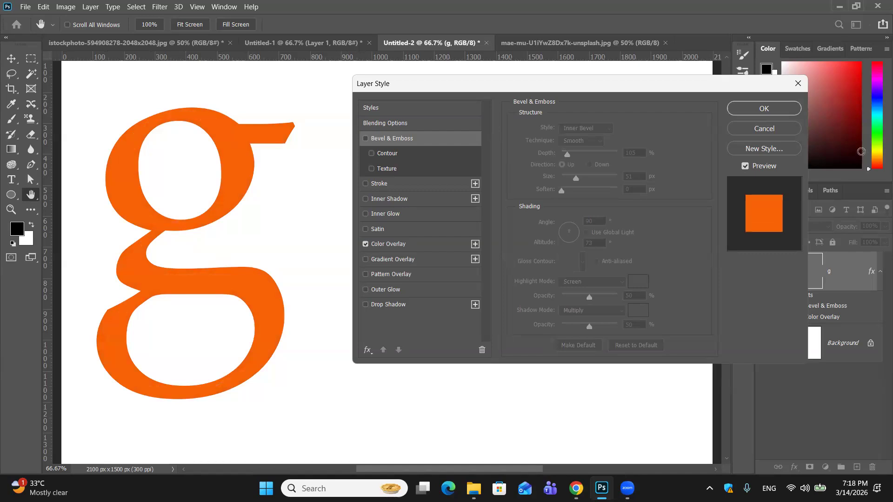
click(365, 139)
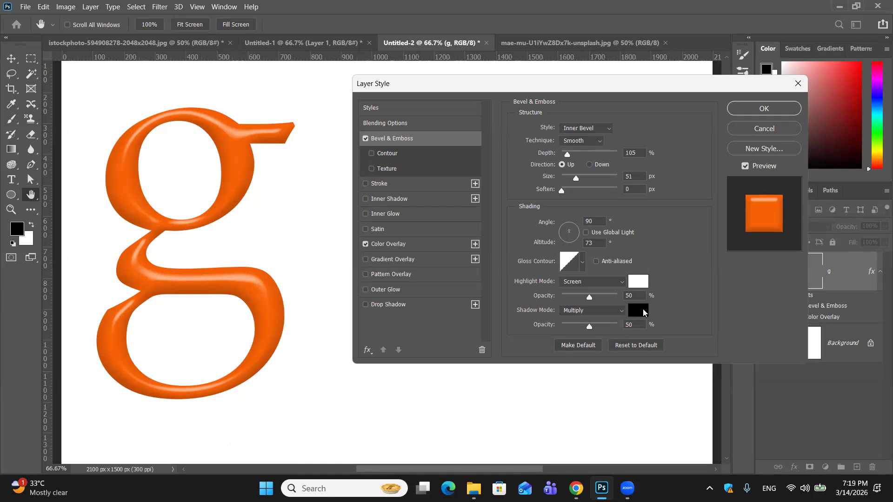
Change the bevel's shadow color to the dark reddish brown 481402
click(641, 310)
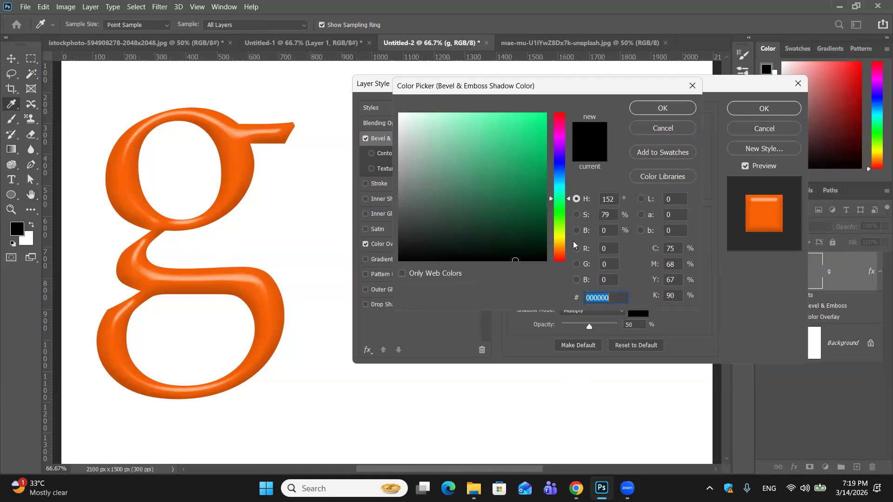
click(561, 245)
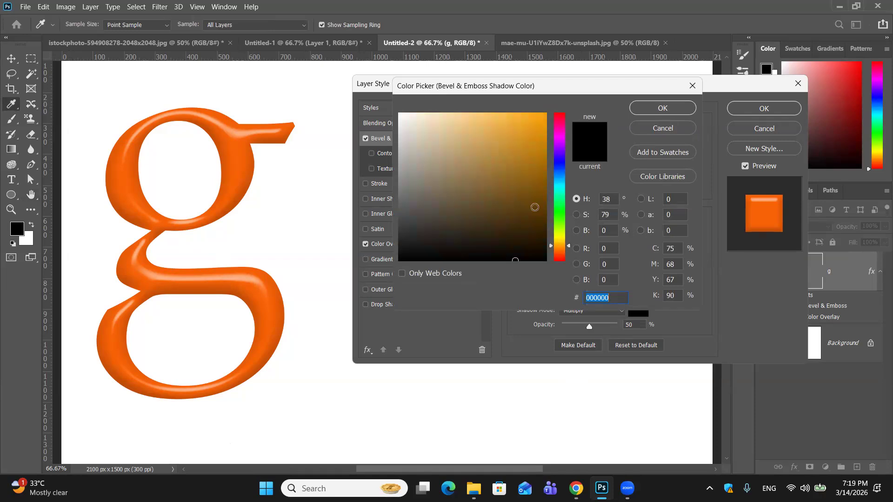
drag(556, 247, 556, 255)
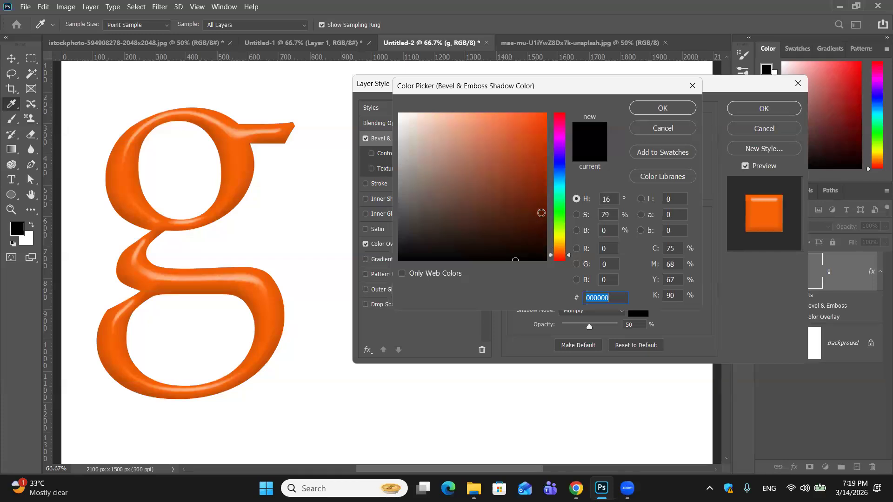
drag(541, 214, 542, 219)
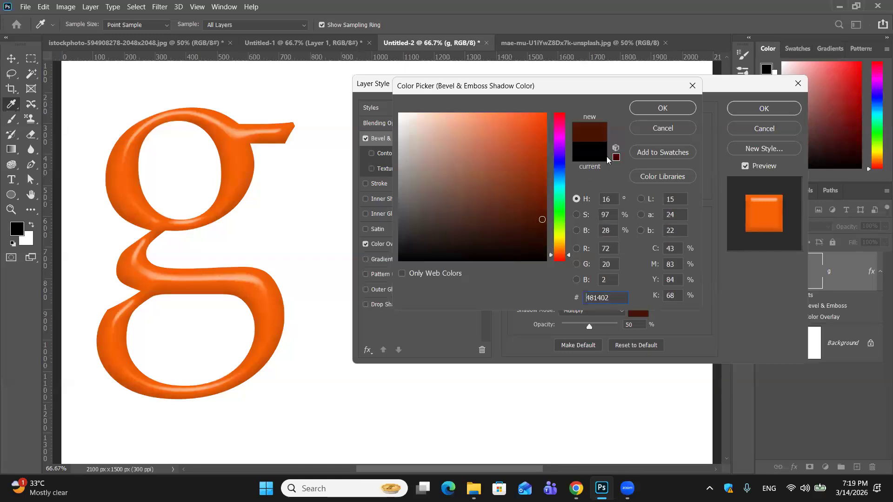
click(654, 109)
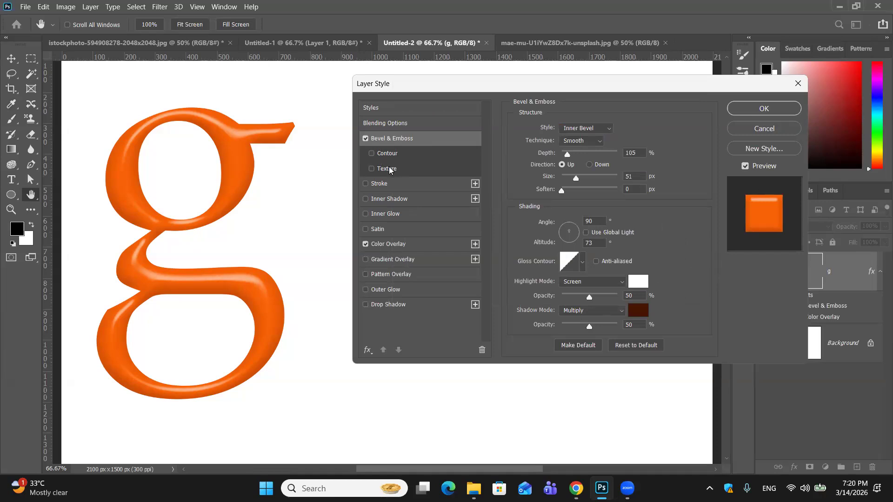
Switch off Bevel & Emboss and Color Overlay, try gray stone, striped and green tree patterns as a Pattern Overlay, and disable it again
click(365, 139)
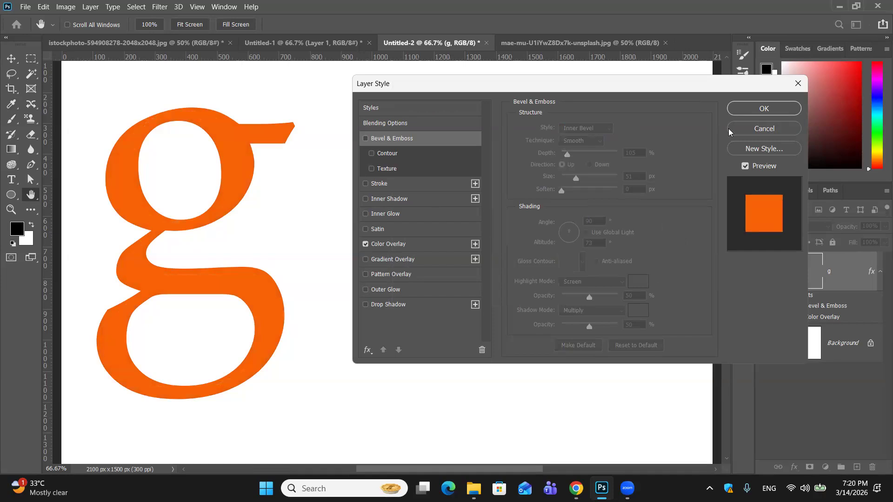
click(366, 244)
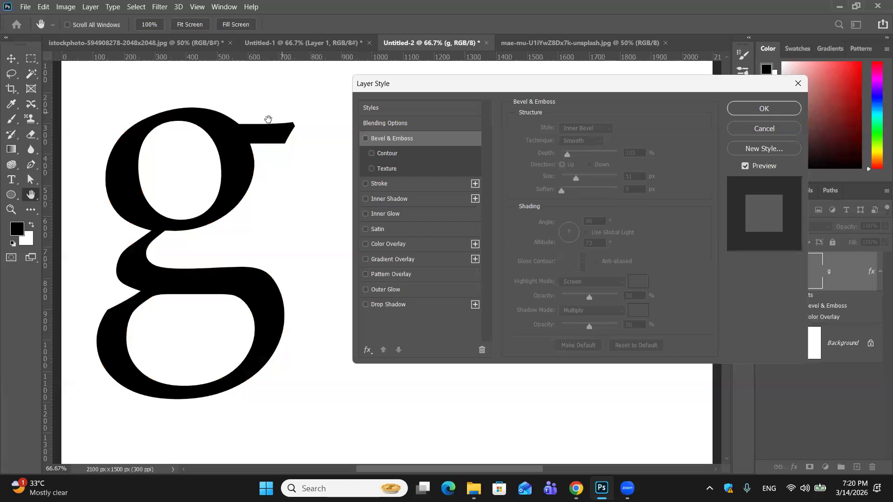
click(384, 275)
click(594, 166)
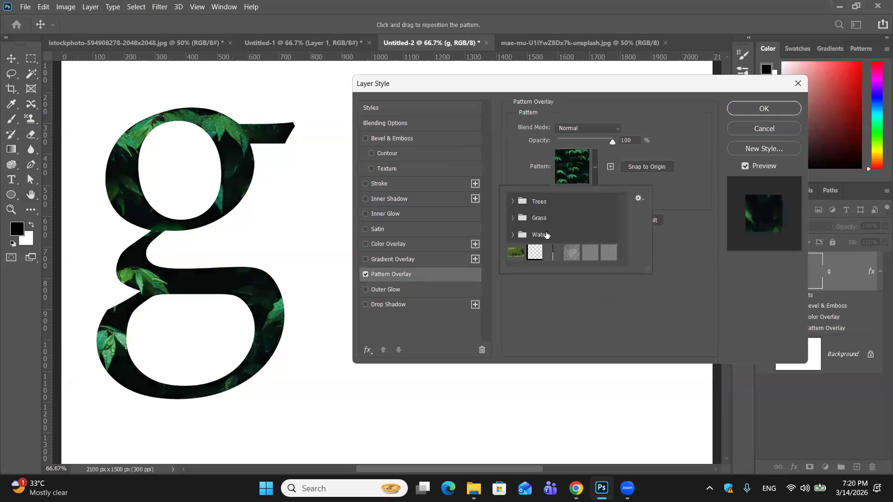
click(571, 253)
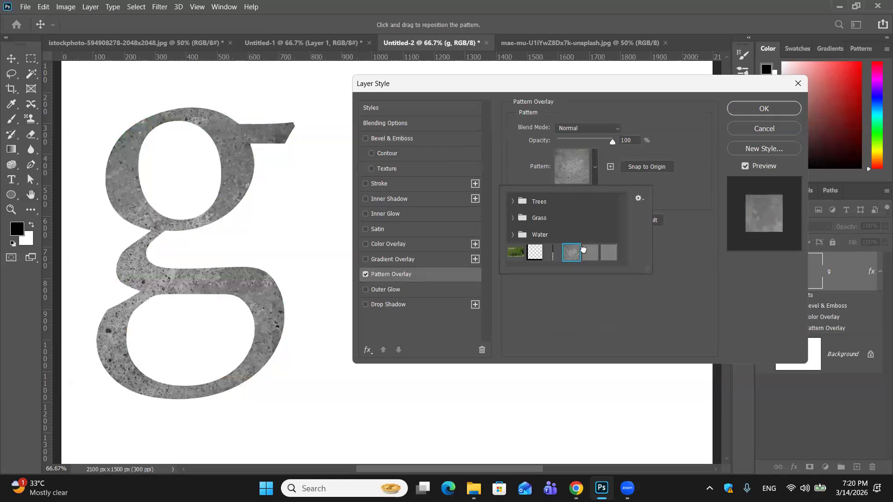
click(534, 251)
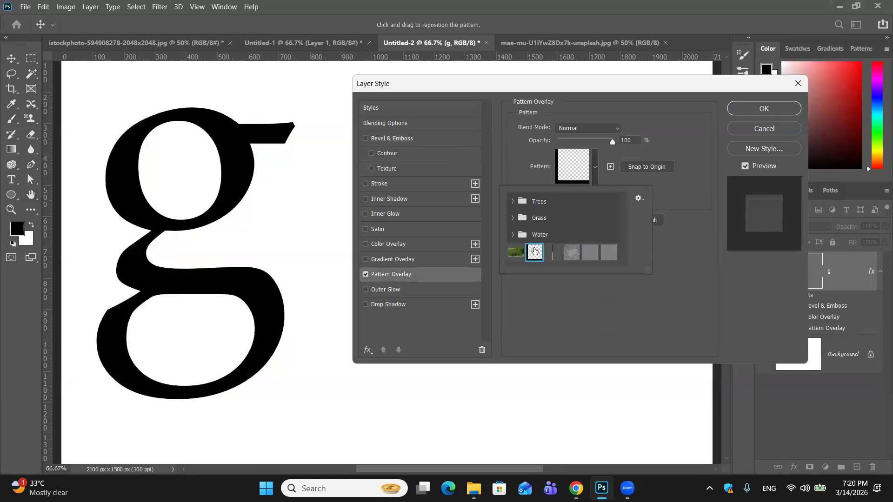
click(552, 253)
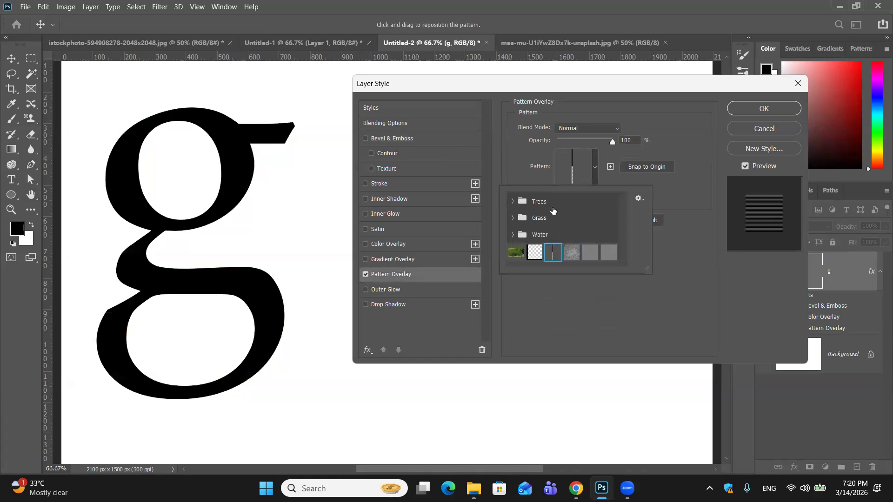
click(515, 252)
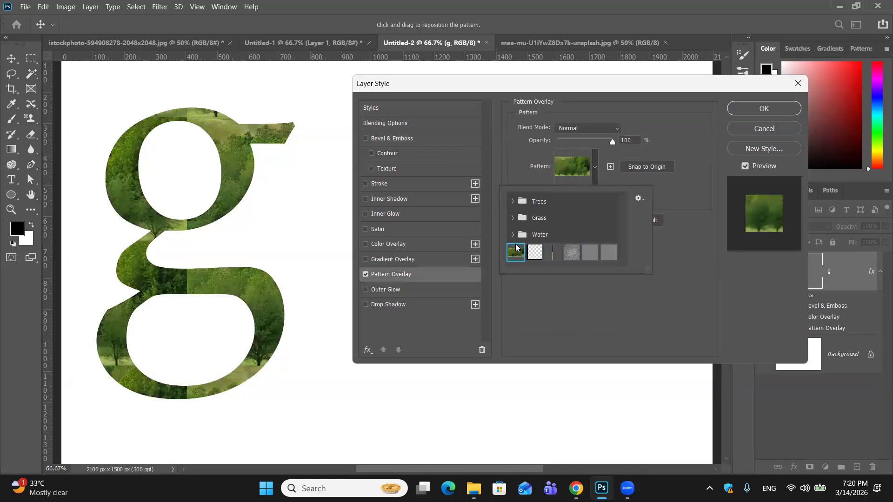
click(367, 272)
click(365, 275)
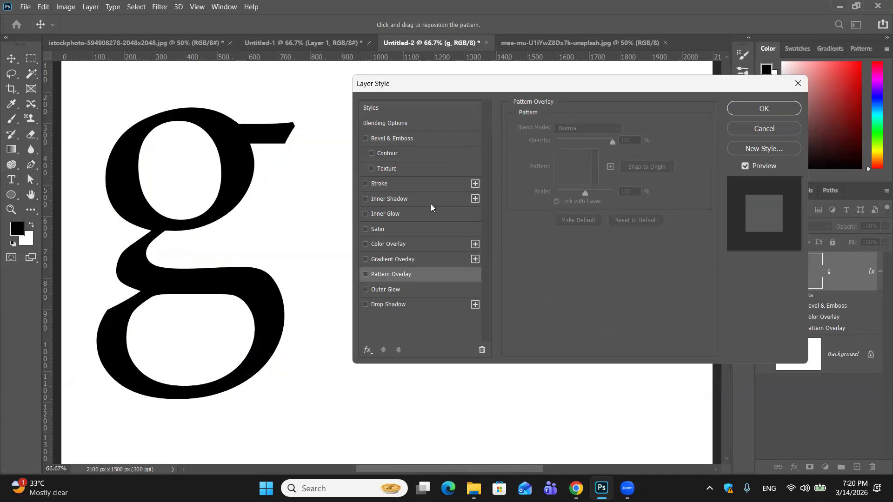
Try the gray stone pattern as the bevel's Texture on the black letter and switch Texture off again
click(380, 169)
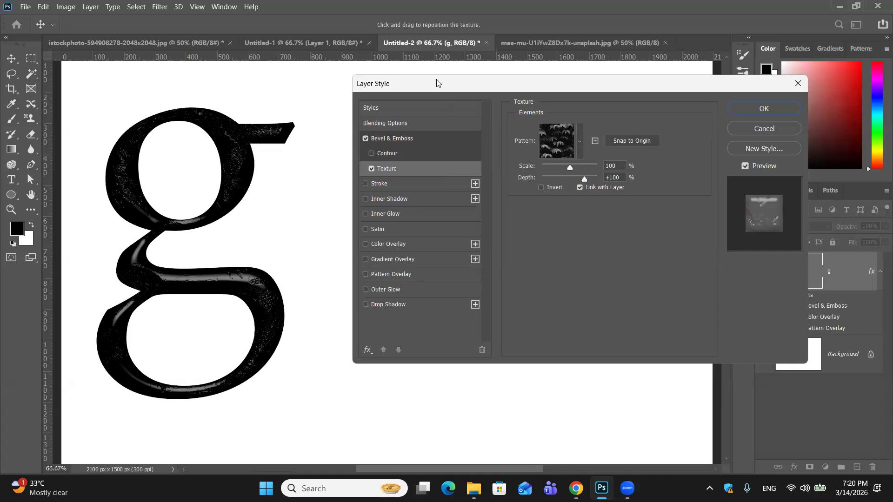
click(579, 138)
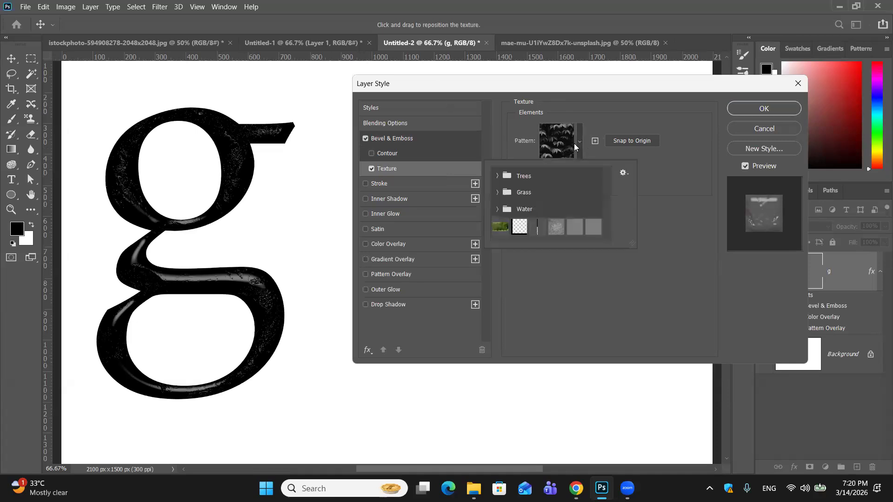
click(557, 223)
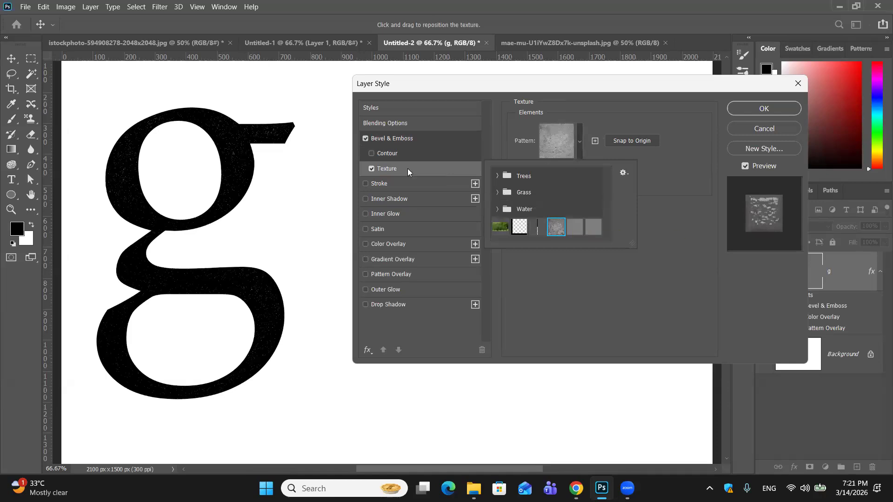
click(579, 139)
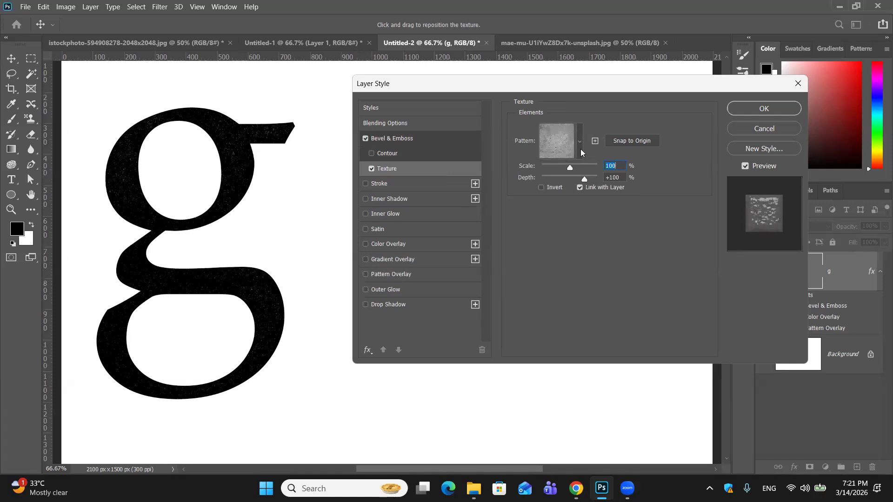
click(371, 168)
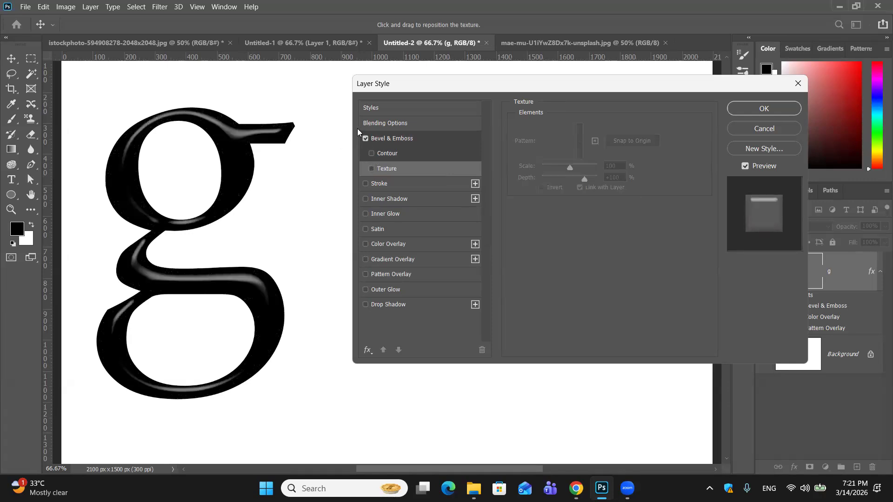
Restore the orange Color Overlay and apply the gray stone pattern as the bevel's Texture after trying the two plain gray patterns
click(378, 139)
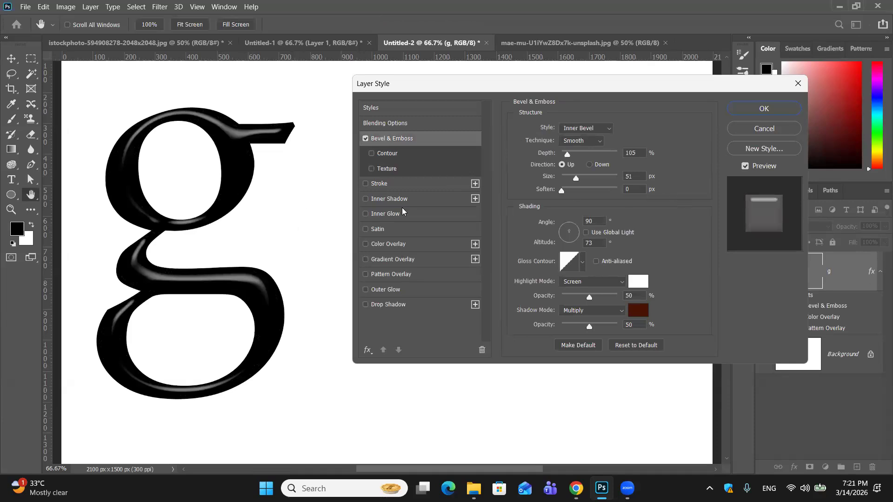
click(390, 237)
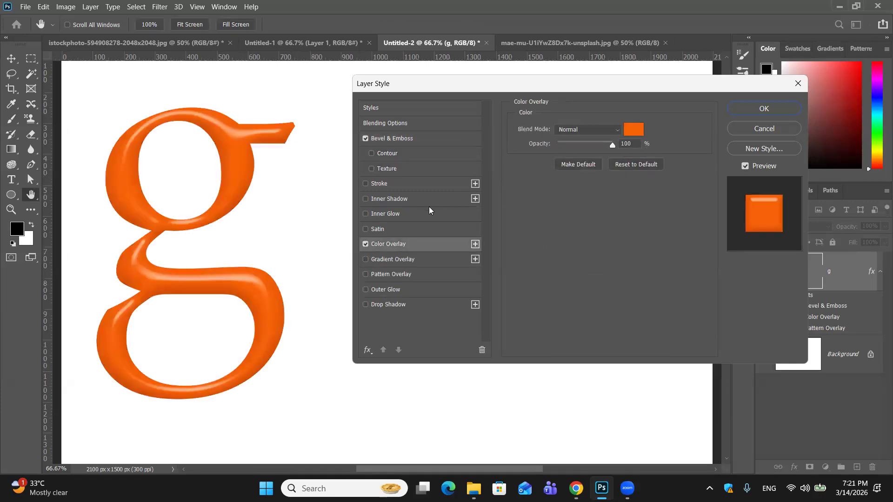
click(385, 168)
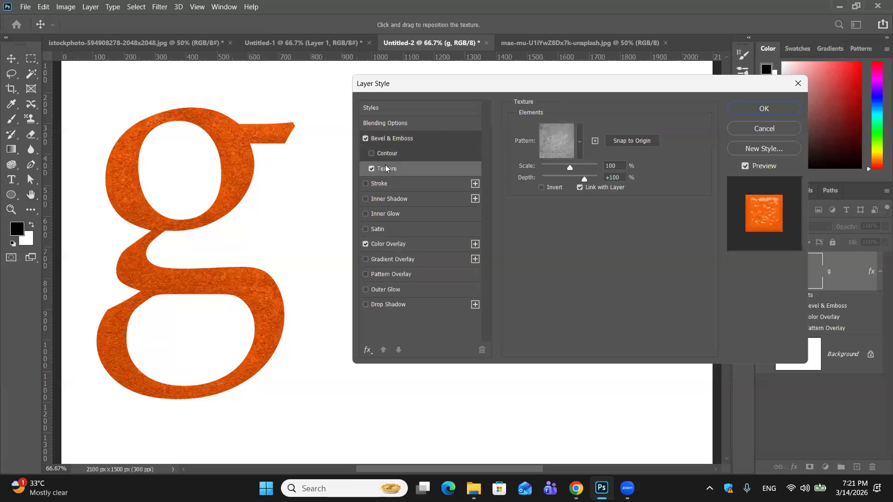
click(577, 138)
click(576, 227)
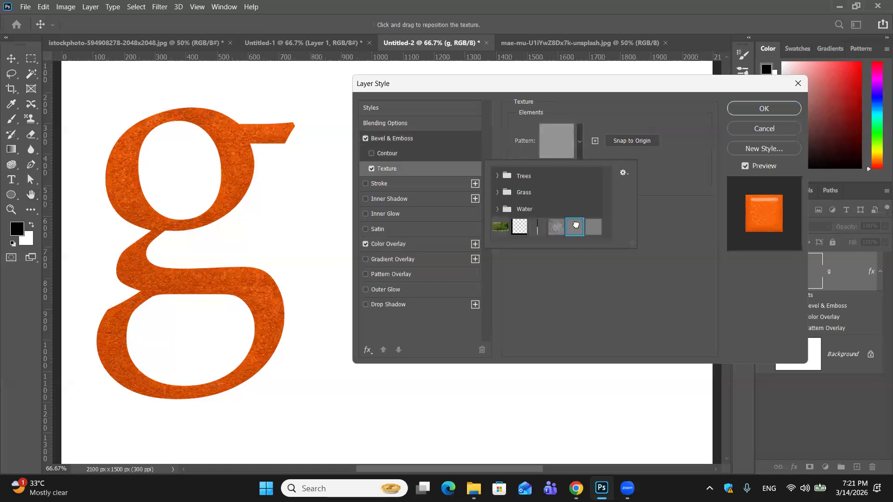
click(586, 227)
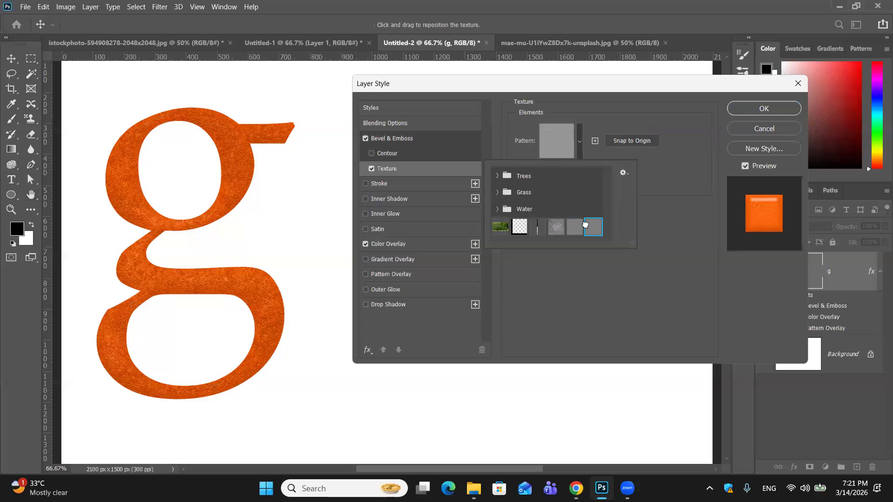
click(557, 228)
click(689, 219)
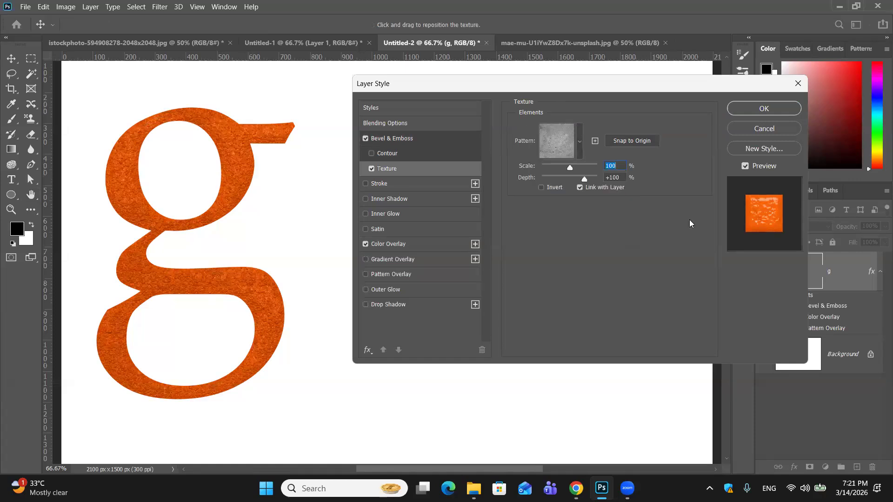
Test the texture depth at -1000% and fine-tune it to -8%
drag(583, 178, 542, 179)
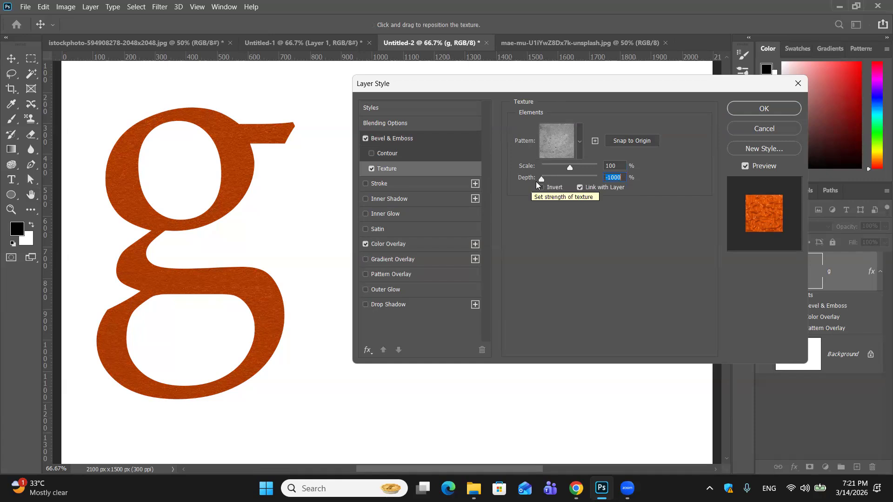
drag(540, 179, 571, 179)
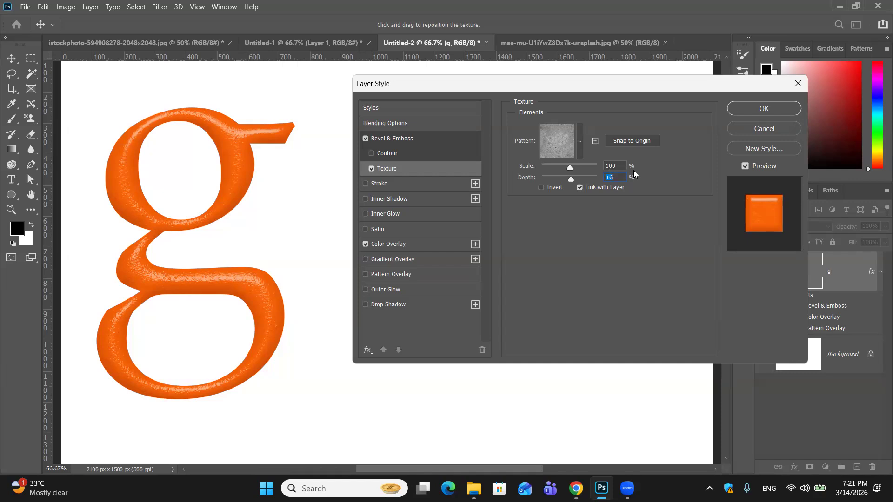
key(Up)
key(Up)
key(Up)
key(Up)
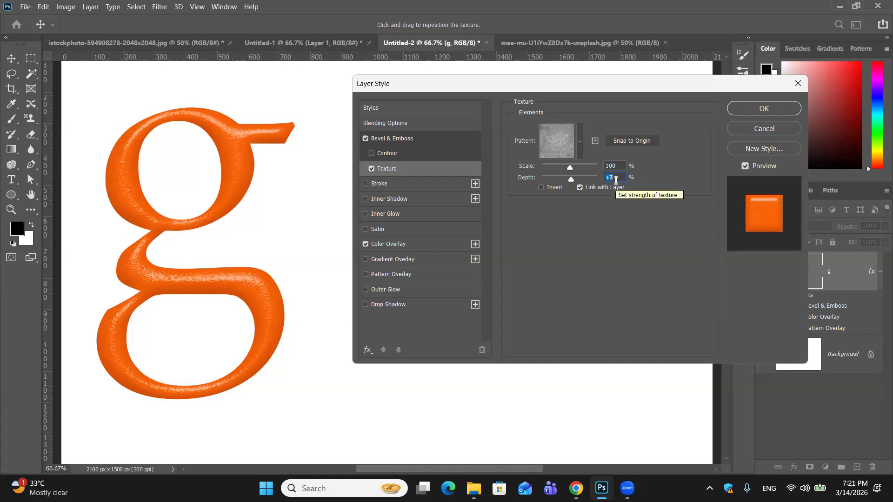
key(Down)
key(Down)
key(Down)
key(Down)
key(Down)
key(Down)
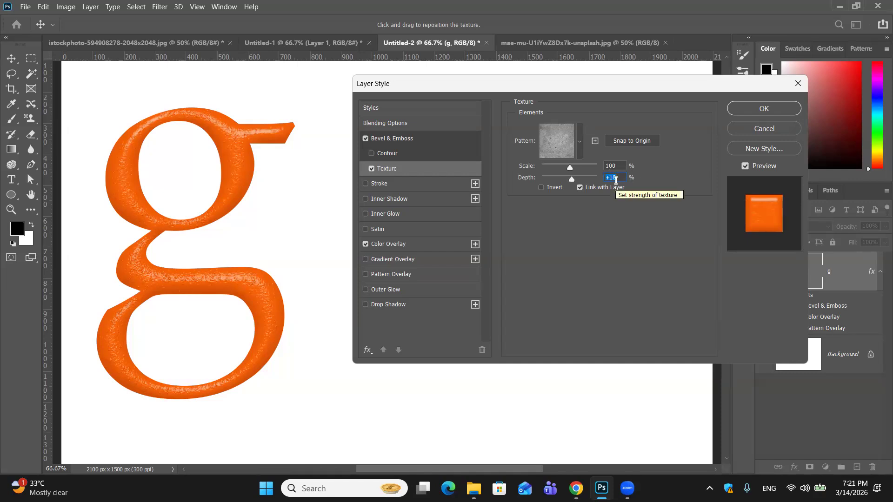
key(Down)
key(Down)
key(Down)
key(Down)
key(Down)
key(Down)
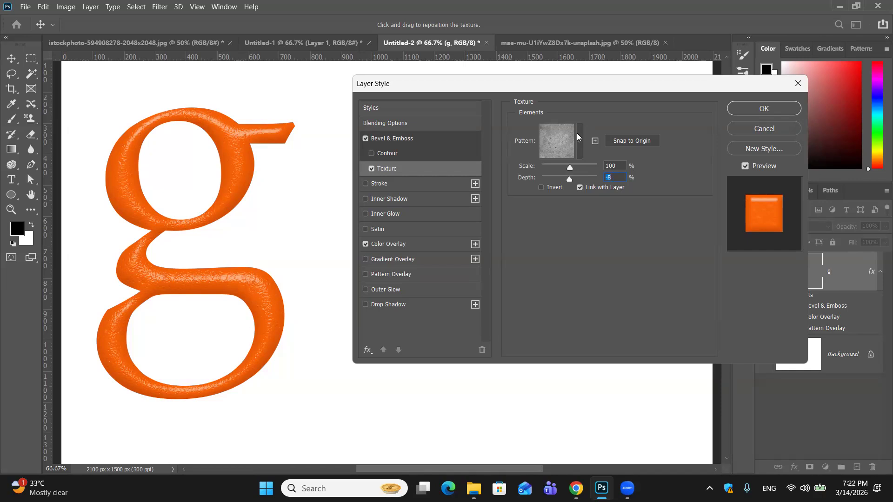
Try enlarging the bevel texture's scale to about 226%
click(616, 165)
scroll(616, 166, down, 1)
scroll(616, 165, up, 2)
scroll(616, 165, up, 1)
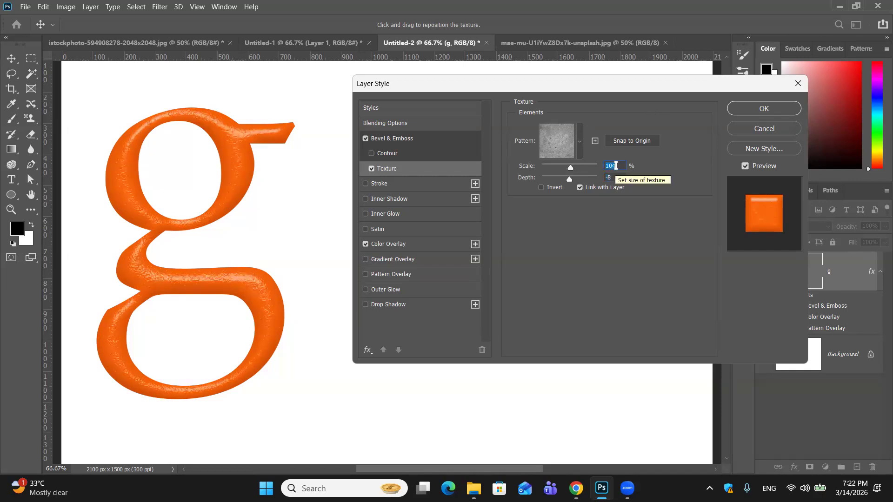
scroll(616, 166, up, 17)
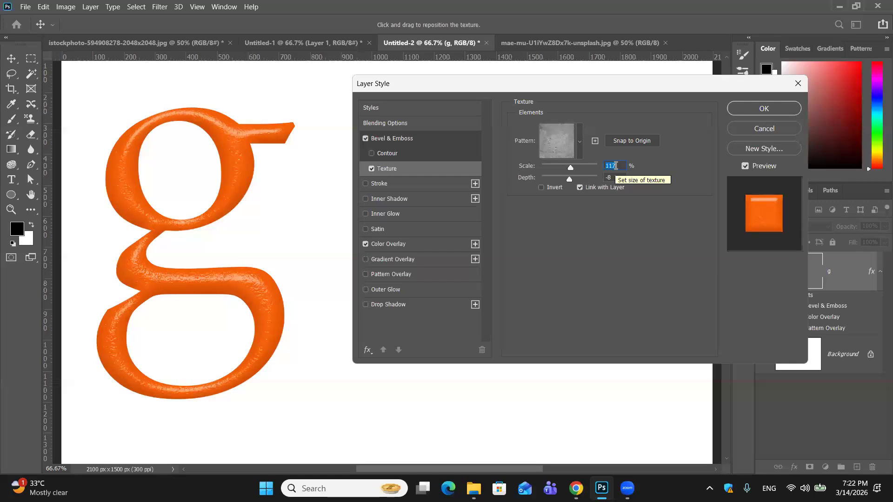
scroll(616, 165, up, 8)
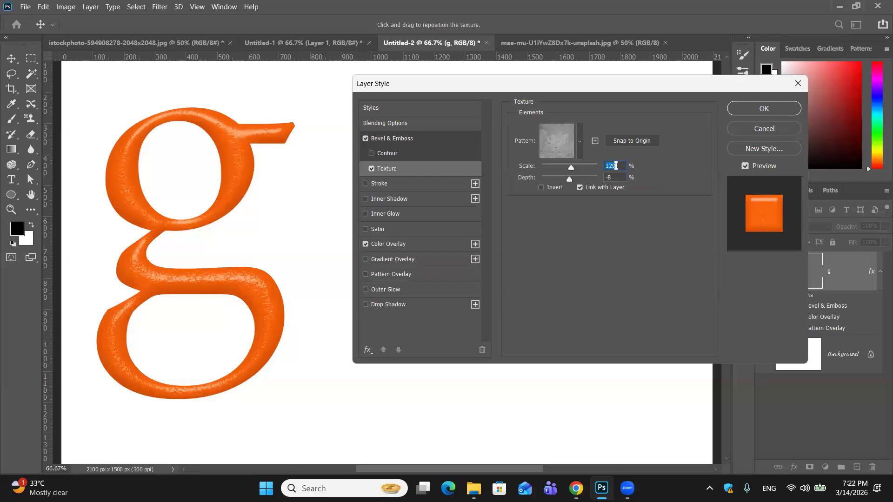
scroll(616, 166, up, 20)
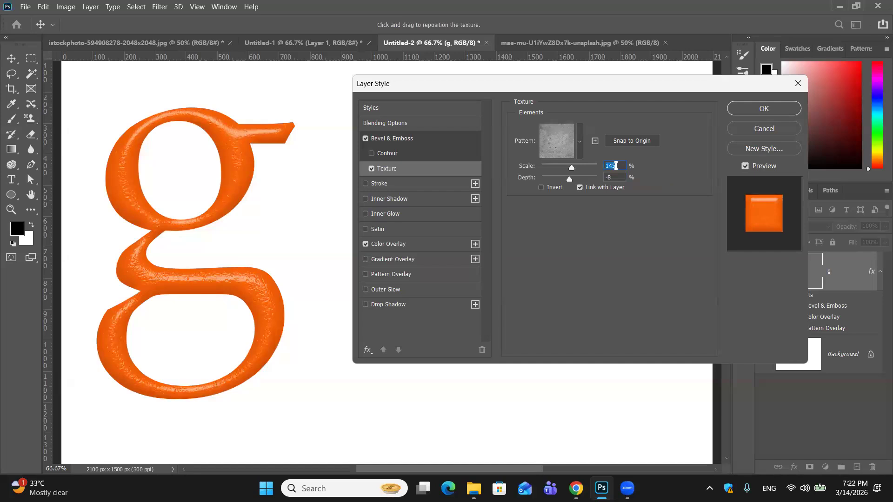
scroll(616, 166, up, 20)
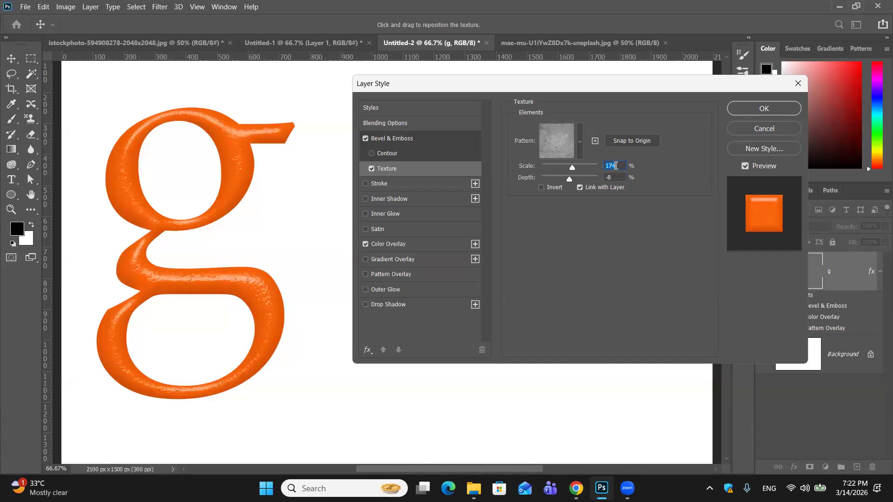
scroll(616, 166, up, 20)
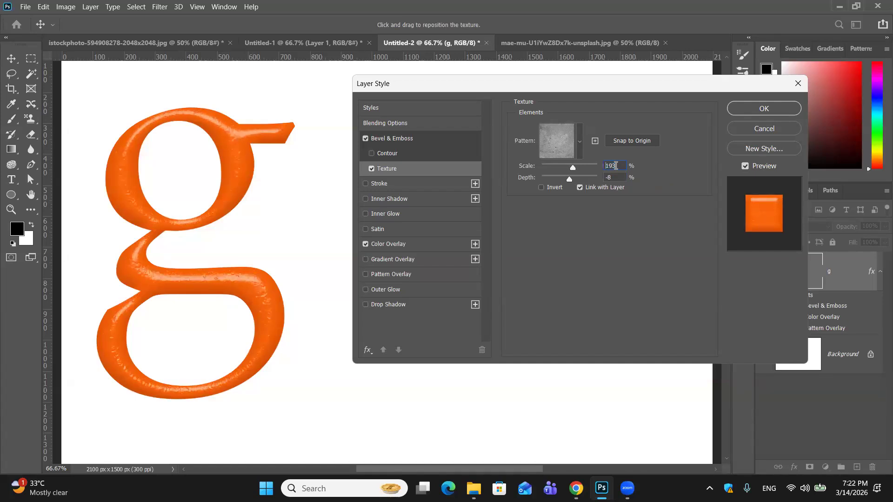
scroll(616, 166, up, 20)
scroll(616, 166, up, 6)
scroll(616, 166, down, 1)
Test texture depths between -6% and -9%, settle on -8%, and set the texture scale to 176%
click(612, 178)
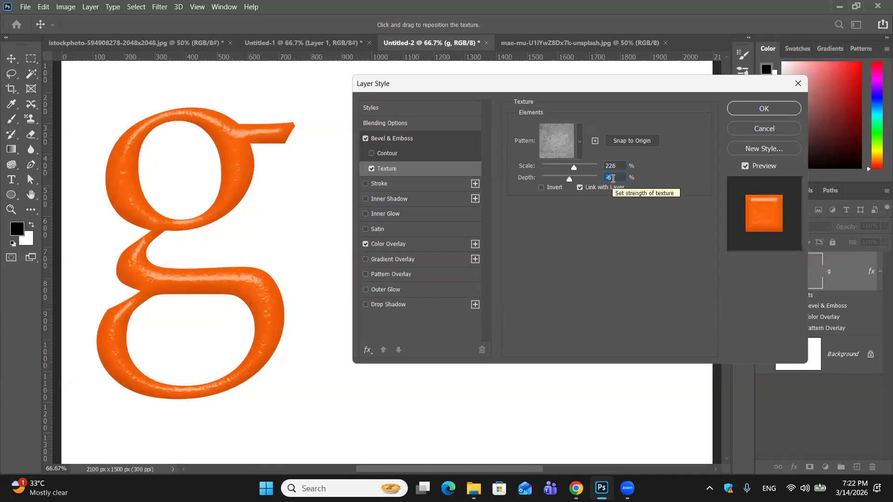
scroll(612, 178, down, 1)
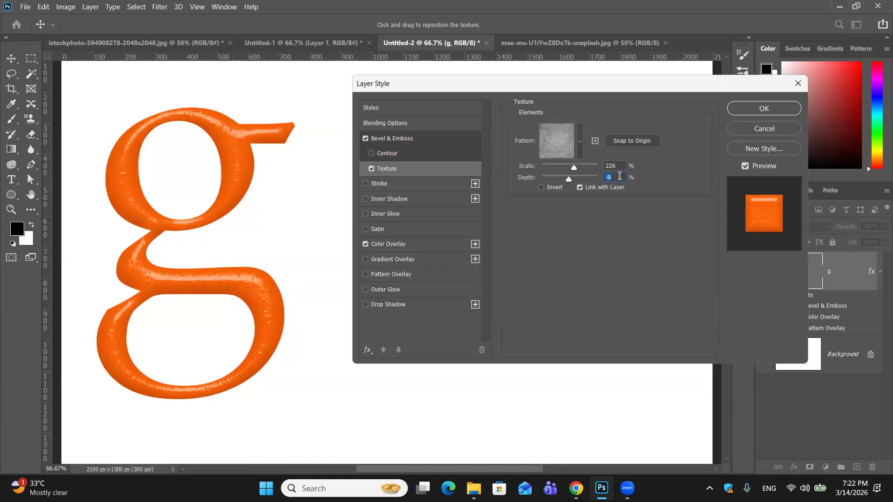
scroll(619, 175, up, 1)
scroll(618, 166, down, 4)
scroll(617, 166, down, 14)
scroll(618, 166, down, 19)
scroll(617, 166, down, 7)
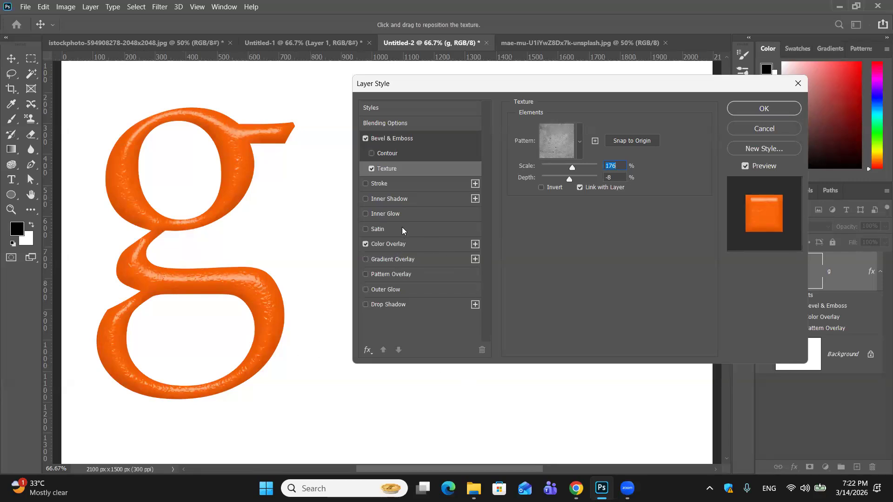
Reduce the Bevel & Emboss size on the letter g to 38 px
click(384, 137)
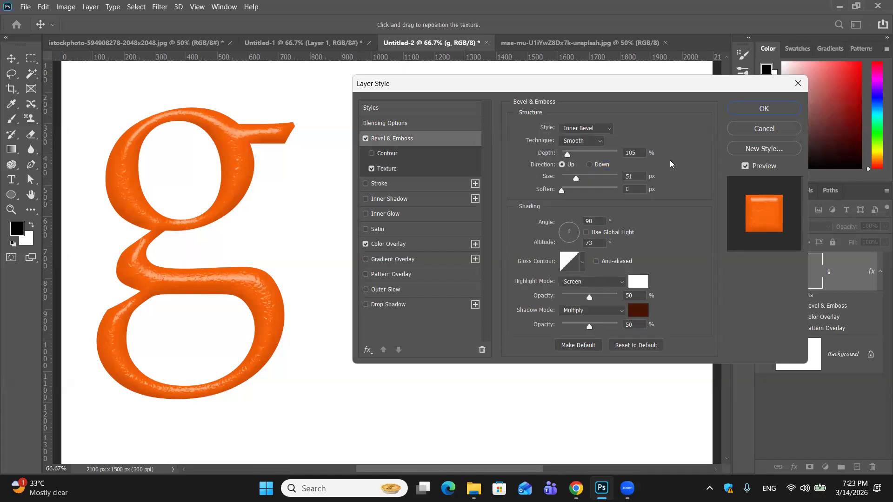
click(644, 178)
key(Down)
key(Down)
key(Down)
key(Down)
key(Down)
key(Down)
key(Down)
key(Down)
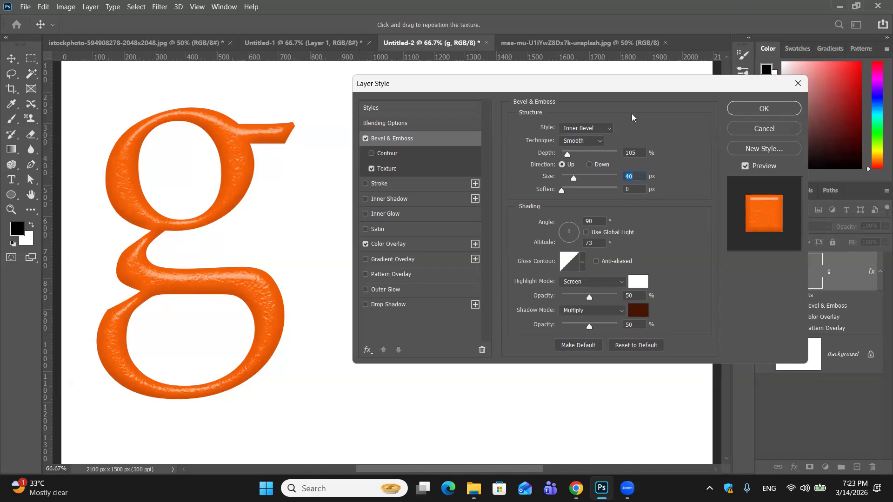
key(BackSpace)
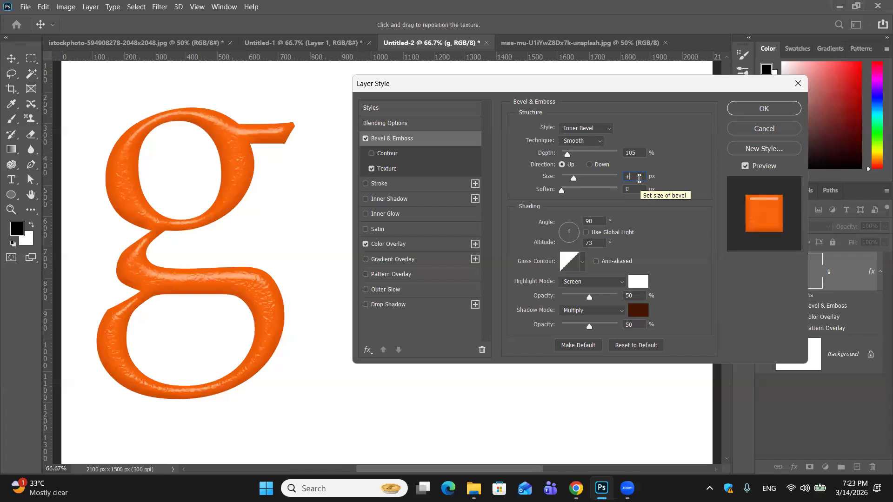
key(Return)
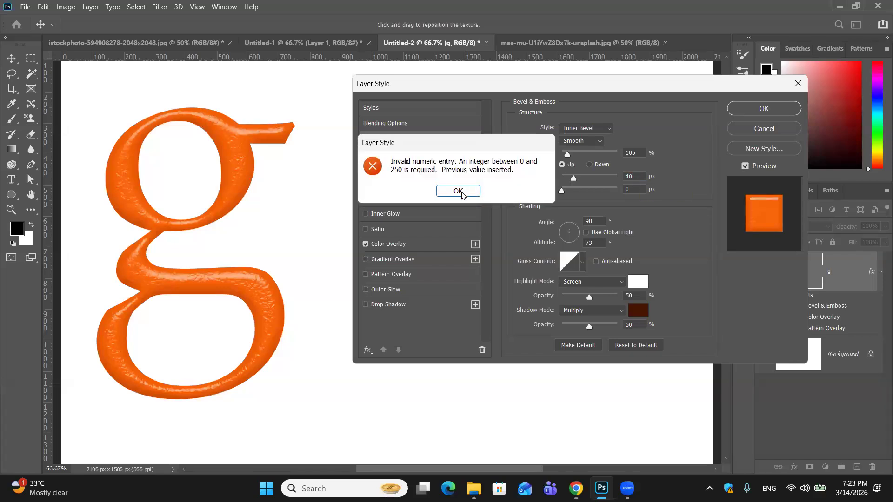
click(457, 192)
scroll(634, 174, down, 2)
scroll(635, 174, down, 2)
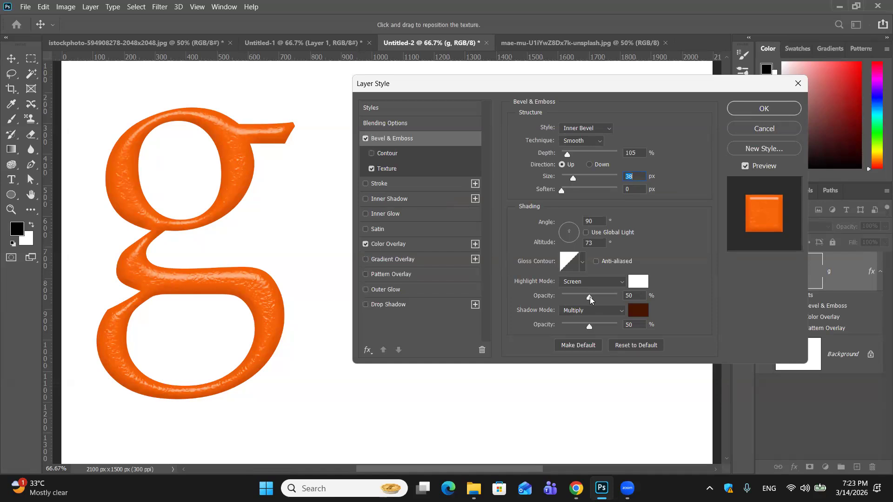
Slightly lower the opacity of the bevel's highlight
click(637, 297)
key(Down)
key(Down)
Add a Drop Shadow to the letter, colour it dark brown #391903, and apply the layer style
click(372, 305)
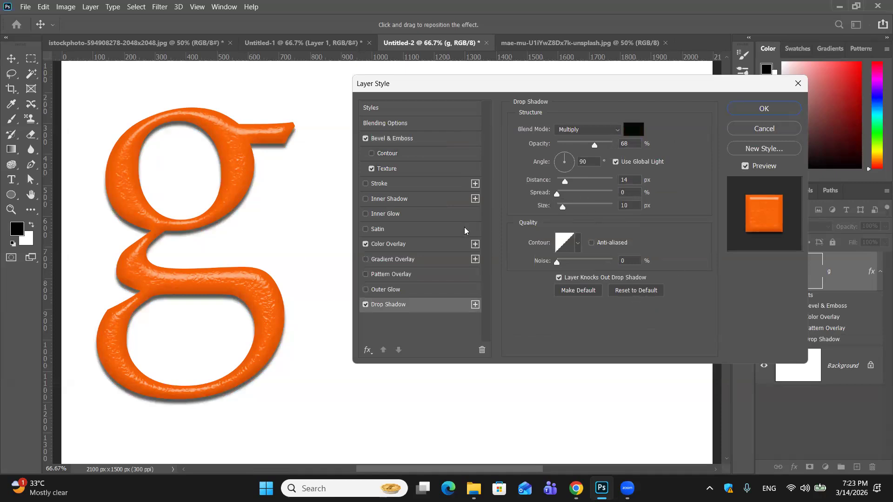
click(632, 129)
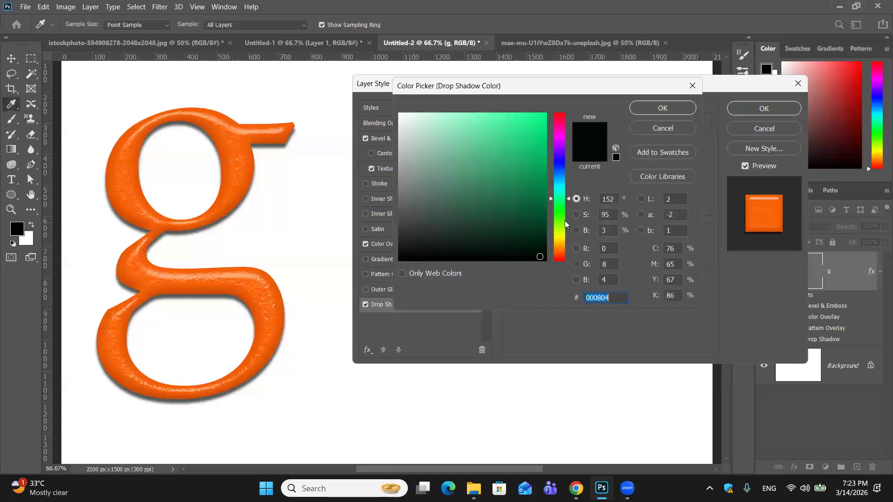
click(562, 254)
drag(538, 226, 539, 229)
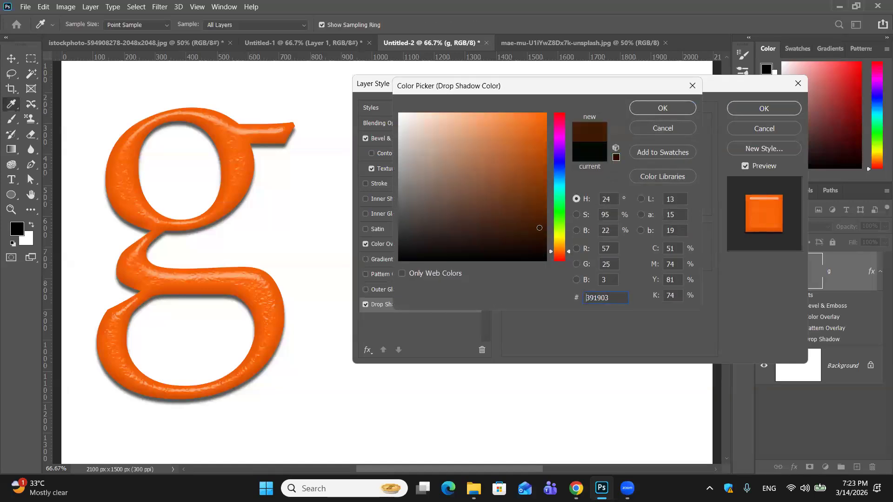
click(641, 109)
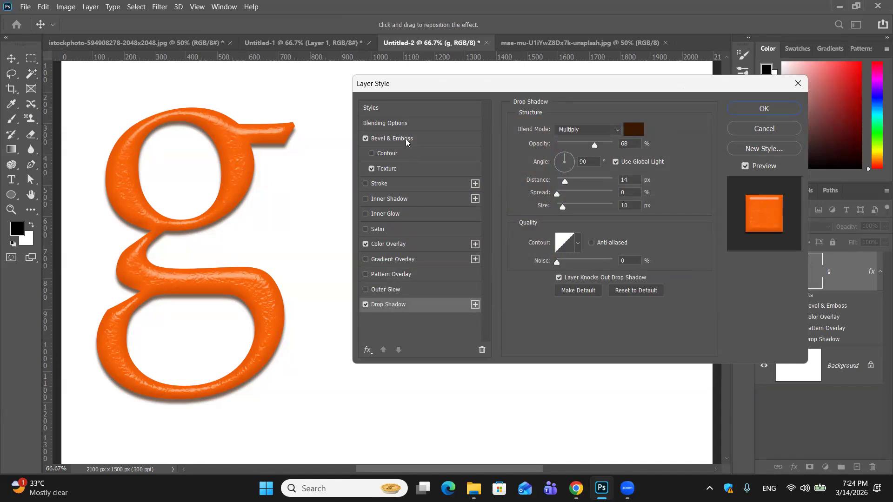
click(760, 110)
Move the letter g to the middle of the canvas and compare it with the orange photo
drag(232, 148, 448, 161)
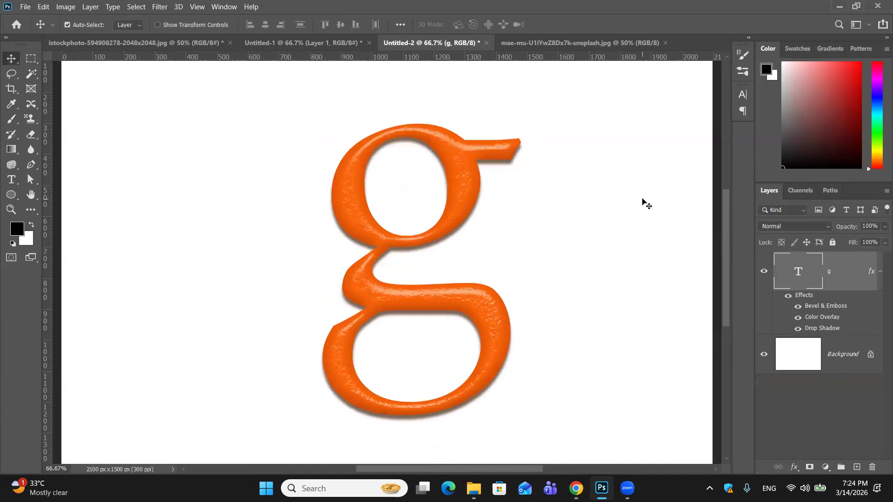
click(569, 43)
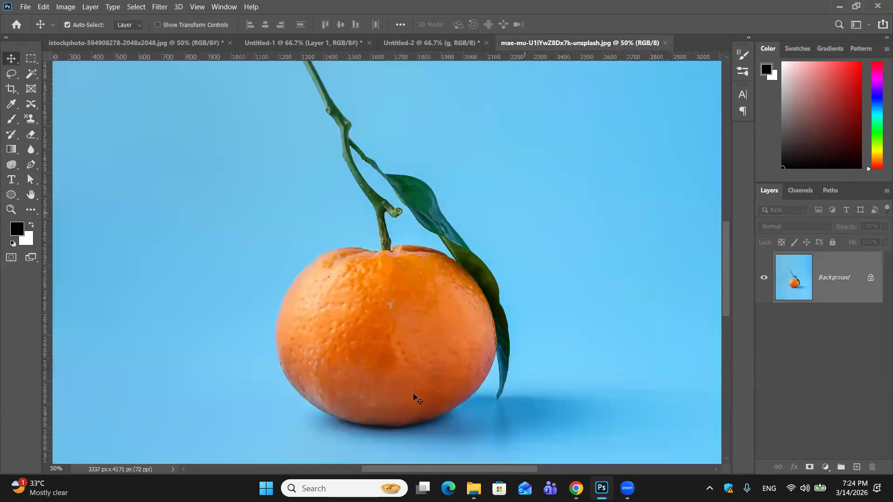
click(454, 42)
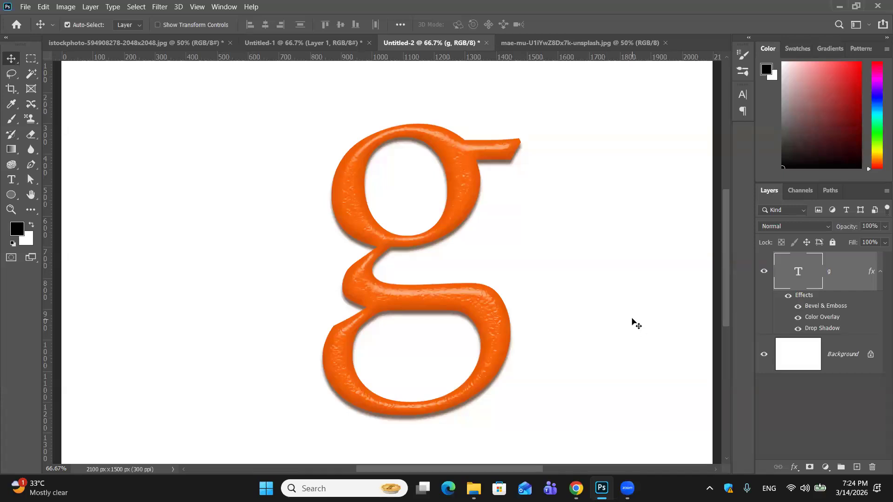
Save the letter's layer effects as a new style named "orange pill"
double_click(852, 269)
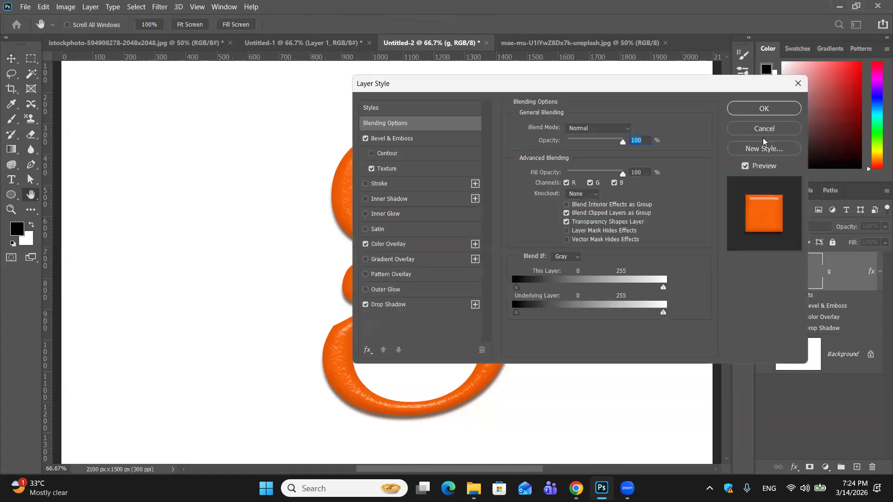
click(756, 149)
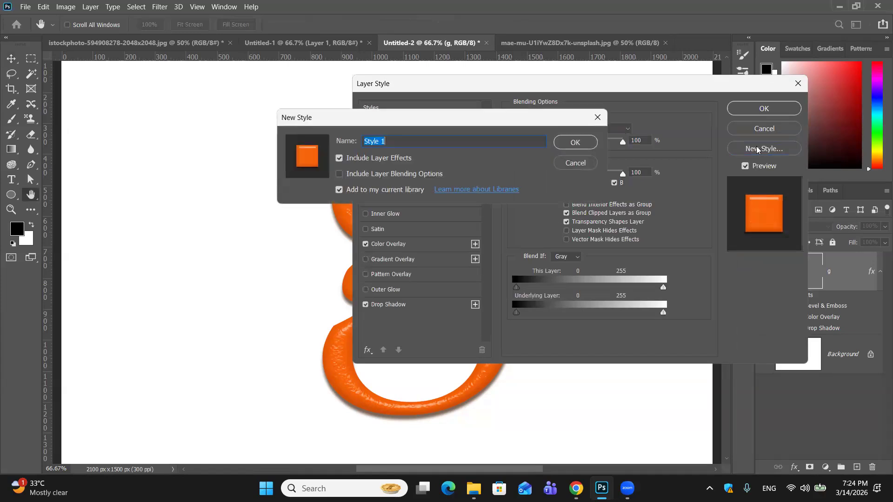
key(BackSpace)
text(orange pill)
key(Return)
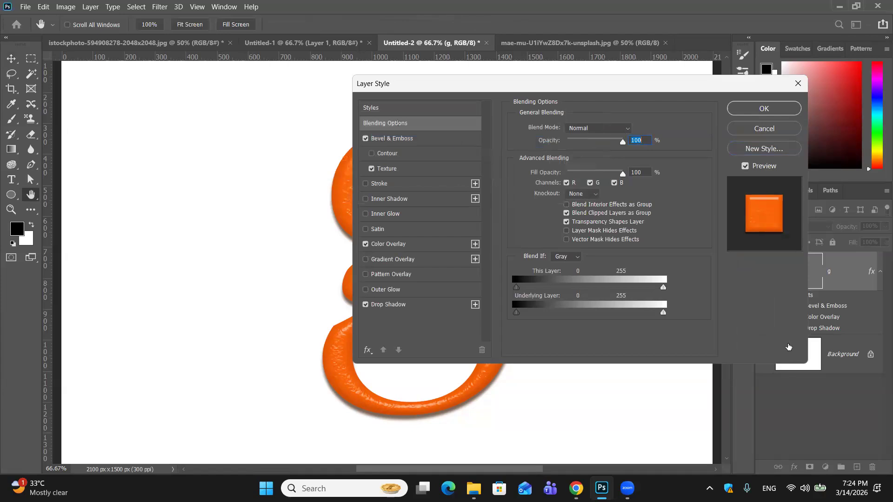
click(763, 109)
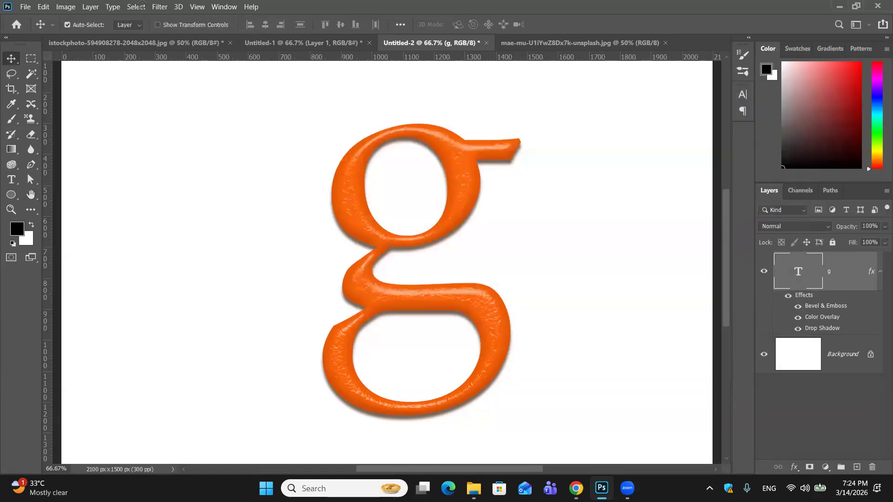
Display the style presets beside the letter, dismiss the Libraries window, and bring the newly saved orange preset into view
click(223, 7)
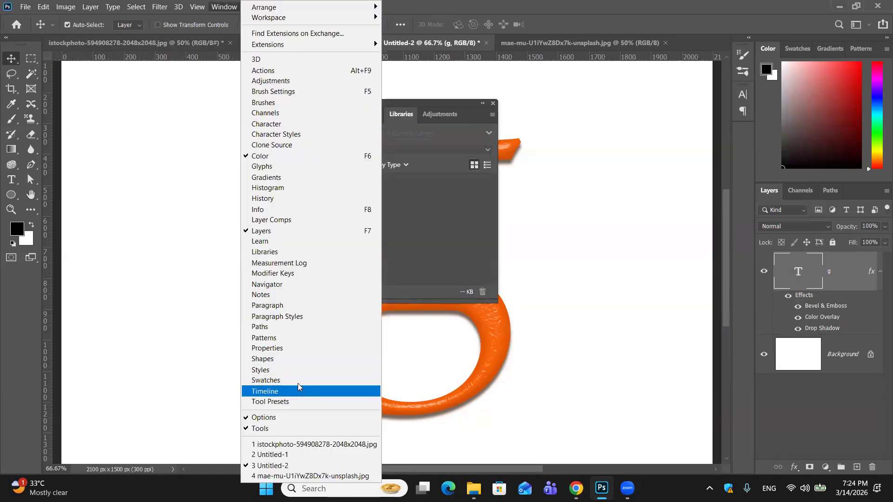
click(298, 370)
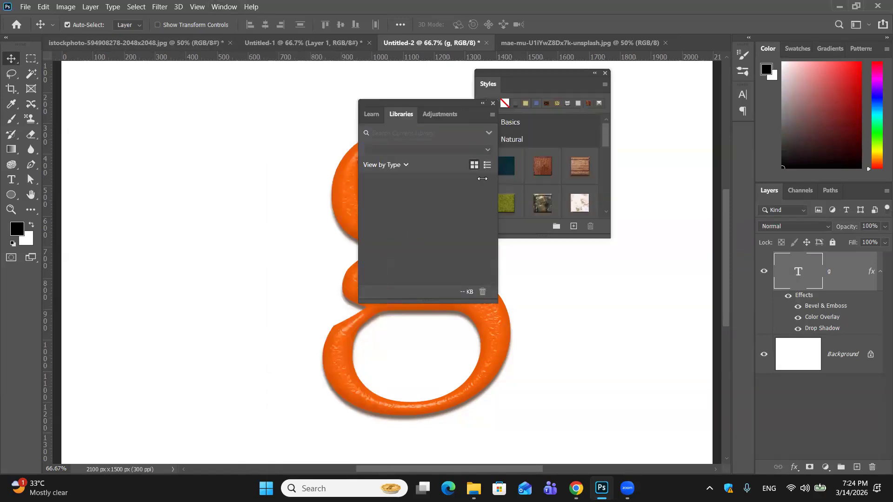
click(494, 104)
scroll(548, 164, down, 5)
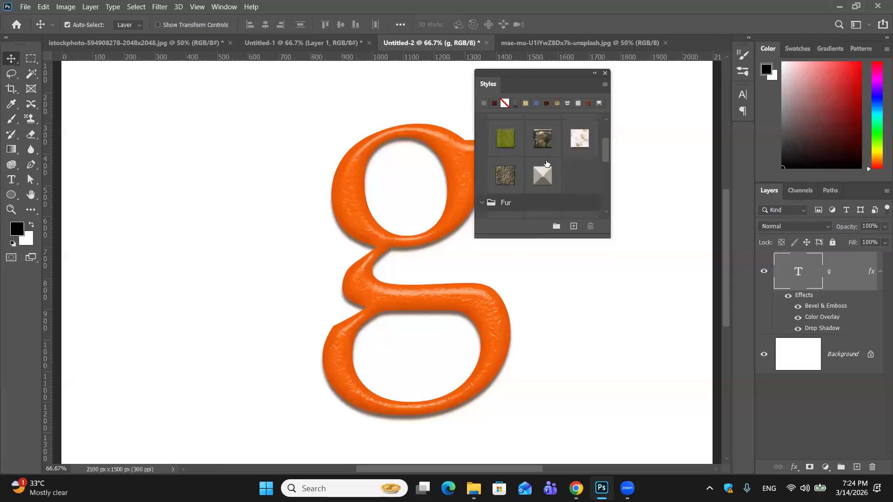
scroll(550, 161, down, 3)
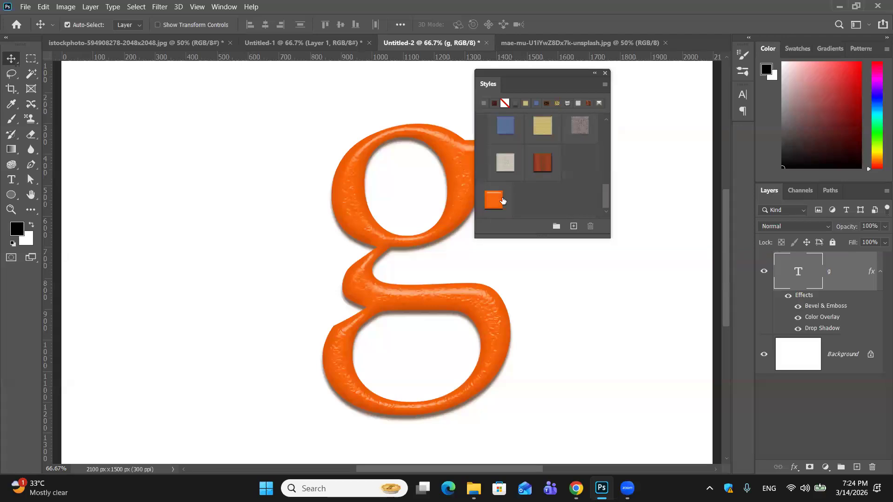
drag(513, 82, 565, 90)
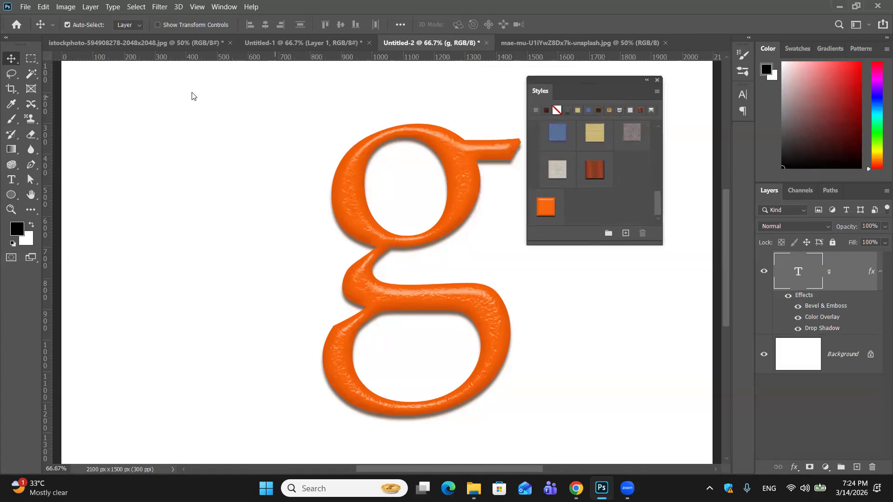
Draw an ellipse about 579 by 553 px beside the letter, with no fill and a 10 px black stroke
key(u)
mouse_move(105, 146)
mouse_down()
mouse_move(179, 223)
mouse_move(293, 309)
mouse_move(284, 316)
mouse_up()
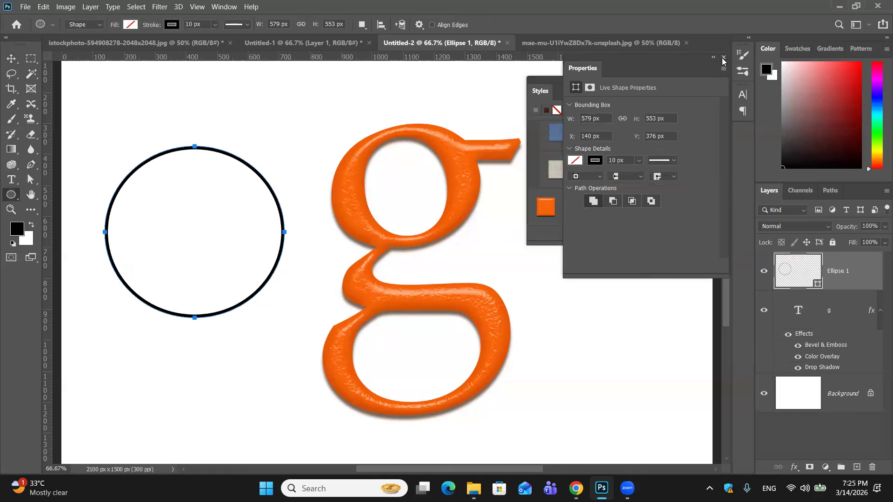
click(576, 161)
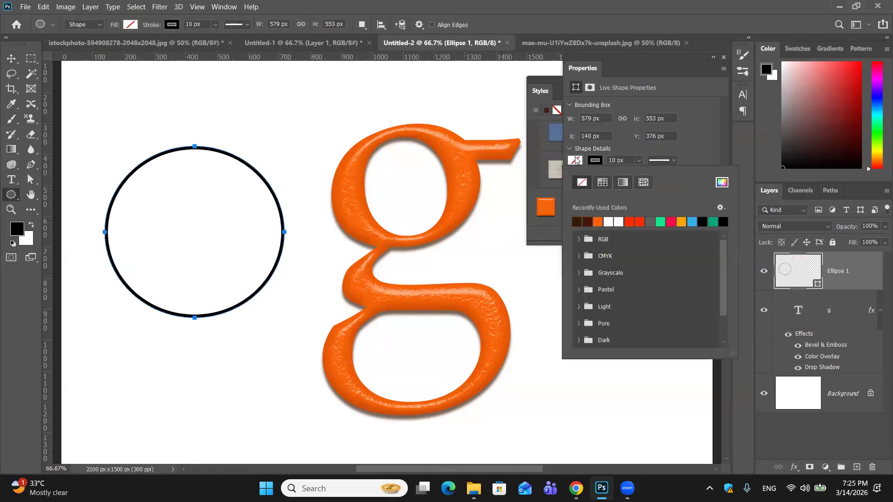
click(598, 162)
click(598, 162)
click(716, 59)
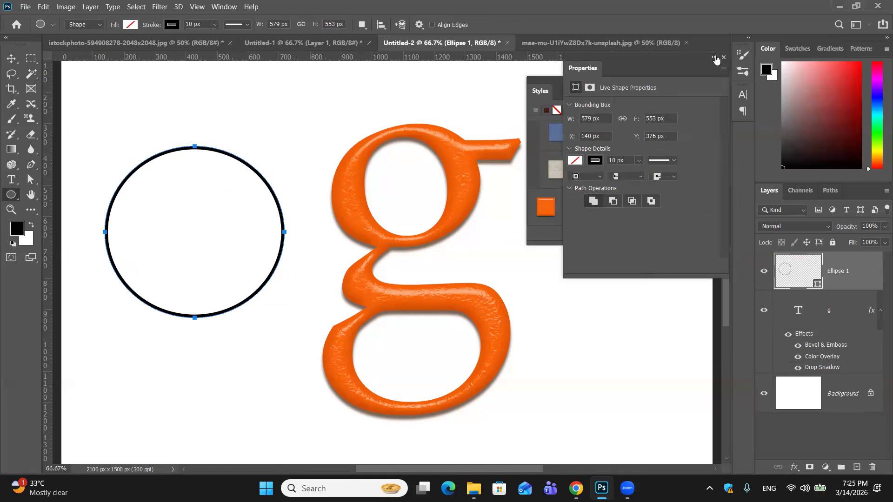
click(716, 60)
Apply the saved orange style to the new ellipse and give the shape a dark brown fill
click(547, 207)
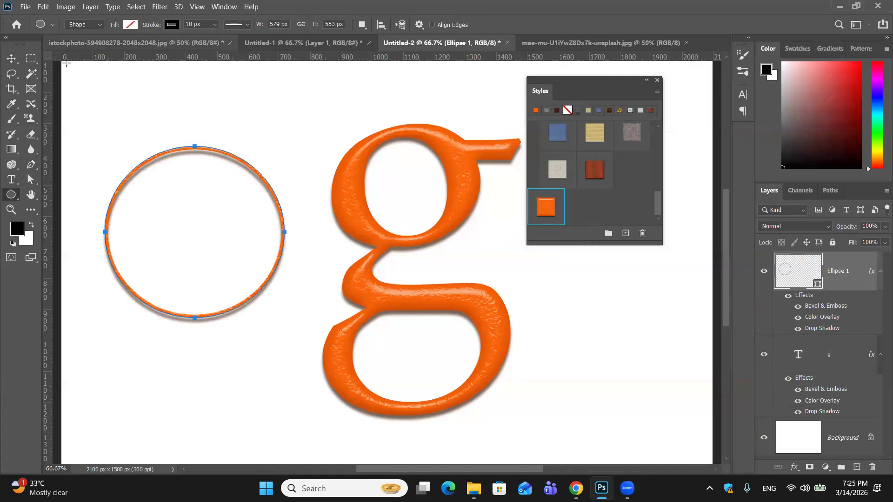
click(131, 24)
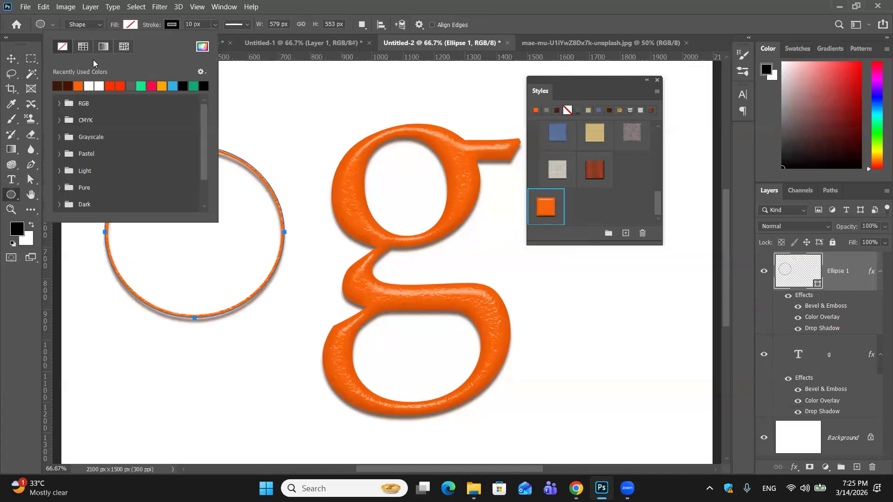
click(57, 86)
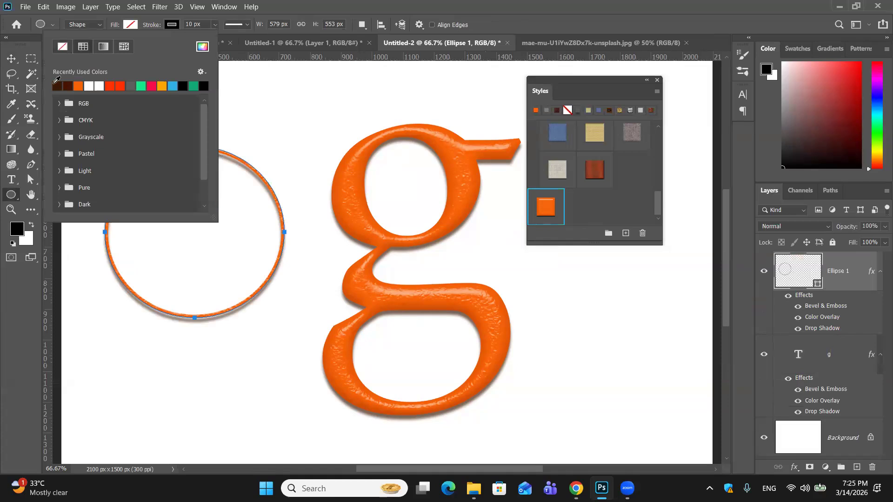
Remove the ellipse's black stroke, leaving the shape with only its fill and layer effects
click(176, 25)
click(106, 46)
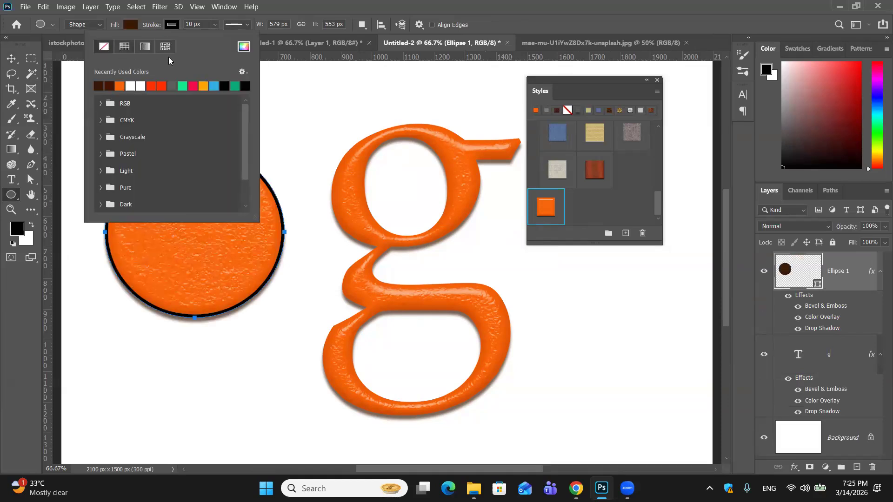
click(326, 87)
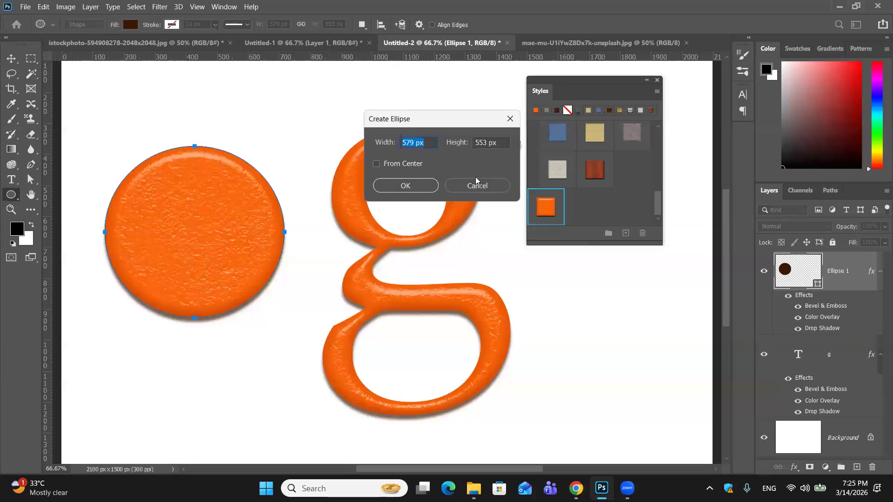
click(475, 183)
Close the style presets and move the letter g slightly higher on the canvas beside the ellipse
click(11, 58)
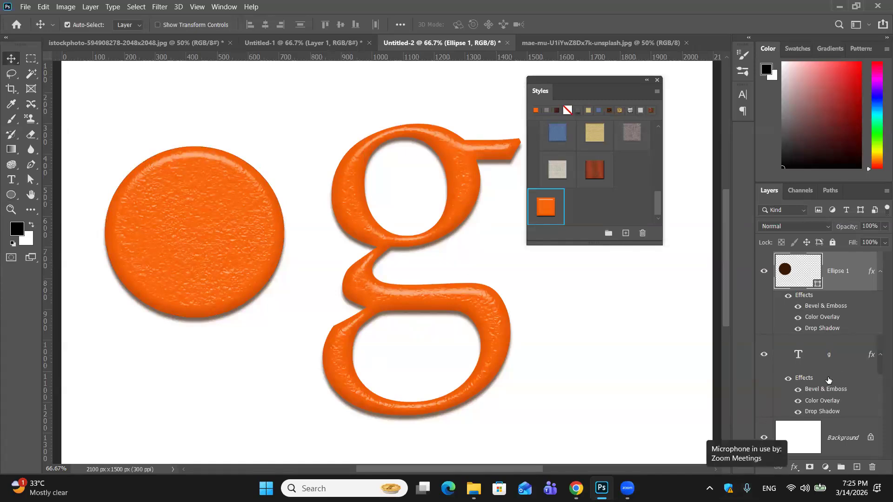
click(657, 80)
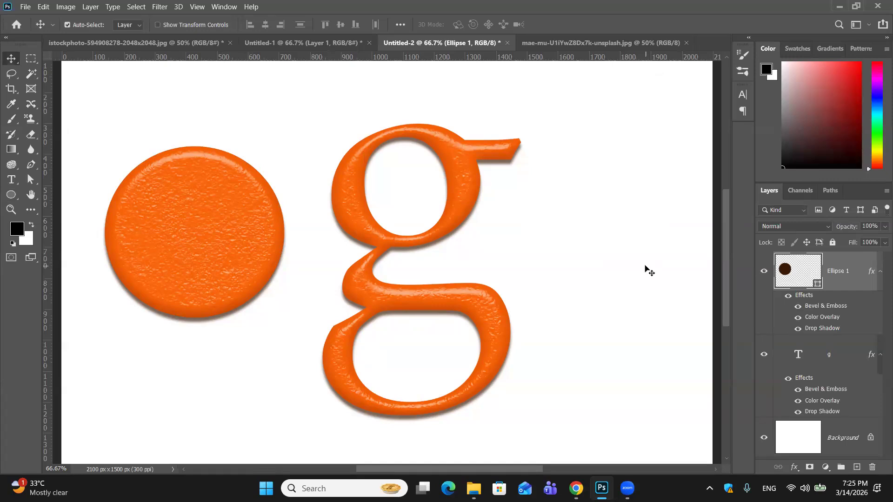
drag(488, 265, 487, 222)
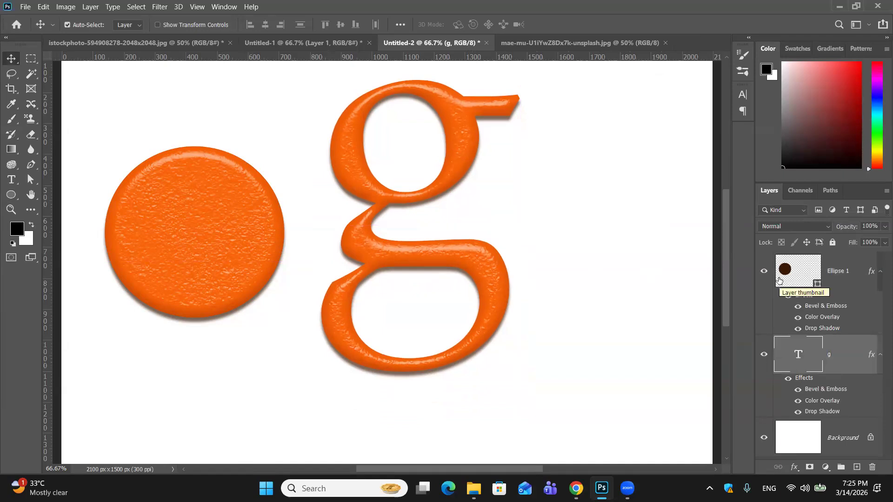
drag(494, 262, 493, 275)
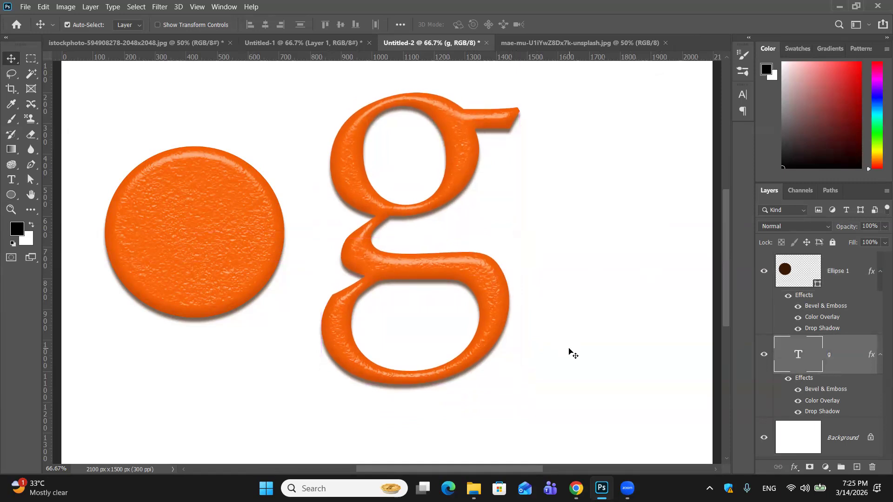